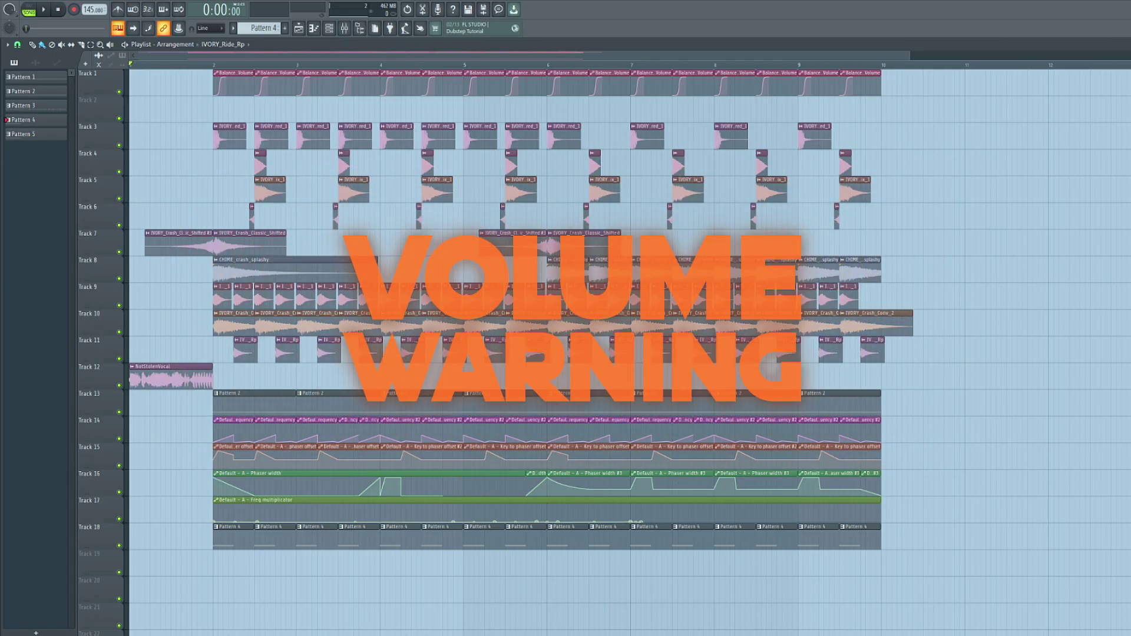
Play through the finished dubstep arrangement and stop playback near its end.
{"action": "key", "text": "space"}
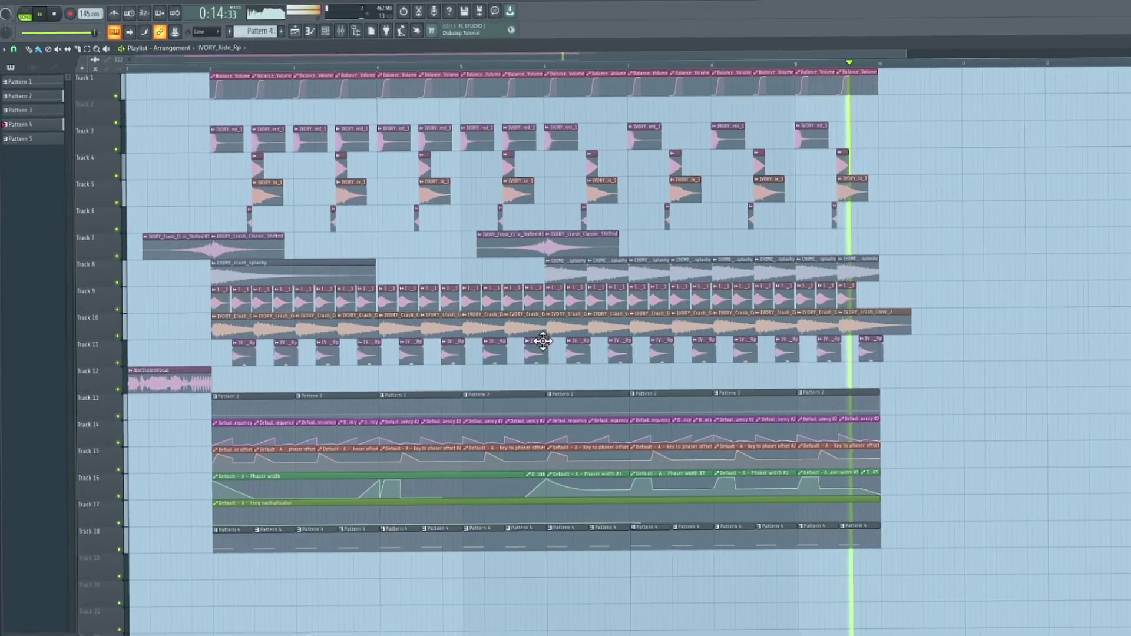
{"action": "key", "text": "space"}
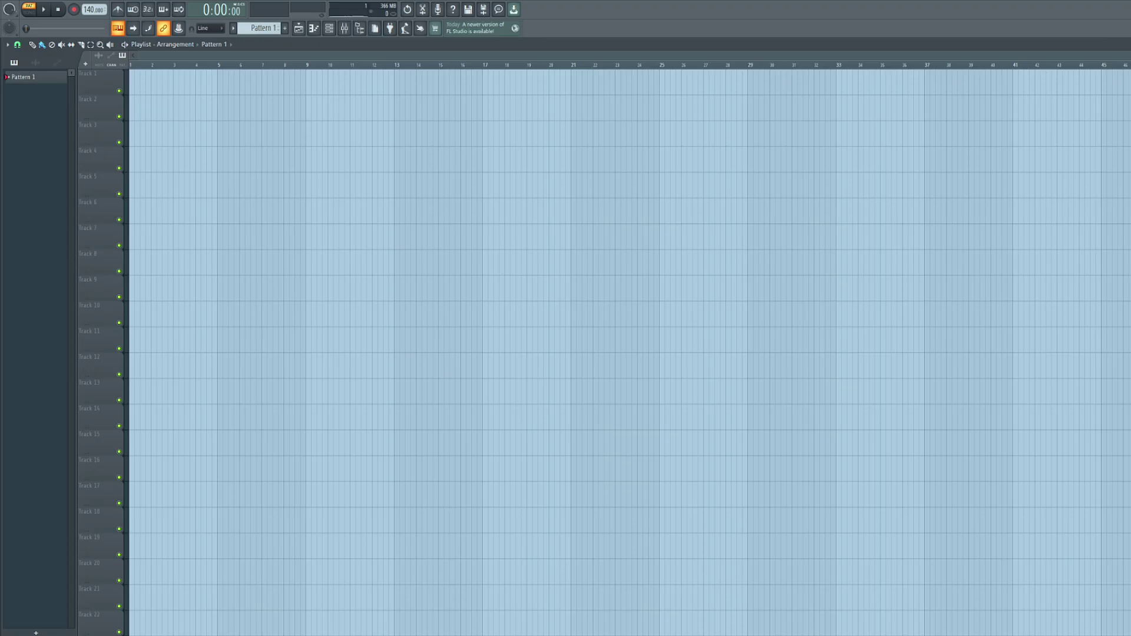
Add a Harmor synthesizer channel and move its window over the empty playlist.
{"action": "left_click", "coordinate": [331, 28]}
{"action": "left_click_drag", "start_coordinate": [93, 79], "coordinate": [83, 88]}
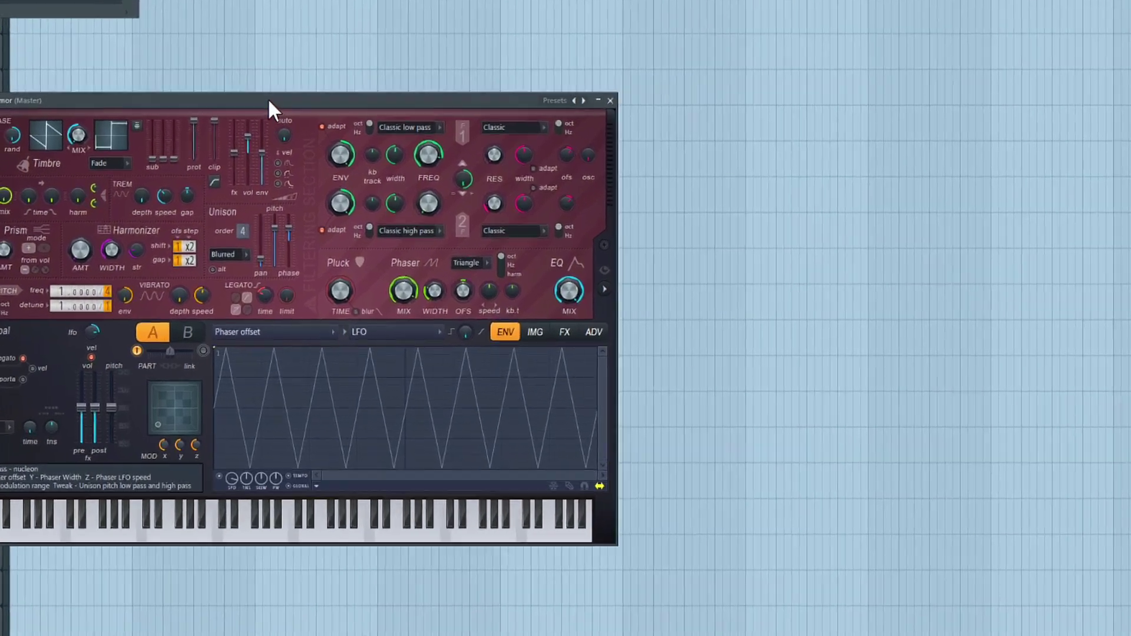
{"action": "left_click_drag", "start_coordinate": [269, 100], "coordinate": [426, 97]}
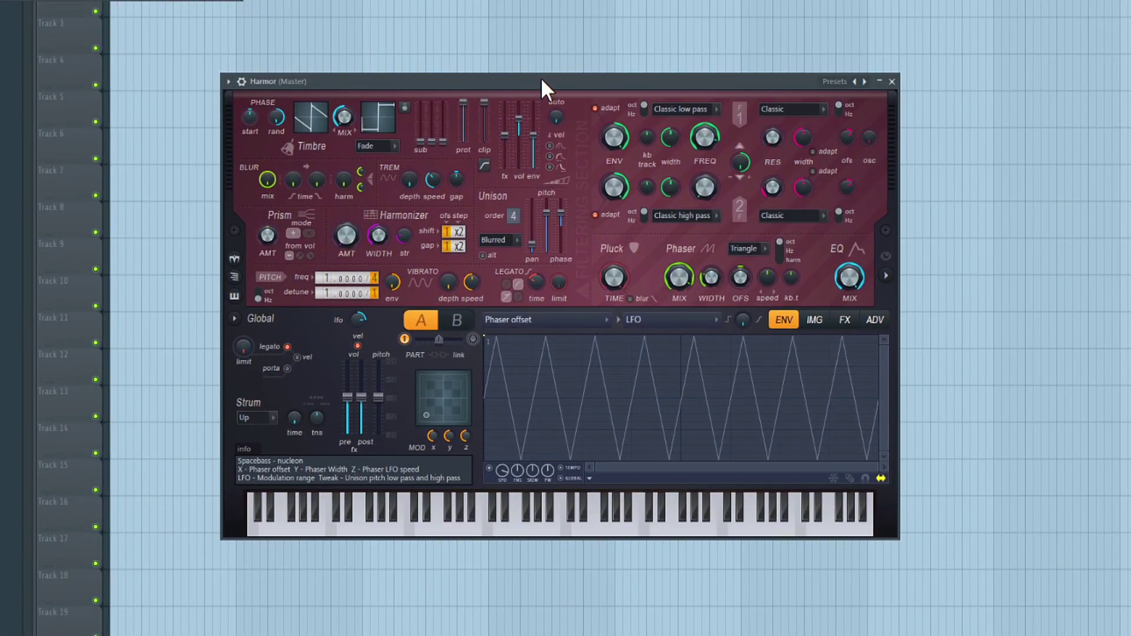
Audition Harmor's starting sound, then load its Default preset.
{"action": "key", "text": "c"}
{"action": "left_click", "coordinate": [228, 81]}
{"action": "mouse_move", "coordinate": [242, 115]}
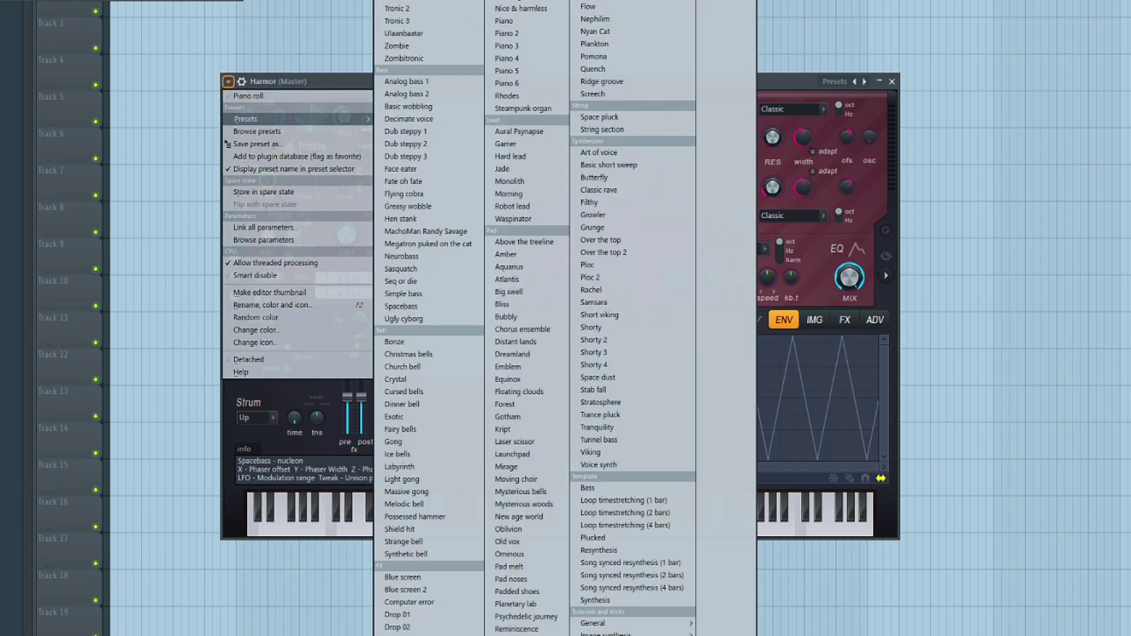
{"action": "left_click", "coordinate": [463, 2]}
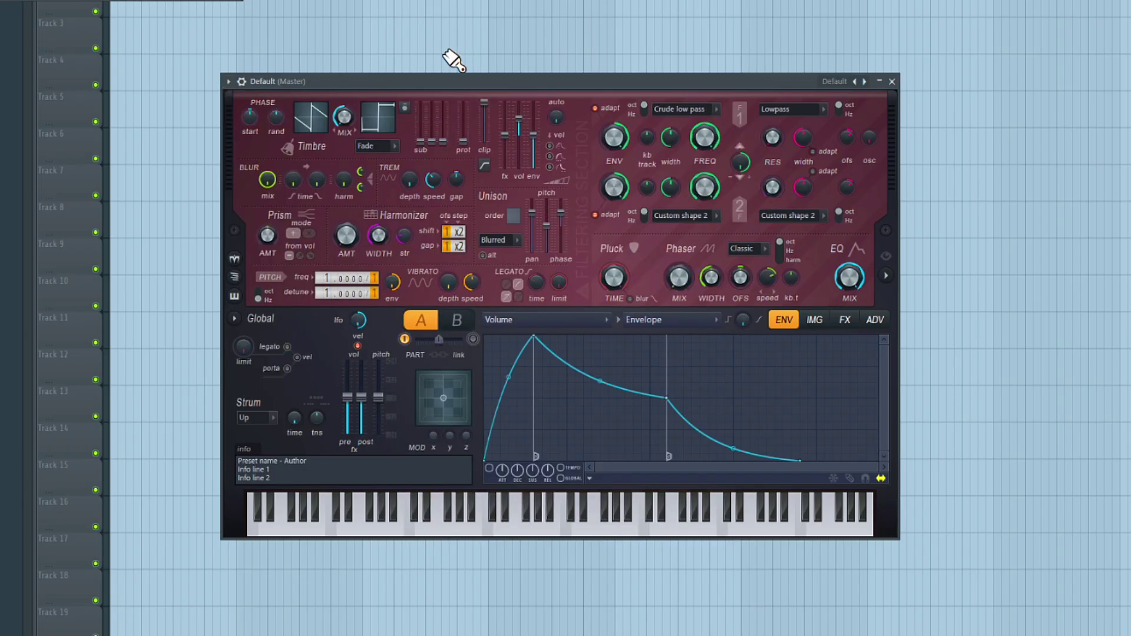
Adjust Harmor's timbre mix, set the pitch frequency divisor to 4, and audition the sound.
{"action": "left_click_drag", "start_coordinate": [345, 117], "coordinate": [345, 125]}
{"action": "key", "text": "c"}
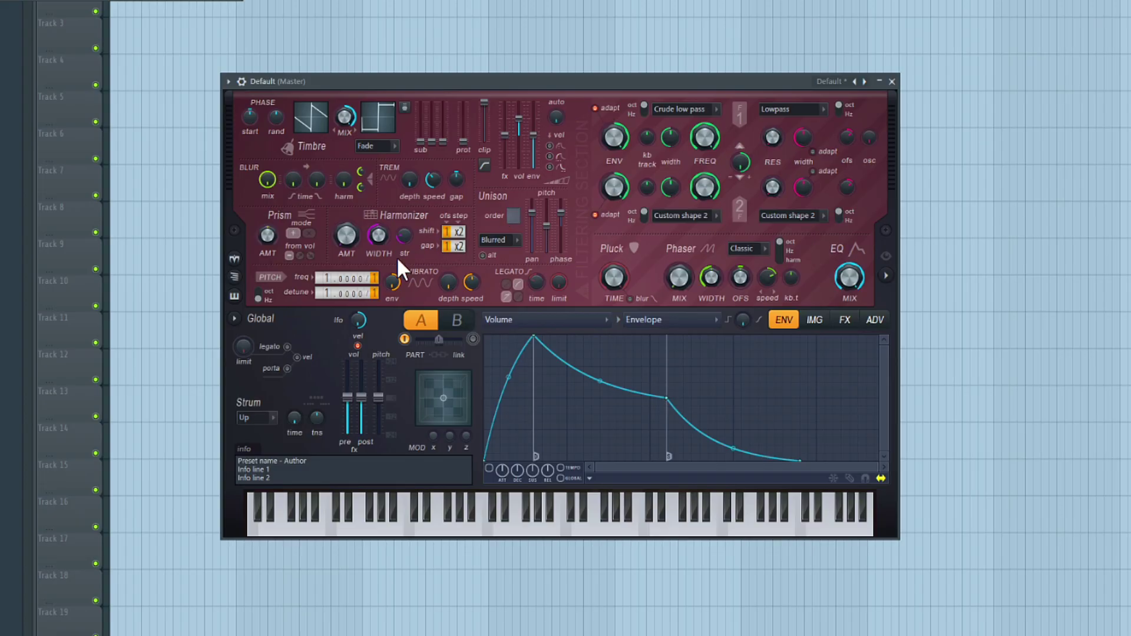
{"action": "left_click_drag", "start_coordinate": [375, 276], "coordinate": [375, 277]}
{"action": "key", "text": "c"}
Set Harmor's unison order to 4, adjust the unison pan and phase, and audition a note.
{"action": "left_click_drag", "start_coordinate": [513, 217], "coordinate": [563, 227]}
{"action": "key", "text": "c"}
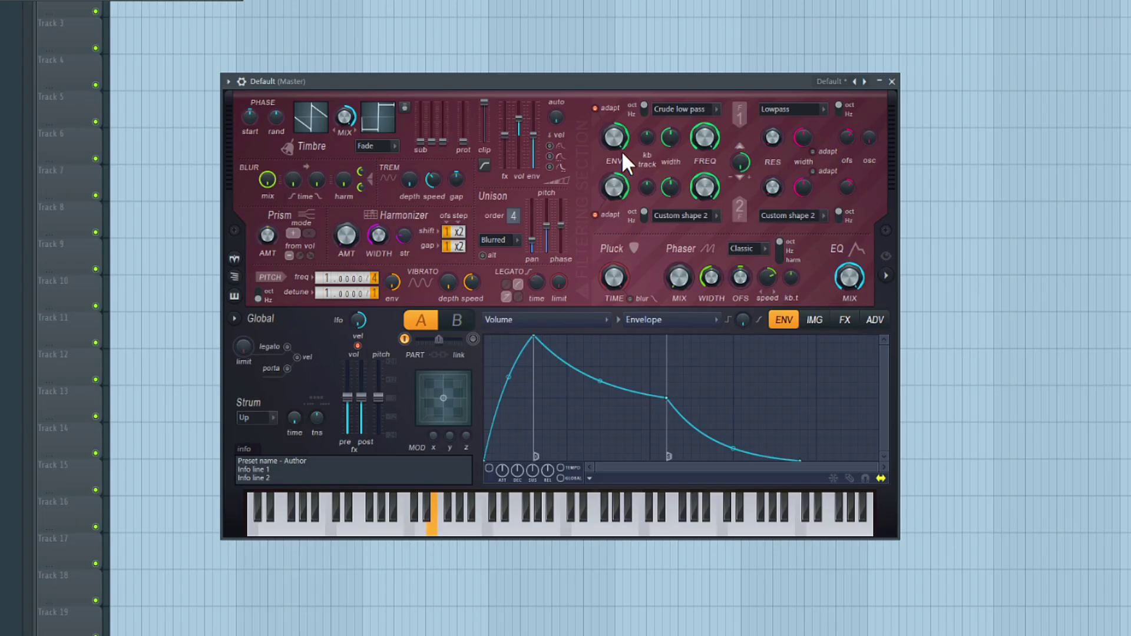
Set filter 1 to the Phaser type, turn down its envelope and frequency, and raise its keyboard tracking.
{"action": "left_click", "coordinate": [680, 109]}
{"action": "left_click", "coordinate": [681, 297]}
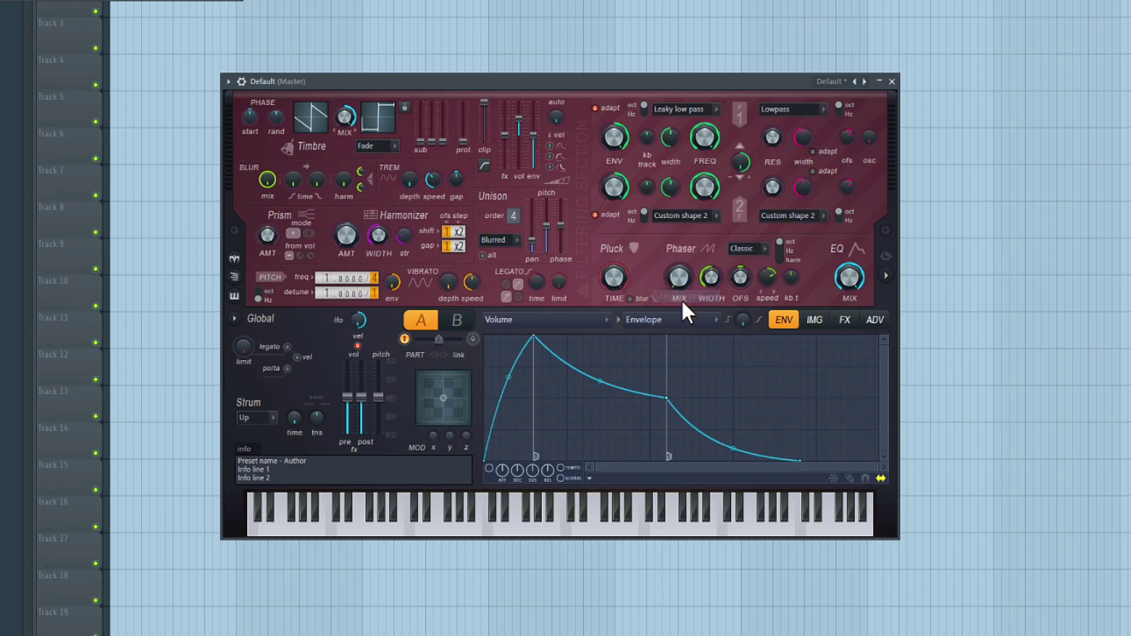
{"action": "left_click", "coordinate": [675, 112]}
{"action": "left_click", "coordinate": [685, 309]}
{"action": "left_click_drag", "start_coordinate": [613, 135], "coordinate": [647, 132]}
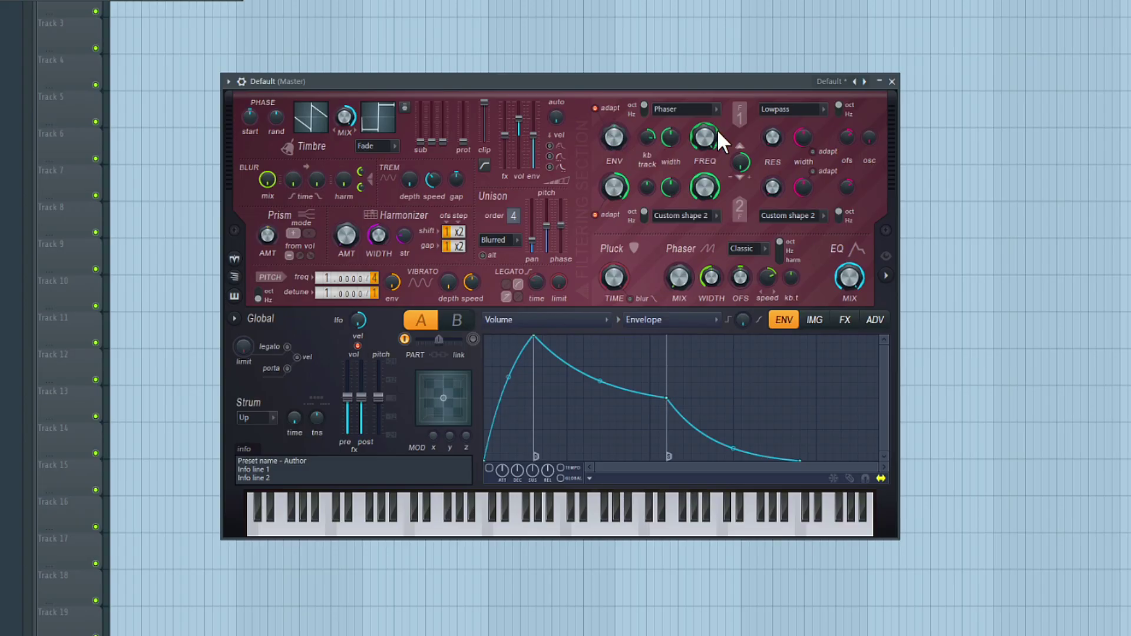
{"action": "left_click_drag", "start_coordinate": [715, 134], "coordinate": [715, 188]}
Set filter 1's resonance type to Noise, adjust the resonance amount, and audition the sound.
{"action": "left_click", "coordinate": [793, 109]}
{"action": "left_click", "coordinate": [788, 248]}
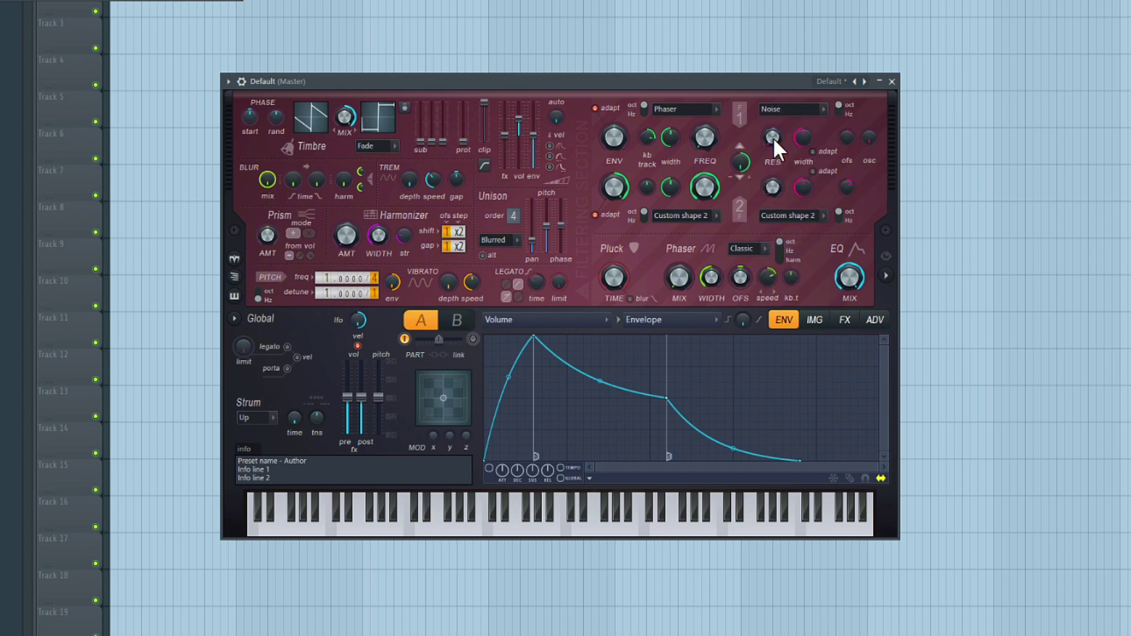
{"action": "left_click_drag", "start_coordinate": [774, 141], "coordinate": [773, 136]}
{"action": "key", "text": "c"}
Raise the phaser mix to full and turn down the phaser speed and width.
{"action": "mouse_move", "coordinate": [767, 277]}
{"action": "left_mouse_down"}
{"action": "mouse_move", "coordinate": [767, 307]}
{"action": "mouse_move", "coordinate": [767, 281]}
{"action": "left_mouse_up"}
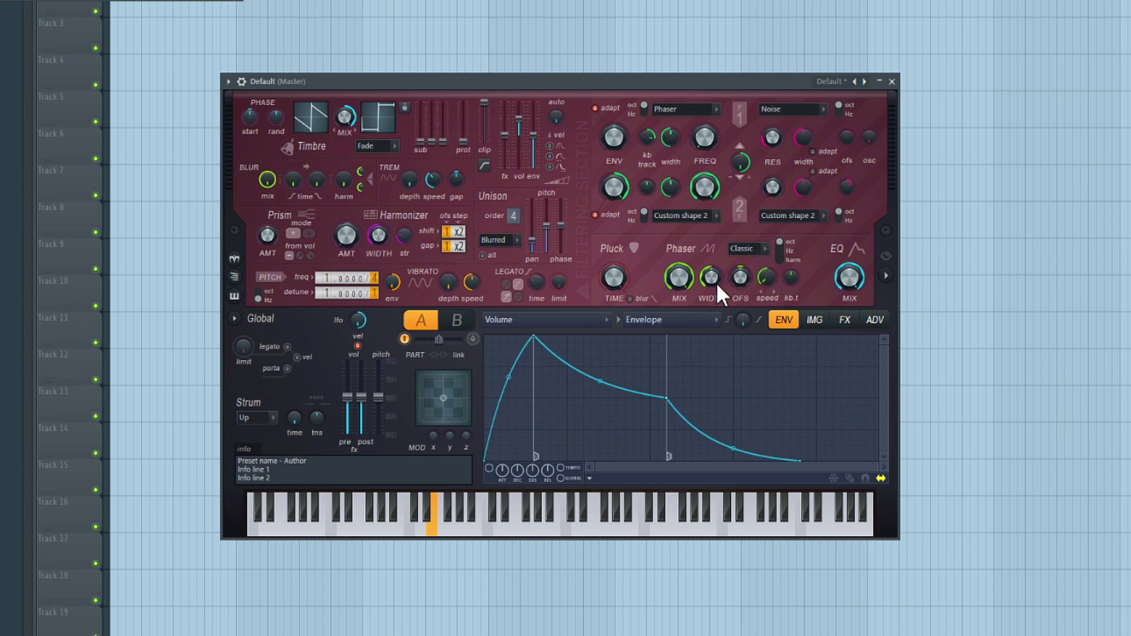
{"action": "left_click_drag", "start_coordinate": [709, 276], "coordinate": [709, 289]}
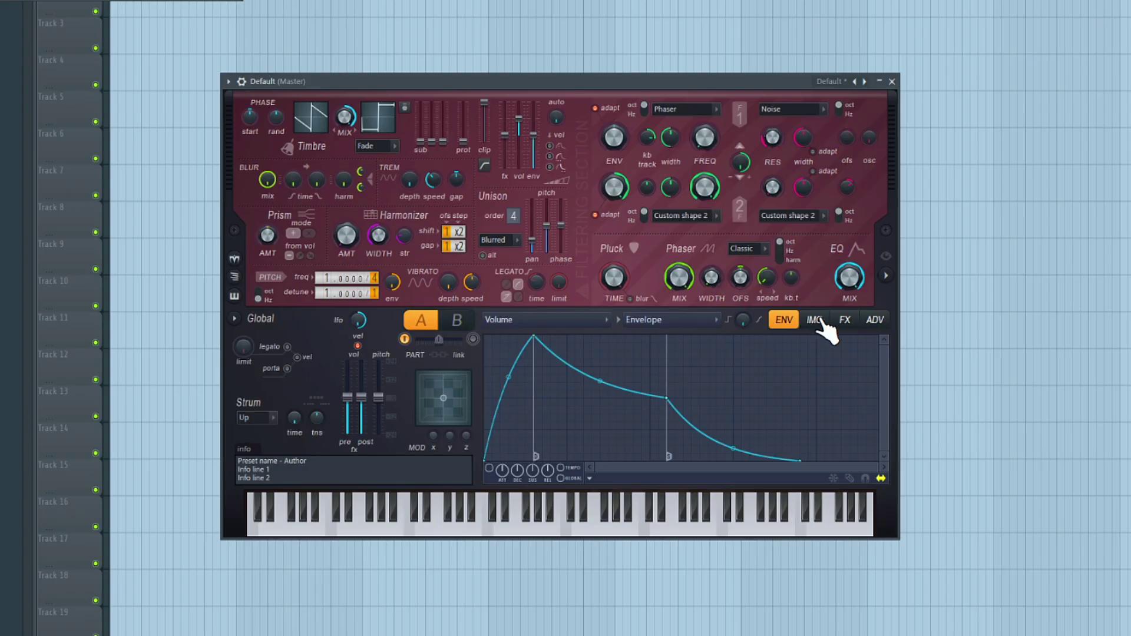
Set Harmor's effects to Classic distortion and Burning compression.
{"action": "left_click", "coordinate": [845, 321]}
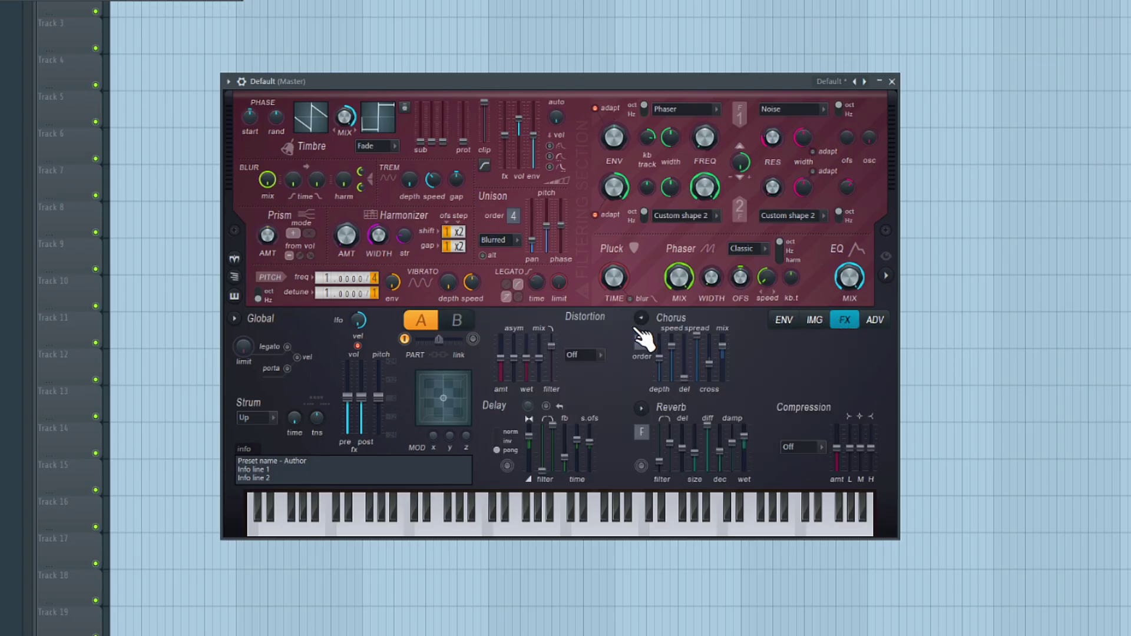
{"action": "left_click", "coordinate": [600, 356]}
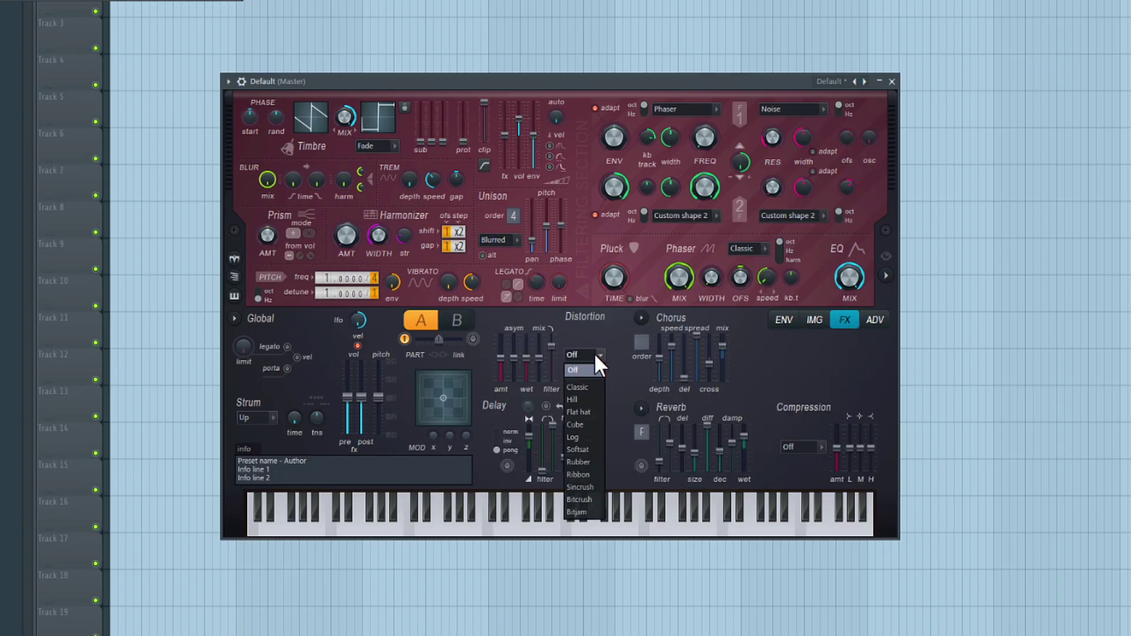
{"action": "left_click", "coordinate": [584, 387]}
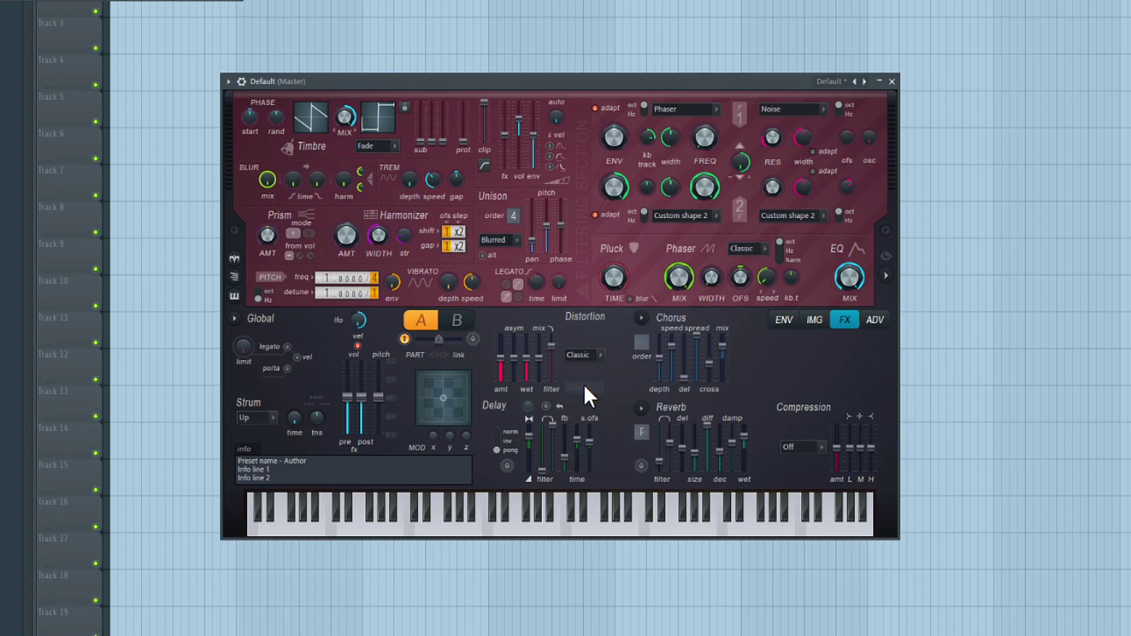
{"action": "left_click", "coordinate": [812, 446]}
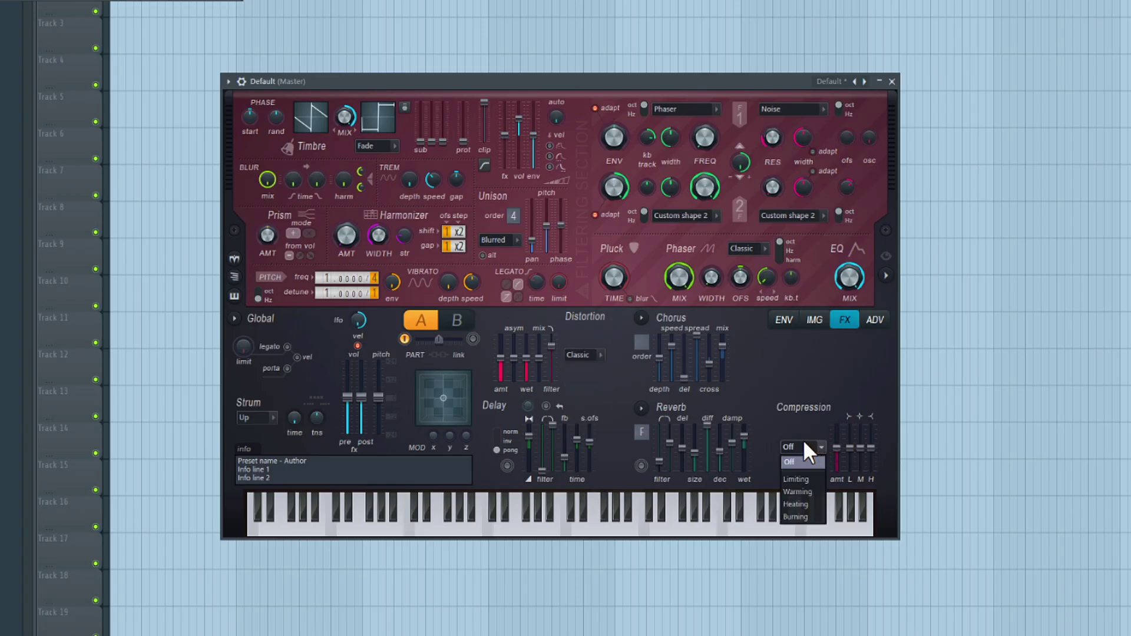
{"action": "left_click", "coordinate": [806, 517]}
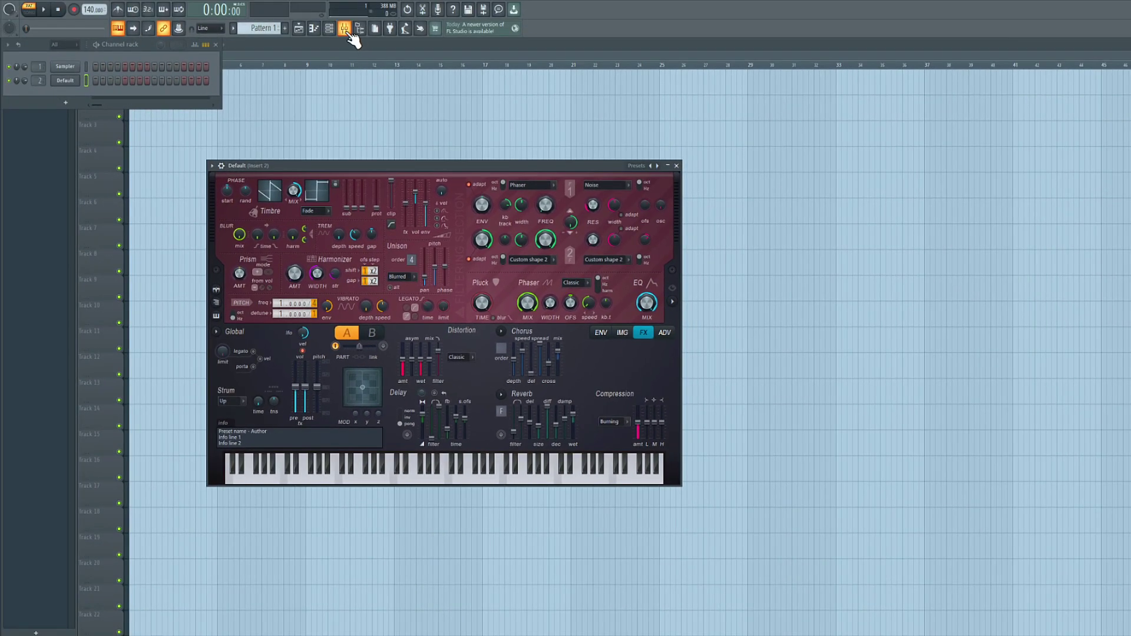
Open the mixer and route the selected Harmor channel to Insert 2.
{"action": "left_click", "coordinate": [345, 29]}
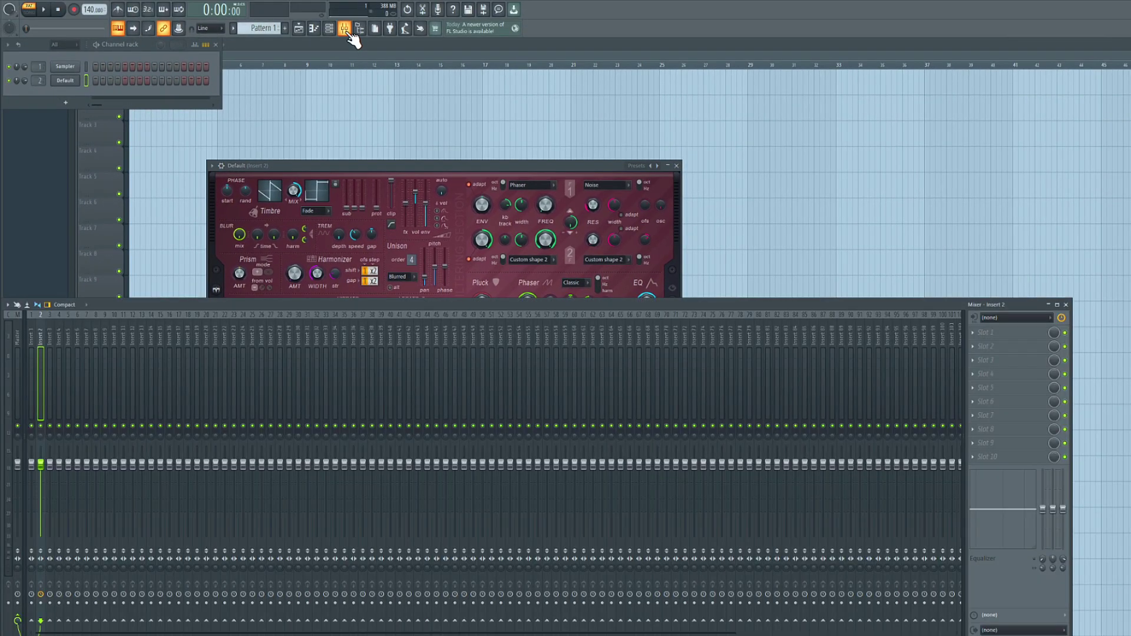
{"action": "right_click", "coordinate": [40, 372]}
{"action": "mouse_move", "coordinate": [66, 421]}
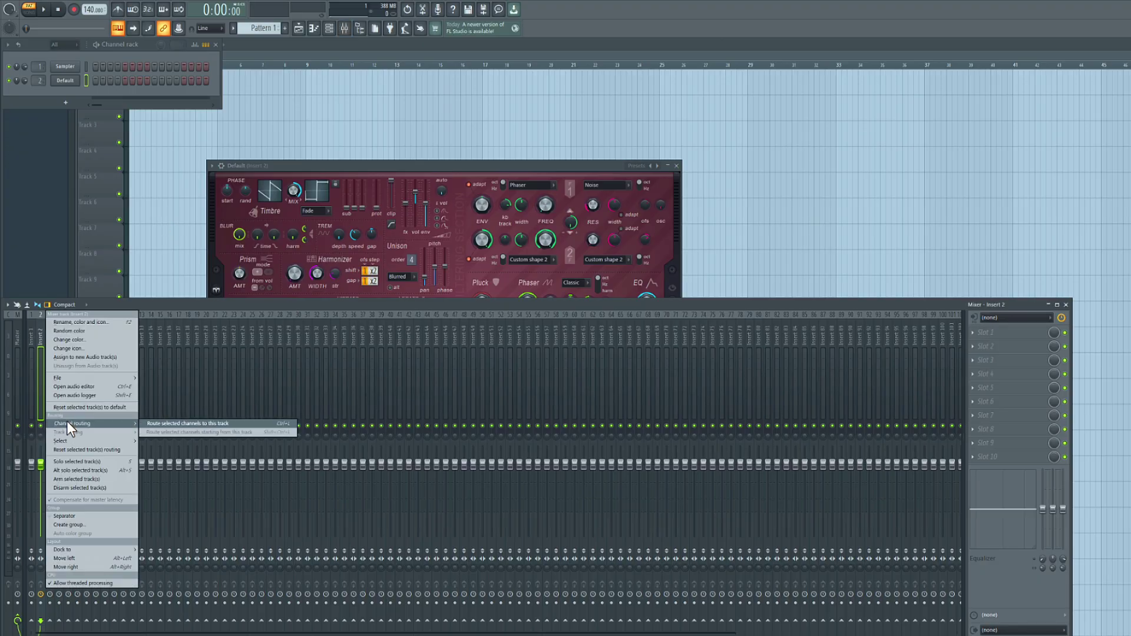
{"action": "left_click", "coordinate": [172, 422]}
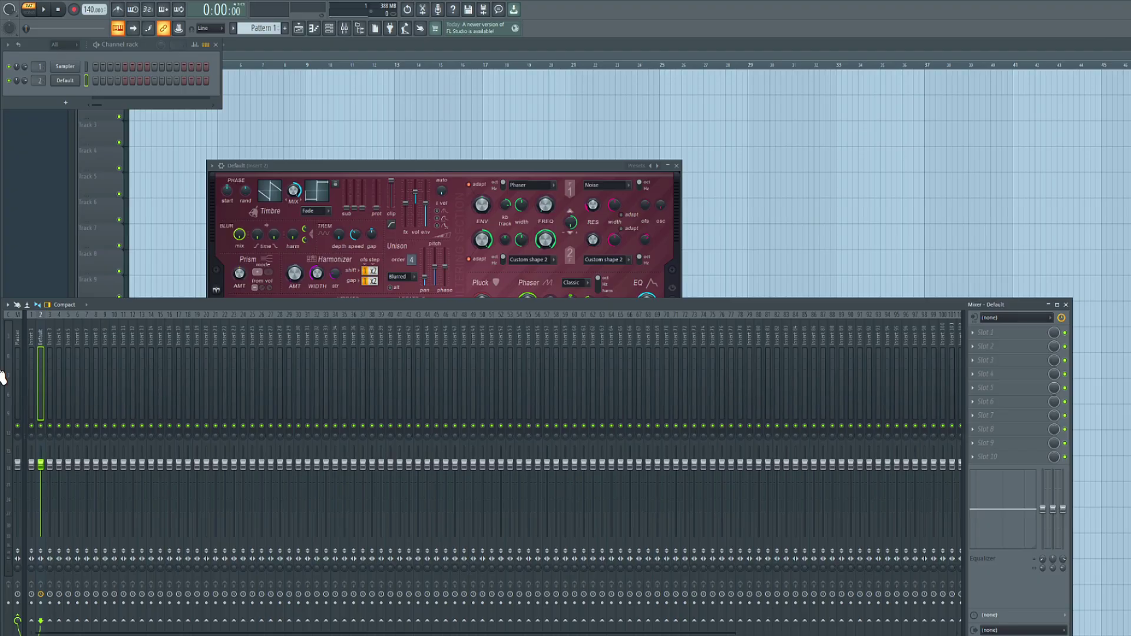
Load Fruity Blood Overdrive in slot 2 of the Harmor mixer track and raise its PreAmp.
{"action": "left_click_drag", "start_coordinate": [0, 371], "coordinate": [1005, 354]}
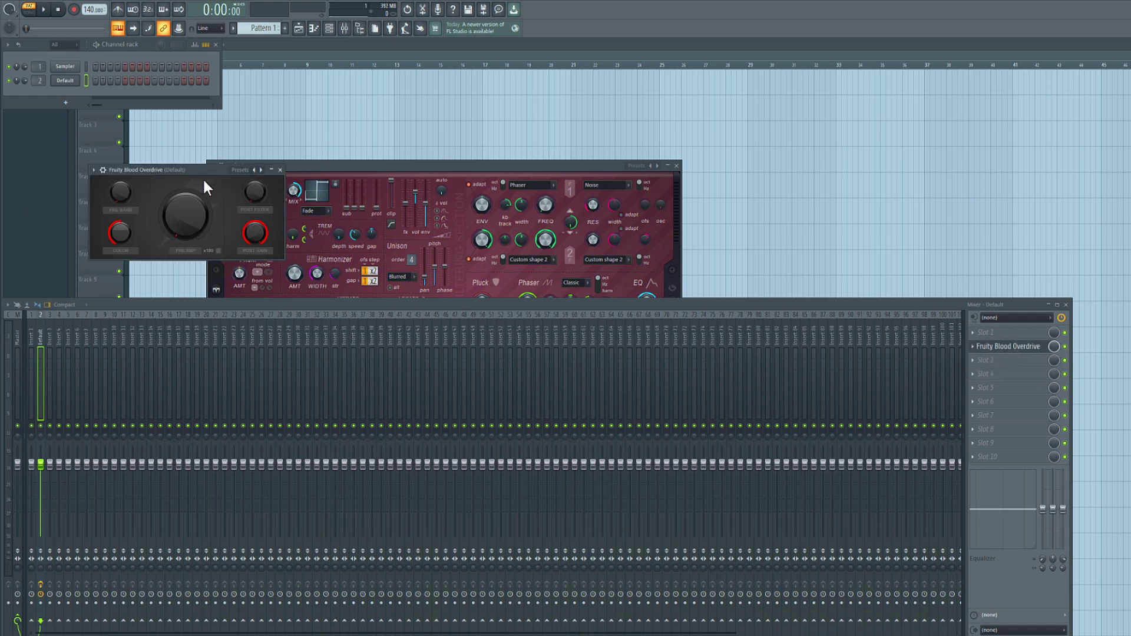
{"action": "left_click_drag", "start_coordinate": [203, 180], "coordinate": [430, 303]}
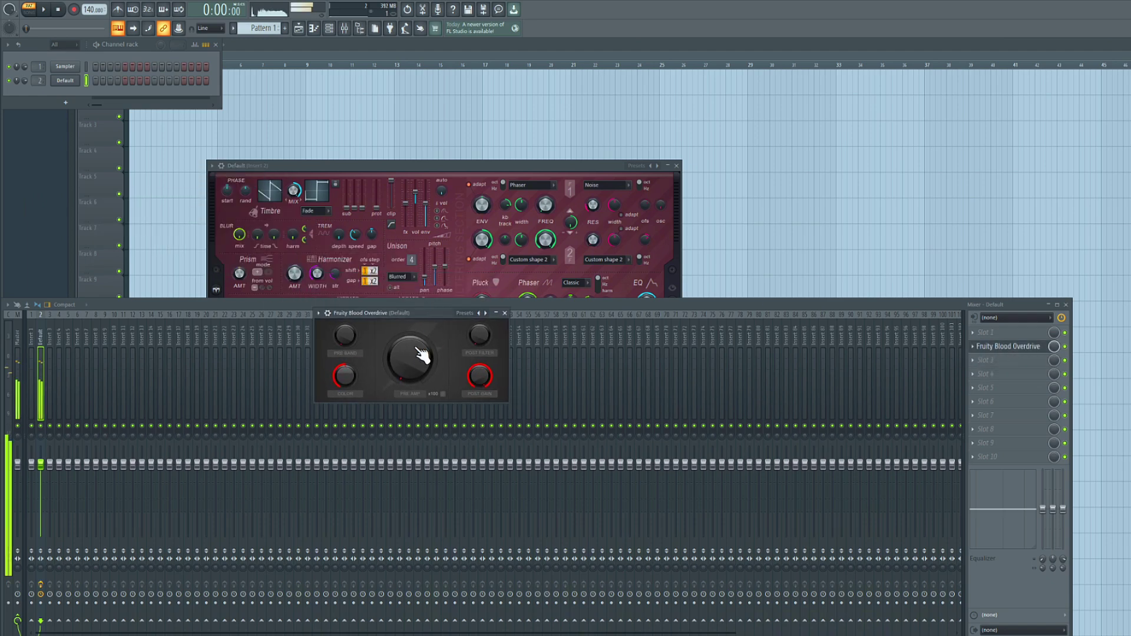
{"action": "left_click_drag", "start_coordinate": [412, 360], "coordinate": [412, 319]}
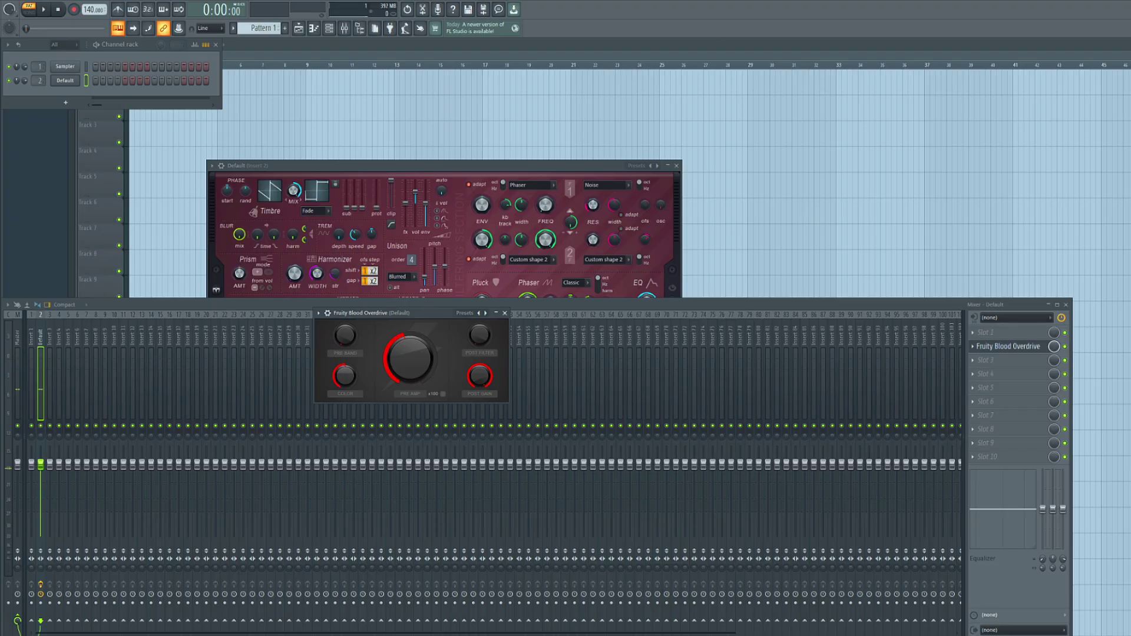
Load Soundgoodizer in slot 3, audition the bass, and switch the effect to mode B.
{"action": "left_click_drag", "start_coordinate": [18, 283], "coordinate": [1002, 361]}
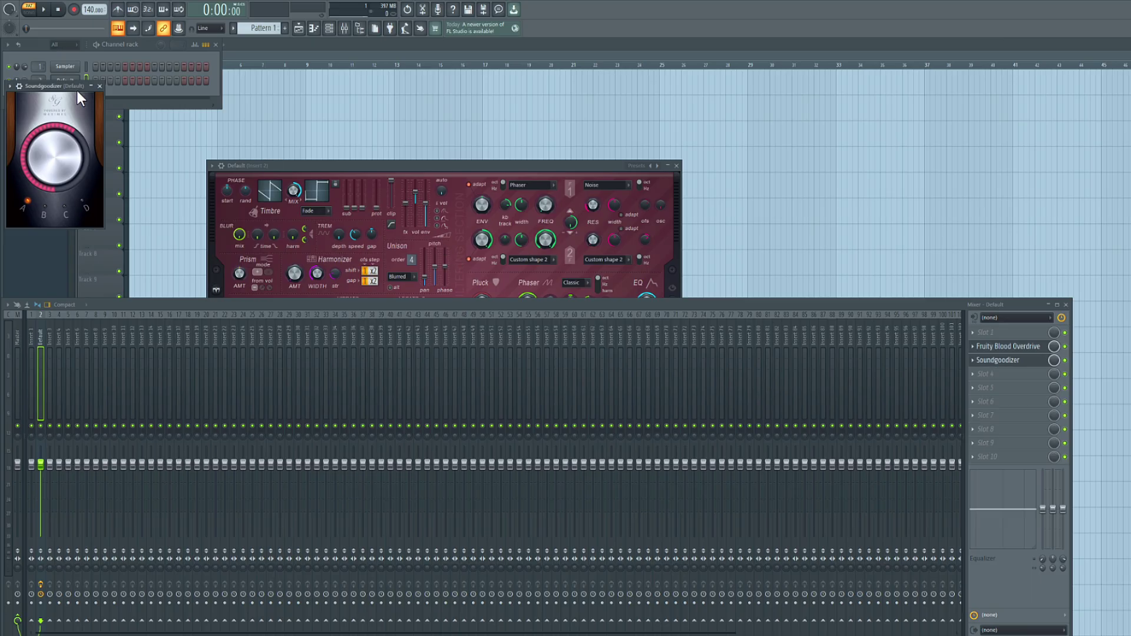
{"action": "left_click_drag", "start_coordinate": [48, 86], "coordinate": [436, 319]}
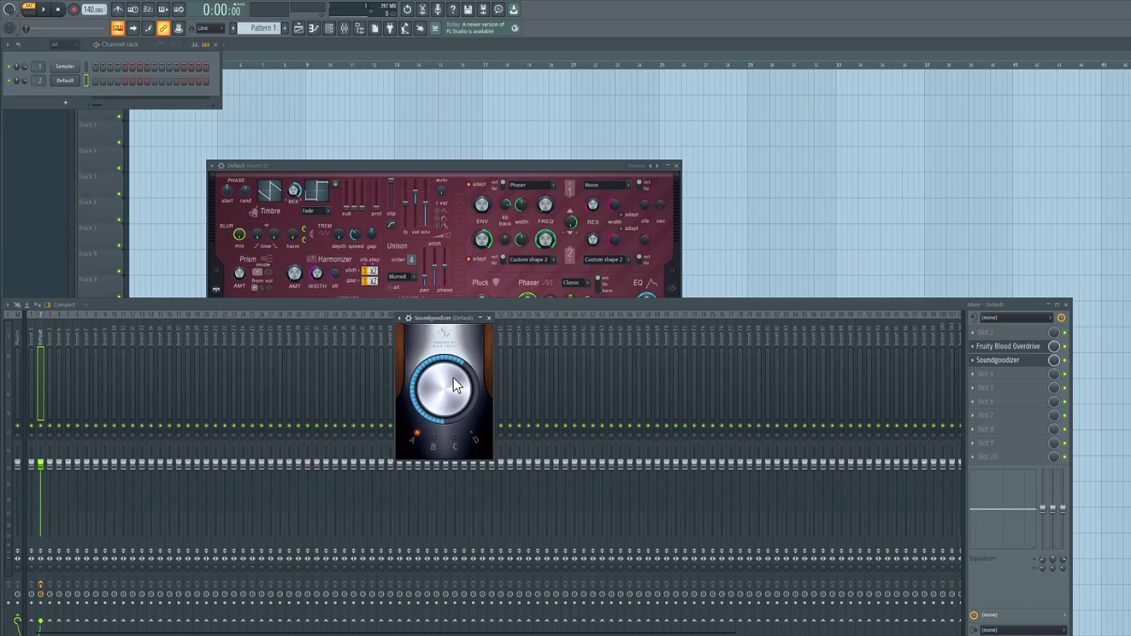
{"action": "key", "text": "z"}
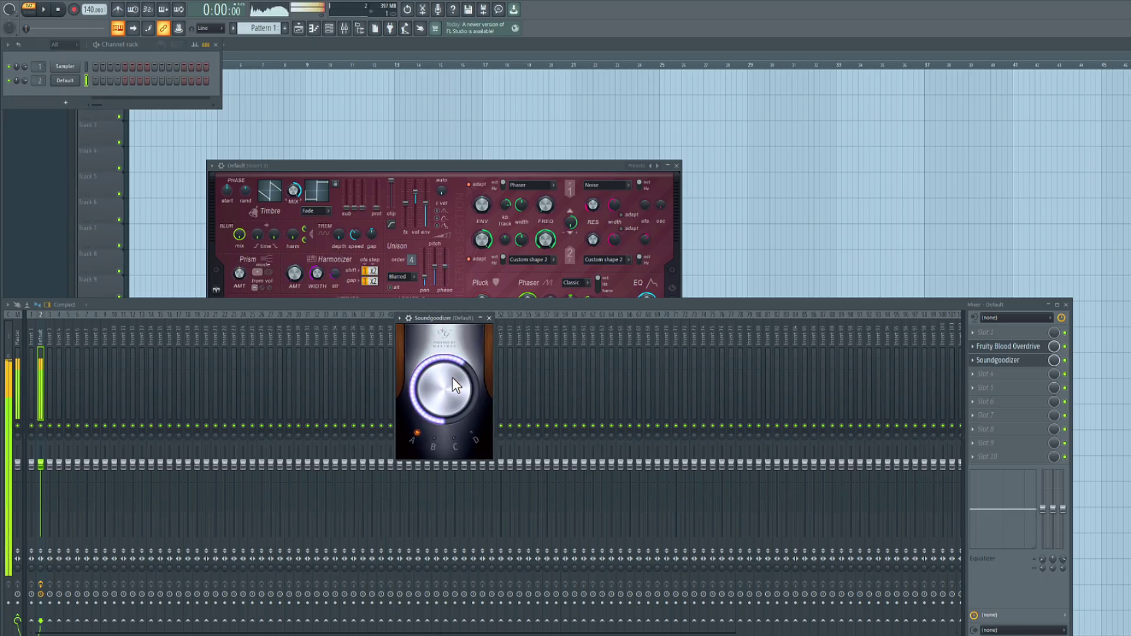
{"action": "left_click", "coordinate": [440, 440]}
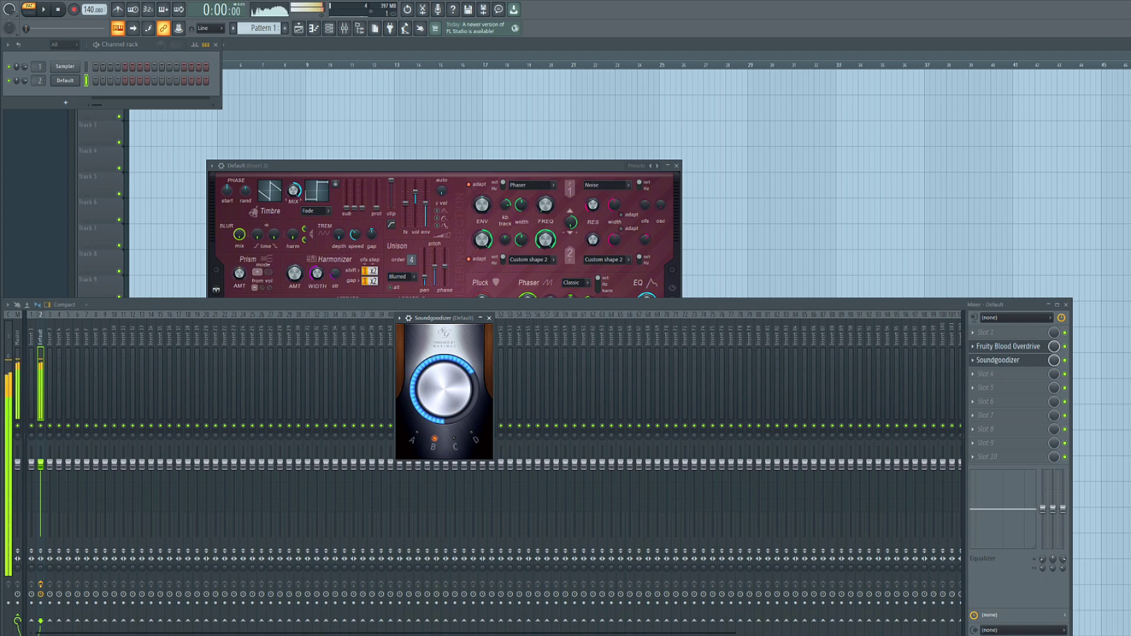
{"action": "left_click", "coordinate": [489, 319]}
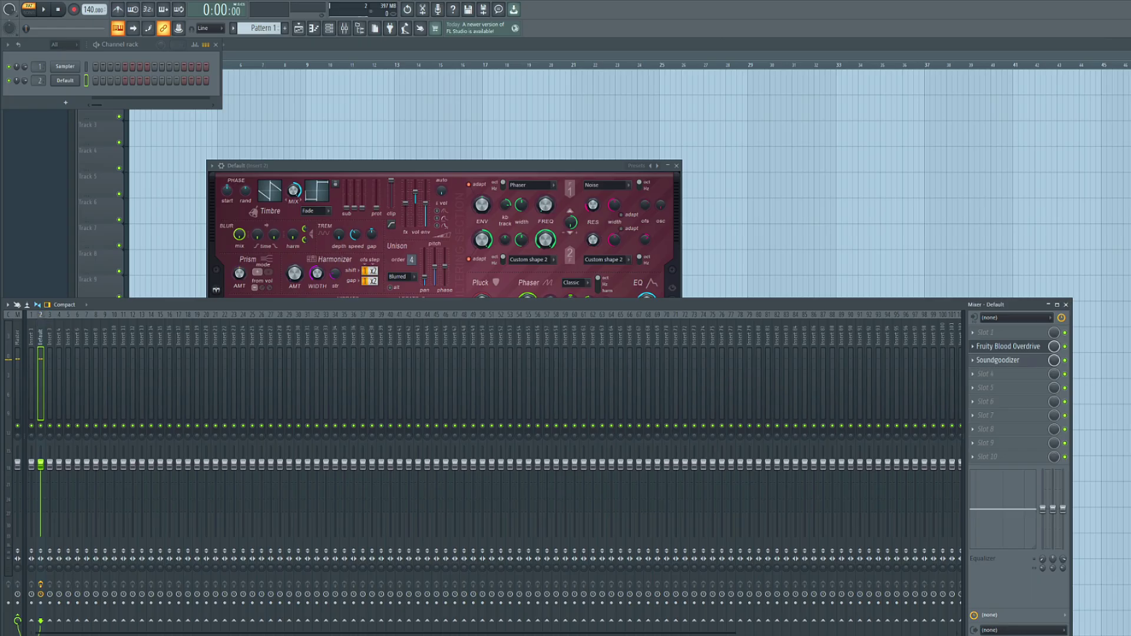
Load a second Soundgoodizer in slot 4 and raise its amount to maximum in mode A.
{"action": "left_click_drag", "start_coordinate": [63, 304], "coordinate": [1002, 374]}
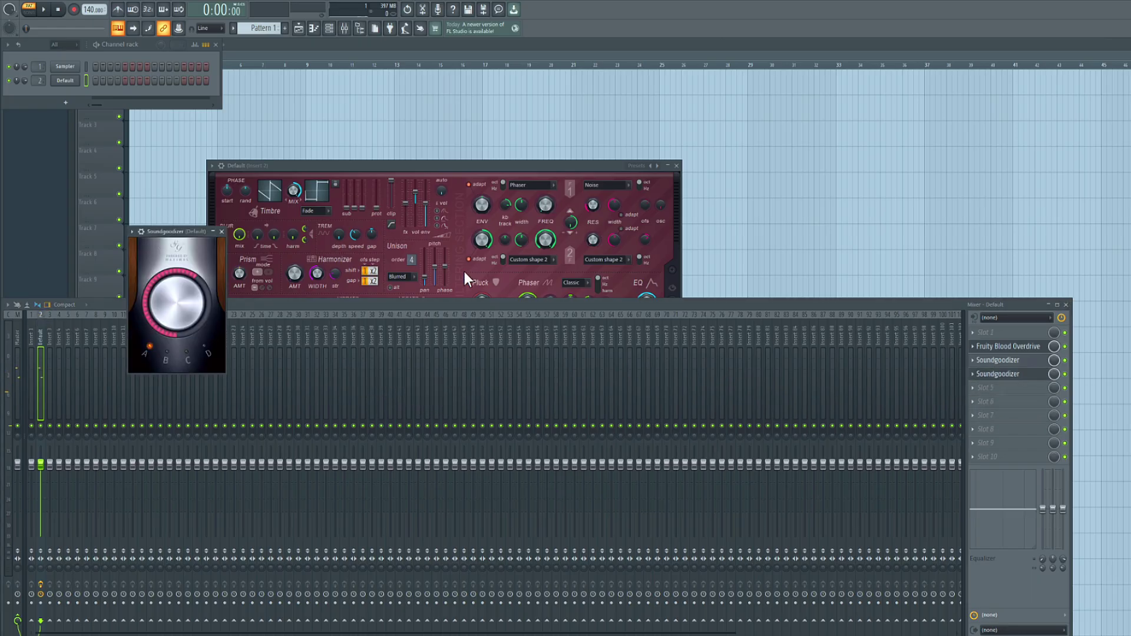
{"action": "left_click_drag", "start_coordinate": [164, 234], "coordinate": [382, 314]}
{"action": "left_click_drag", "start_coordinate": [386, 380], "coordinate": [386, 353]}
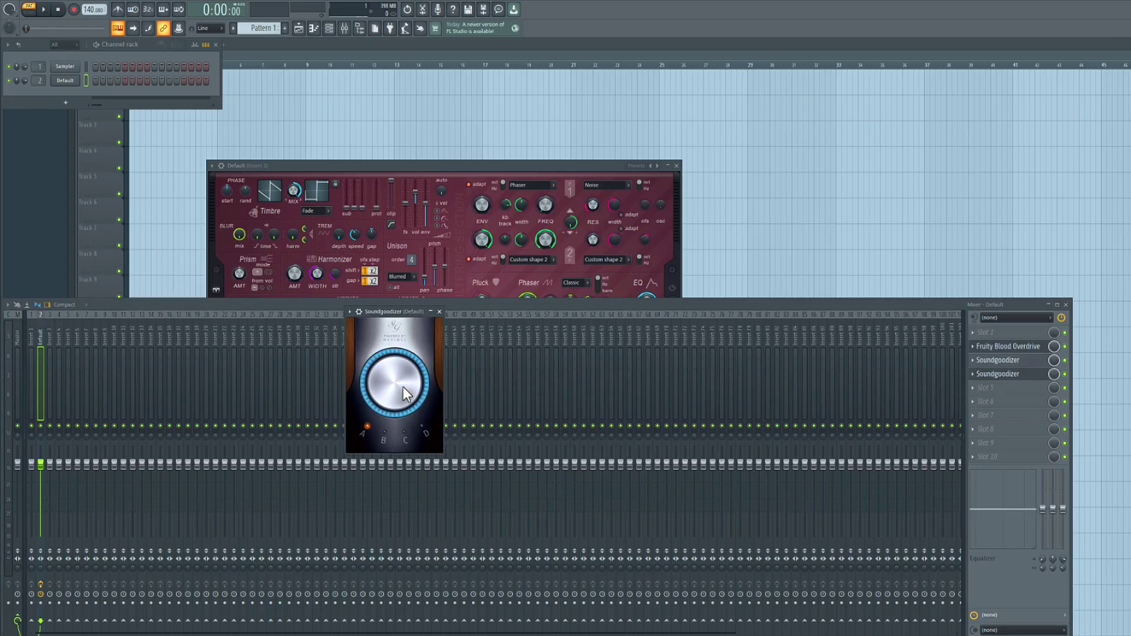
{"action": "key", "text": "space"}
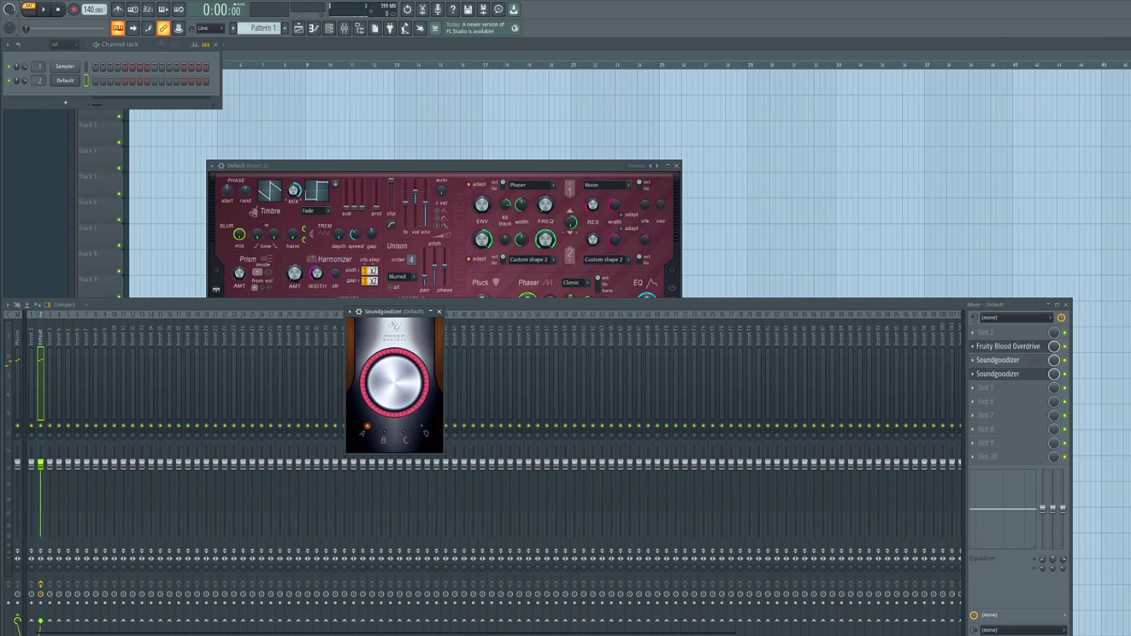
Load Fruity Parametric EQ 2 in slot 5 and enlarge its window over the mixer.
{"action": "left_click_drag", "start_coordinate": [1, 469], "coordinate": [1002, 387]}
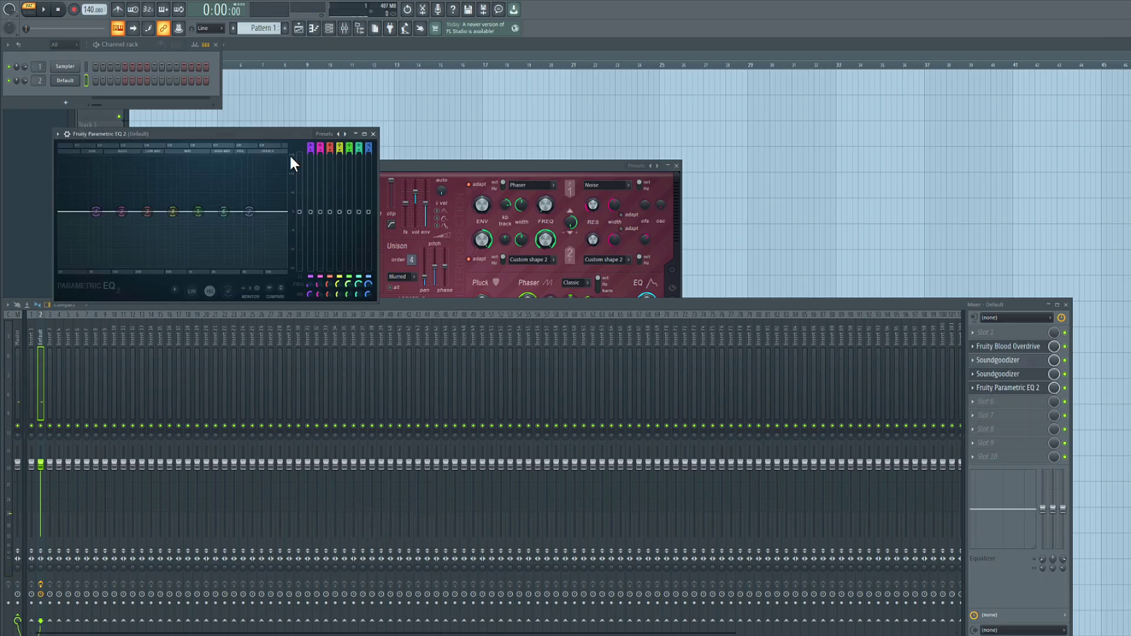
{"action": "left_click_drag", "start_coordinate": [265, 140], "coordinate": [466, 210]}
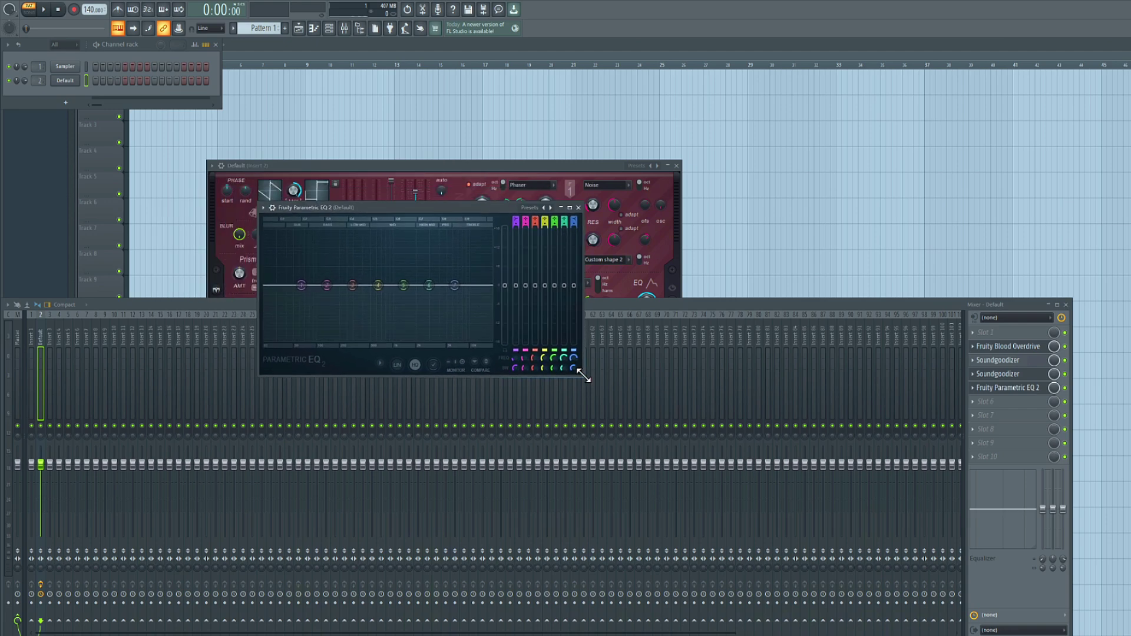
{"action": "left_click_drag", "start_coordinate": [581, 372], "coordinate": [670, 426]}
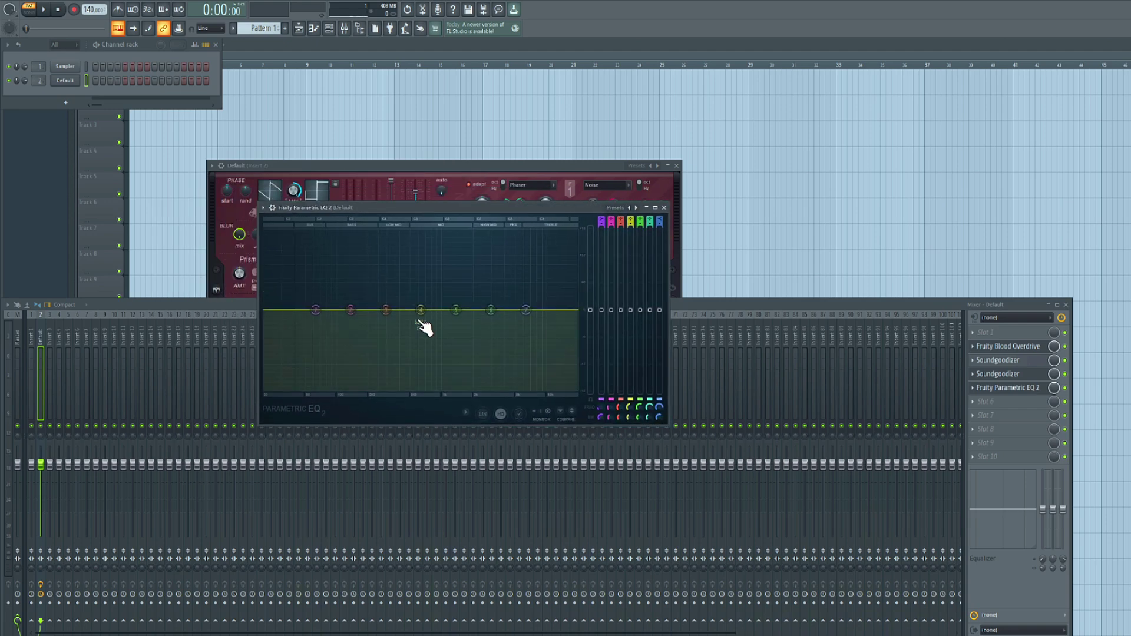
Shape the bass in the EQ: lower the low-shelf band, slightly boost the middle bands, and cut a narrow dip in the high mids.
{"action": "key", "text": "space"}
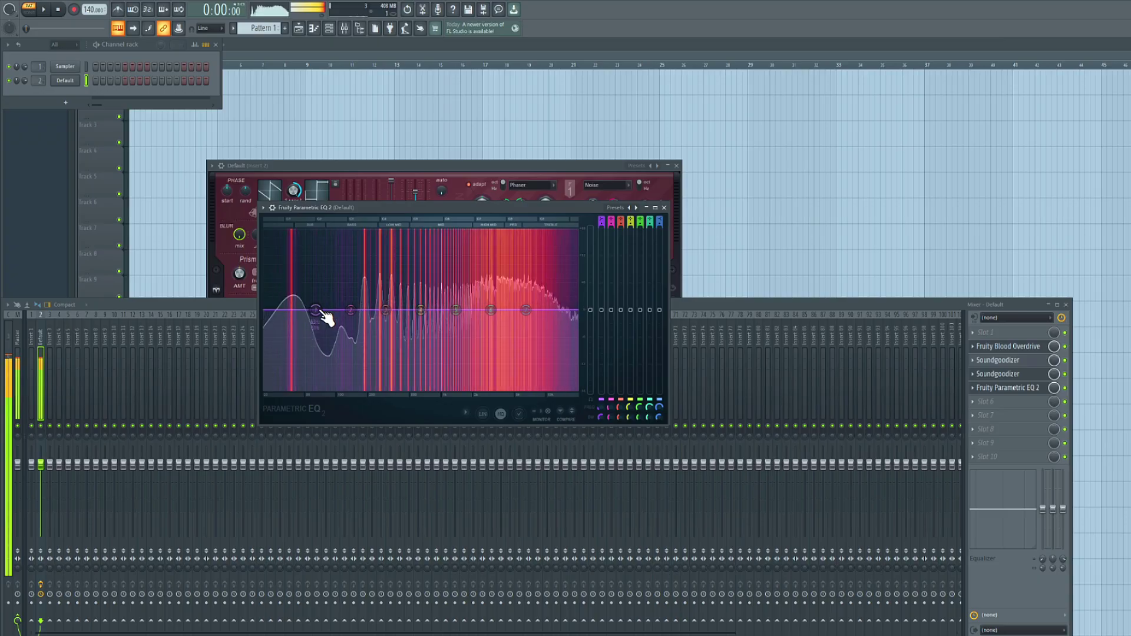
{"action": "left_click_drag", "start_coordinate": [318, 311], "coordinate": [364, 325]}
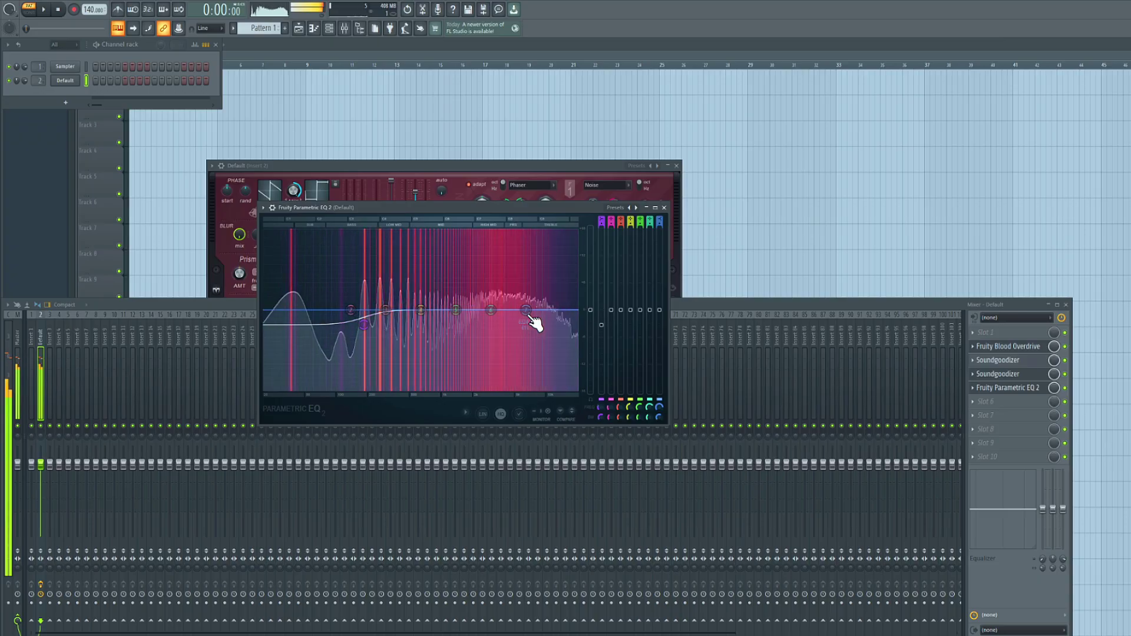
{"action": "left_click_drag", "start_coordinate": [528, 313], "coordinate": [491, 307]}
{"action": "left_click_drag", "start_coordinate": [493, 324], "coordinate": [455, 302]}
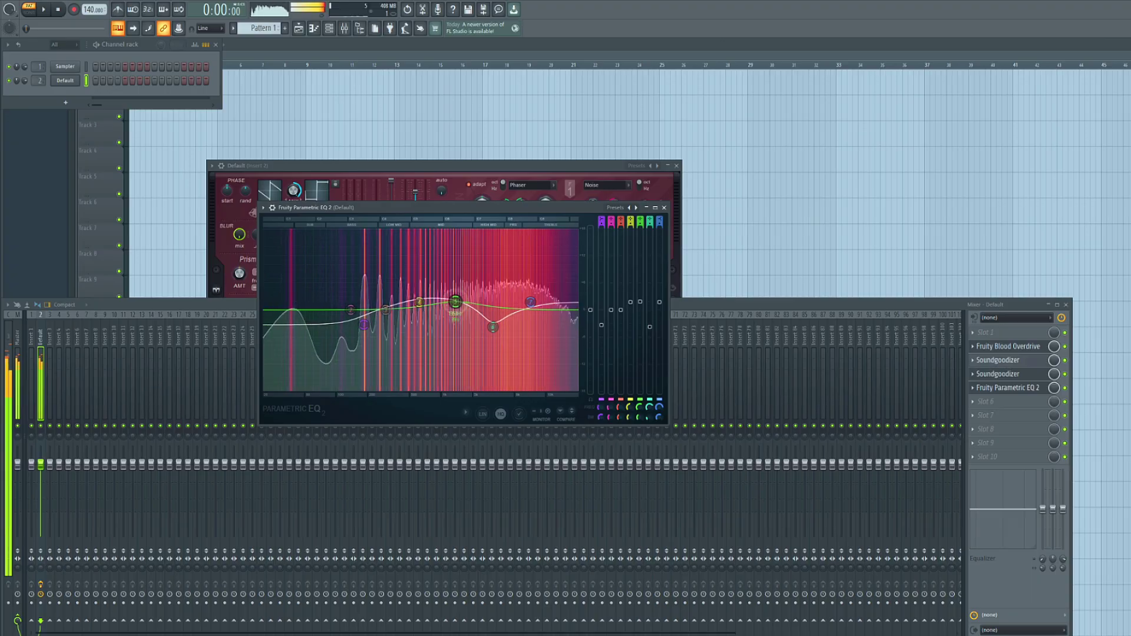
{"action": "left_click_drag", "start_coordinate": [531, 302], "coordinate": [494, 329]}
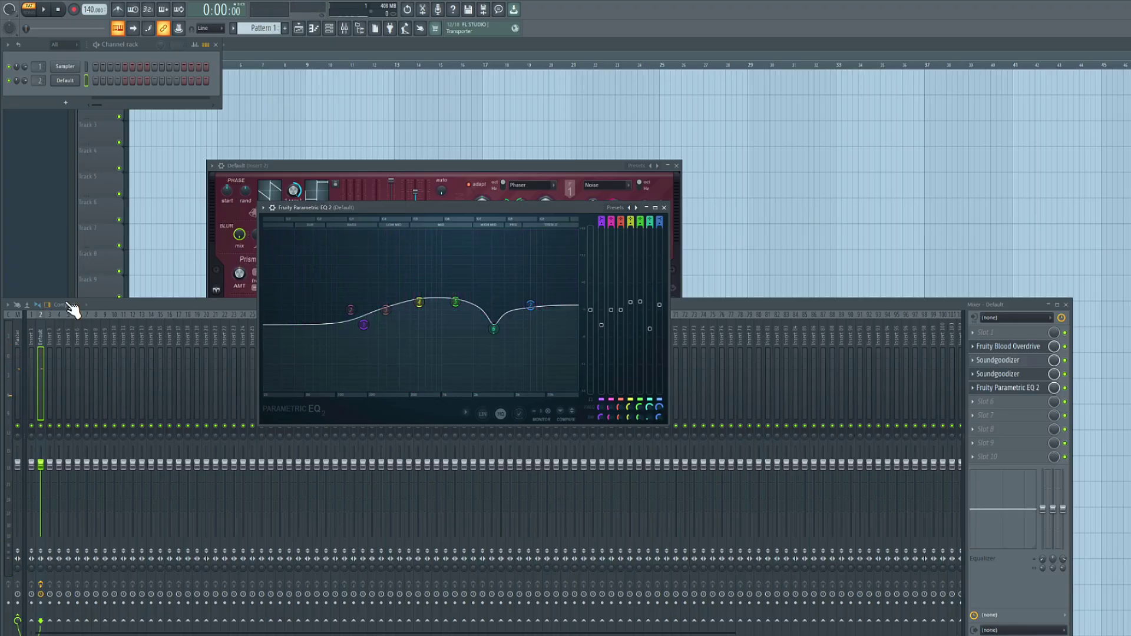
Close the EQ and Harmor windows and open the piano roll of the Default channel.
{"action": "left_click", "coordinate": [664, 207]}
{"action": "left_click", "coordinate": [678, 170]}
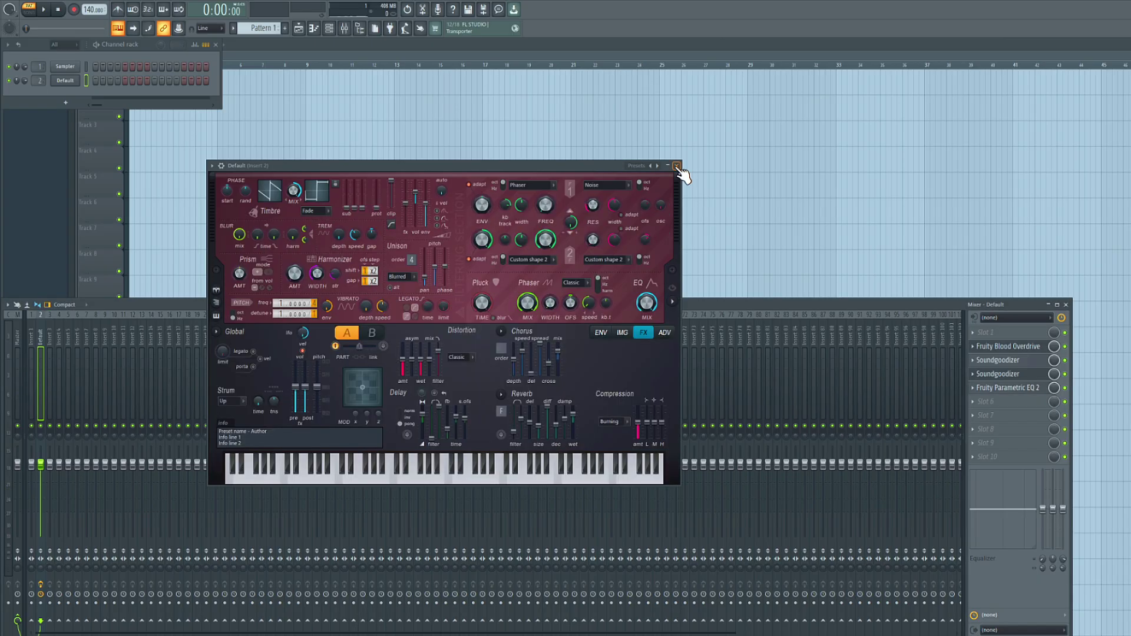
{"action": "left_click", "coordinate": [677, 168]}
{"action": "left_click", "coordinate": [566, 217]}
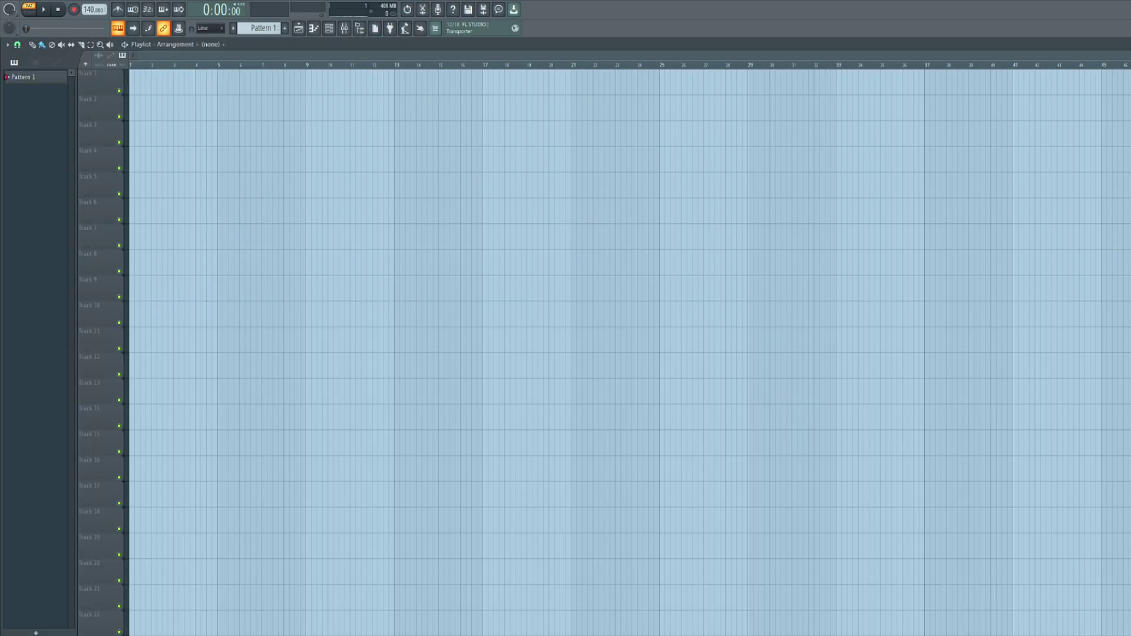
{"action": "left_click", "coordinate": [305, 31]}
{"action": "right_click", "coordinate": [77, 80]}
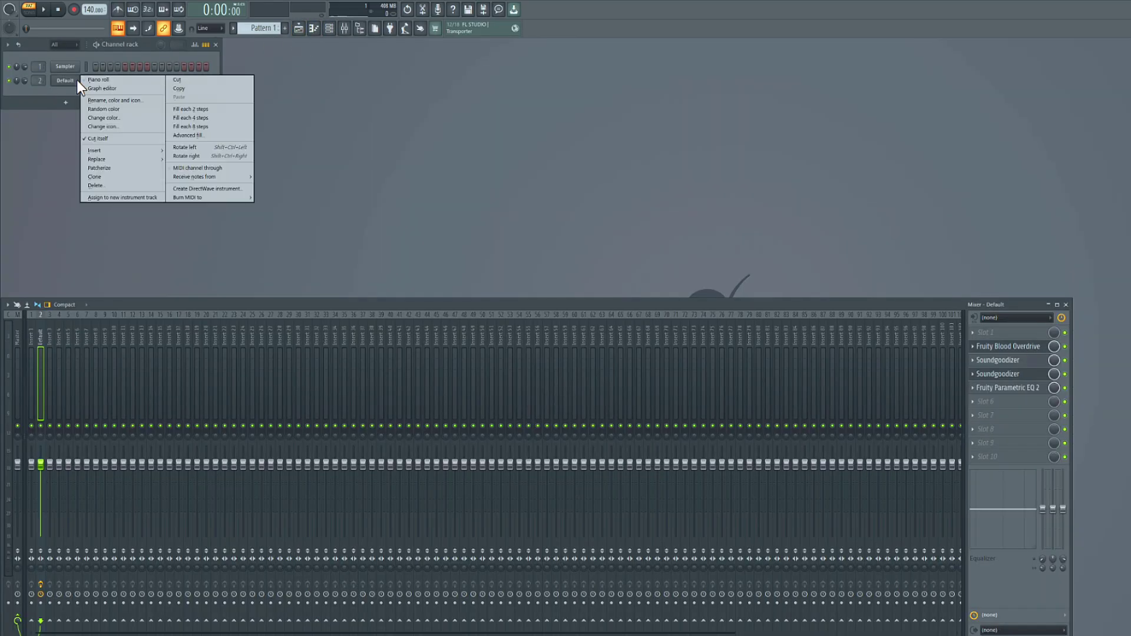
{"action": "left_click", "coordinate": [92, 79]}
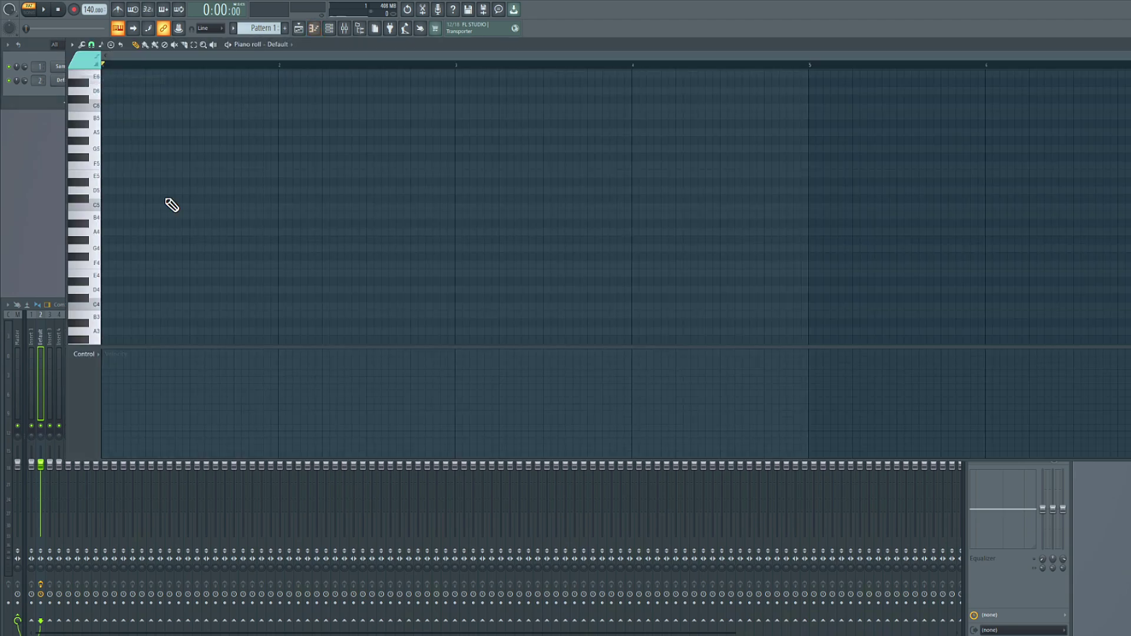
Draw a one-bar D4 note at the start of Pattern 1 and audition it.
{"action": "scroll", "coordinate": [97, 231], "scroll_direction": "down", "scroll_amount": 2}
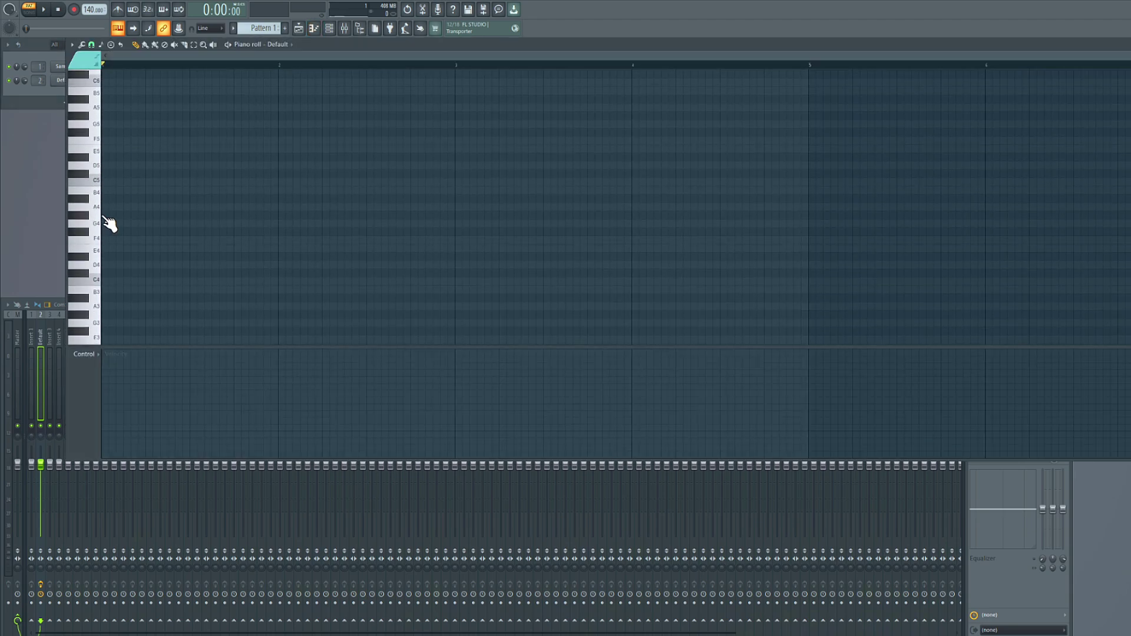
{"action": "left_click", "coordinate": [111, 231]}
{"action": "left_click_drag", "start_coordinate": [111, 232], "coordinate": [97, 274]}
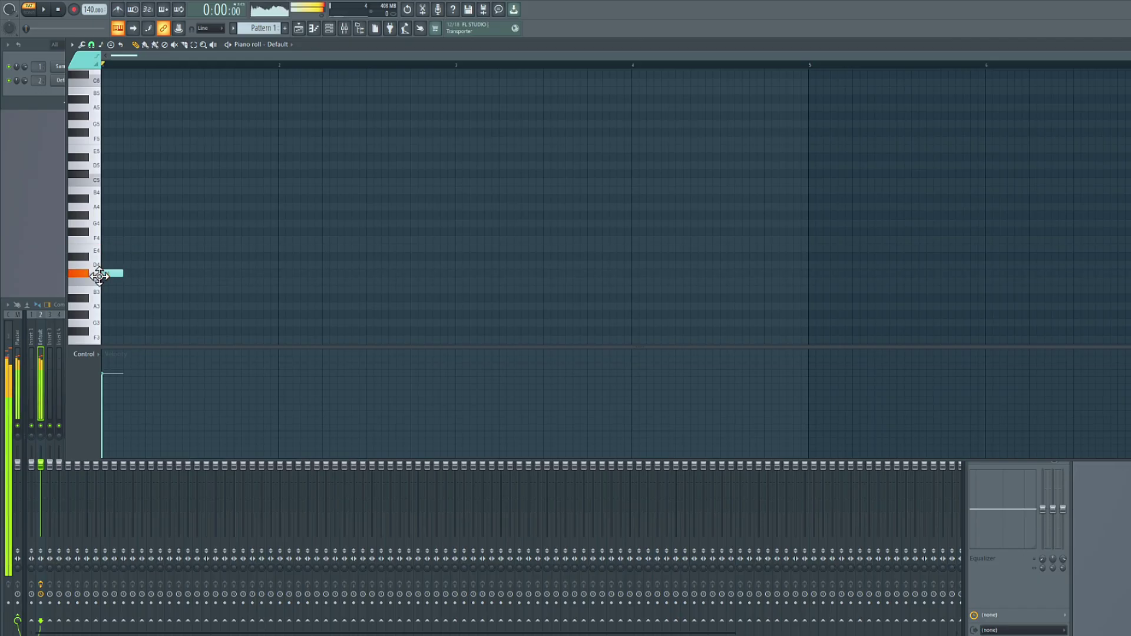
{"action": "scroll", "coordinate": [97, 274], "scroll_direction": "down", "scroll_amount": 3}
{"action": "left_click_drag", "start_coordinate": [116, 196], "coordinate": [274, 205]}
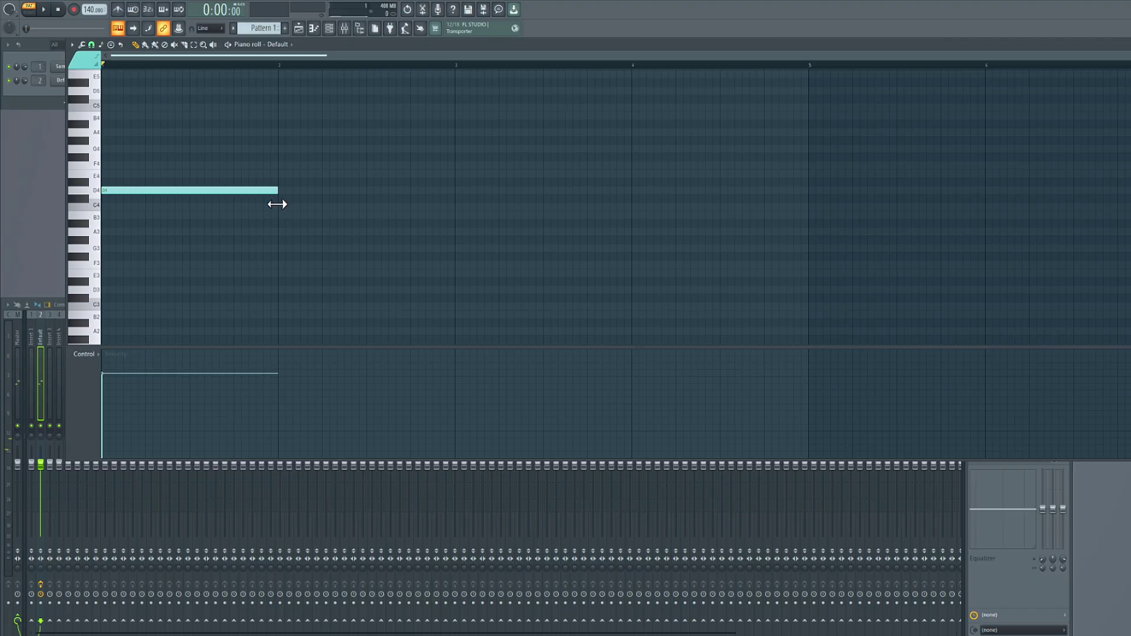
{"action": "key", "text": "space"}
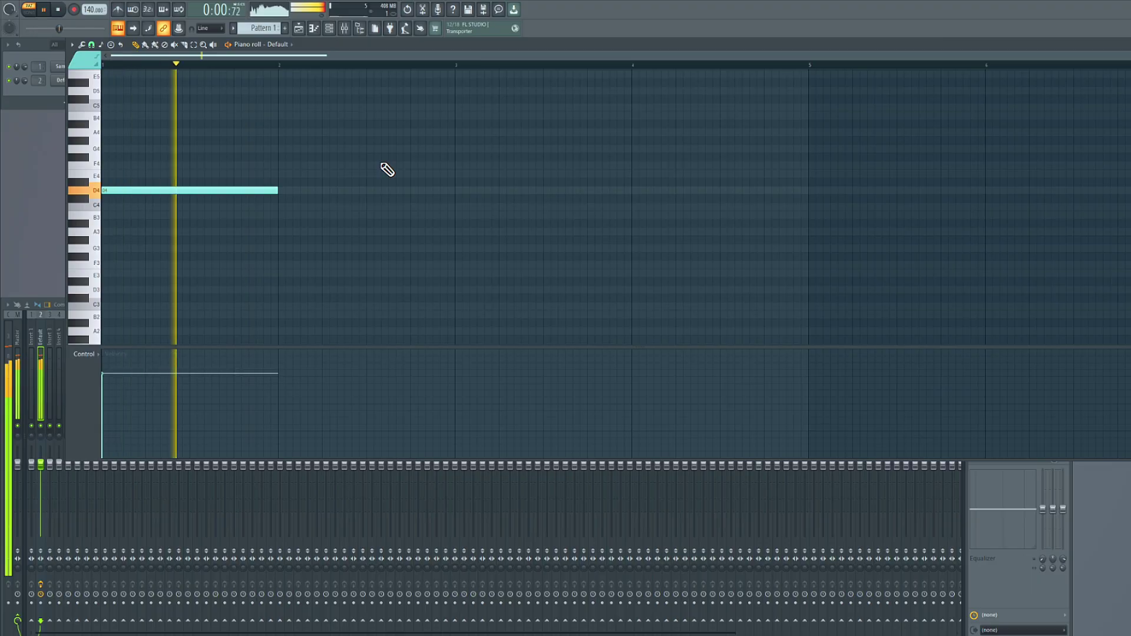
{"action": "key", "text": "space"}
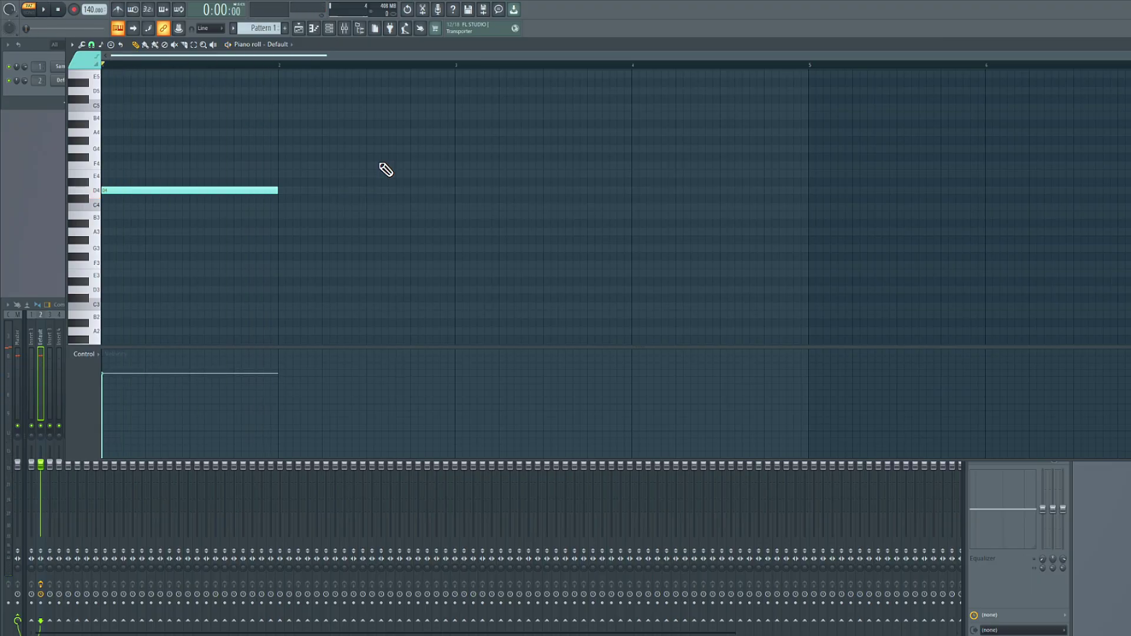
Place four Pattern 1 clips back to back on playlist Track 1 across bars 1 to 4 and play them in song mode.
{"action": "left_click", "coordinate": [329, 28]}
{"action": "left_click", "coordinate": [300, 30]}
{"action": "left_click", "coordinate": [264, 29]}
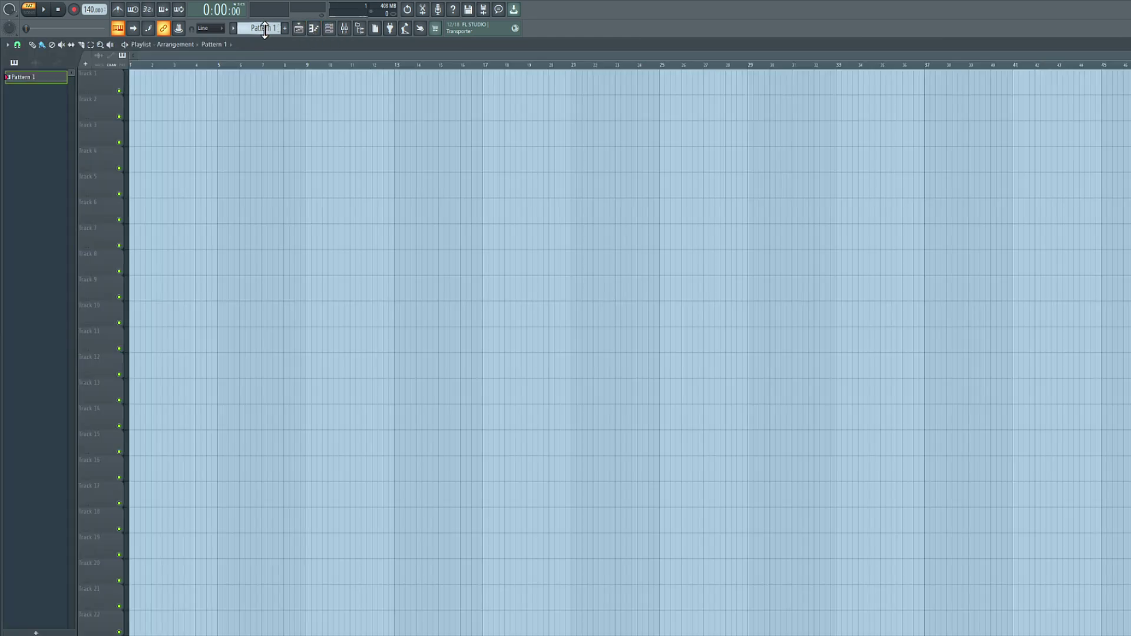
{"action": "left_click", "coordinate": [219, 84]}
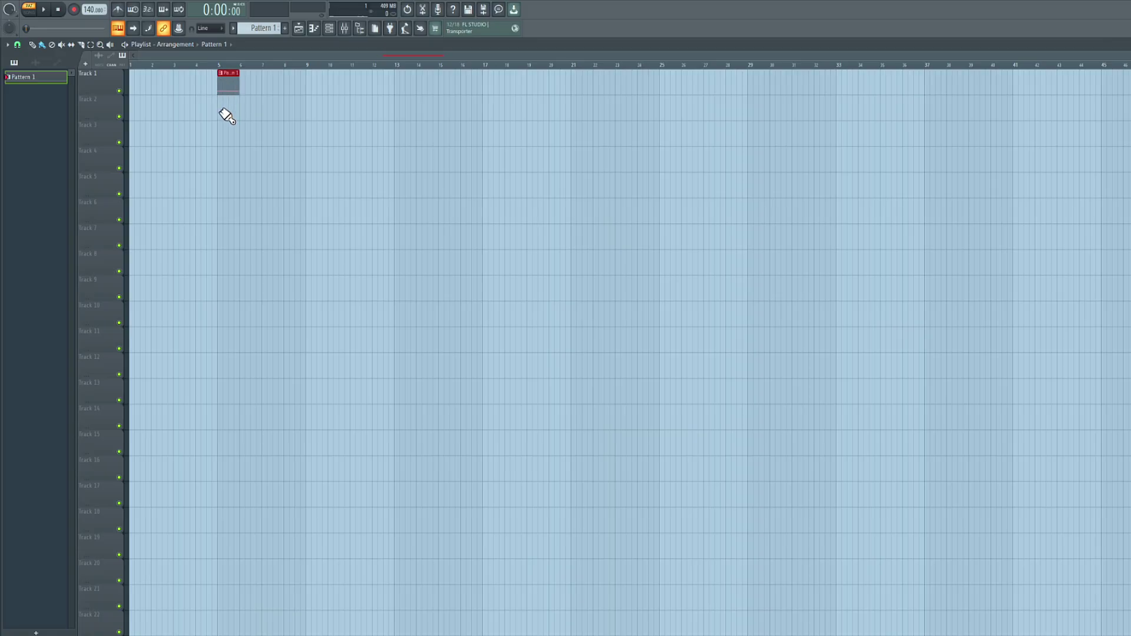
{"action": "scroll", "coordinate": [227, 116], "scroll_direction": "up", "scroll_amount": 5}
{"action": "left_click_drag", "start_coordinate": [498, 90], "coordinate": [149, 86]}
{"action": "left_click", "coordinate": [277, 89]}
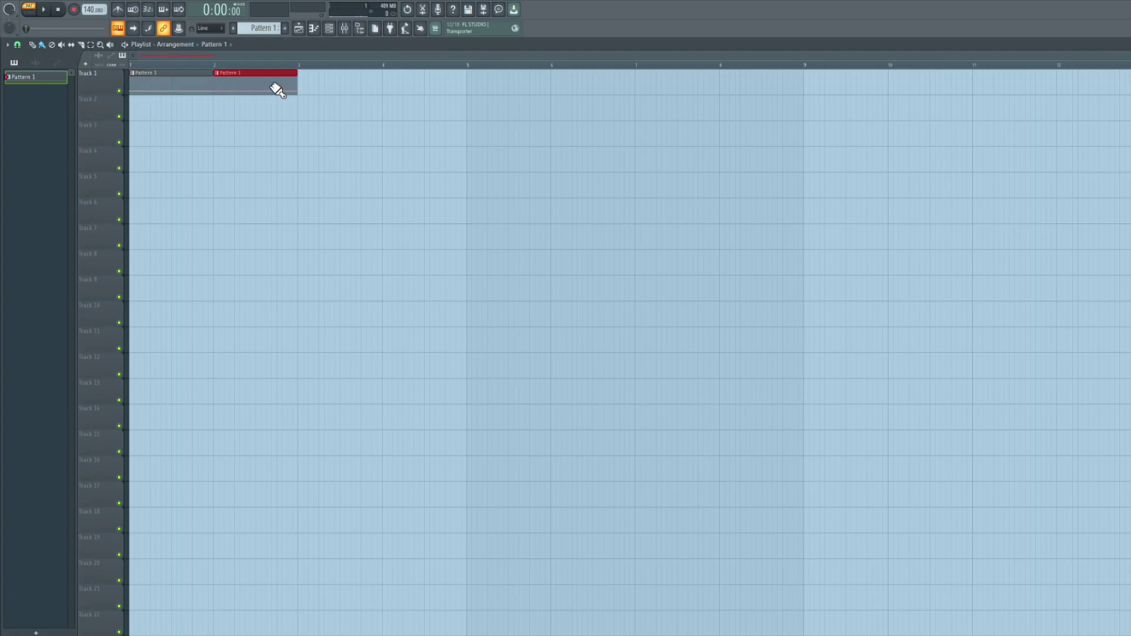
{"action": "left_click_drag", "start_coordinate": [277, 90], "coordinate": [402, 86]}
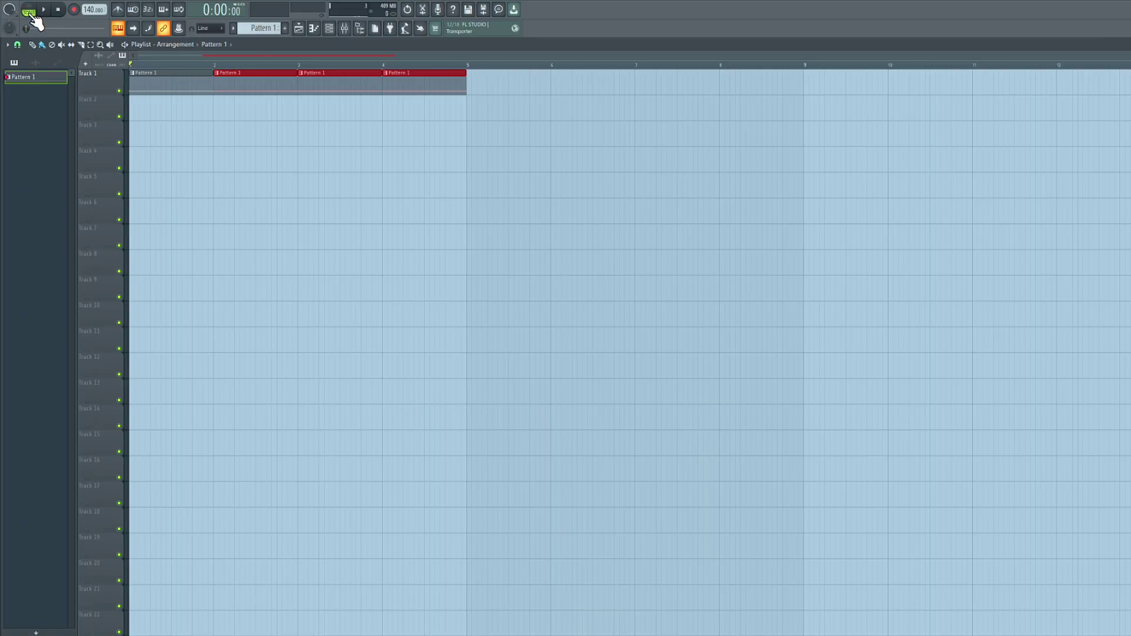
{"action": "key", "text": "space"}
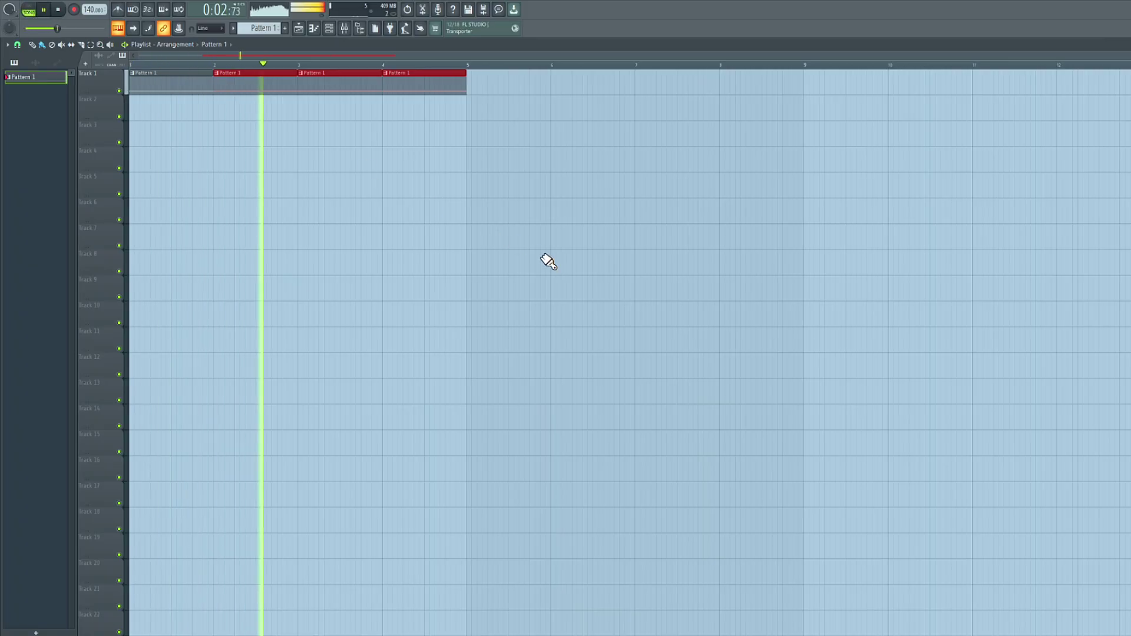
{"action": "key", "text": "space"}
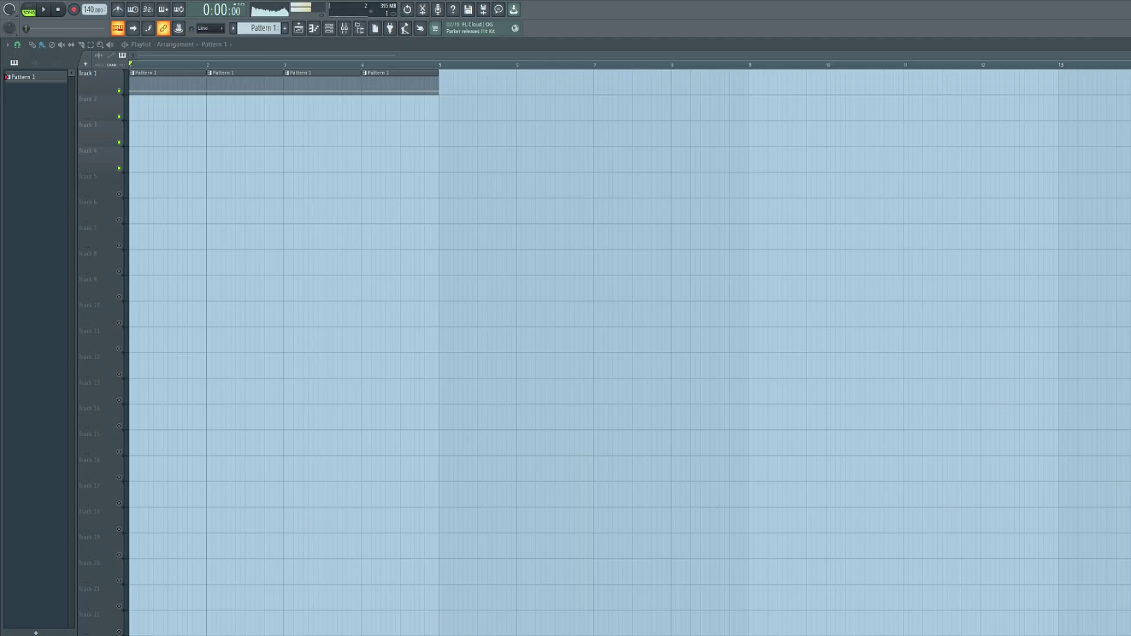
Place IVORY_Kick_Layered_1 on Track 2 at bar 5, move the four Pattern 1 clips muted to Track 9 at bar 5, and audition from there.
{"action": "left_click_drag", "start_coordinate": [316, 316], "coordinate": [172, 93]}
{"action": "left_click_drag", "start_coordinate": [175, 93], "coordinate": [482, 285]}
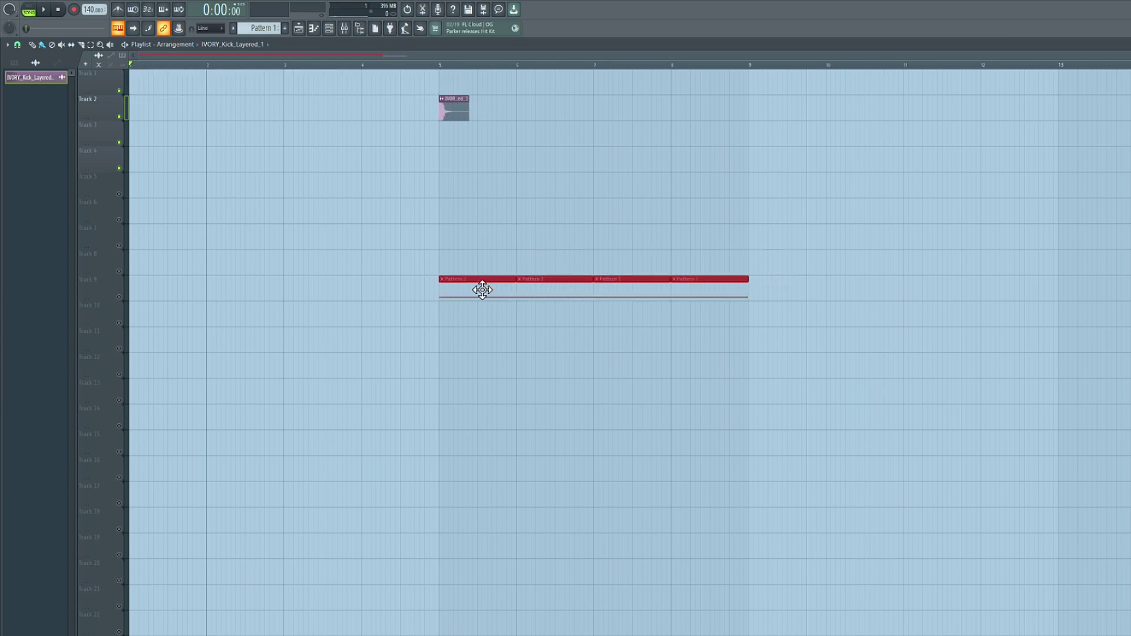
{"action": "left_click", "coordinate": [435, 65]}
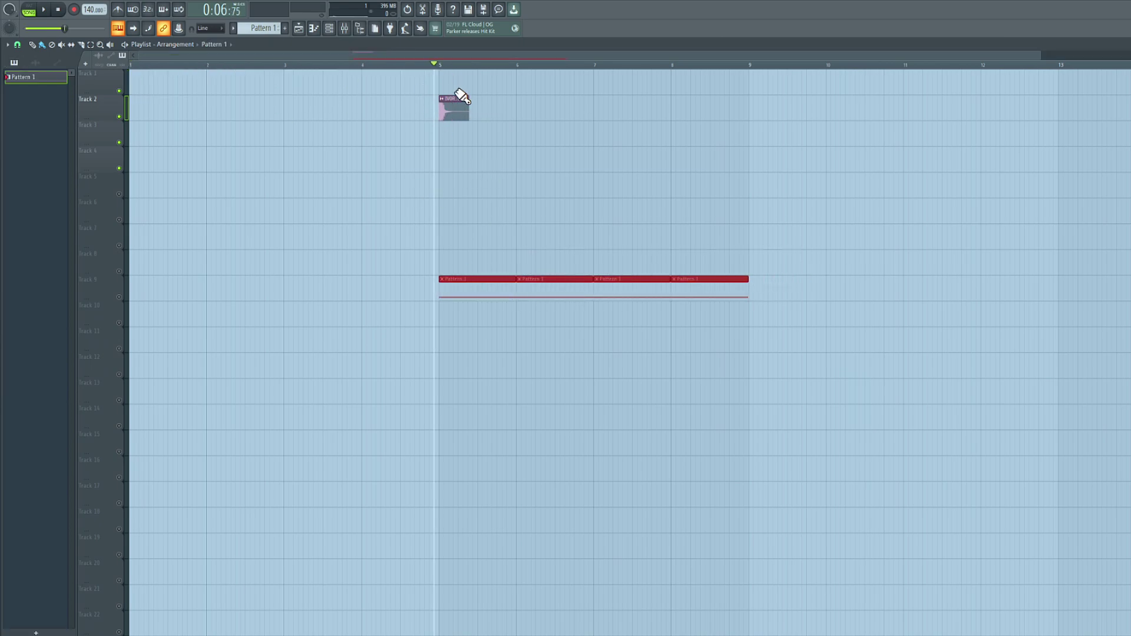
{"action": "key", "text": "space"}
{"action": "scroll", "coordinate": [468, 138], "scroll_direction": "up", "scroll_amount": 6}
{"action": "key", "text": "space"}
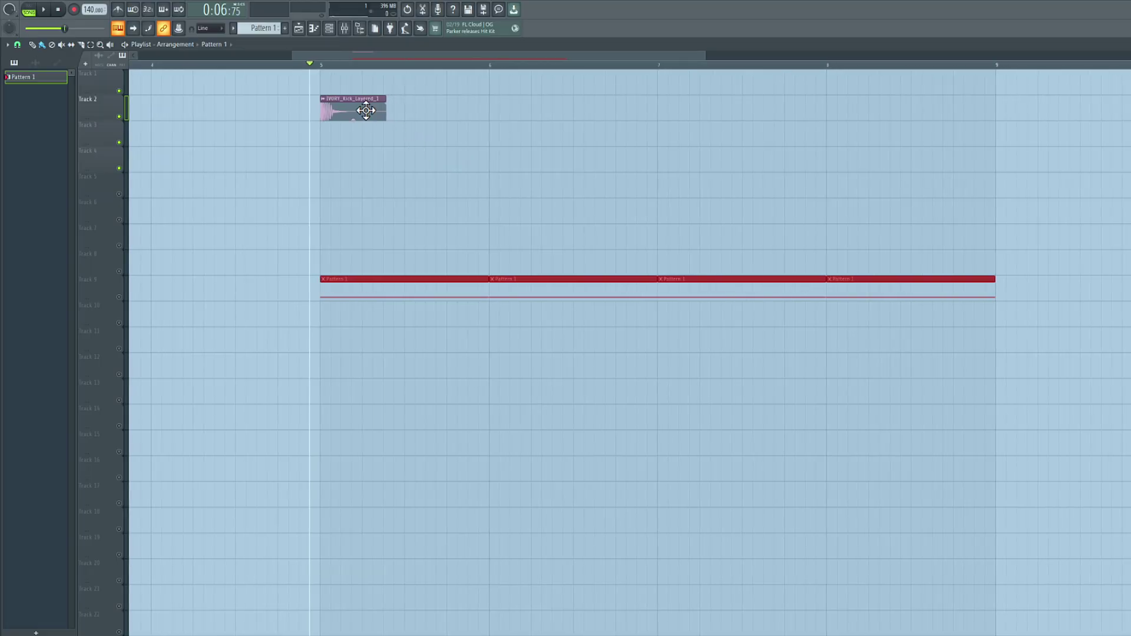
Raise the Trim amount of the IVORY_Kick_Layered_1 clip to cut its quiet tail, and audition it.
{"action": "left_click", "coordinate": [386, 110]}
{"action": "scroll", "coordinate": [377, 109], "scroll_direction": "up", "scroll_amount": 2}
{"action": "double_click", "coordinate": [359, 109]}
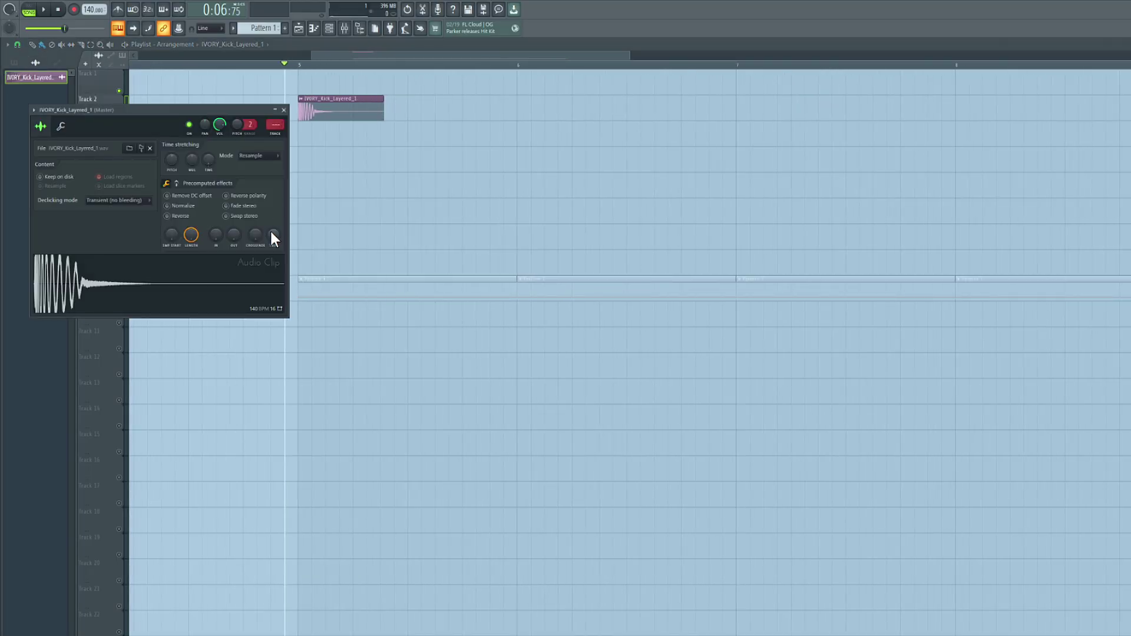
{"action": "left_click_drag", "start_coordinate": [272, 233], "coordinate": [271, 206]}
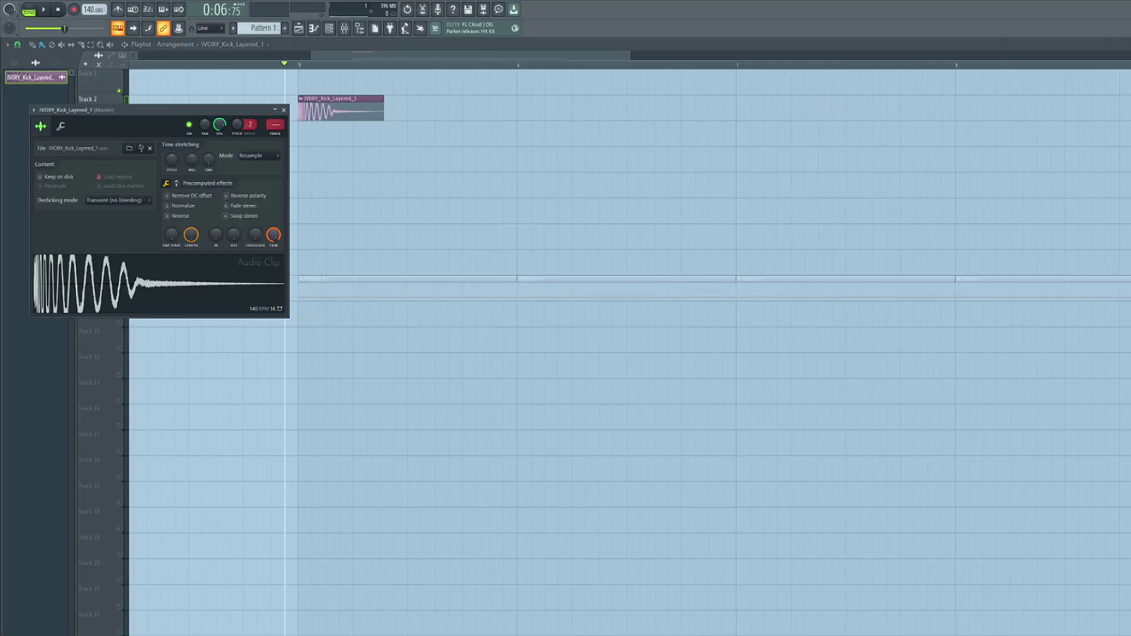
{"action": "left_click", "coordinate": [283, 109]}
{"action": "key", "text": "space"}
{"action": "key", "text": "space"}
Change the kick clip's time-stretching Time setting so the clip becomes shorter in the playlist.
{"action": "double_click", "coordinate": [356, 110]}
{"action": "right_click", "coordinate": [209, 161]}
{"action": "left_click", "coordinate": [215, 165]}
{"action": "left_click", "coordinate": [284, 110]}
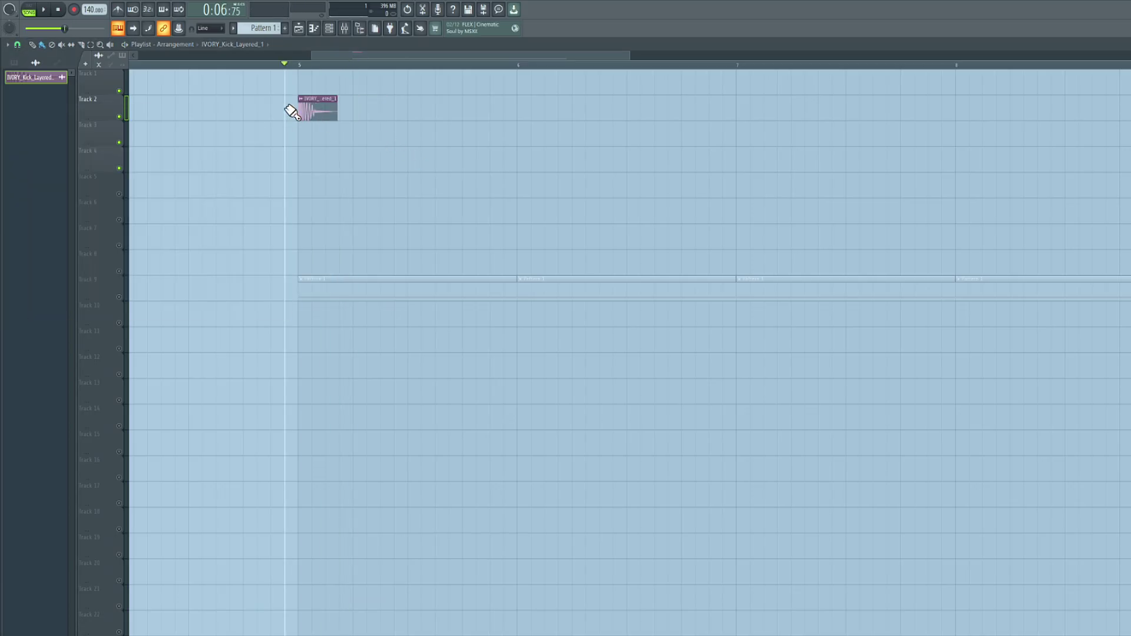
Add a second kick clip on Track 2 at the middle of bar 5 and audition the kicks.
{"action": "left_click", "coordinate": [412, 108]}
{"action": "key", "text": "space"}
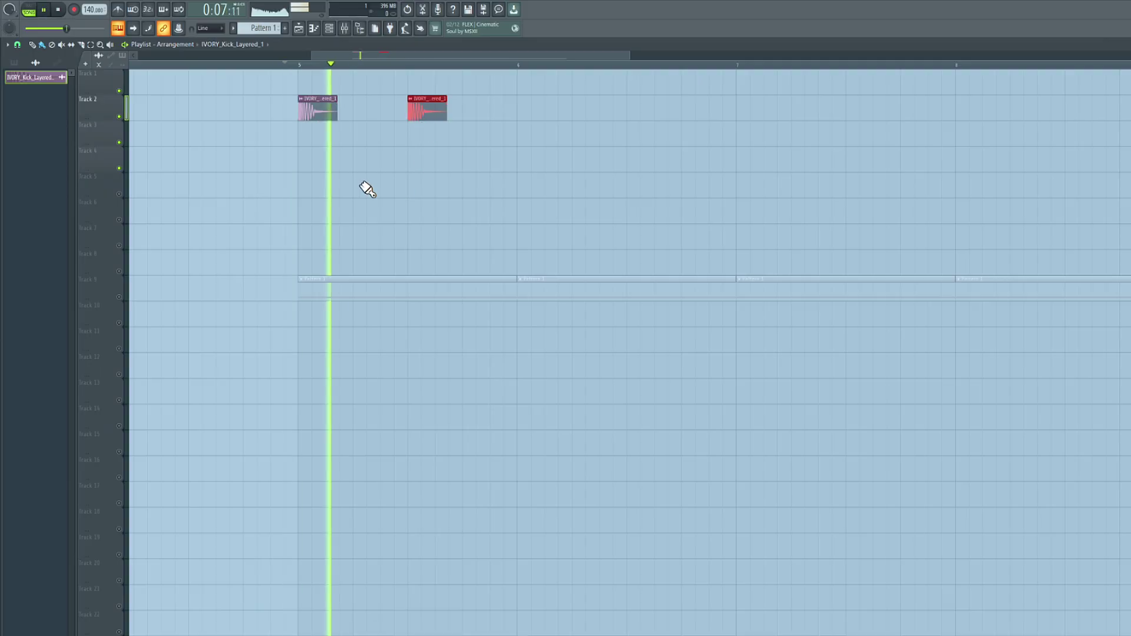
{"action": "key", "text": "space"}
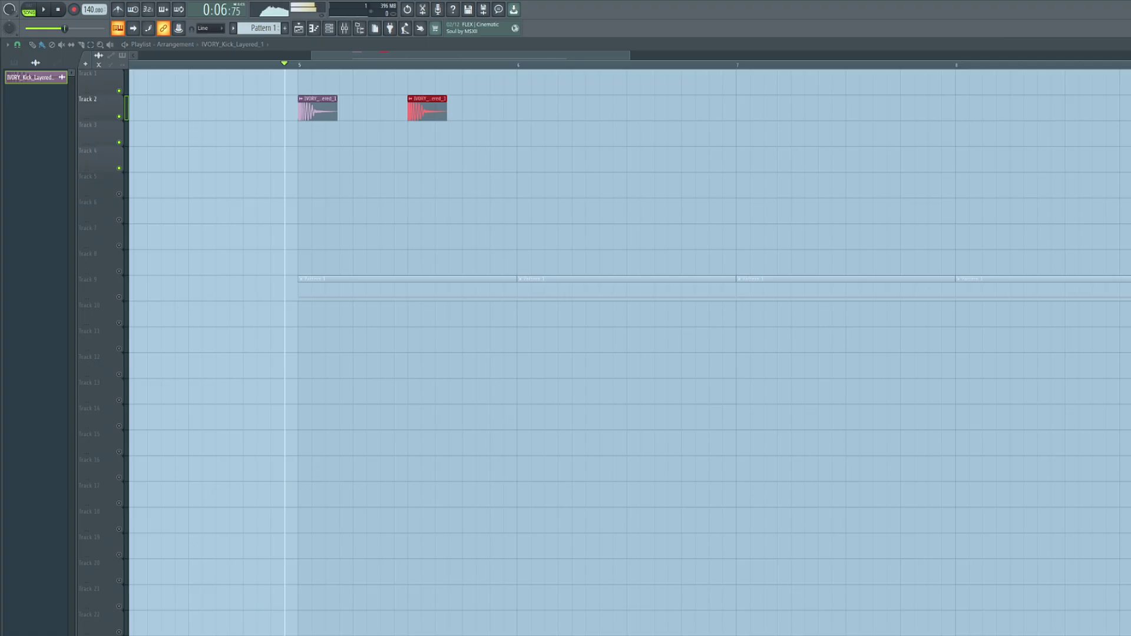
Add IVORY_Clap_Big_Slap on Track 3 in line with the second kick and audition it.
{"action": "left_click_drag", "start_coordinate": [227, 118], "coordinate": [428, 138]}
{"action": "key", "text": "space"}
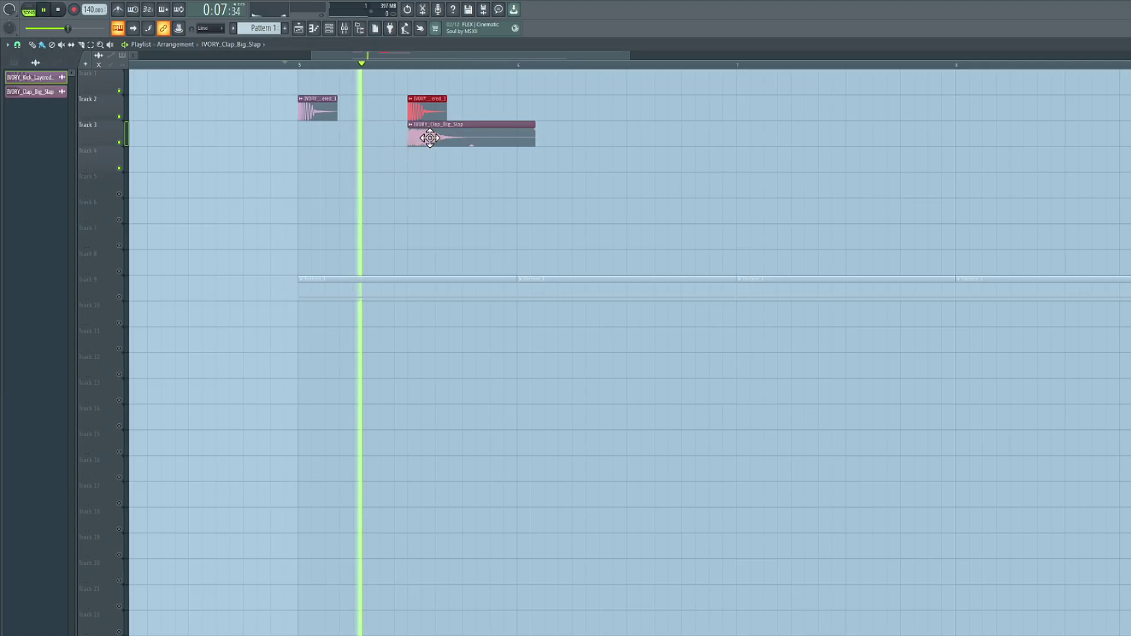
{"action": "key", "text": "space"}
Shorten the IVORY_Clap_Big_Slap clip with Trim and add a fade-out, auditioning the result.
{"action": "double_click", "coordinate": [466, 137]}
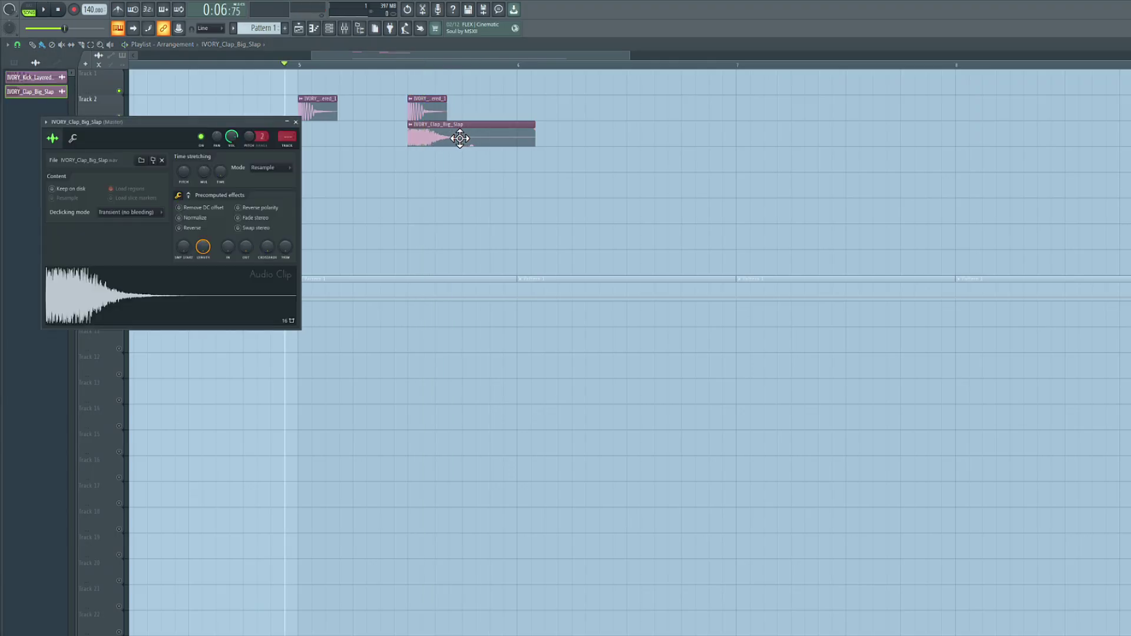
{"action": "left_click_drag", "start_coordinate": [285, 252], "coordinate": [246, 197]}
{"action": "key", "text": "space"}
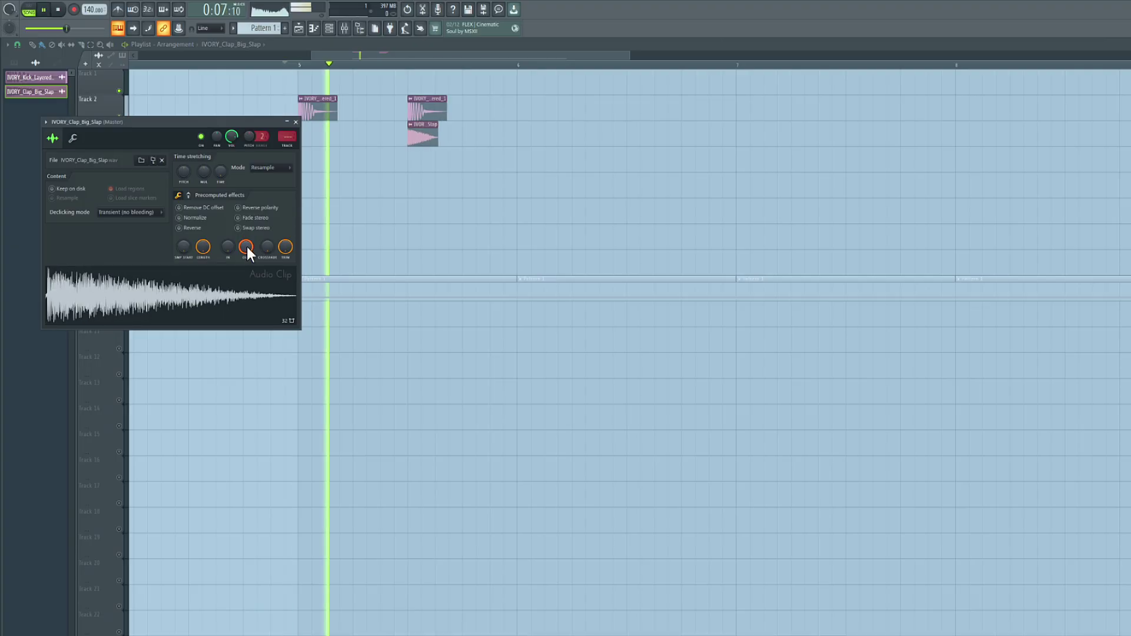
{"action": "key", "text": "space"}
{"action": "left_click_drag", "start_coordinate": [246, 246], "coordinate": [246, 247]}
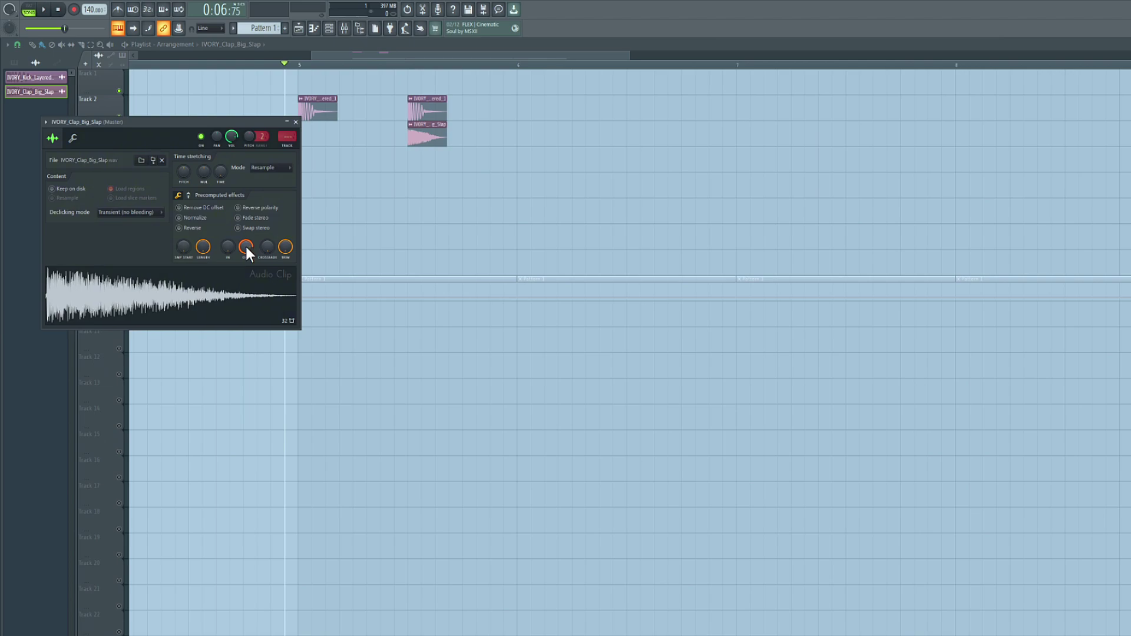
{"action": "left_click", "coordinate": [295, 122]}
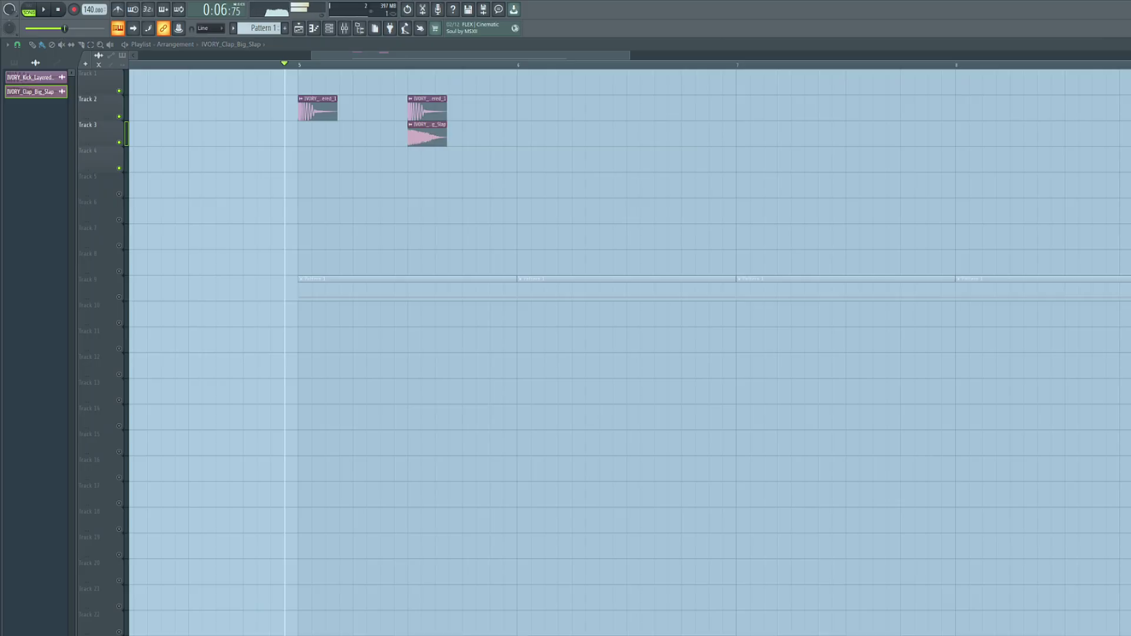
Layer IVORY_Clap_Remix_1 on Track 4 under the first clap in the middle of bar 5 and audition it.
{"action": "left_click_drag", "start_coordinate": [0, 236], "coordinate": [416, 164]}
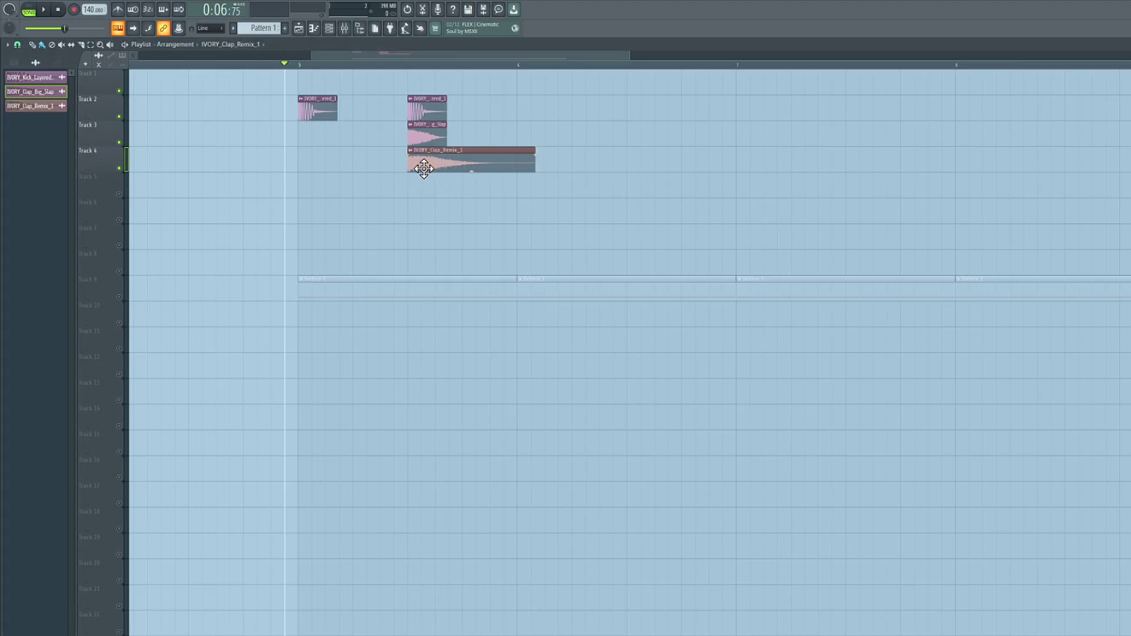
{"action": "key", "text": "space"}
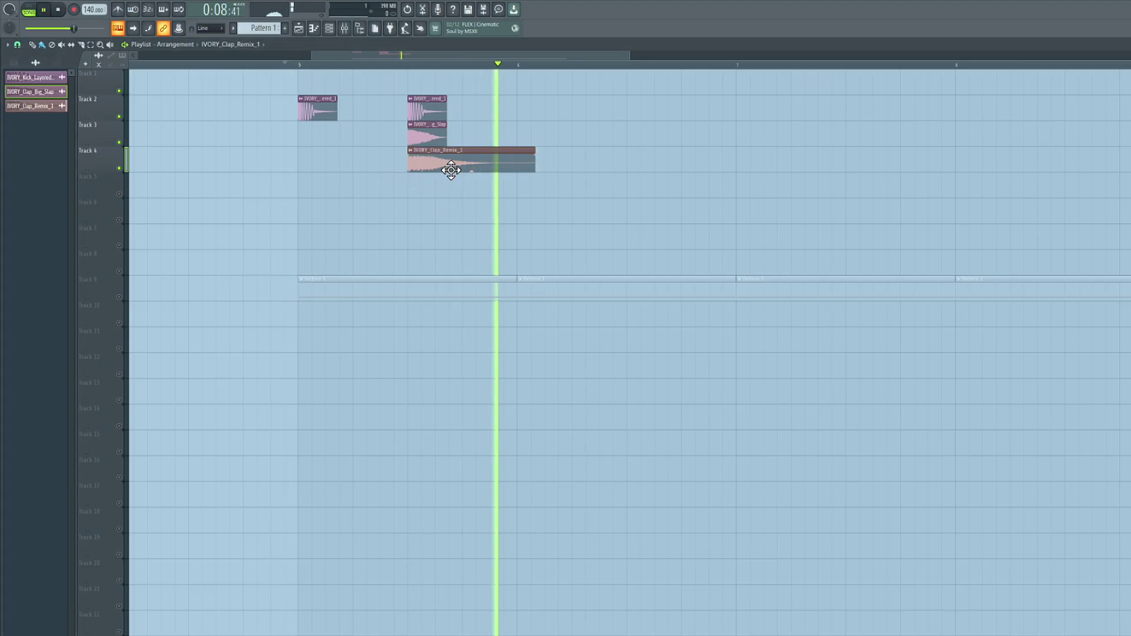
{"action": "key", "text": "space"}
Shorten the IVORY_Clap_Remix_1 clip with Trim and add a fade-out, auditioning the result.
{"action": "double_click", "coordinate": [451, 167]}
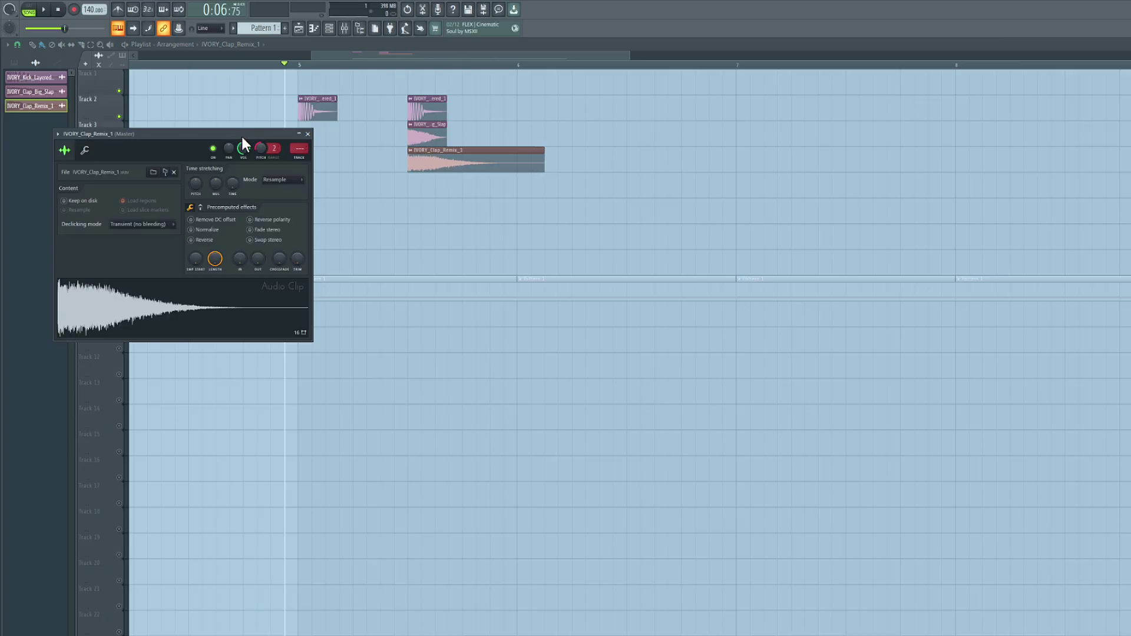
{"action": "left_click_drag", "start_coordinate": [251, 134], "coordinate": [461, 204]}
{"action": "left_click_drag", "start_coordinate": [508, 328], "coordinate": [469, 318]}
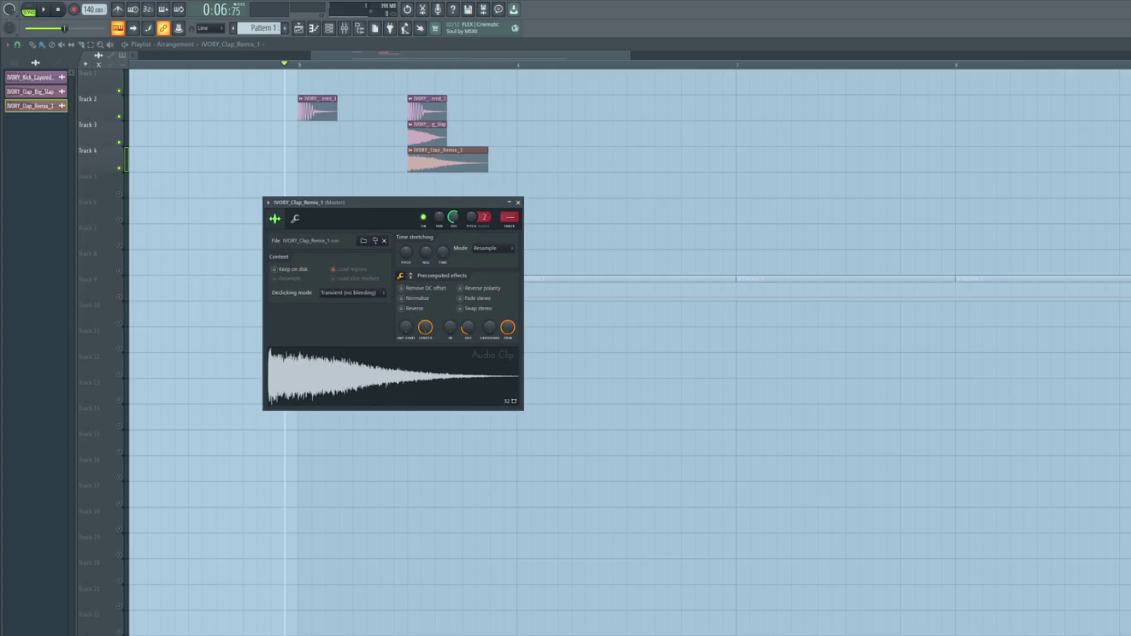
{"action": "key", "text": "space"}
{"action": "key", "text": "space"}
{"action": "left_click", "coordinate": [518, 202]}
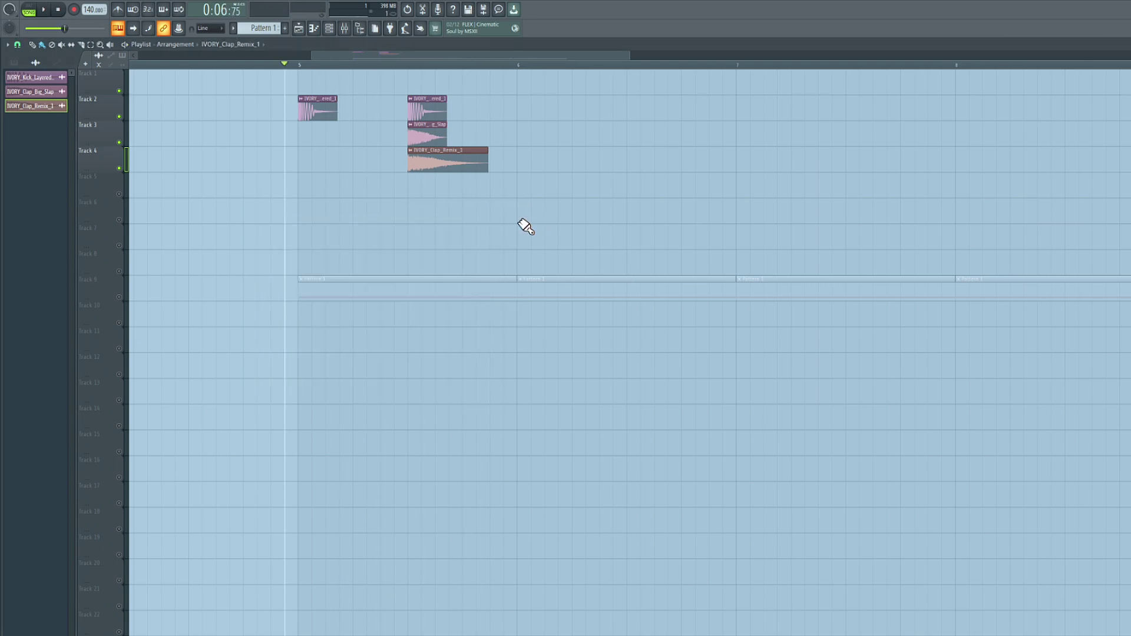
Copy the IVORY_Clap_Big_Slap clip to Track 5 below the layered claps and make the copy unique.
{"action": "scroll", "coordinate": [406, 246], "scroll_direction": "up", "scroll_amount": 2}
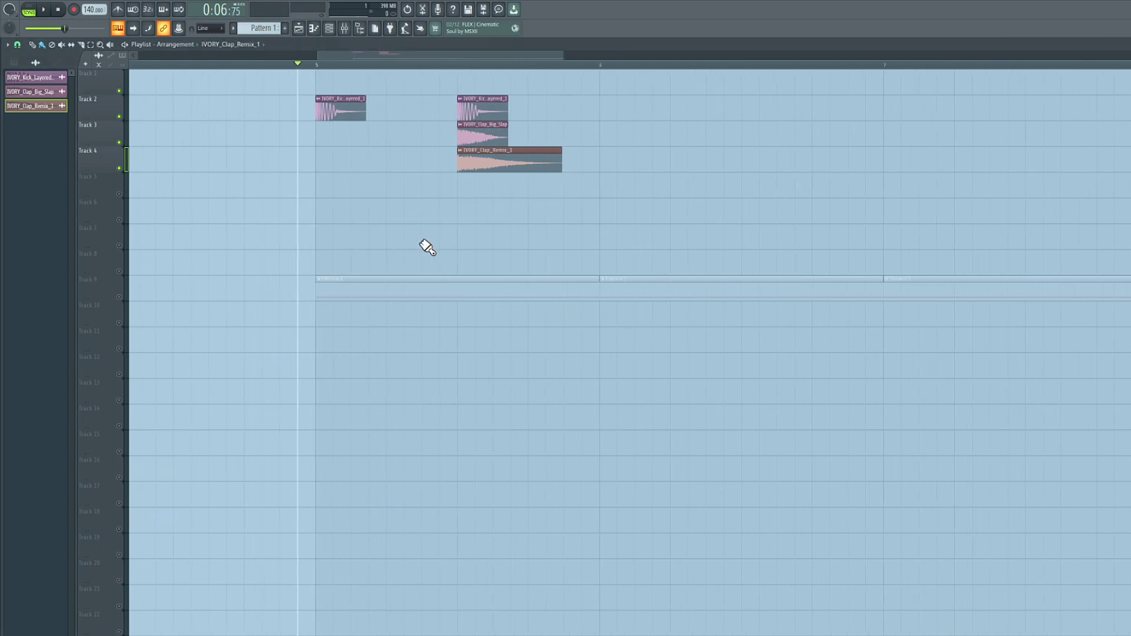
{"action": "left_click", "coordinate": [474, 136]}
{"action": "left_click", "coordinate": [457, 186]}
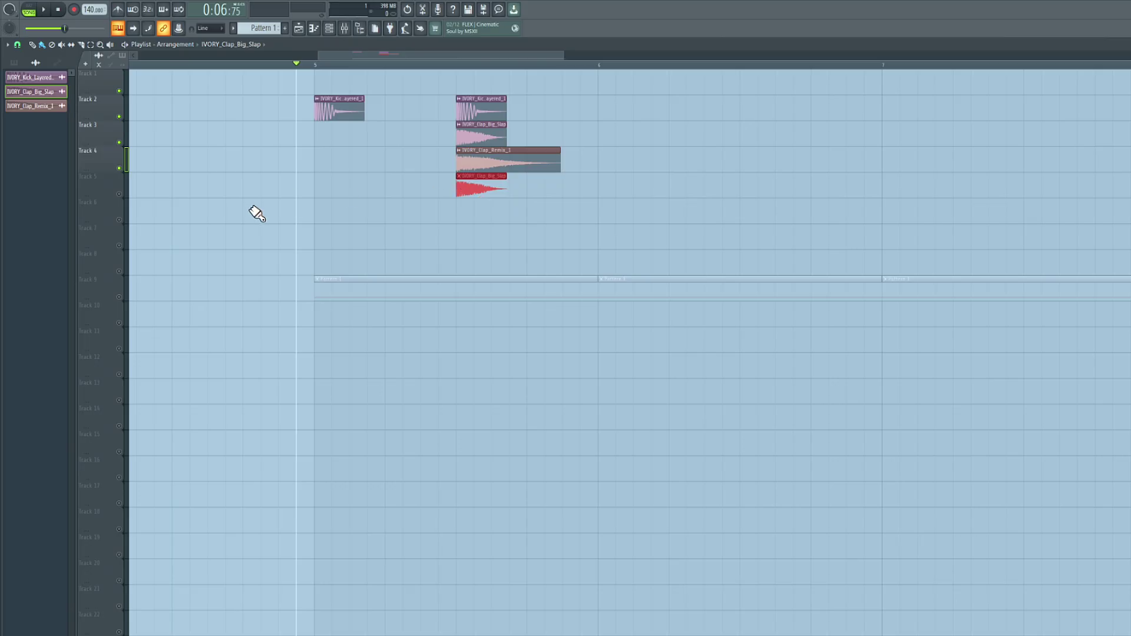
{"action": "right_click", "coordinate": [460, 177]}
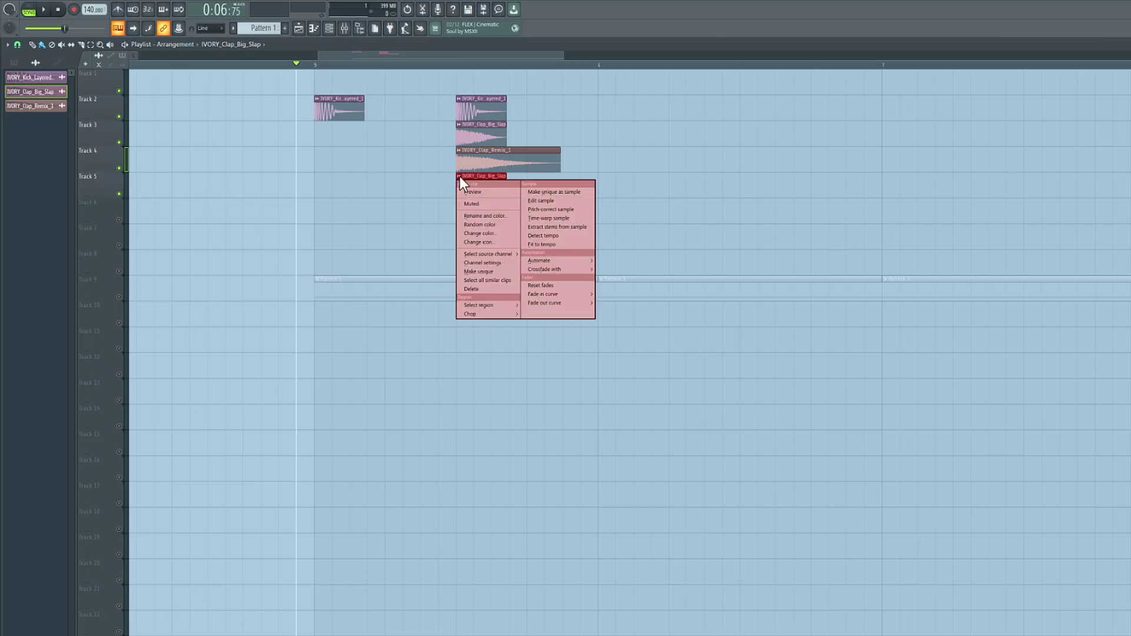
{"action": "left_click", "coordinate": [497, 270]}
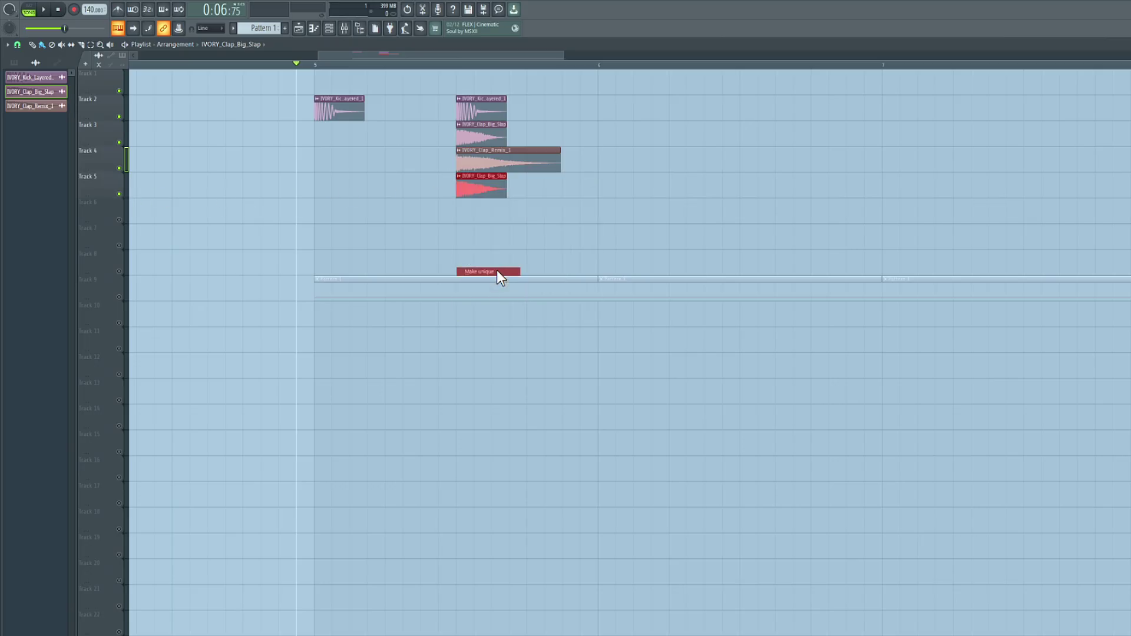
Reverse the unique IVORY_Clap_Big_Slap copy and give it a fade-in.
{"action": "double_click", "coordinate": [473, 191]}
{"action": "left_click", "coordinate": [218, 252]}
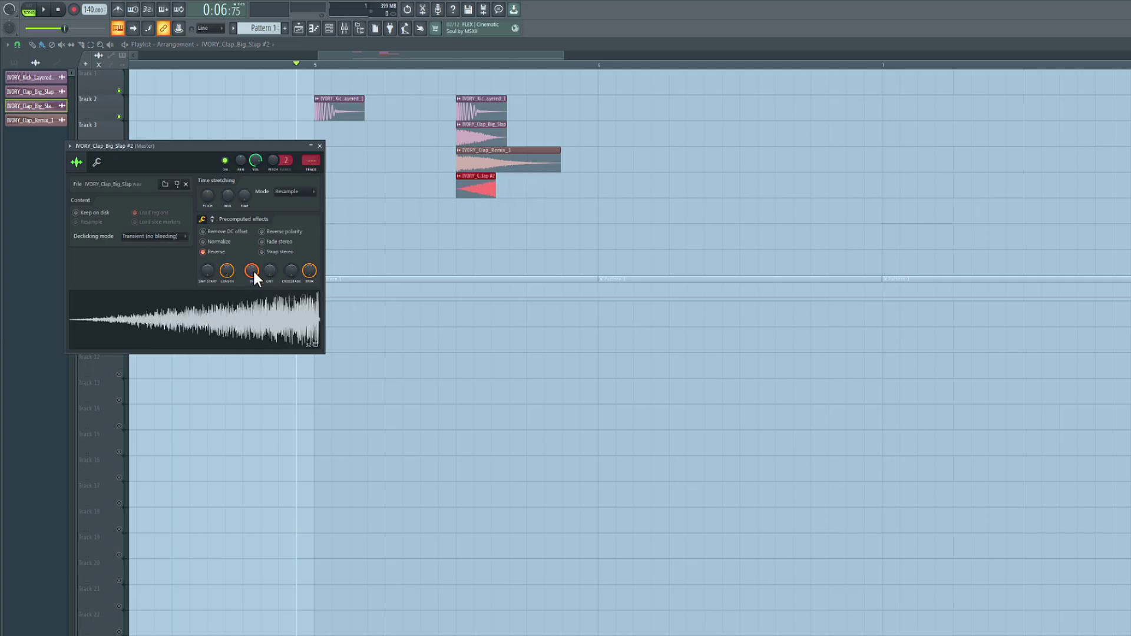
{"action": "left_click", "coordinate": [320, 146]}
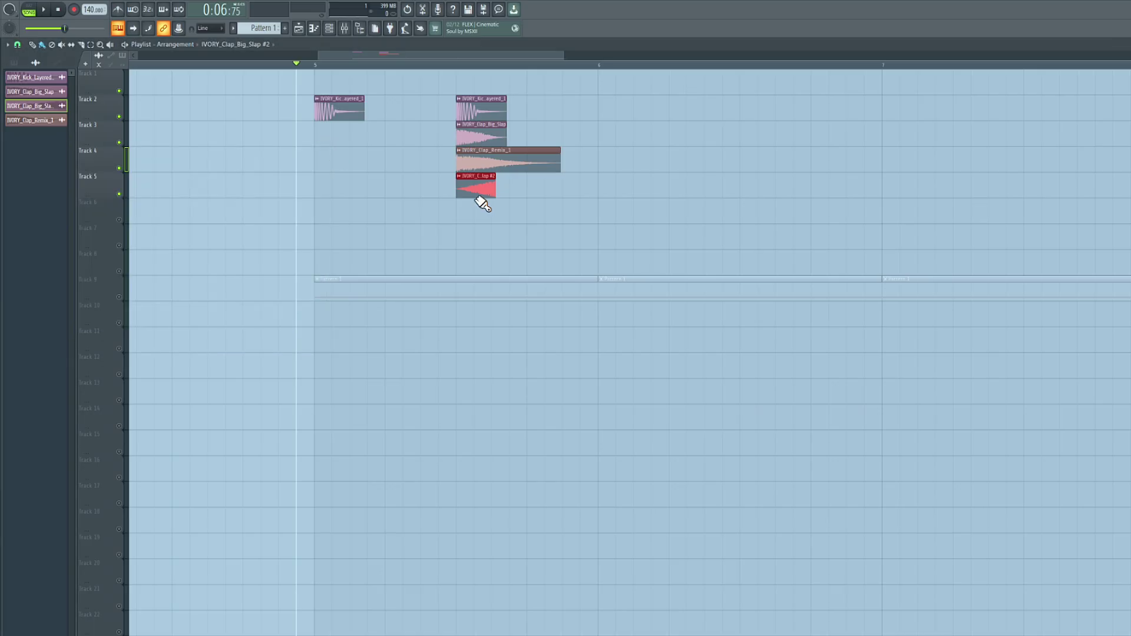
Shift the reversed clap ahead of the main clap, slice it where the clap starts, delete the remainder and audition it.
{"action": "scroll", "coordinate": [479, 196], "scroll_direction": "up", "scroll_amount": 3}
{"action": "left_click_drag", "start_coordinate": [472, 186], "coordinate": [444, 206]}
{"action": "key", "text": "c"}
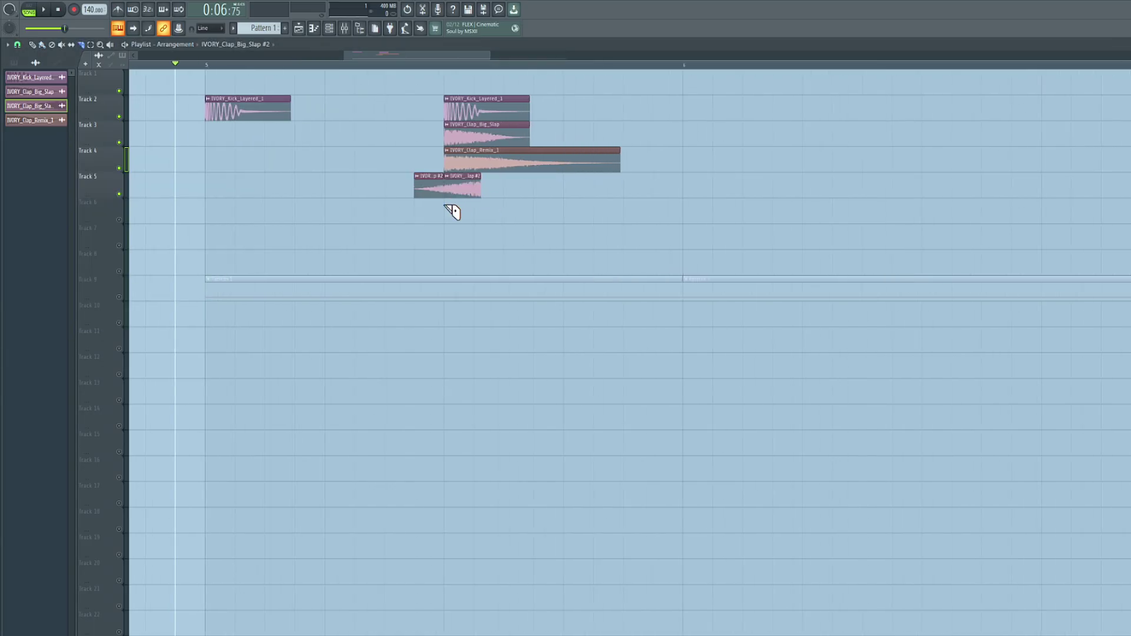
{"action": "right_click", "coordinate": [457, 189]}
{"action": "scroll", "coordinate": [462, 207], "scroll_direction": "down", "scroll_amount": 2}
{"action": "key", "text": "space"}
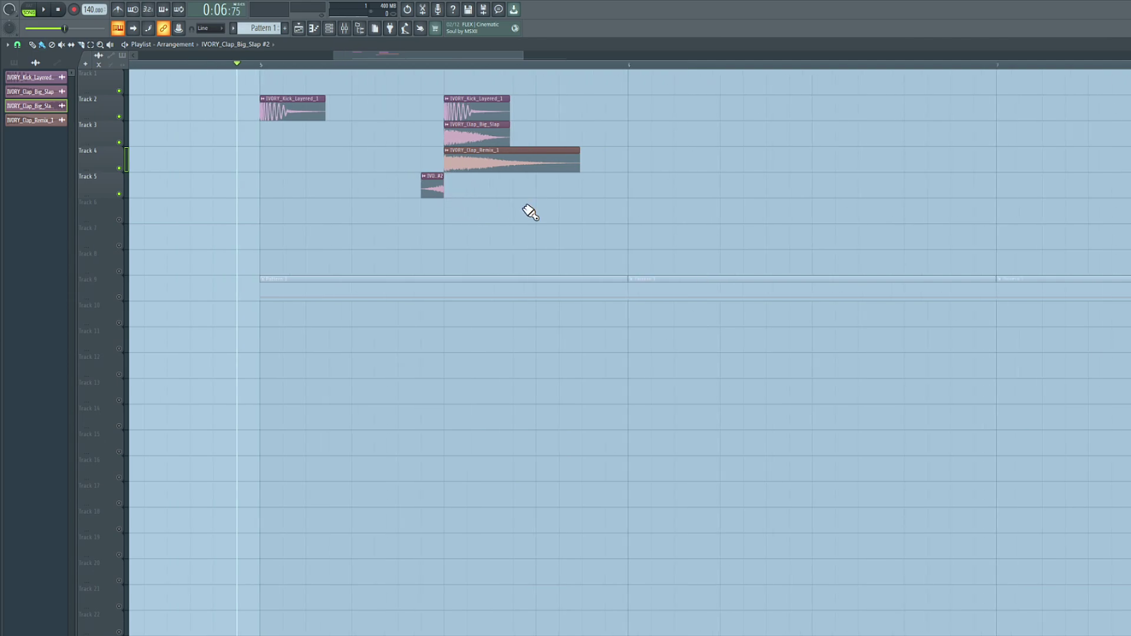
{"action": "key", "text": "space"}
Lower the pitch of IVORY_Clap_Remix_1 slightly and audition the beat.
{"action": "double_click", "coordinate": [482, 162]}
{"action": "left_click_drag", "start_coordinate": [406, 252], "coordinate": [406, 257]}
{"action": "key", "text": "space"}
{"action": "left_click", "coordinate": [514, 205]}
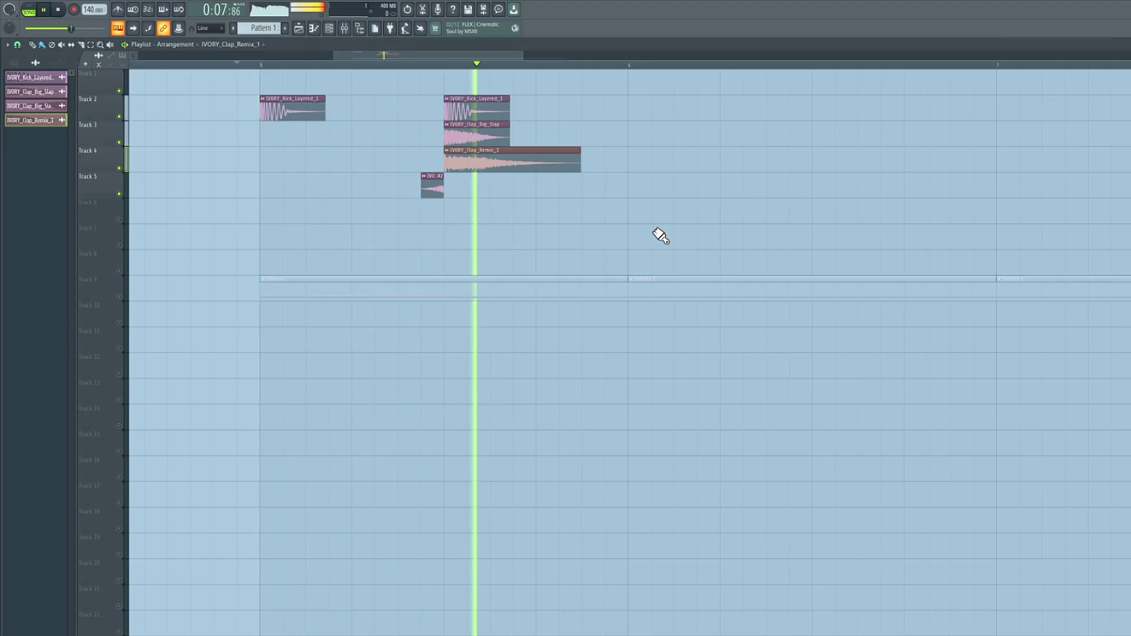
{"action": "key", "text": "space"}
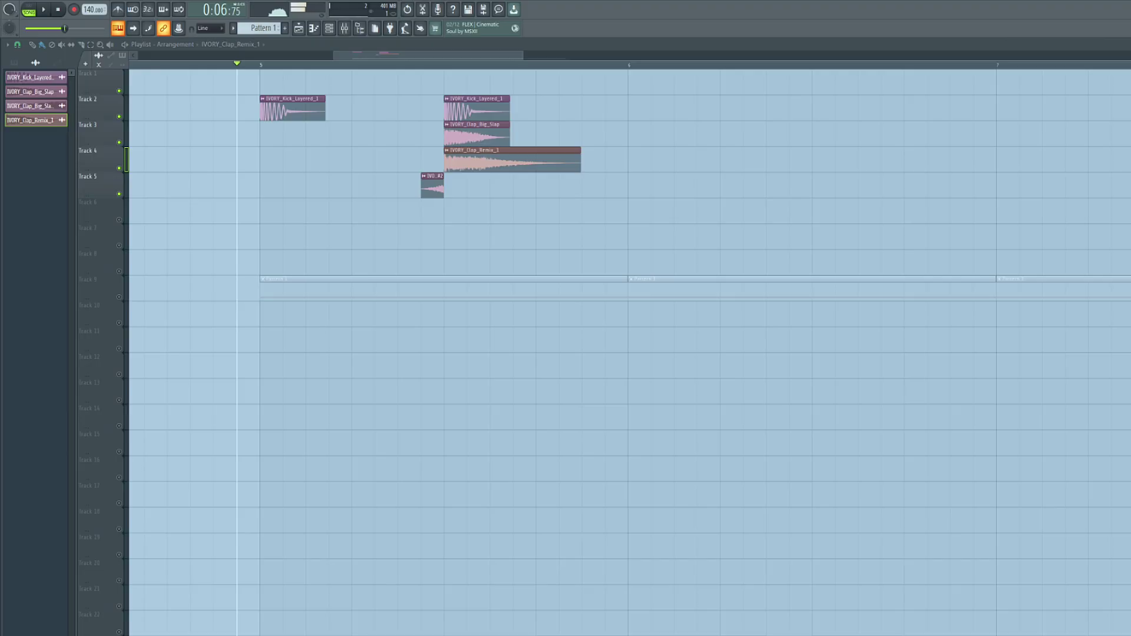
Add IVORY_Crash_Conv_2 on Track 6 at the start of bar 5 and enable the track.
{"action": "left_click_drag", "start_coordinate": [194, 236], "coordinate": [275, 212]}
{"action": "scroll", "coordinate": [290, 222], "scroll_direction": "down", "scroll_amount": 3}
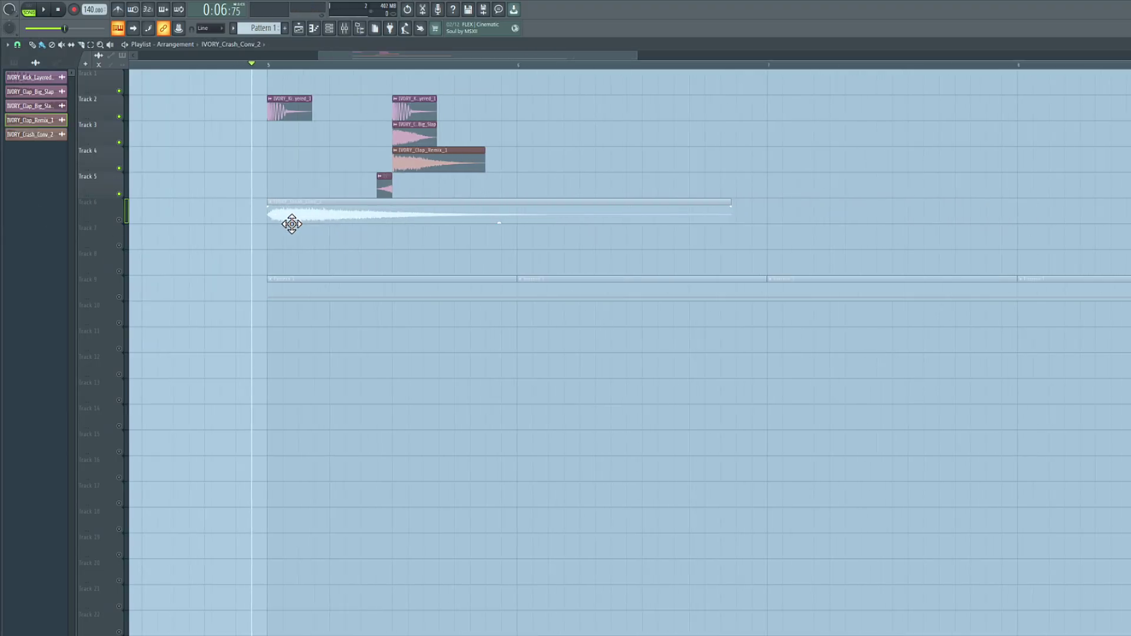
{"action": "scroll", "coordinate": [336, 233], "scroll_direction": "up", "scroll_amount": 3}
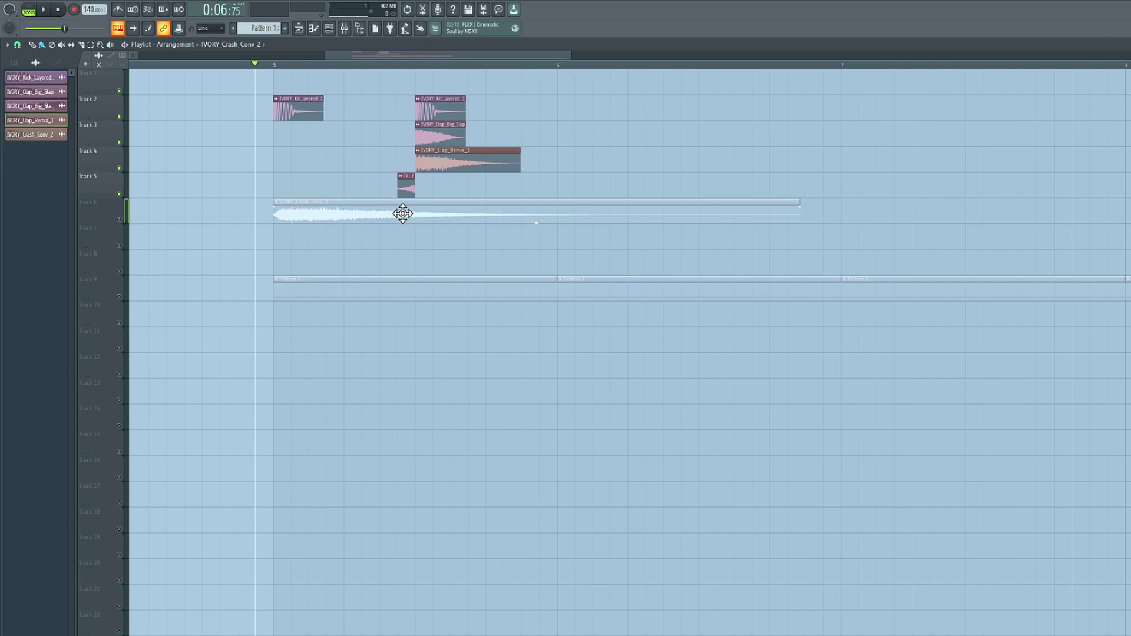
{"action": "left_click", "coordinate": [120, 220]}
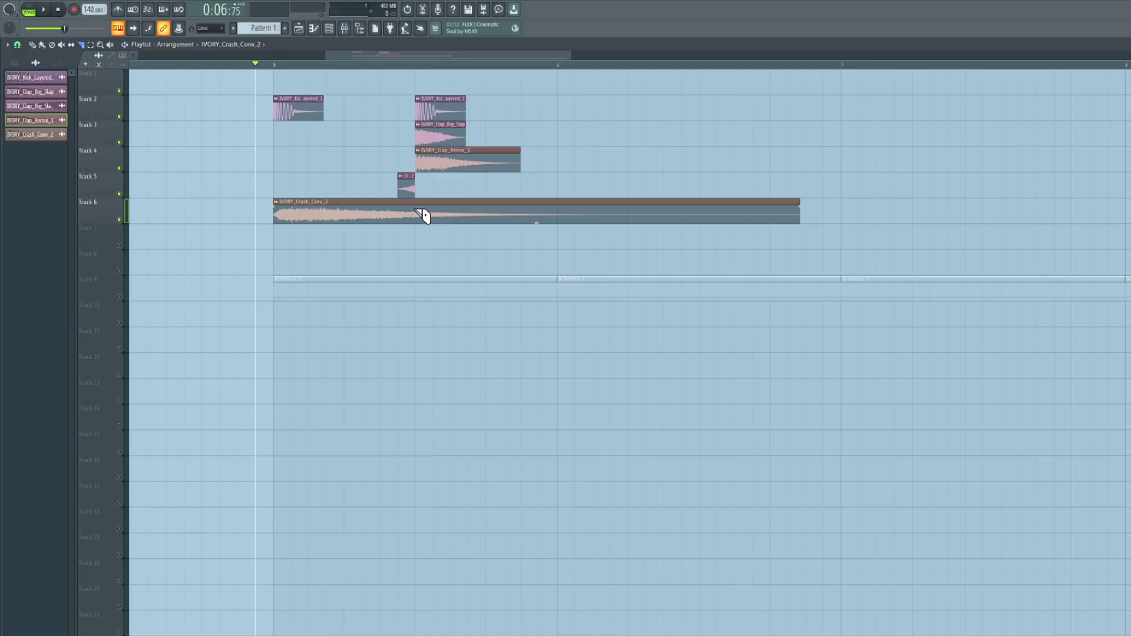
Slice the crash clip at the middle of bar 5, delete the remainder and add a short fade-in at its start.
{"action": "left_click_drag", "start_coordinate": [423, 215], "coordinate": [423, 242]}
{"action": "right_click", "coordinate": [448, 222]}
{"action": "left_click", "coordinate": [277, 213]}
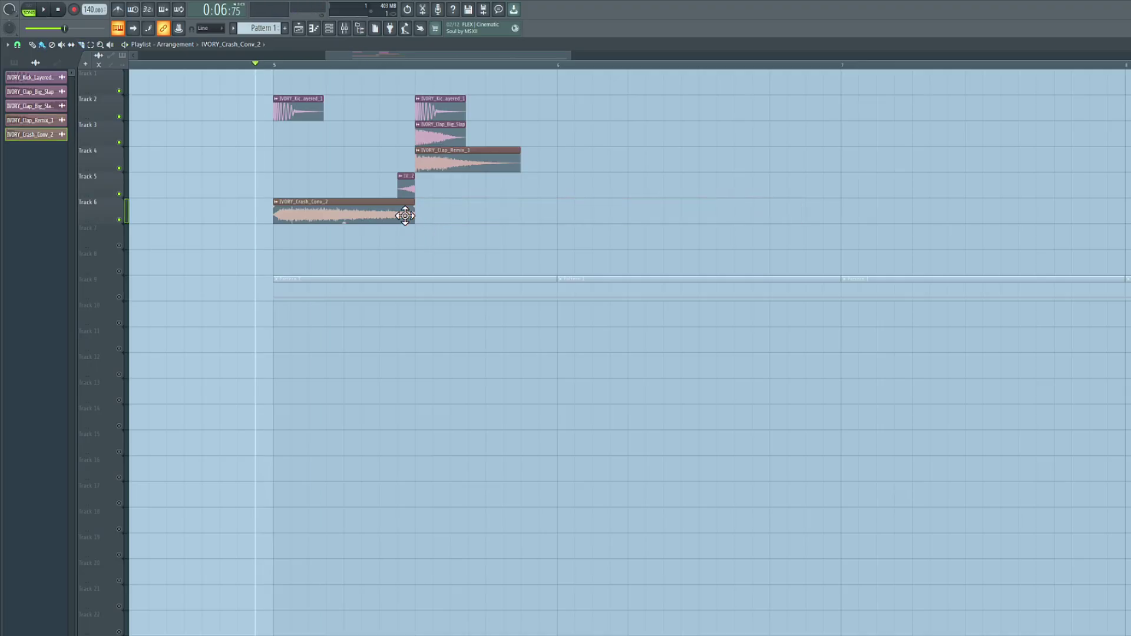
{"action": "left_click", "coordinate": [277, 212]}
{"action": "left_click_drag", "start_coordinate": [277, 212], "coordinate": [290, 213]}
Set the time-stretching mode of IVORY_Crash_Conv_2 to Auto and audition the crash.
{"action": "double_click", "coordinate": [360, 214]}
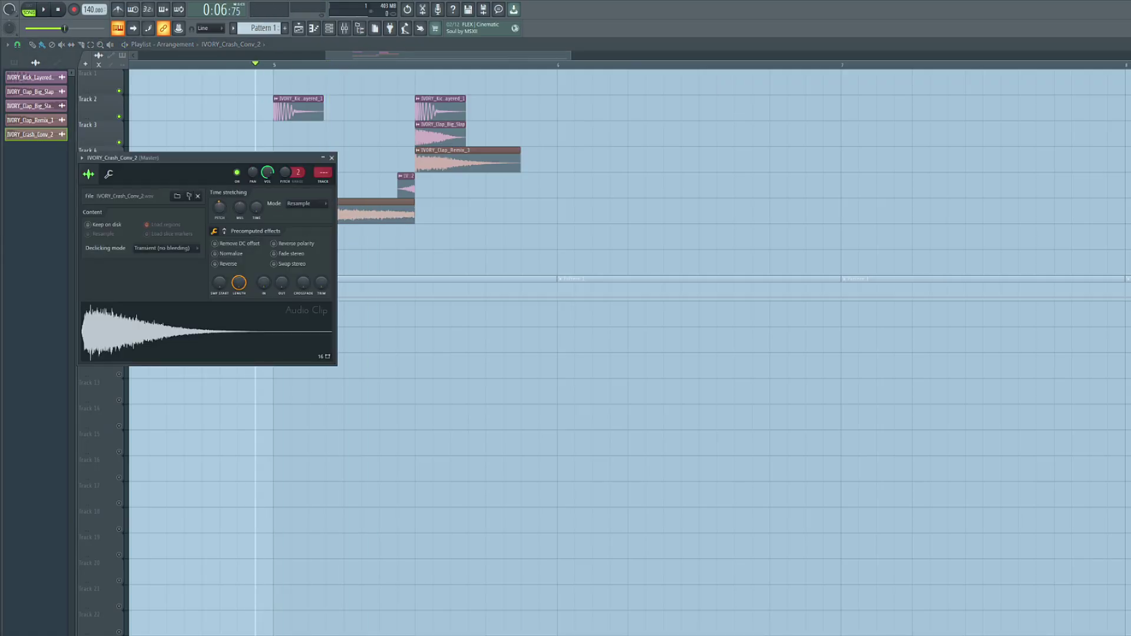
{"action": "left_click_drag", "start_coordinate": [227, 158], "coordinate": [438, 228]}
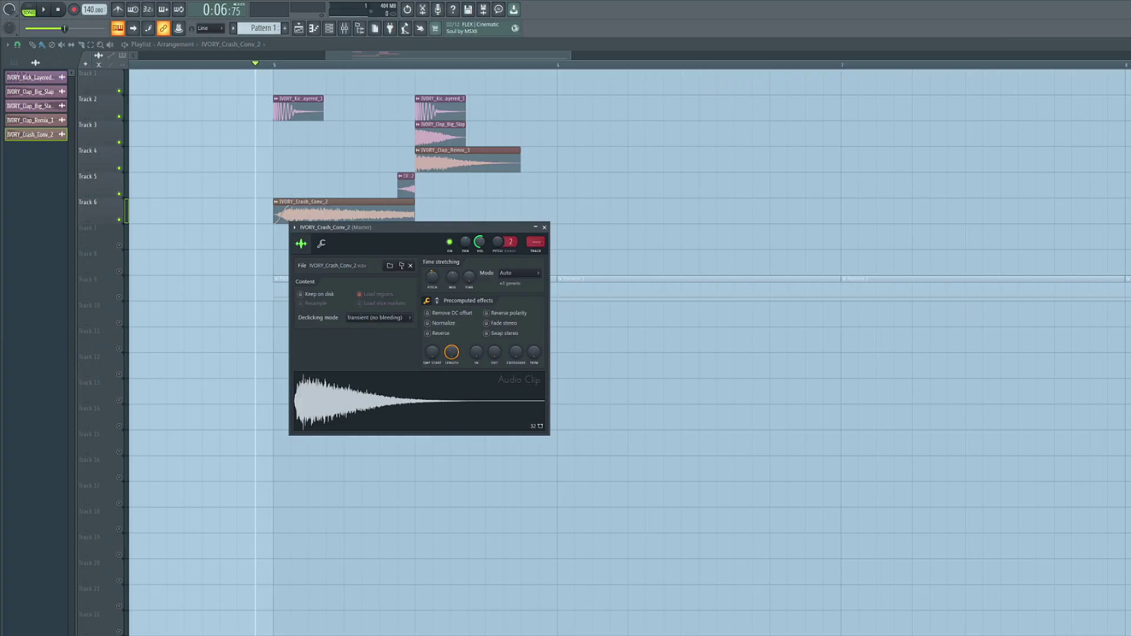
{"action": "key", "text": "space"}
{"action": "key", "text": "space"}
{"action": "key", "text": "space"}
{"action": "left_click", "coordinate": [545, 227]}
{"action": "key", "text": "space"}
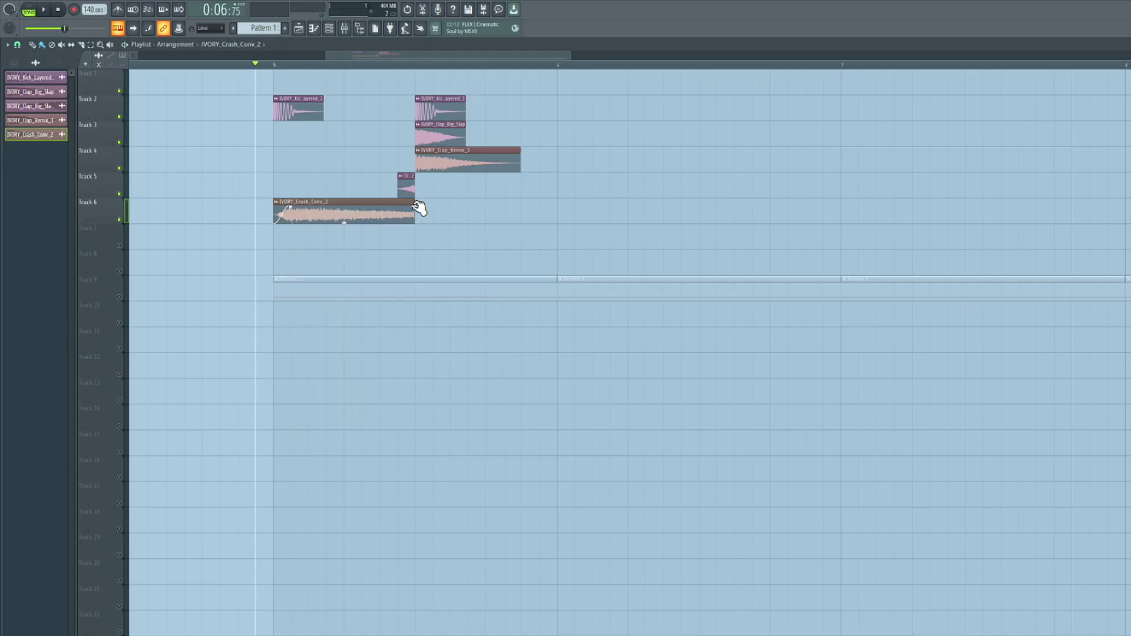
Add a second crash clip on Track 6 from the middle of bar 5 and audition both crashes.
{"action": "left_click", "coordinate": [420, 211]}
{"action": "scroll", "coordinate": [429, 242], "scroll_direction": "down", "scroll_amount": 2}
{"action": "key", "text": "space"}
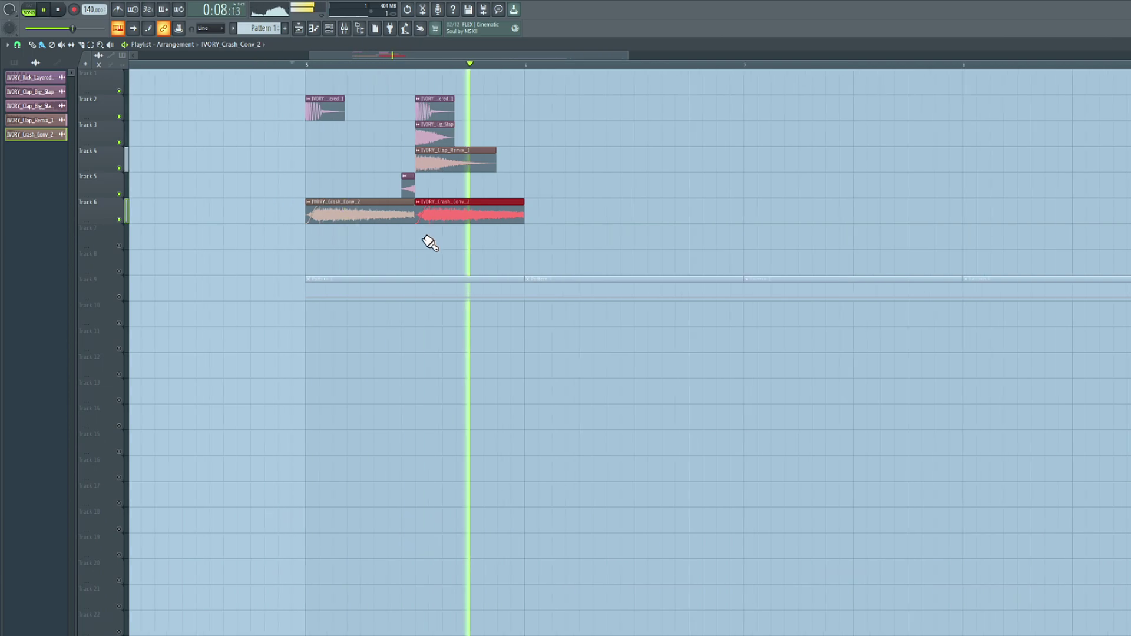
{"action": "key", "text": "space"}
Lower the volume of IVORY_Crash_Conv_2 while auditioning the beat.
{"action": "double_click", "coordinate": [394, 213]}
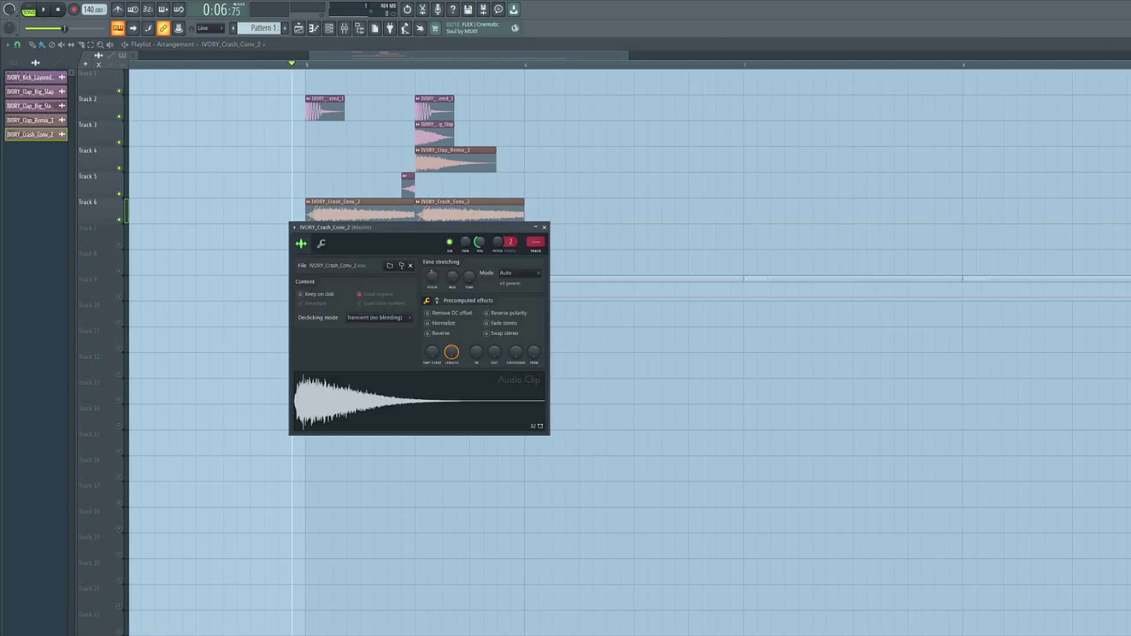
{"action": "key", "text": "space"}
{"action": "left_click", "coordinate": [545, 227]}
{"action": "key", "text": "space"}
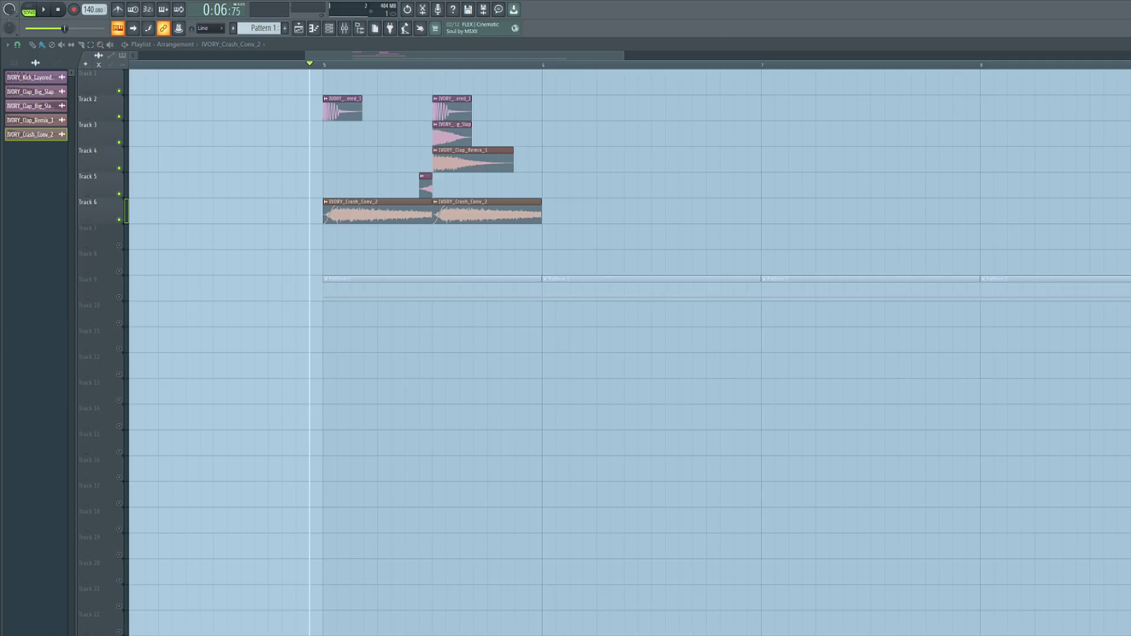
Add IVORY_Open_Hat_Chorus_1 on Track 7 at the start of bar 5 and shorten it with Trim and a fade-out.
{"action": "left_click_drag", "start_coordinate": [0, 352], "coordinate": [0, 401]}
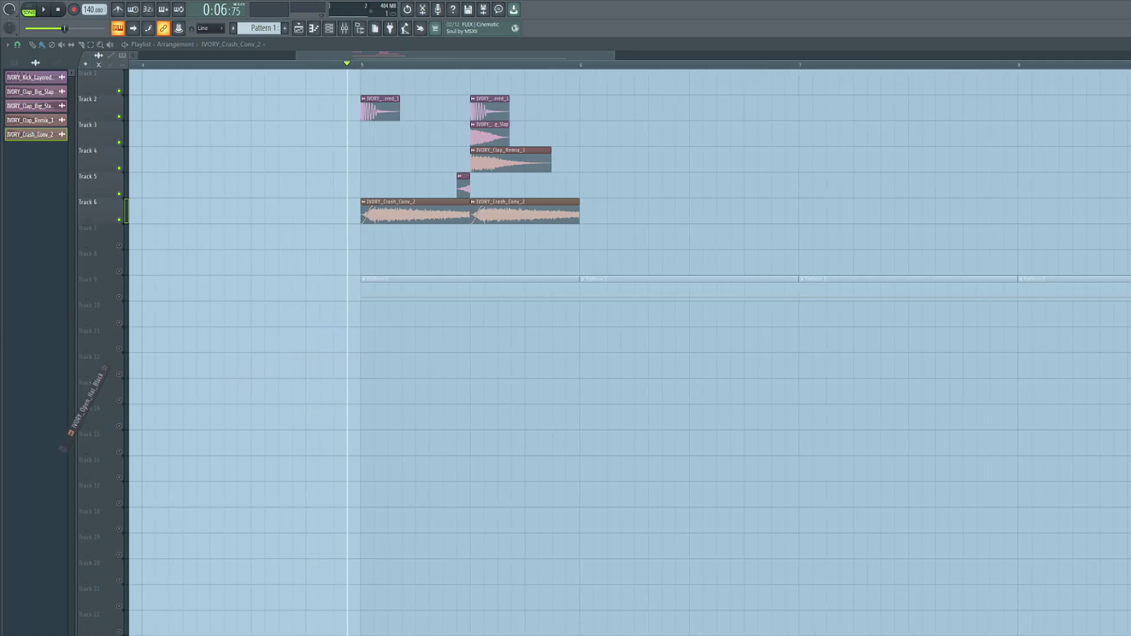
{"action": "left_click_drag", "start_coordinate": [0, 295], "coordinate": [377, 236]}
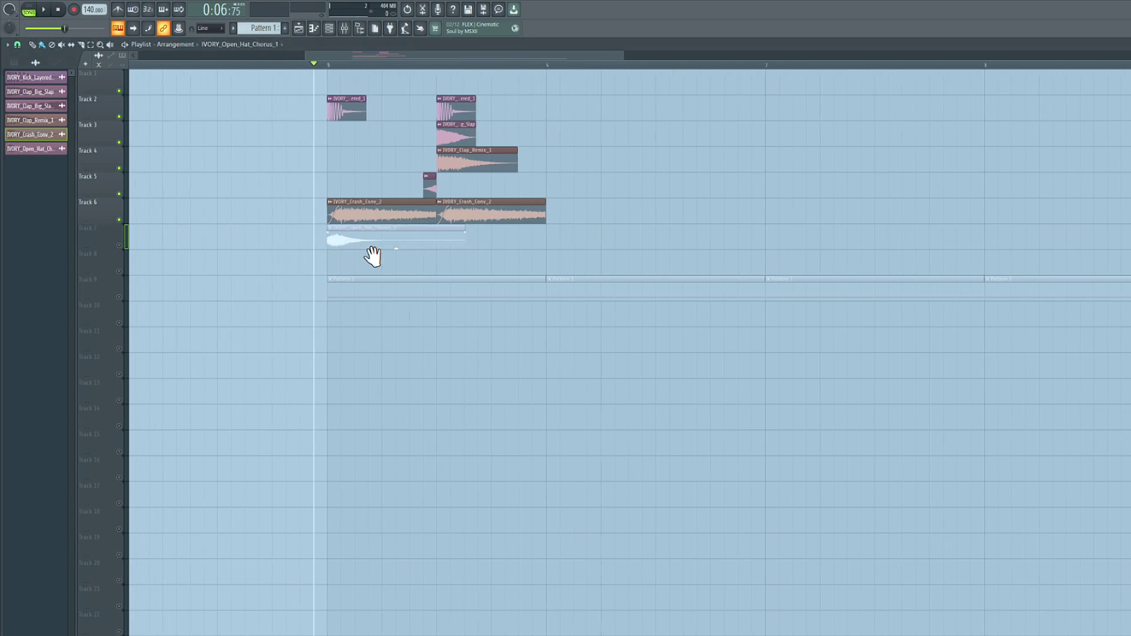
{"action": "double_click", "coordinate": [388, 242]}
{"action": "left_click_drag", "start_coordinate": [334, 294], "coordinate": [333, 277]}
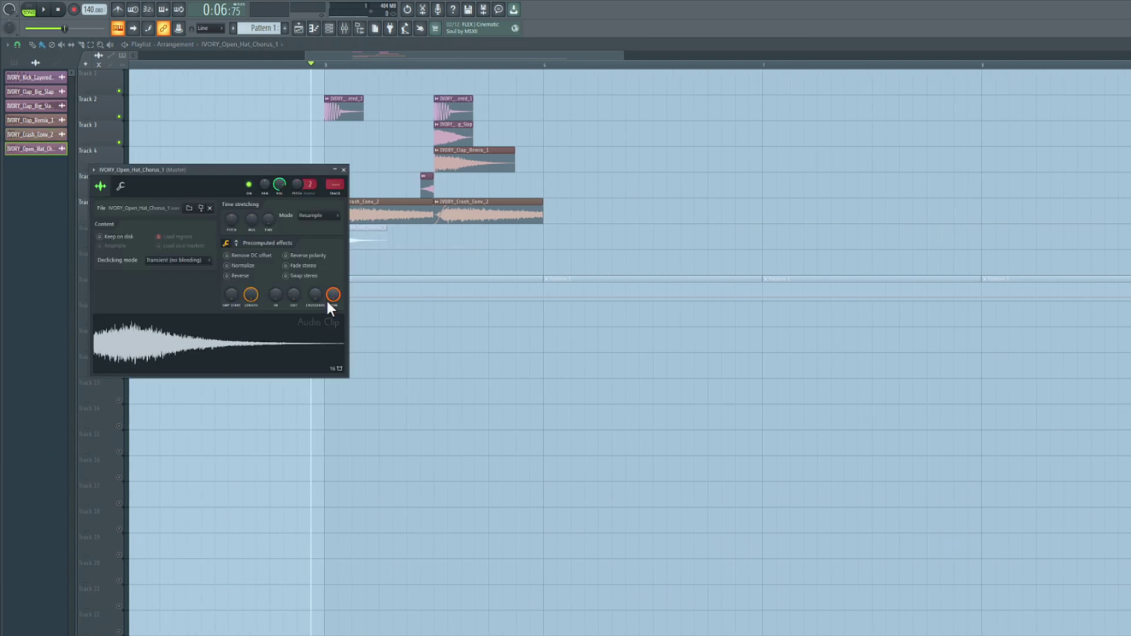
{"action": "left_click_drag", "start_coordinate": [273, 171], "coordinate": [516, 211]}
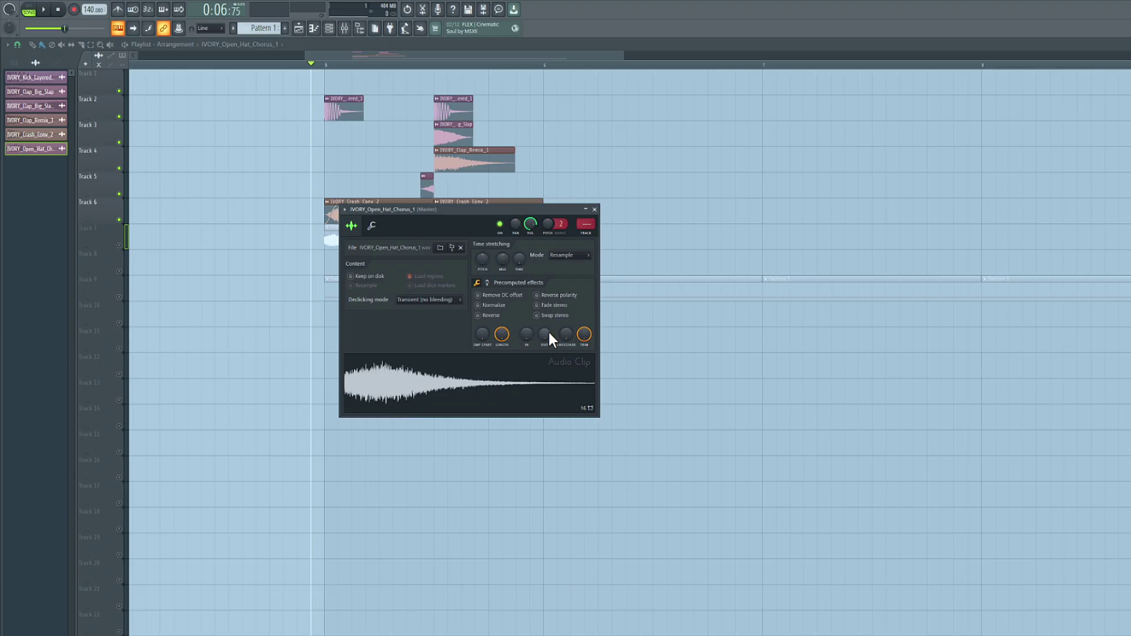
{"action": "left_click_drag", "start_coordinate": [549, 333], "coordinate": [549, 312]}
{"action": "left_click_drag", "start_coordinate": [480, 213], "coordinate": [474, 287]}
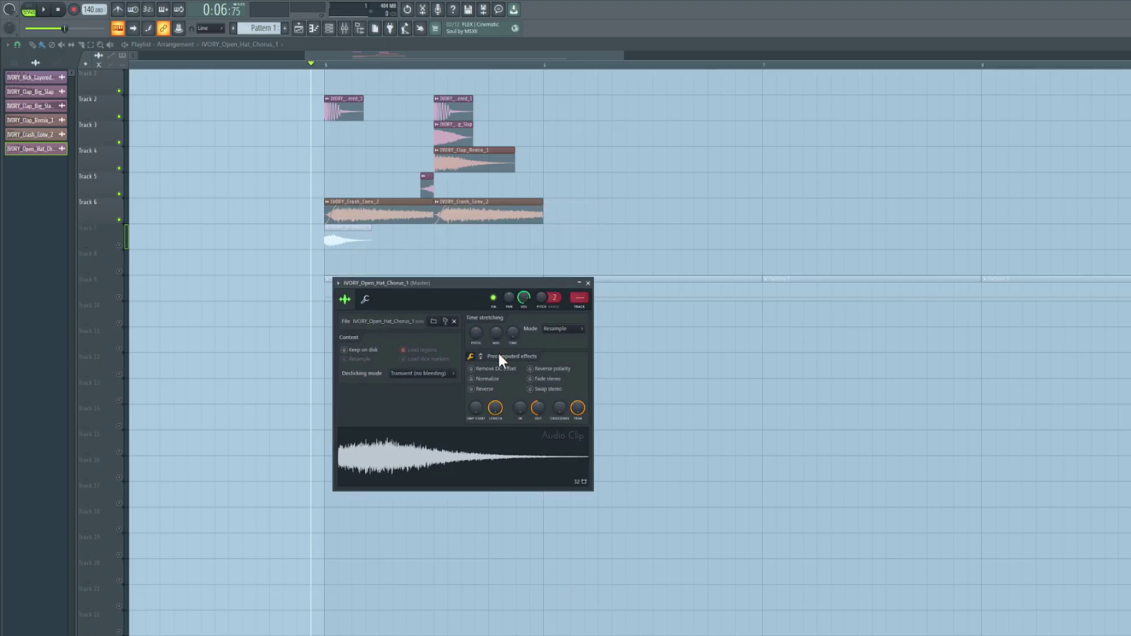
{"action": "left_click_drag", "start_coordinate": [536, 407], "coordinate": [537, 395]}
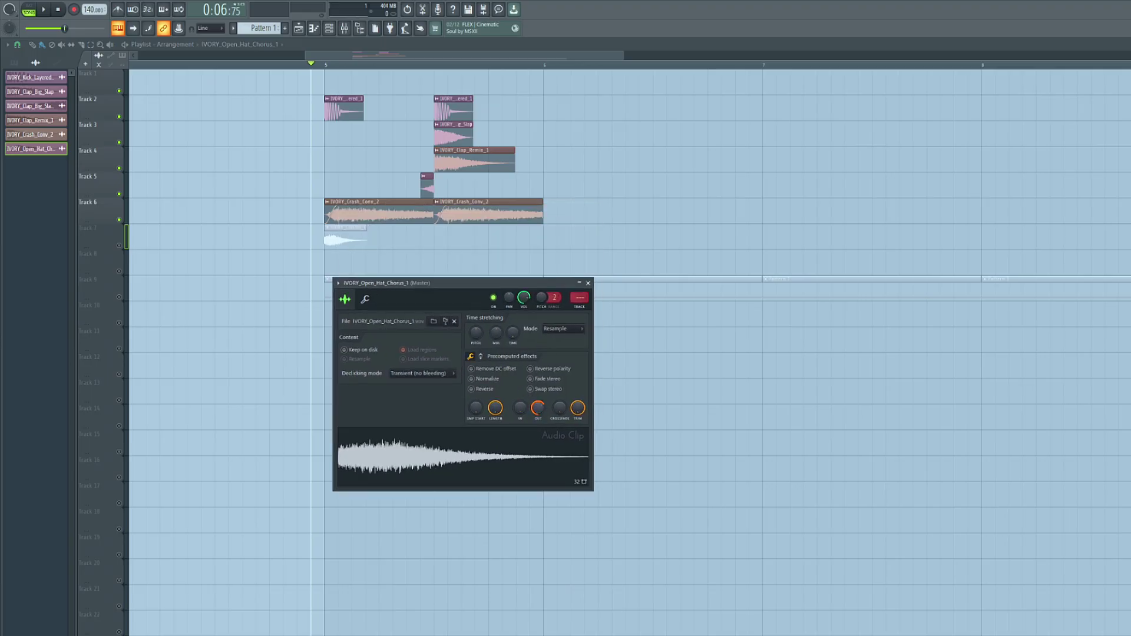
{"action": "left_click", "coordinate": [588, 283]}
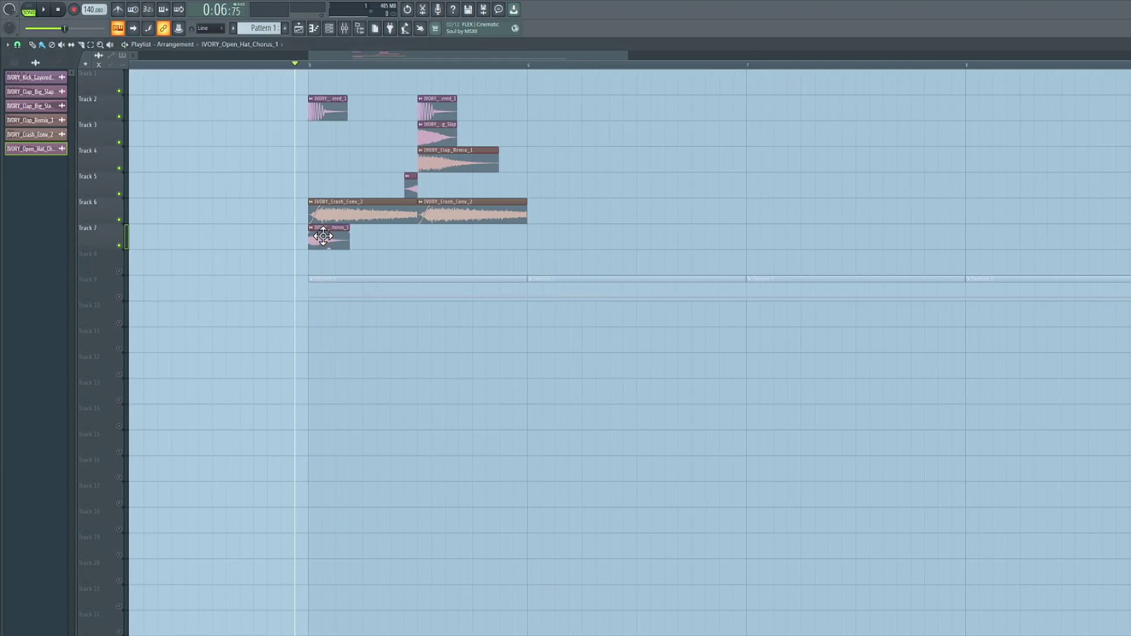
Repeat the open hat clip on all four beats of bar 5 on Track 7 and audition the pattern.
{"action": "double_click", "coordinate": [329, 212]}
{"action": "left_click", "coordinate": [545, 228]}
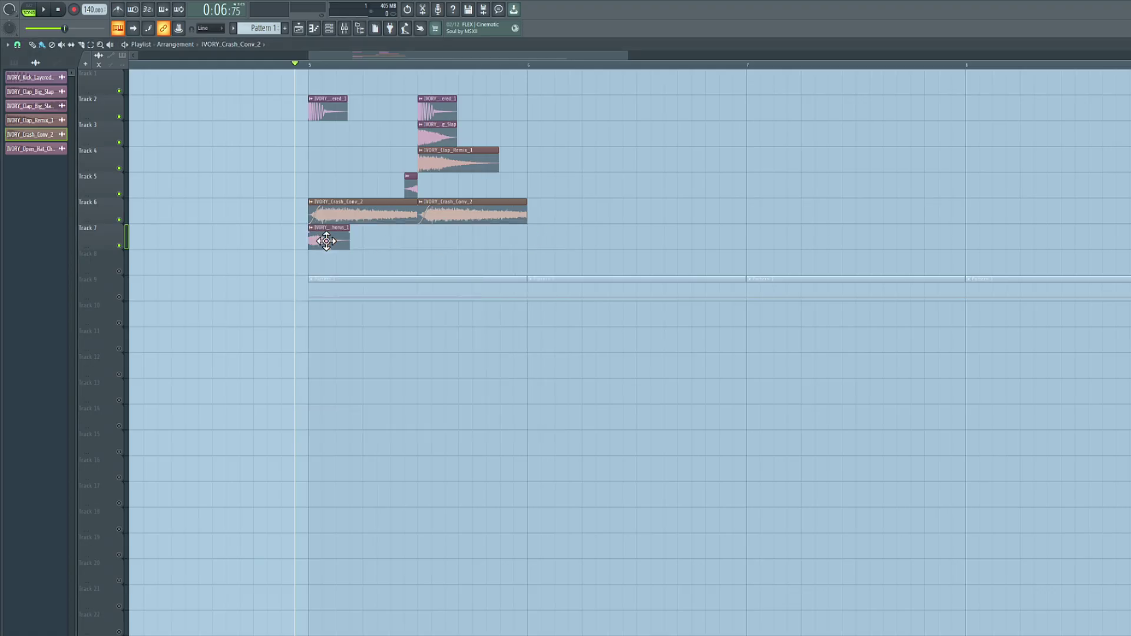
{"action": "left_click", "coordinate": [327, 239]}
{"action": "left_click", "coordinate": [365, 240]}
{"action": "left_click", "coordinate": [420, 241]}
{"action": "left_click", "coordinate": [474, 240]}
{"action": "key", "text": "space"}
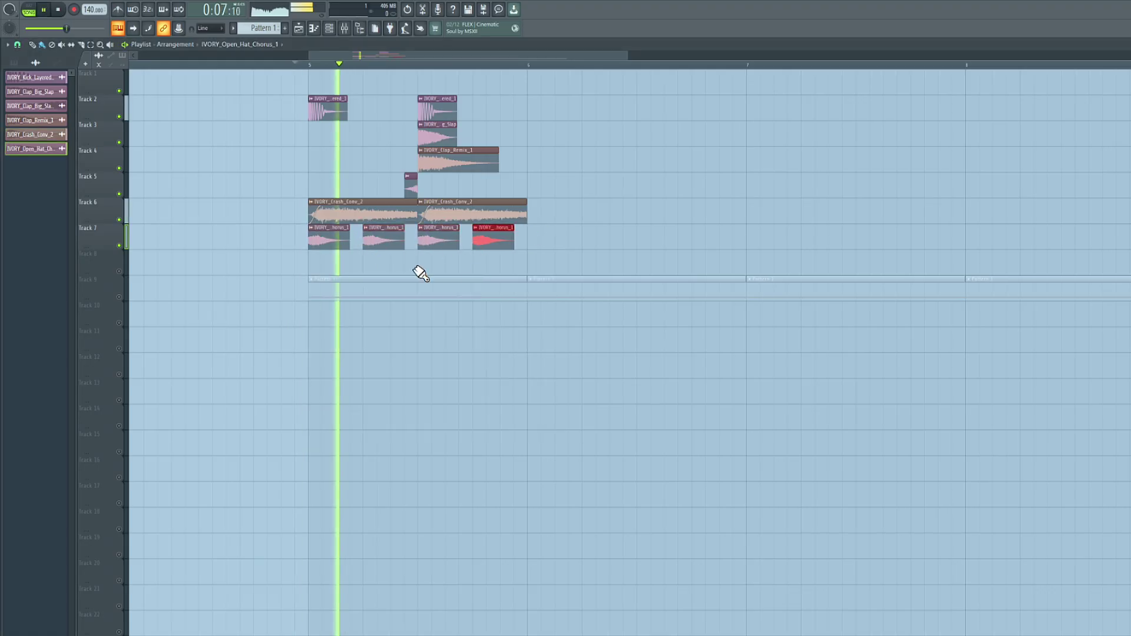
Balance the levels of IVORY_Open_Hat_Chorus_1 and IVORY_Crash_Conv_2 in their sample settings while auditioning the beat.
{"action": "double_click", "coordinate": [328, 239]}
{"action": "key", "text": "space"}
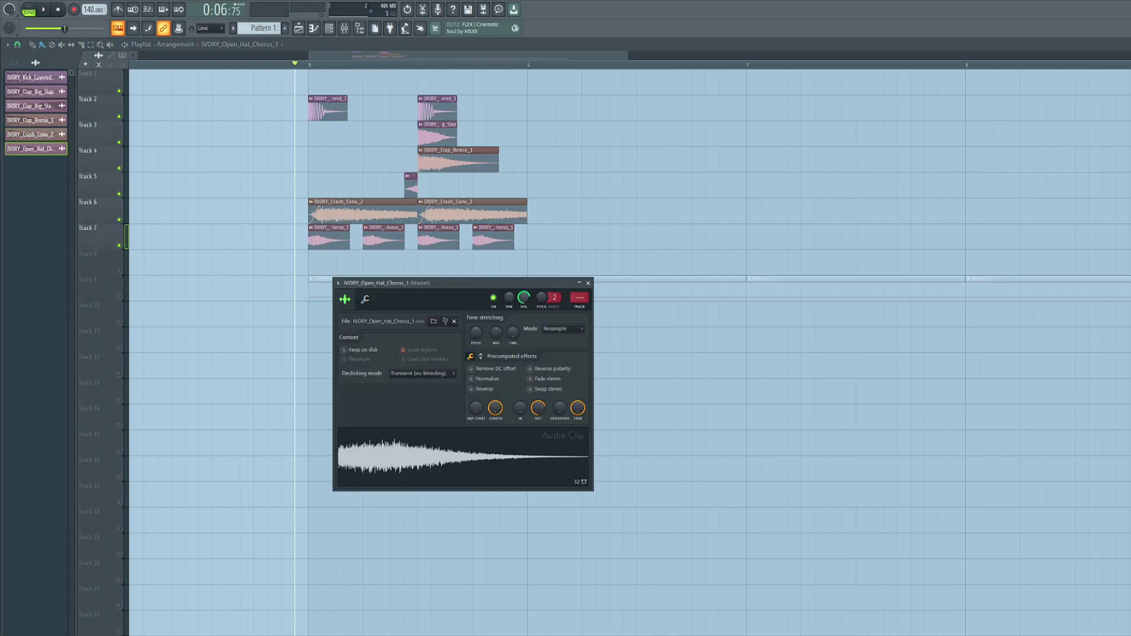
{"action": "key", "text": "space"}
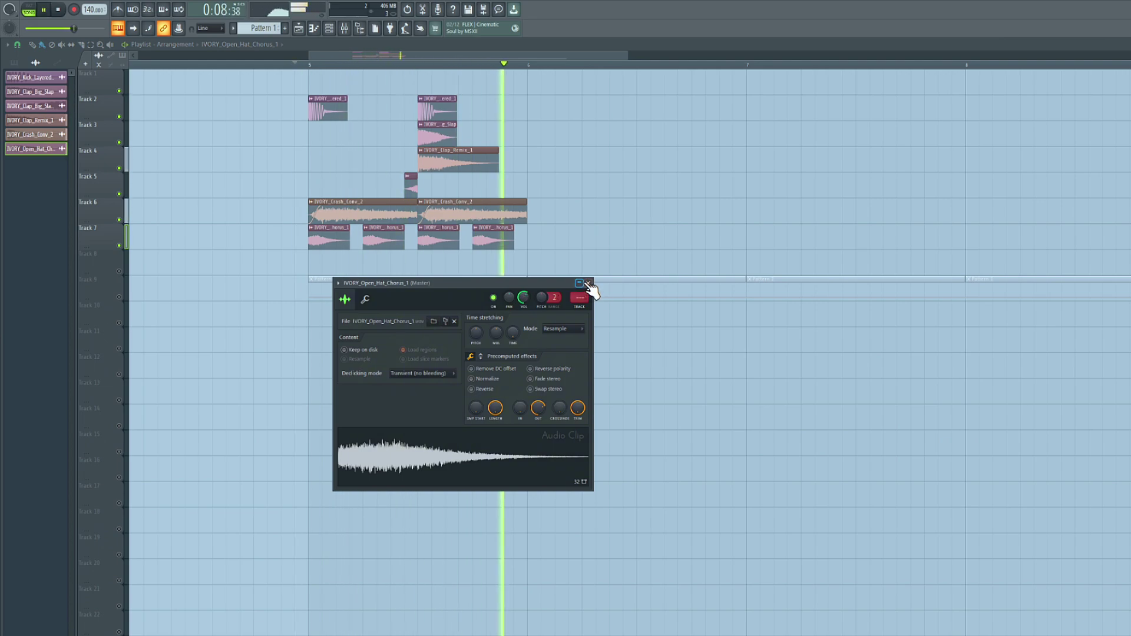
{"action": "key", "text": "space"}
{"action": "double_click", "coordinate": [476, 205]}
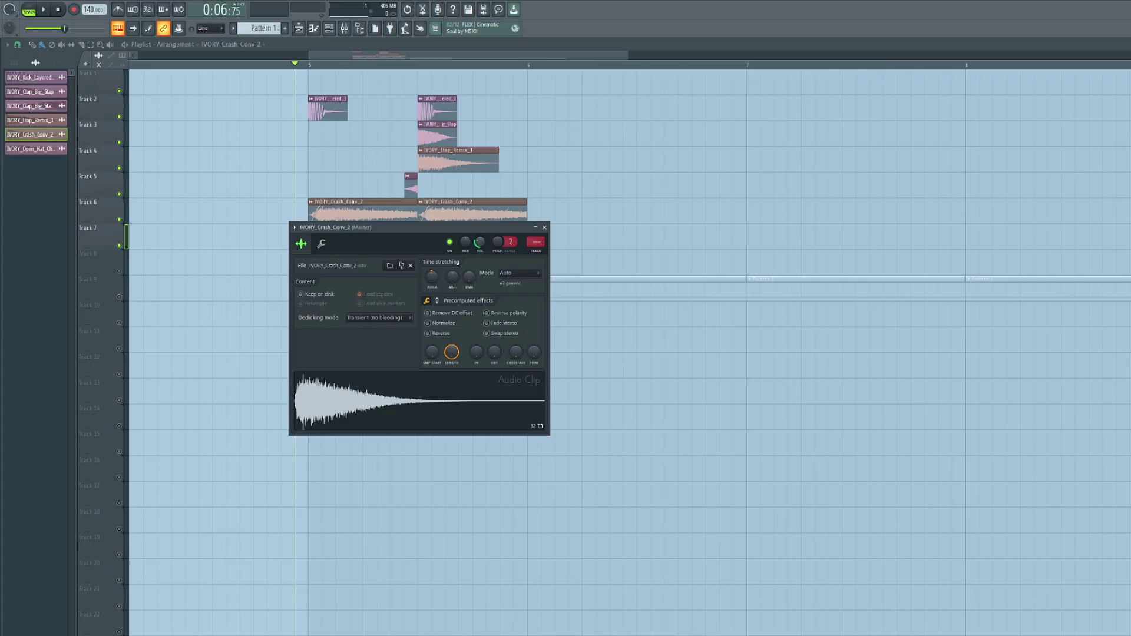
{"action": "key", "text": "space"}
{"action": "left_click", "coordinate": [544, 227]}
{"action": "key", "text": "space"}
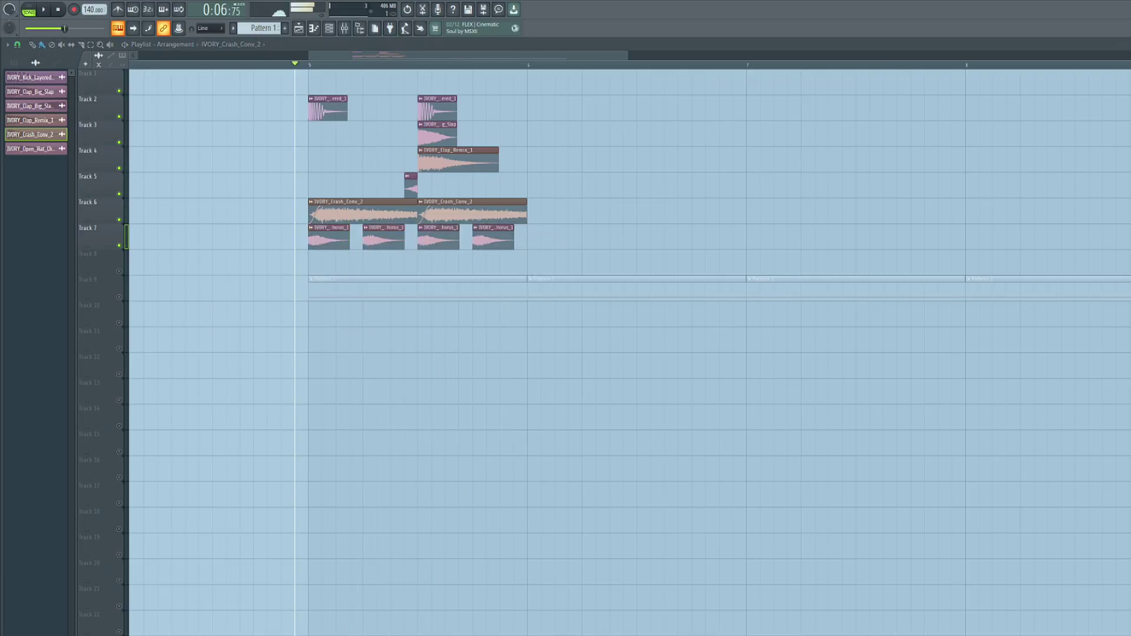
Add IVORY_Ride_Rp on Track 8 at the second beat of bar 5 and shorten it with Trim and a fade-out.
{"action": "left_click_drag", "start_coordinate": [97, 394], "coordinate": [366, 264]}
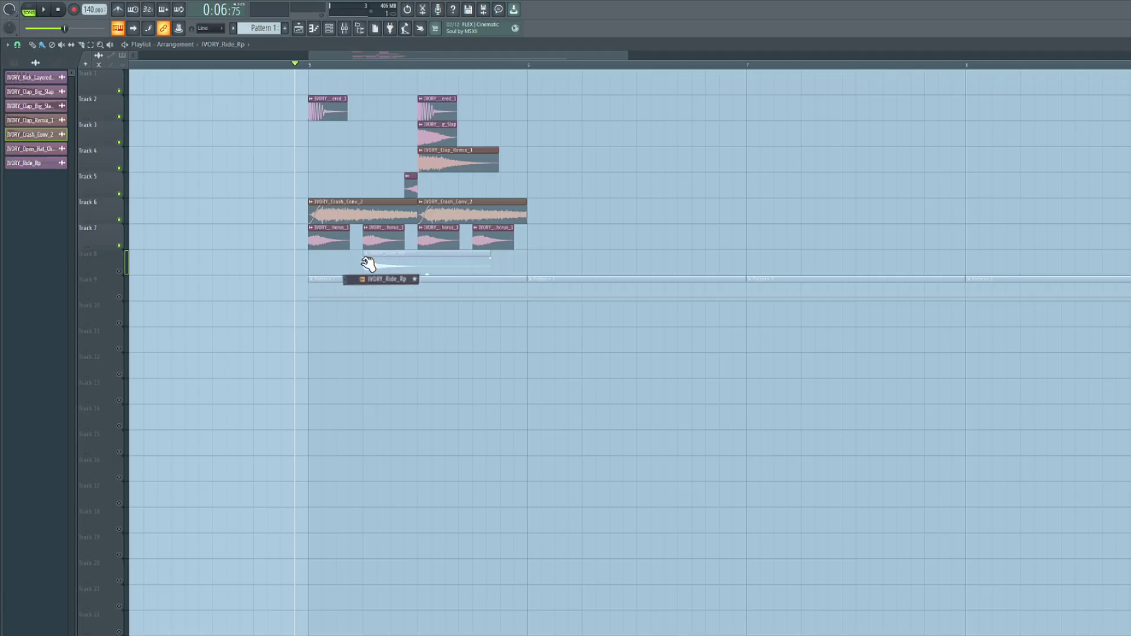
{"action": "left_click", "coordinate": [119, 271]}
{"action": "scroll", "coordinate": [382, 267], "scroll_direction": "right", "scroll_amount": 1}
{"action": "double_click", "coordinate": [397, 265]}
{"action": "left_click_drag", "start_coordinate": [192, 86], "coordinate": [460, 329]}
{"action": "left_click_drag", "start_coordinate": [517, 452], "coordinate": [478, 442]}
Lower the volume of IVORY_Ride_Rp while auditioning the beat.
{"action": "key", "text": "space"}
{"action": "key", "text": "space"}
{"action": "key", "text": "space"}
{"action": "key", "text": "space"}
{"action": "key", "text": "space"}
{"action": "left_click_drag", "start_coordinate": [468, 345], "coordinate": [467, 354]}
{"action": "key", "text": "space"}
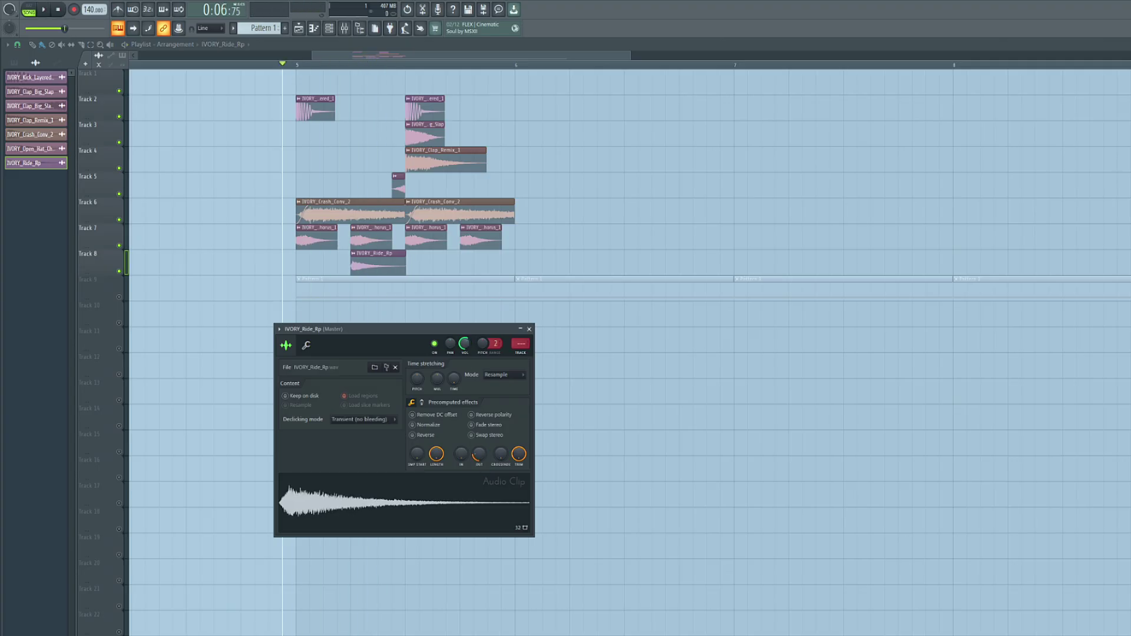
{"action": "key", "text": "space"}
{"action": "left_click", "coordinate": [530, 329]}
Repeat the ride clip on the fourth beat of bar 5 on Track 8.
{"action": "key", "text": "space"}
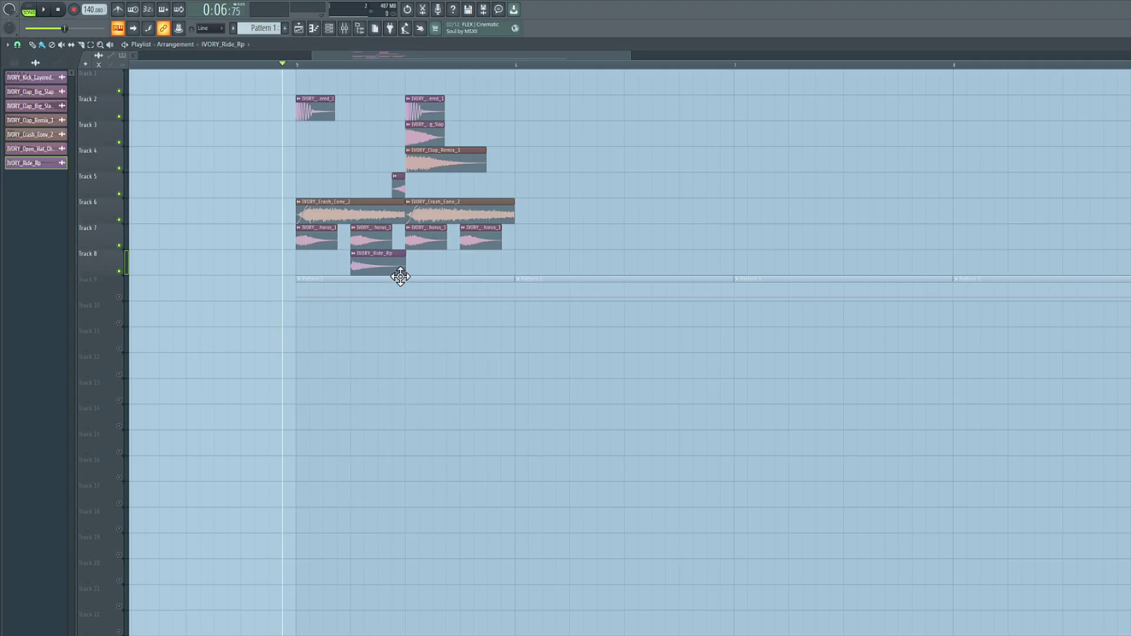
{"action": "left_click", "coordinate": [461, 265]}
{"action": "scroll", "coordinate": [479, 305], "scroll_direction": "left", "scroll_amount": 1}
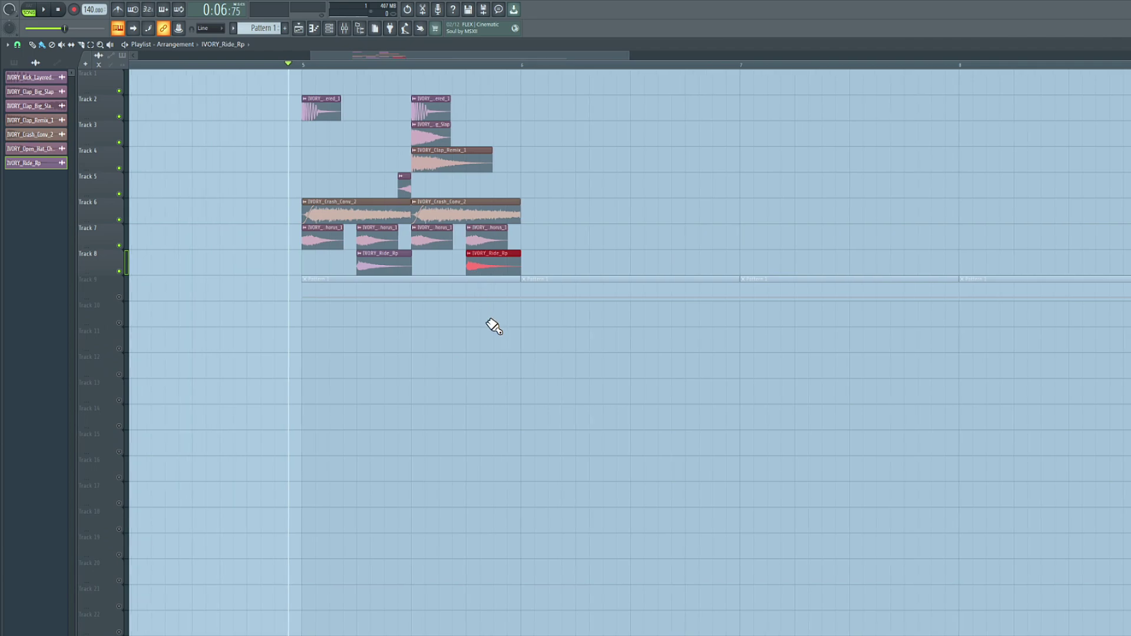
Duplicate all drum clips of bar 5 on Tracks 2 to 8 into bar 6.
{"action": "left_click_drag", "start_coordinate": [571, 270], "coordinate": [309, 112]}
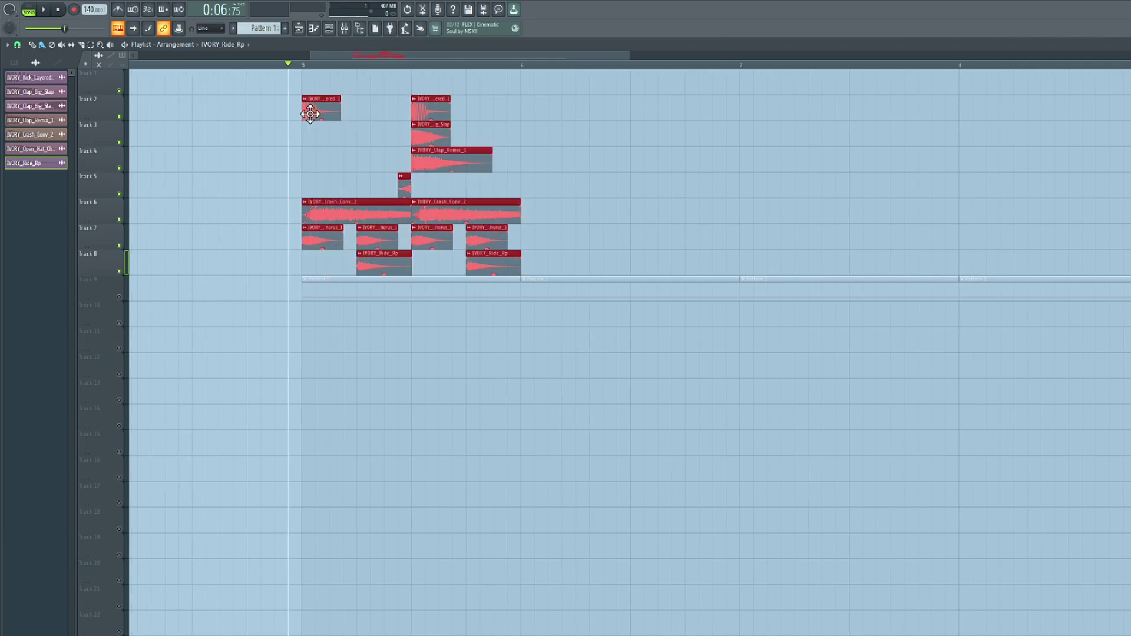
{"action": "scroll", "coordinate": [377, 190], "scroll_direction": "right", "scroll_amount": 1}
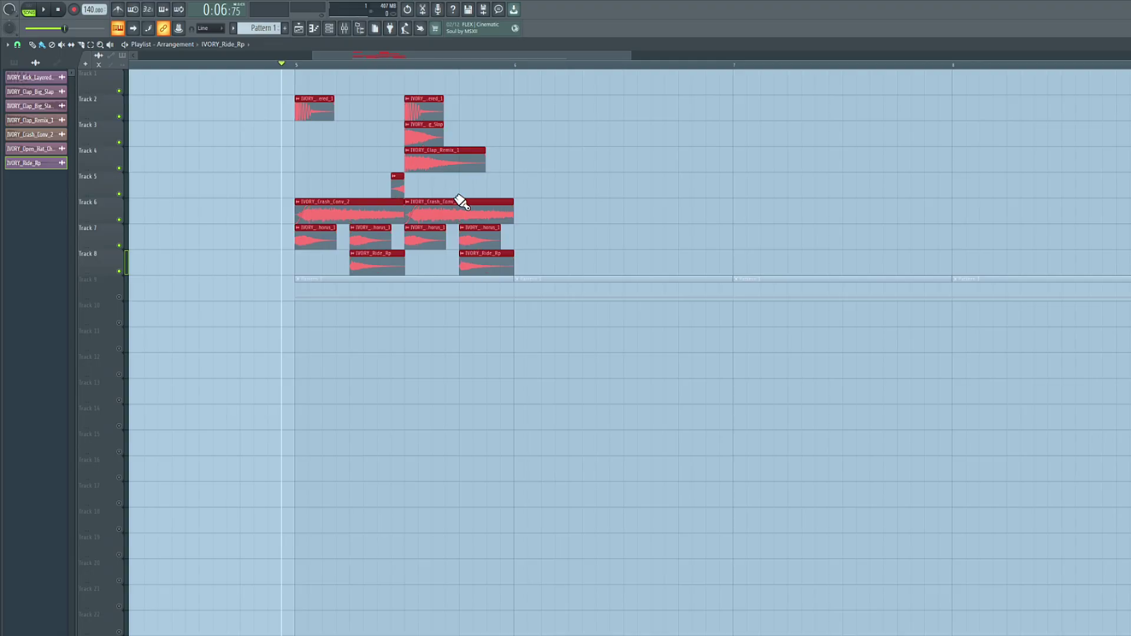
{"action": "key", "text": "ctrl+b"}
Nudge the duplicated drum clips exactly onto the start of bar 6 with snapping set to none and audition the two bars.
{"action": "scroll", "coordinate": [519, 218], "scroll_direction": "up", "scroll_amount": 5}
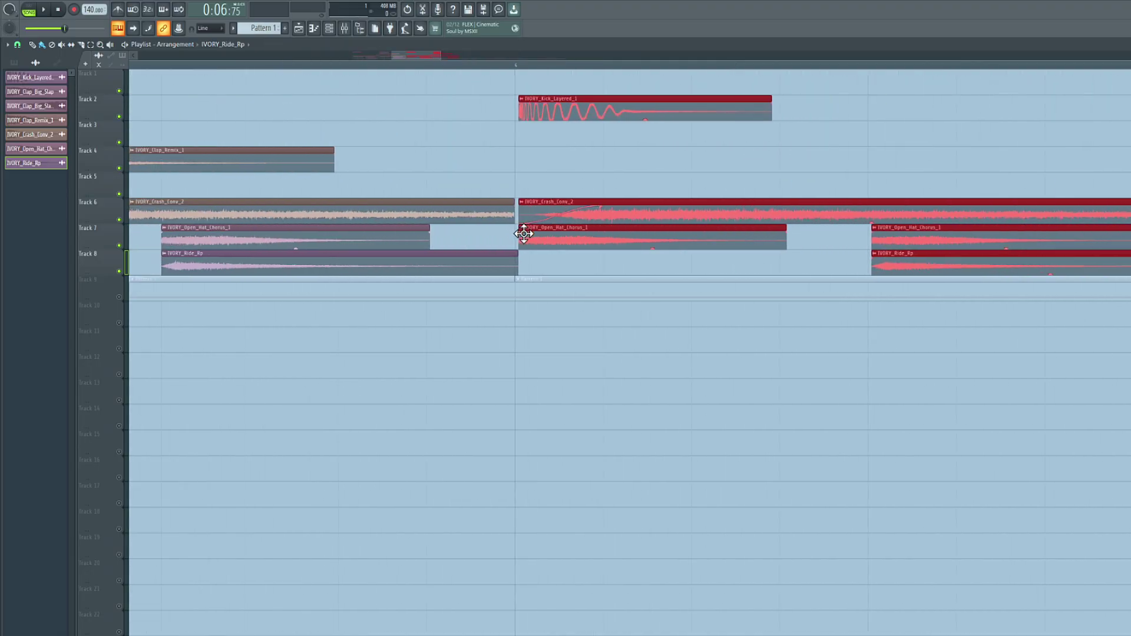
{"action": "left_click", "coordinate": [530, 107]}
{"action": "left_click", "coordinate": [19, 46]}
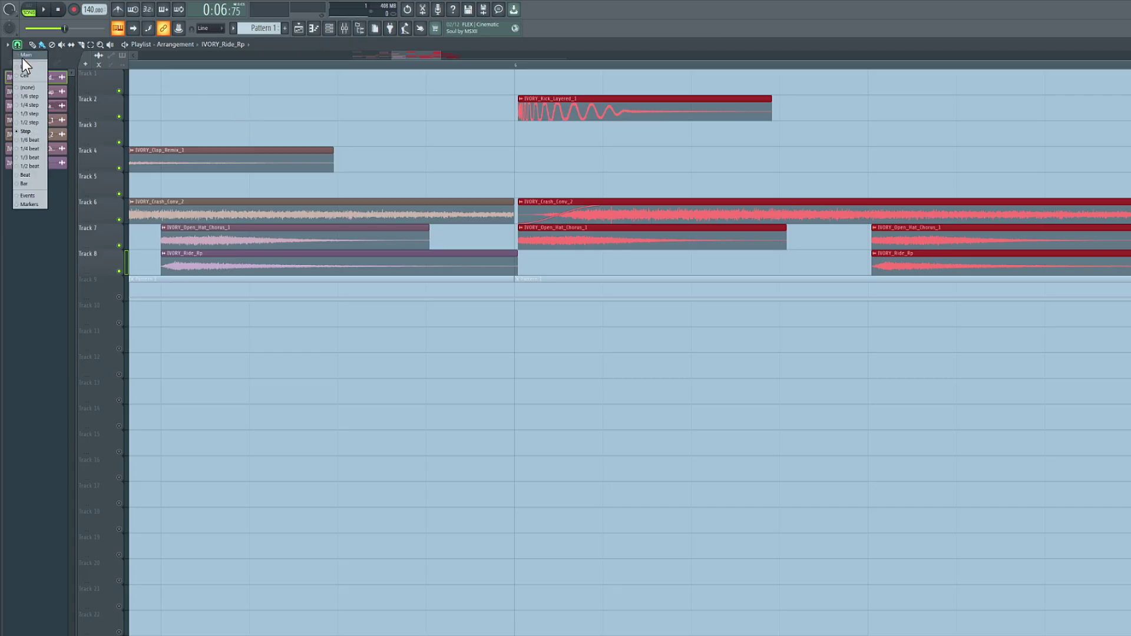
{"action": "left_click", "coordinate": [31, 87]}
{"action": "scroll", "coordinate": [465, 146], "scroll_direction": "left", "scroll_amount": 5}
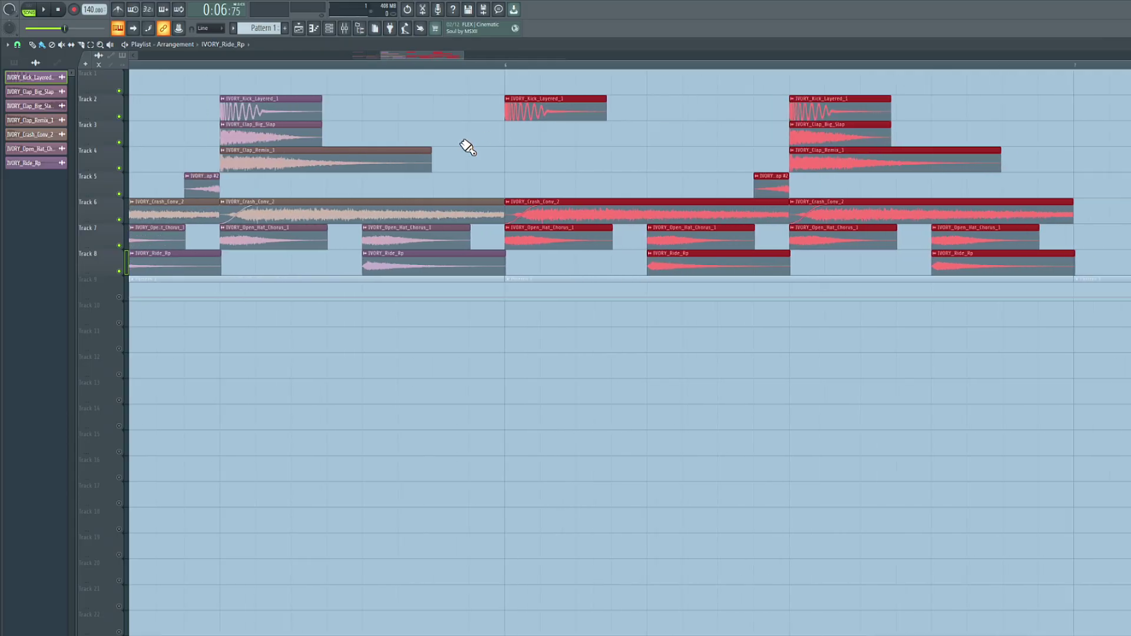
{"action": "scroll", "coordinate": [550, 167], "scroll_direction": "down", "scroll_amount": 8}
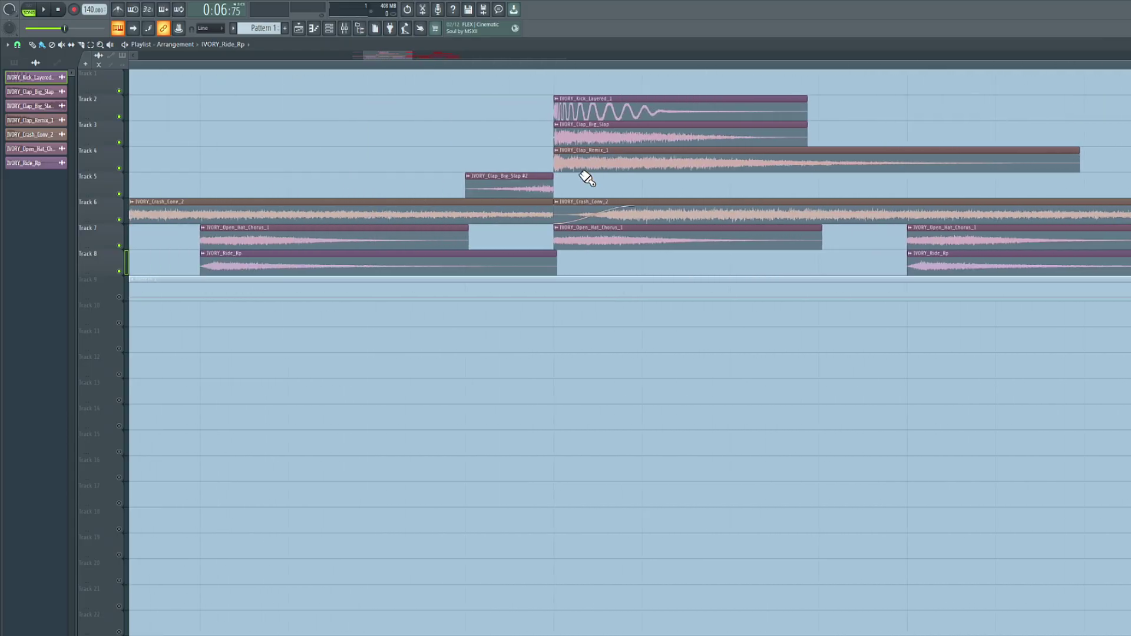
{"action": "scroll", "coordinate": [784, 177], "scroll_direction": "right", "scroll_amount": 1}
{"action": "left_click", "coordinate": [807, 185]}
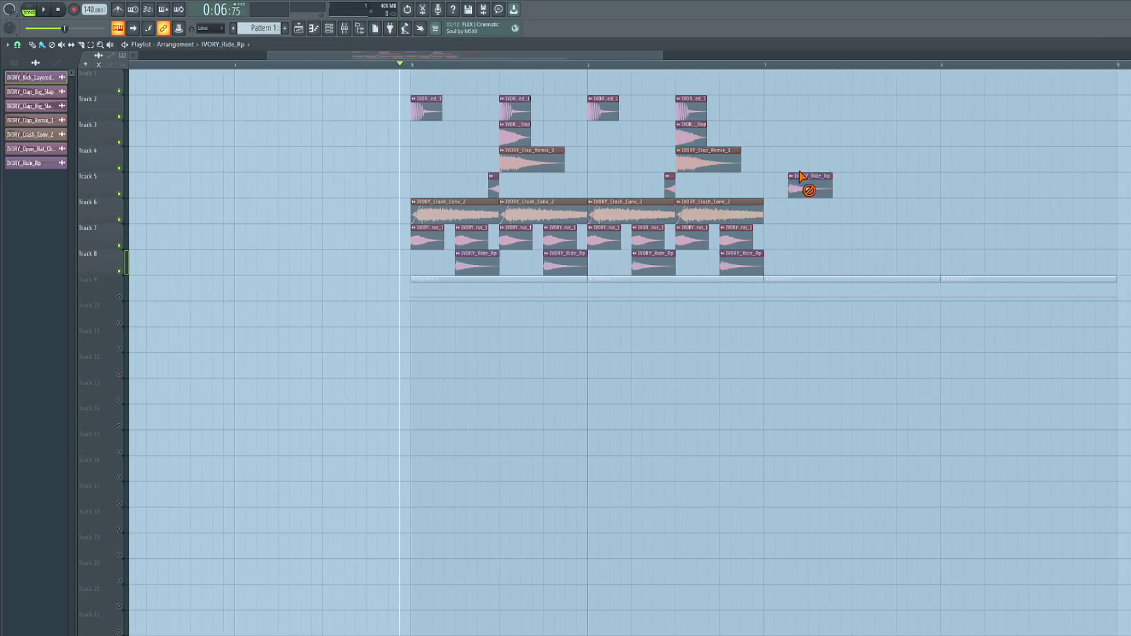
{"action": "right_click", "coordinate": [807, 185]}
{"action": "key", "text": "space"}
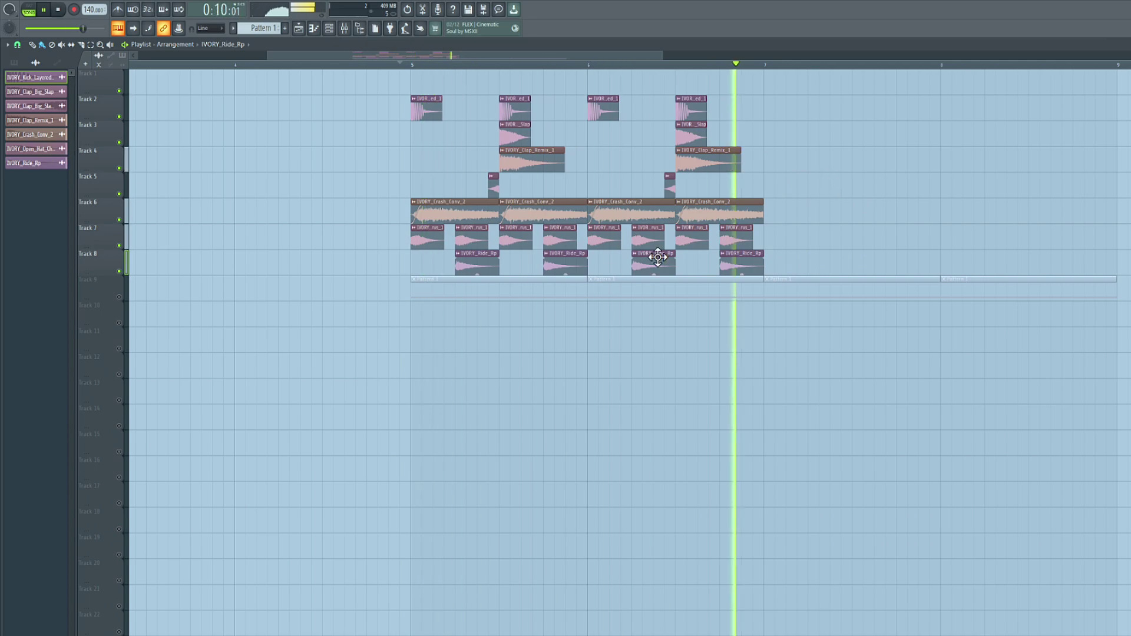
{"action": "key", "text": "space"}
Move the muted Pattern 1 clips from Track 9 down to Track 10 and turn grid snapping back on.
{"action": "left_click_drag", "start_coordinate": [460, 284], "coordinate": [730, 312]}
{"action": "left_click_drag", "start_coordinate": [516, 323], "coordinate": [514, 325]}
{"action": "left_click", "coordinate": [435, 292]}
{"action": "right_click", "coordinate": [439, 290]}
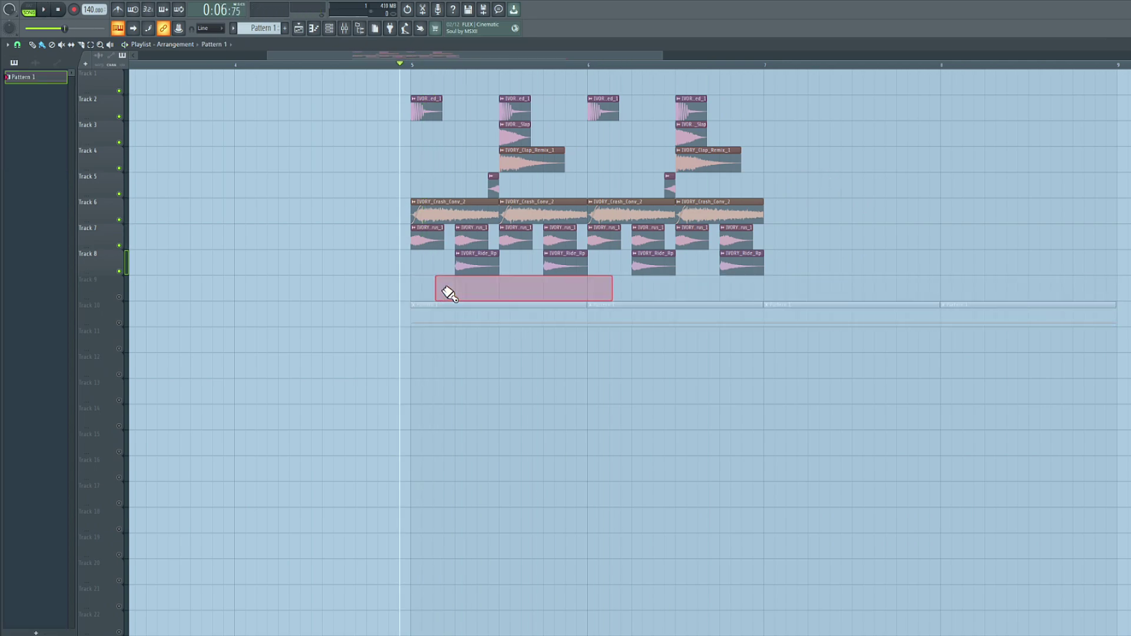
{"action": "left_click", "coordinate": [18, 45]}
{"action": "left_click", "coordinate": [20, 113]}
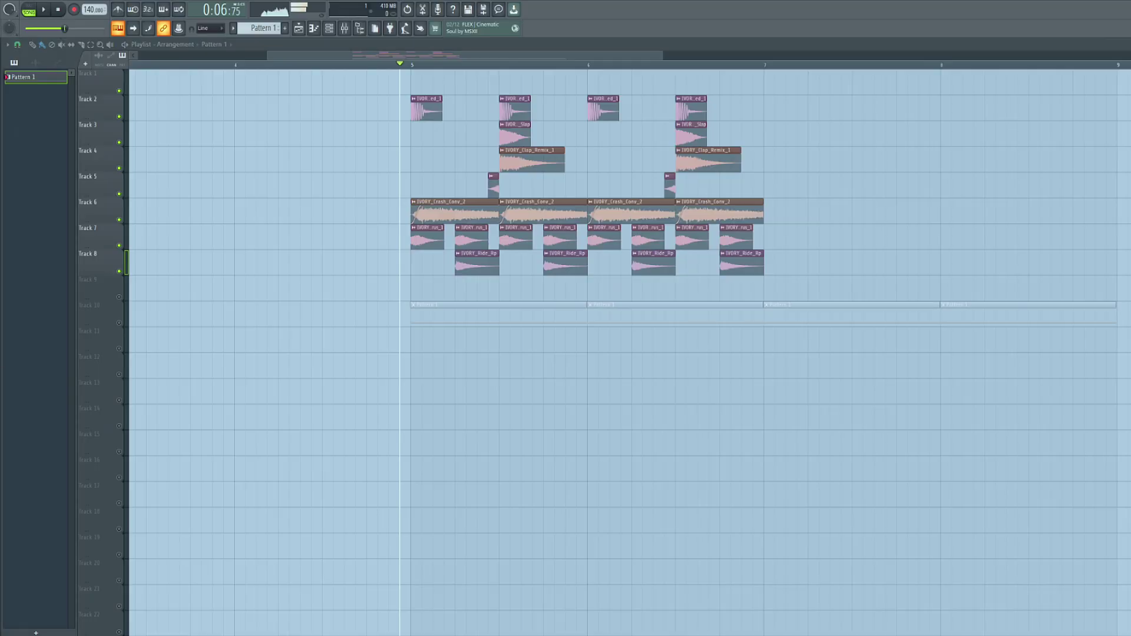
Add IVORY_Crash_Classic_Shifted on Track 9 at the start of bar 5 and audition it with the beat.
{"action": "left_click_drag", "start_coordinate": [3, 358], "coordinate": [420, 289]}
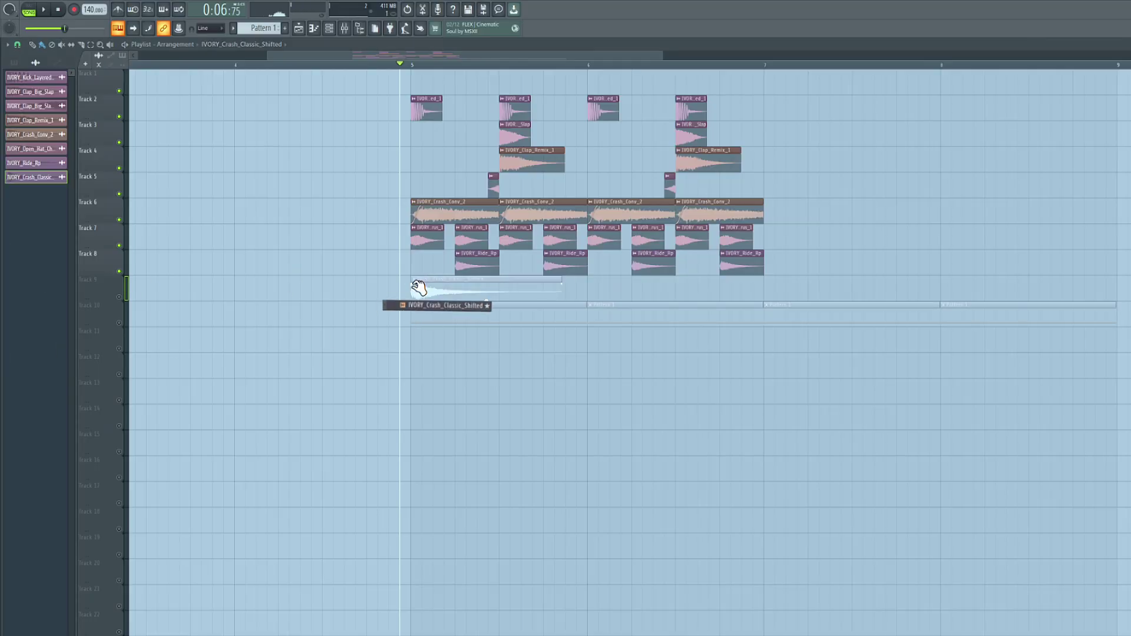
{"action": "double_click", "coordinate": [425, 289]}
{"action": "left_click_drag", "start_coordinate": [185, 102], "coordinate": [263, 165]}
{"action": "key", "text": "space"}
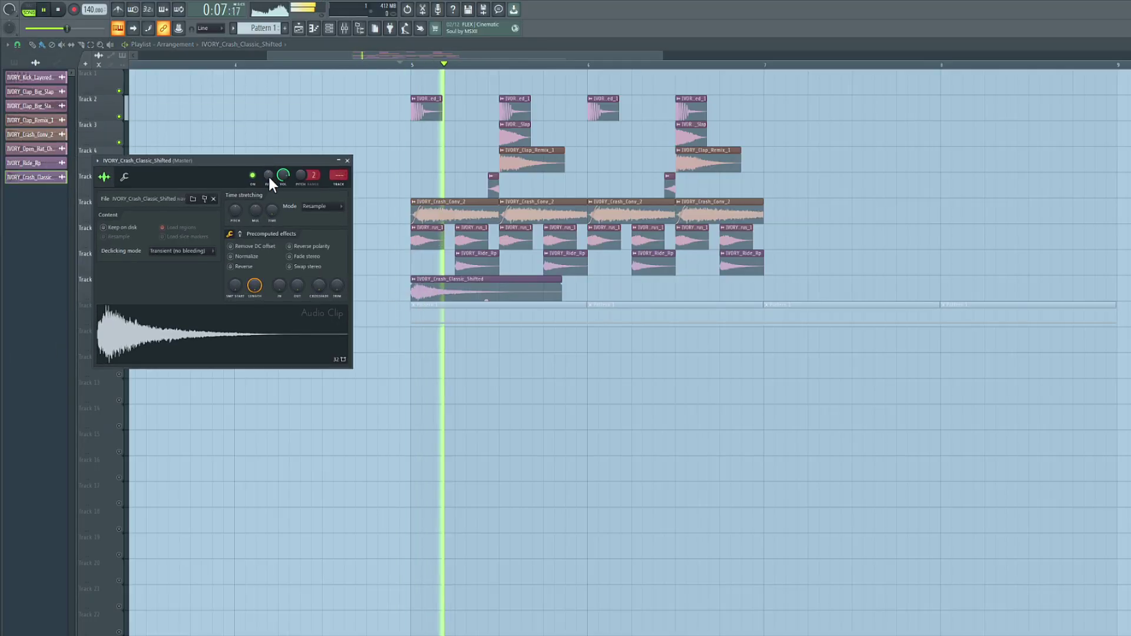
{"action": "left_click", "coordinate": [348, 160]}
Lower the volume of IVORY_Crash_Conv_2 further and audition the two-bar beat.
{"action": "scroll", "coordinate": [319, 210], "scroll_direction": "right", "scroll_amount": 2}
{"action": "double_click", "coordinate": [365, 212]}
{"action": "key", "text": "space"}
{"action": "left_click_drag", "start_coordinate": [481, 242], "coordinate": [480, 253]}
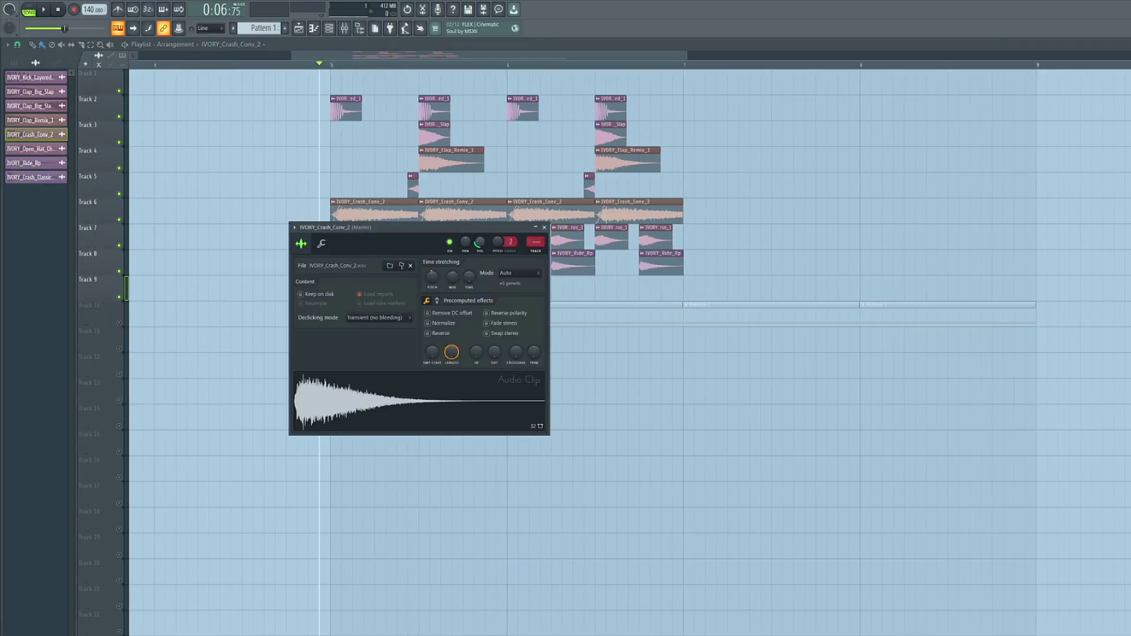
{"action": "key", "text": "space"}
{"action": "left_click", "coordinate": [545, 228]}
{"action": "scroll", "coordinate": [626, 310], "scroll_direction": "left", "scroll_amount": 1}
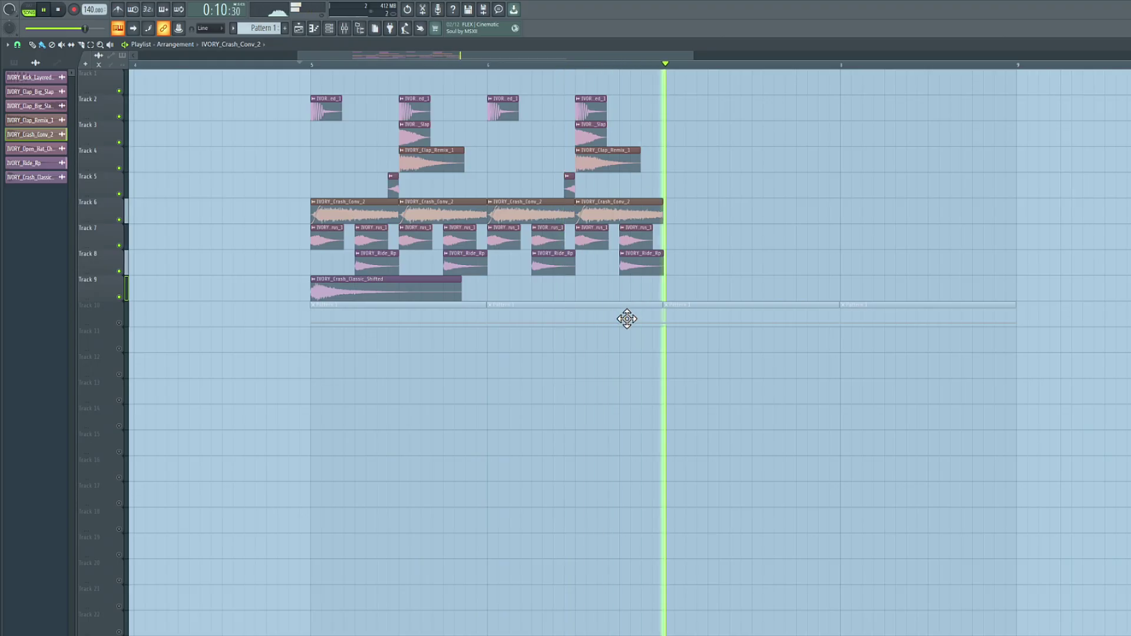
{"action": "key", "text": "space"}
Open the sample settings of IVORY_Ride_Rp and check its level while the beat plays.
{"action": "double_click", "coordinate": [532, 269]}
{"action": "key", "text": "space"}
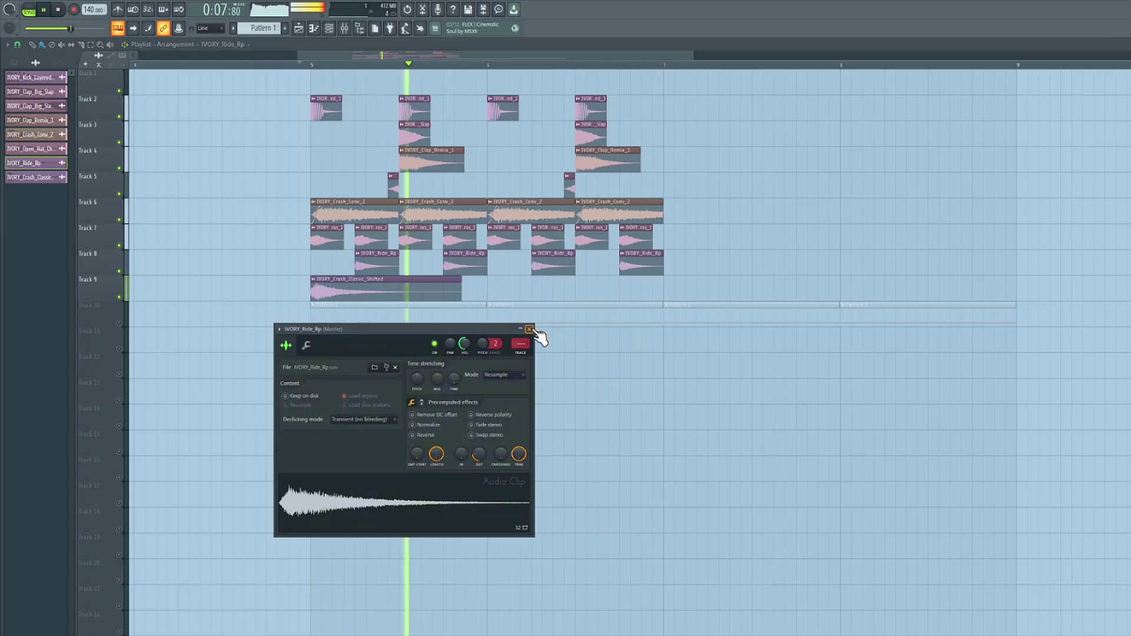
{"action": "left_click", "coordinate": [529, 329]}
{"action": "key", "text": "space"}
{"action": "key", "text": "space"}
{"action": "key", "text": "space"}
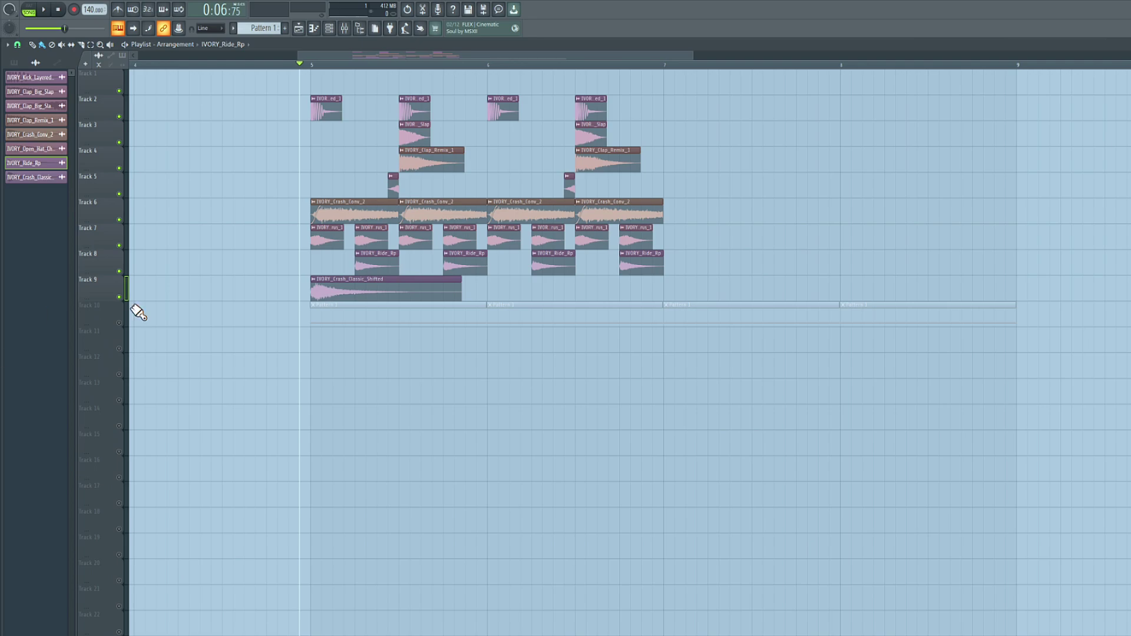
Duplicate all drum clips of bars 5 and 6 on Tracks 2 to 9 into bars 7 and 8.
{"action": "scroll", "coordinate": [283, 292], "scroll_direction": "down", "scroll_amount": 2}
{"action": "left_click_drag", "start_coordinate": [282, 69], "coordinate": [617, 302]}
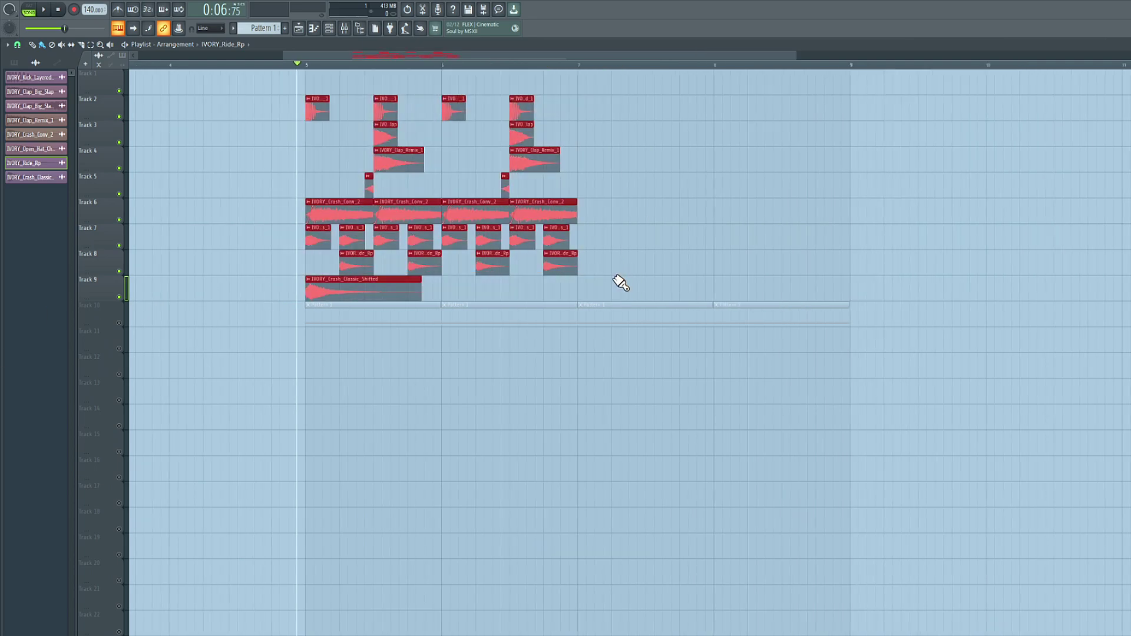
{"action": "key", "text": "ctrl+b"}
Align the duplicated clips exactly with the start of bar 7 with snapping set to none.
{"action": "scroll", "coordinate": [613, 273], "scroll_direction": "up", "scroll_amount": 3}
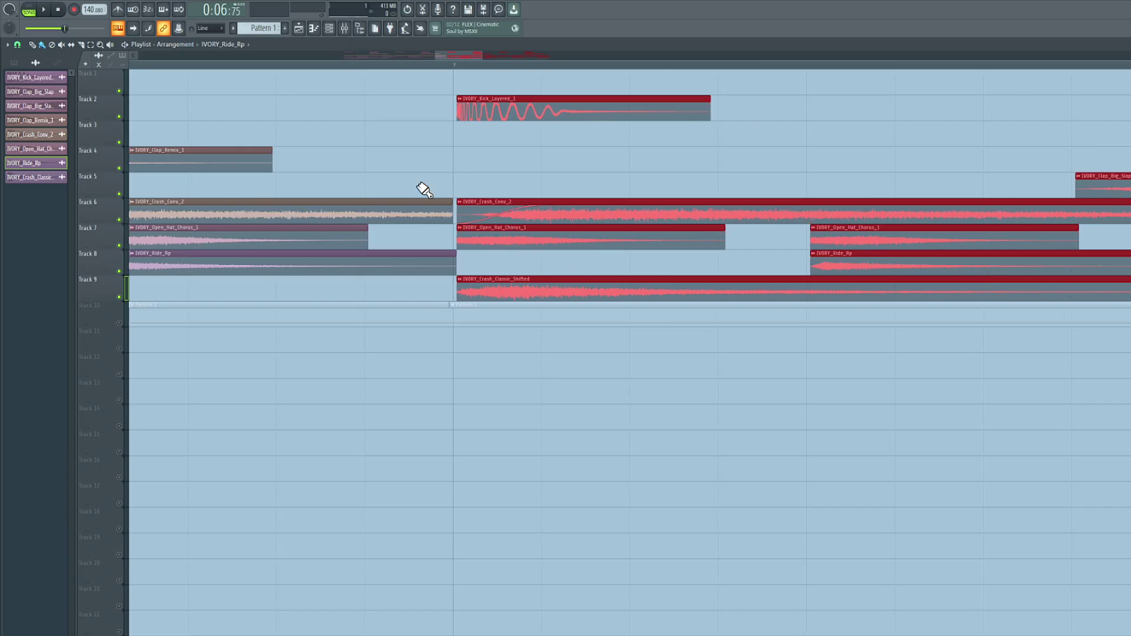
{"action": "left_click", "coordinate": [19, 45]}
{"action": "left_click", "coordinate": [34, 88]}
{"action": "left_click_drag", "start_coordinate": [483, 206], "coordinate": [476, 206]}
{"action": "scroll", "coordinate": [445, 234], "scroll_direction": "down", "scroll_amount": 9}
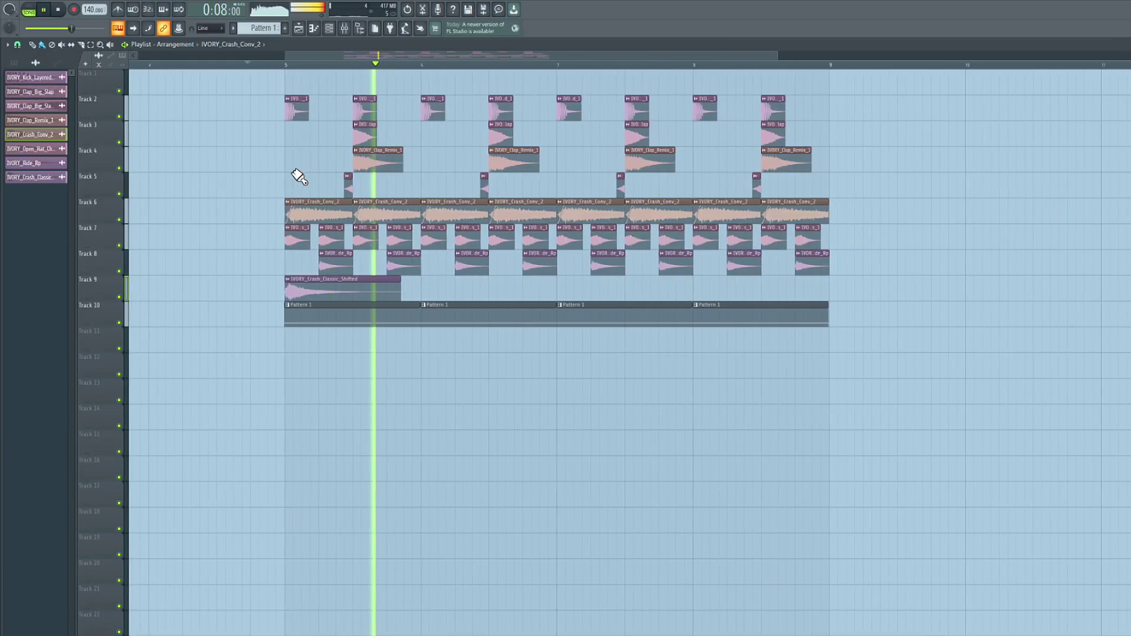
Audition the four-bar beat together with the bass pattern and check the settings of IVORY_Crash_Conv_2.
{"action": "double_click", "coordinate": [319, 197]}
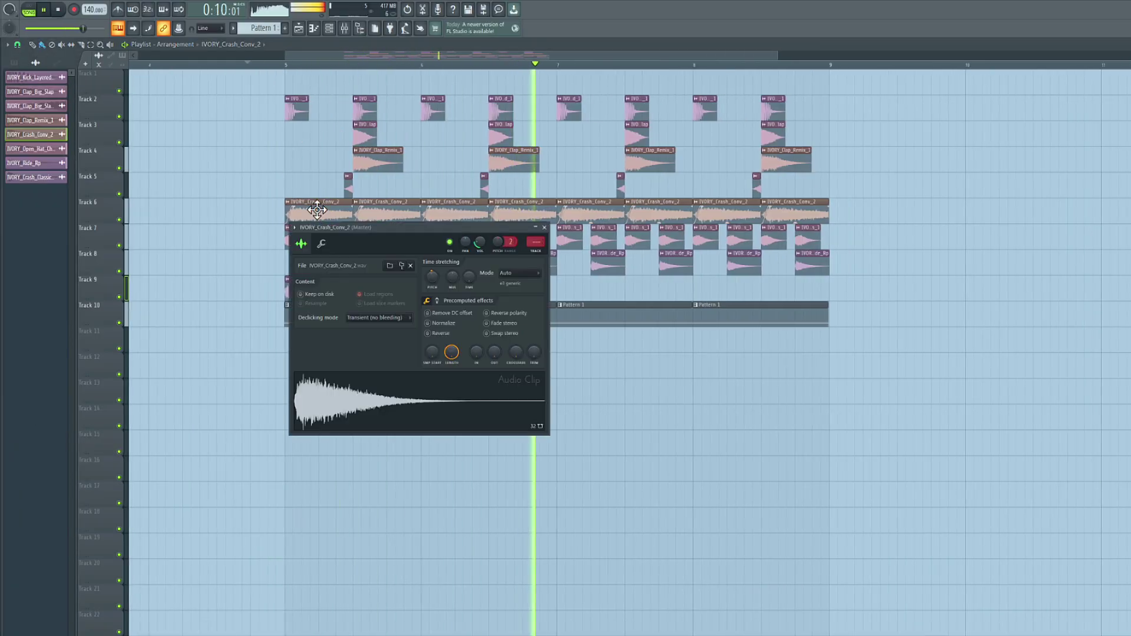
{"action": "left_click", "coordinate": [544, 228]}
{"action": "key", "text": "space"}
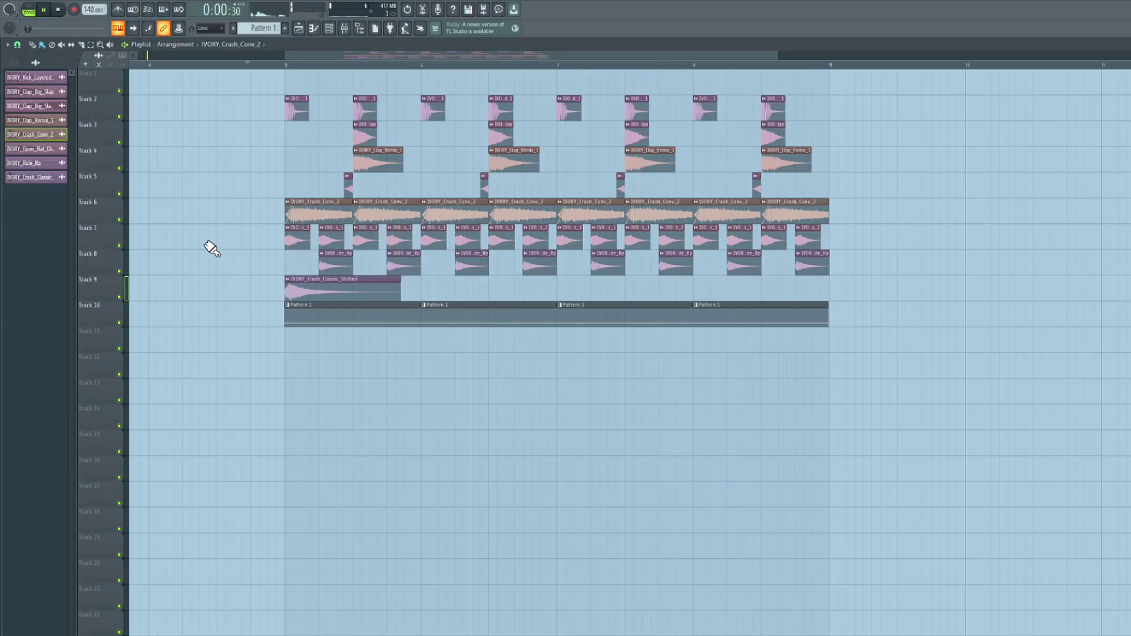
{"action": "key", "text": "space"}
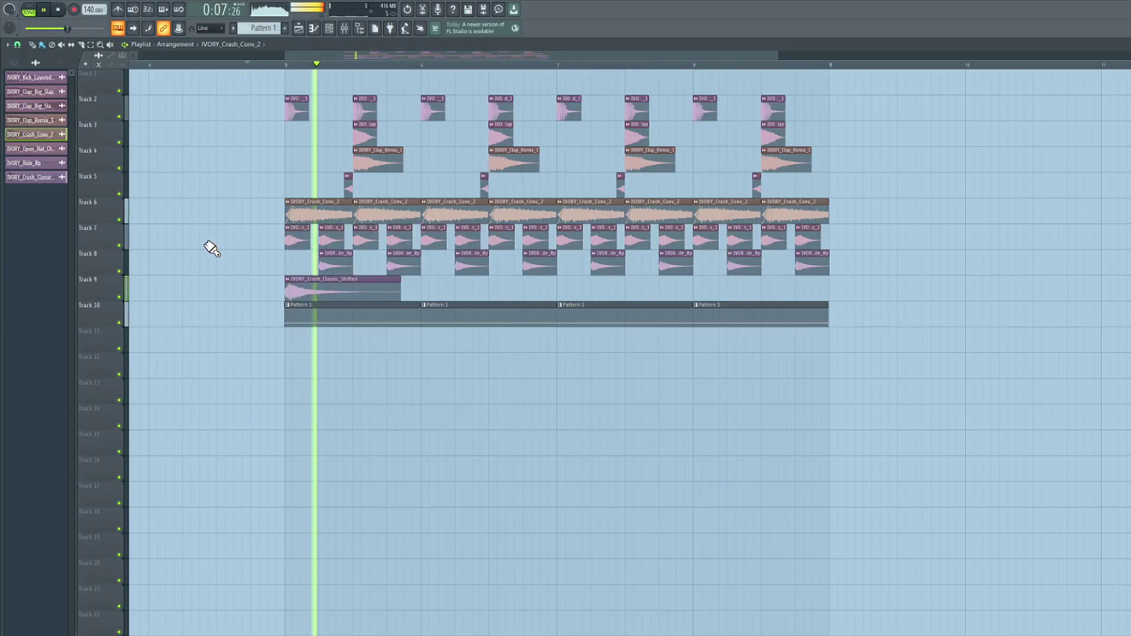
{"action": "key", "text": "space"}
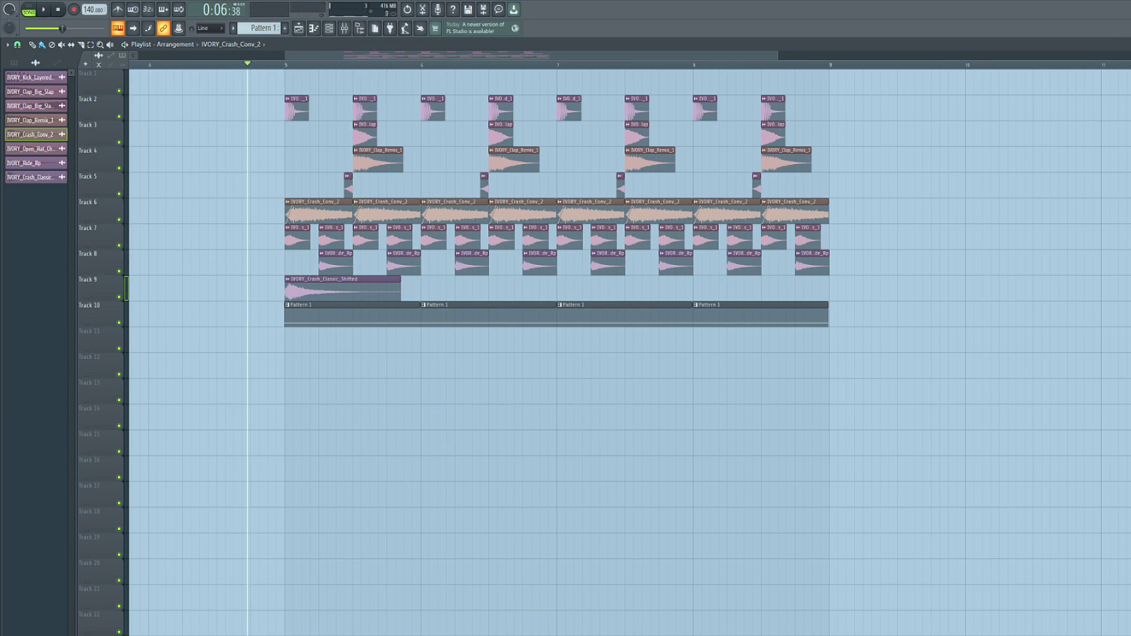
Filter the Channel rack to Unsorted, open the Default Harmor bass and audition it with the drums.
{"action": "left_click", "coordinate": [333, 34]}
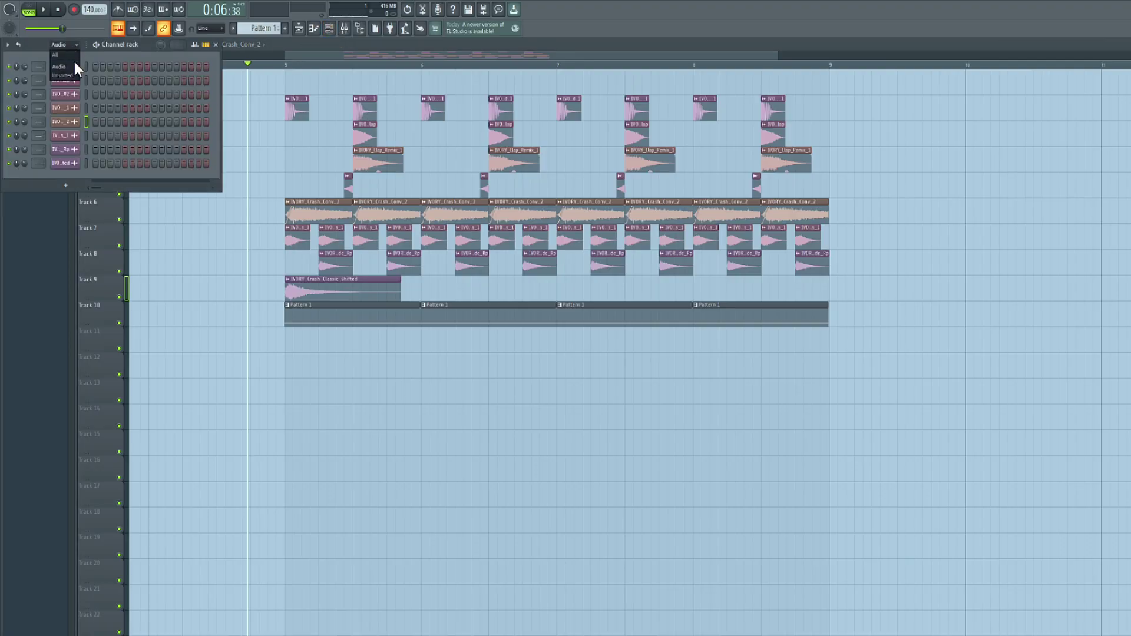
{"action": "left_click", "coordinate": [69, 74]}
{"action": "left_click", "coordinate": [65, 81]}
{"action": "left_click_drag", "start_coordinate": [448, 159], "coordinate": [509, 165]}
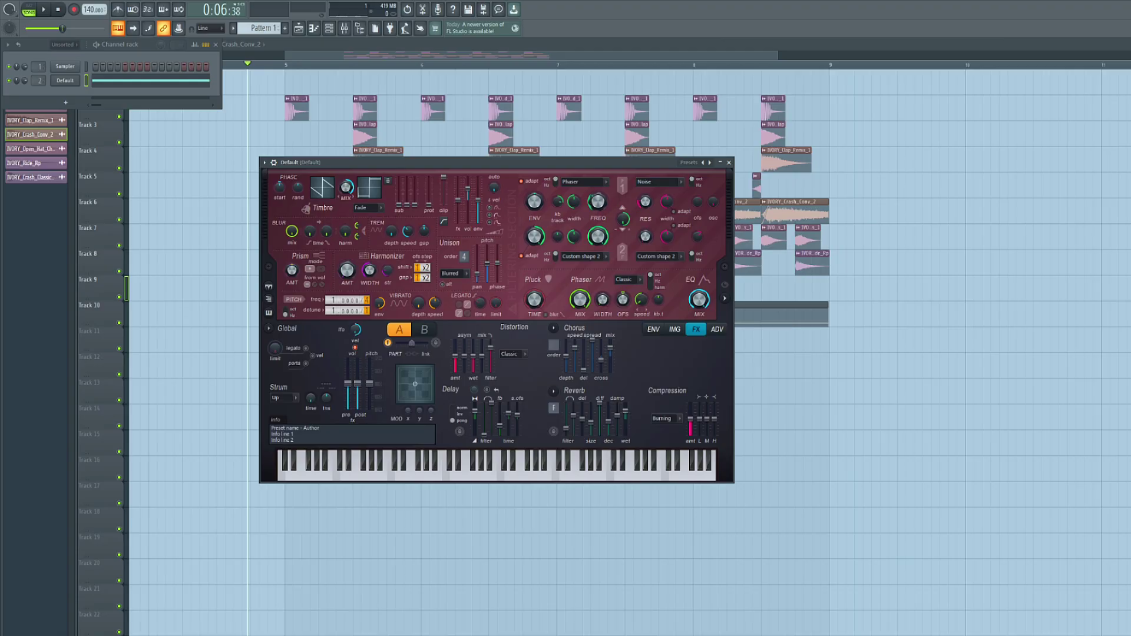
{"action": "key", "text": "space"}
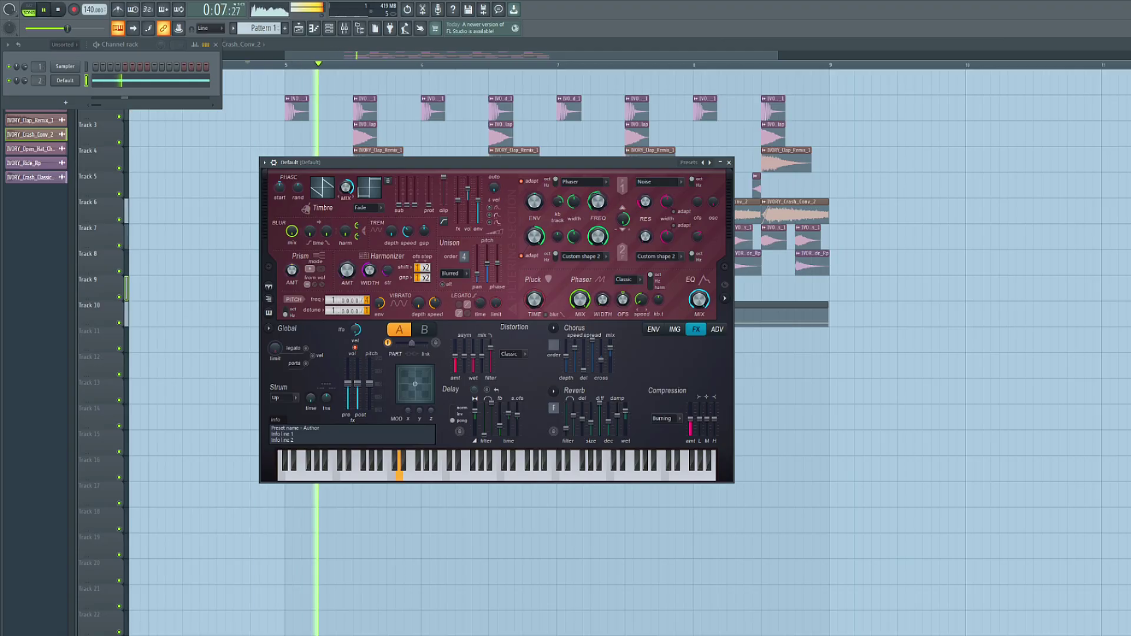
{"action": "key", "text": "space"}
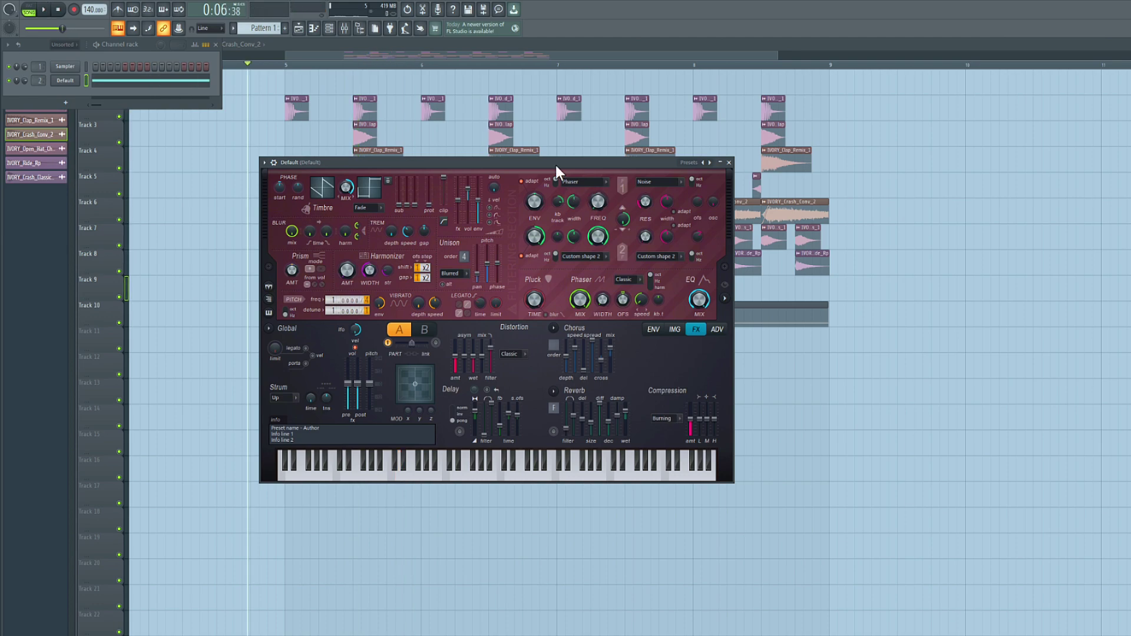
Close the Harmor window, set playlist snapping to Step and select bars 5 to 8 as the time range.
{"action": "left_click", "coordinate": [293, 66]}
{"action": "left_click", "coordinate": [17, 45]}
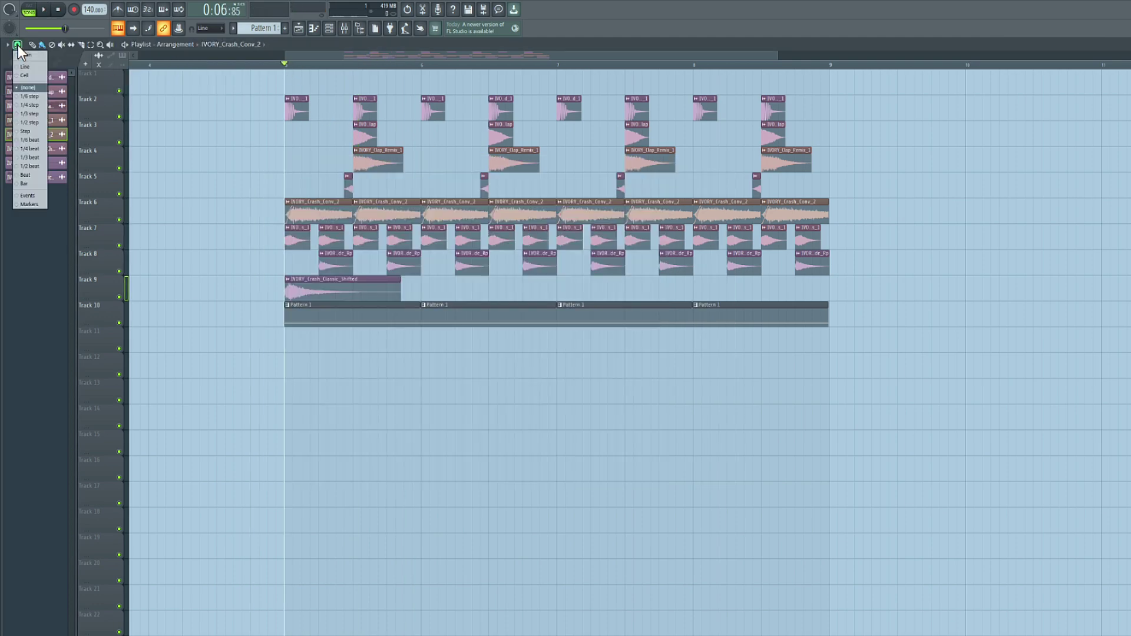
{"action": "left_click", "coordinate": [30, 131]}
{"action": "left_click_drag", "start_coordinate": [289, 66], "coordinate": [832, 80]}
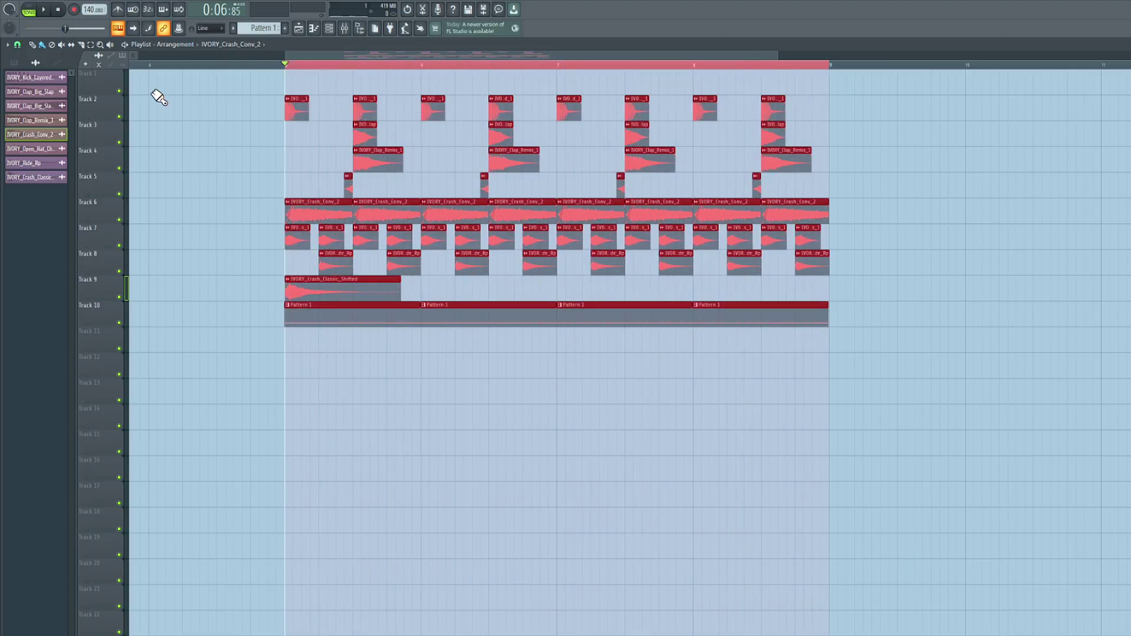
Create an automation clip for Harmor's Filter 1 frequency and place it on Track 11 under the bass pattern.
{"action": "left_click", "coordinate": [0, 9]}
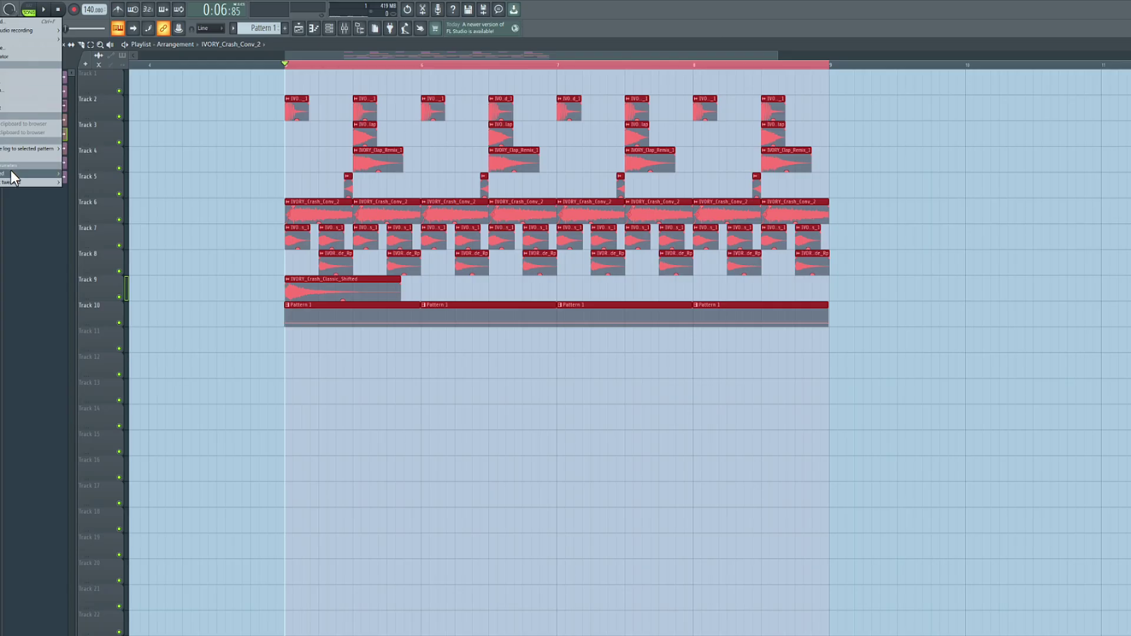
{"action": "mouse_move", "coordinate": [11, 175]}
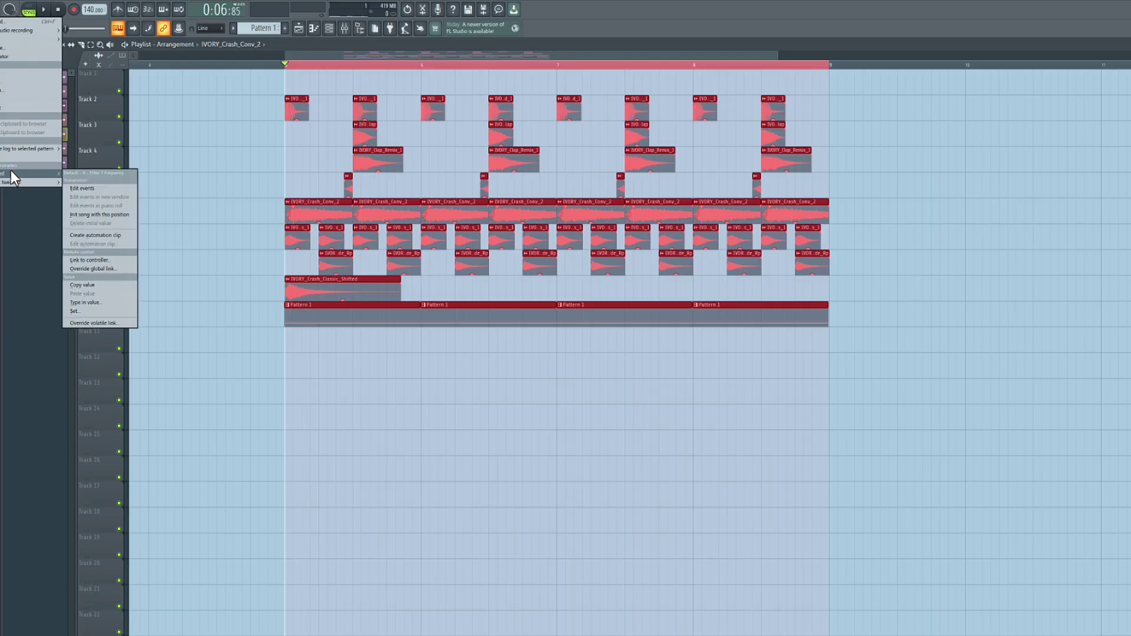
{"action": "left_click", "coordinate": [106, 235]}
{"action": "left_click_drag", "start_coordinate": [355, 71], "coordinate": [358, 344]}
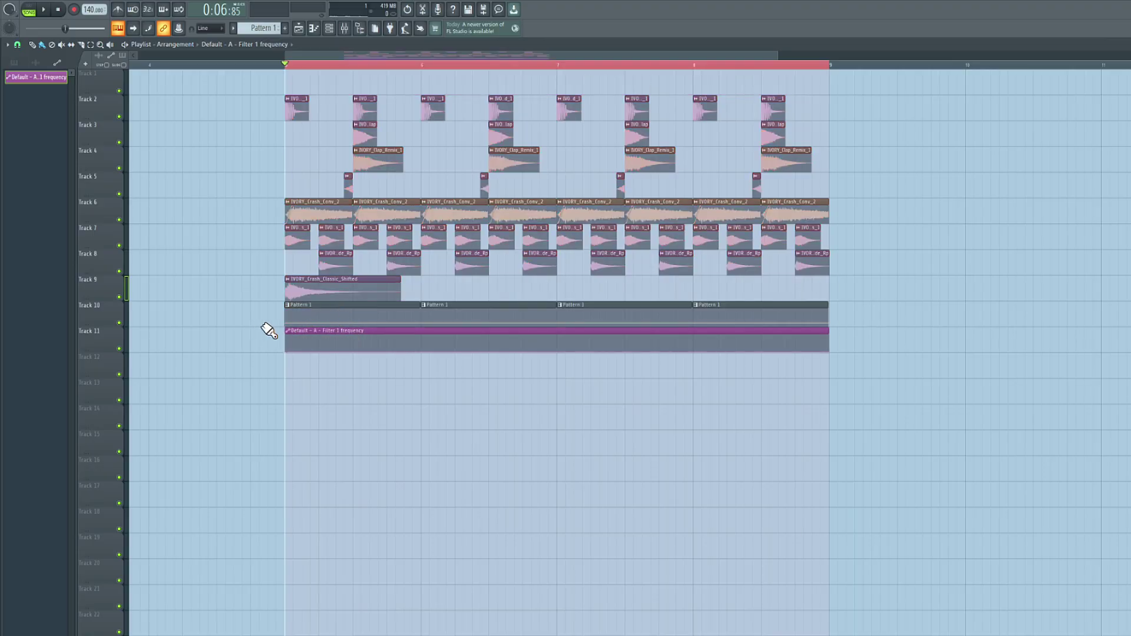
Solo Tracks 10 and 11 and shape the filter automation into a low ramp over bar 5's first beat with a sharp drop, auditioning it.
{"action": "scroll", "coordinate": [337, 351], "scroll_direction": "up", "scroll_amount": 2}
{"action": "left_click", "coordinate": [119, 323], "text": "ctrl"}
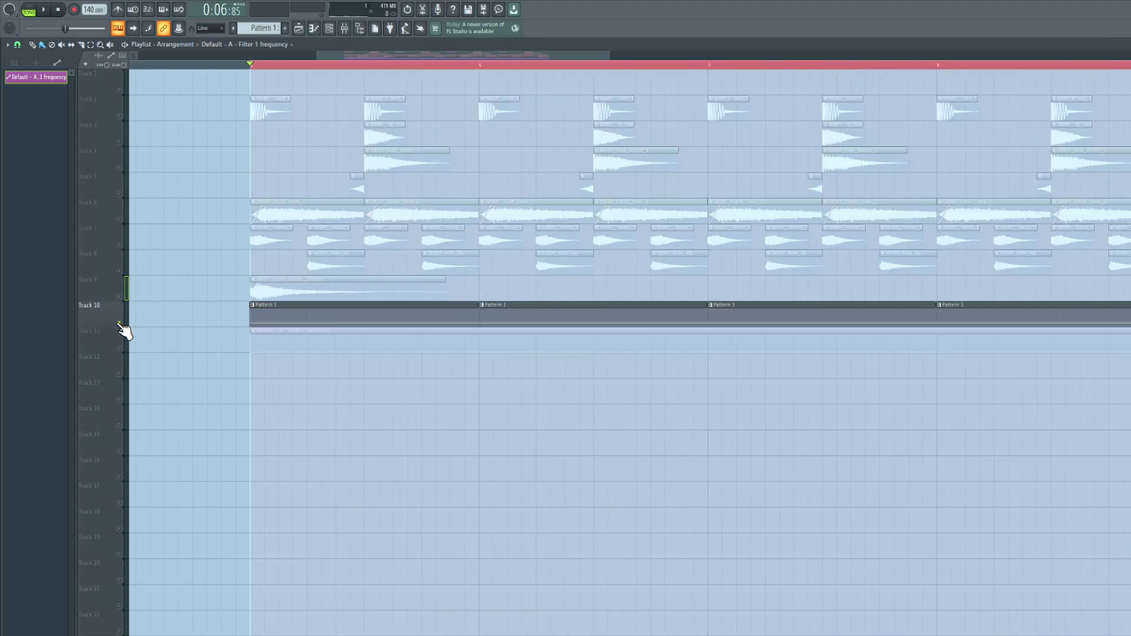
{"action": "left_click", "coordinate": [119, 349]}
{"action": "scroll", "coordinate": [281, 350], "scroll_direction": "up", "scroll_amount": 3}
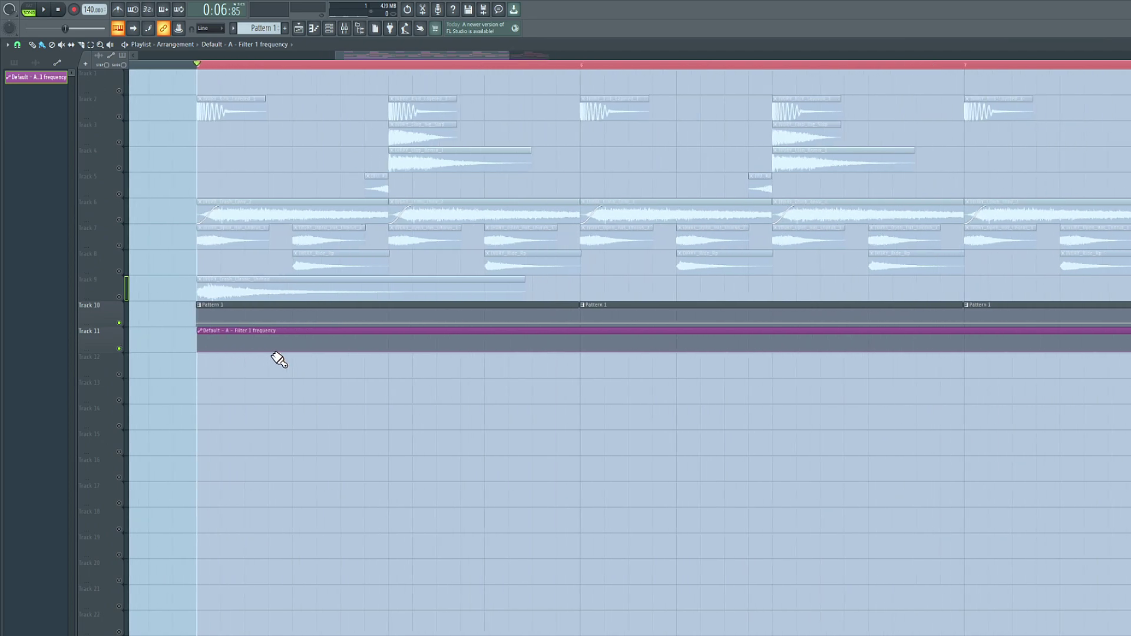
{"action": "left_click_drag", "start_coordinate": [299, 347], "coordinate": [298, 358]}
{"action": "key", "text": "space"}
{"action": "key", "text": "space"}
{"action": "key", "text": "space"}
{"action": "key", "text": "space"}
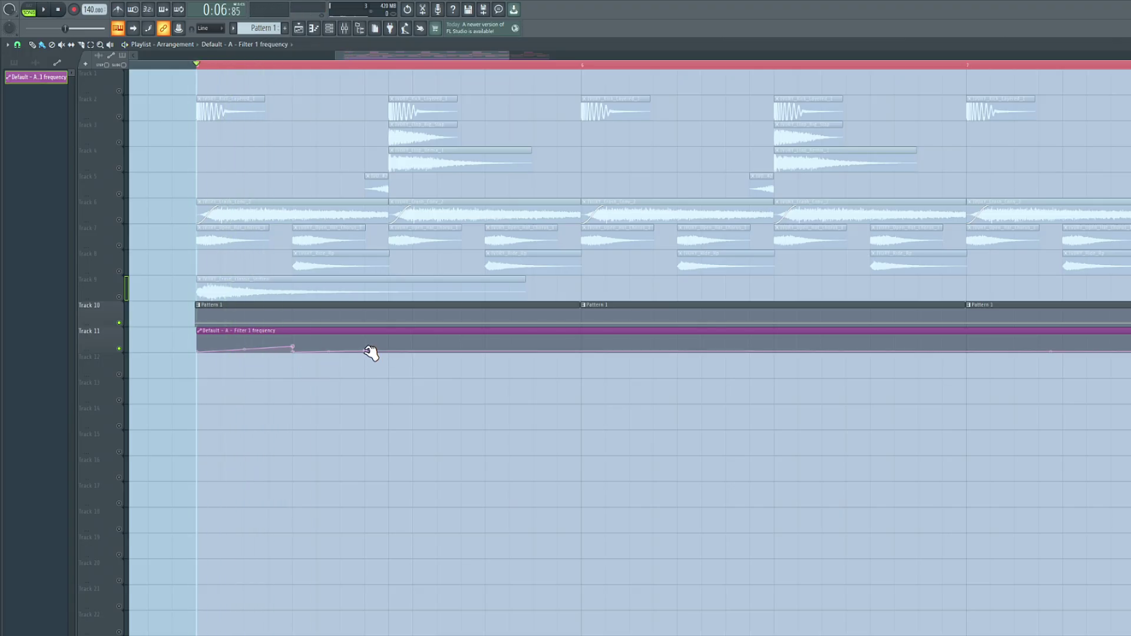
Shorten the Filter 1 frequency clip to half a bar, place a copy in bar 5's second half and audition both.
{"action": "scroll", "coordinate": [392, 371], "scroll_direction": "down", "scroll_amount": 3}
{"action": "scroll", "coordinate": [410, 368], "scroll_direction": "down", "scroll_amount": 4}
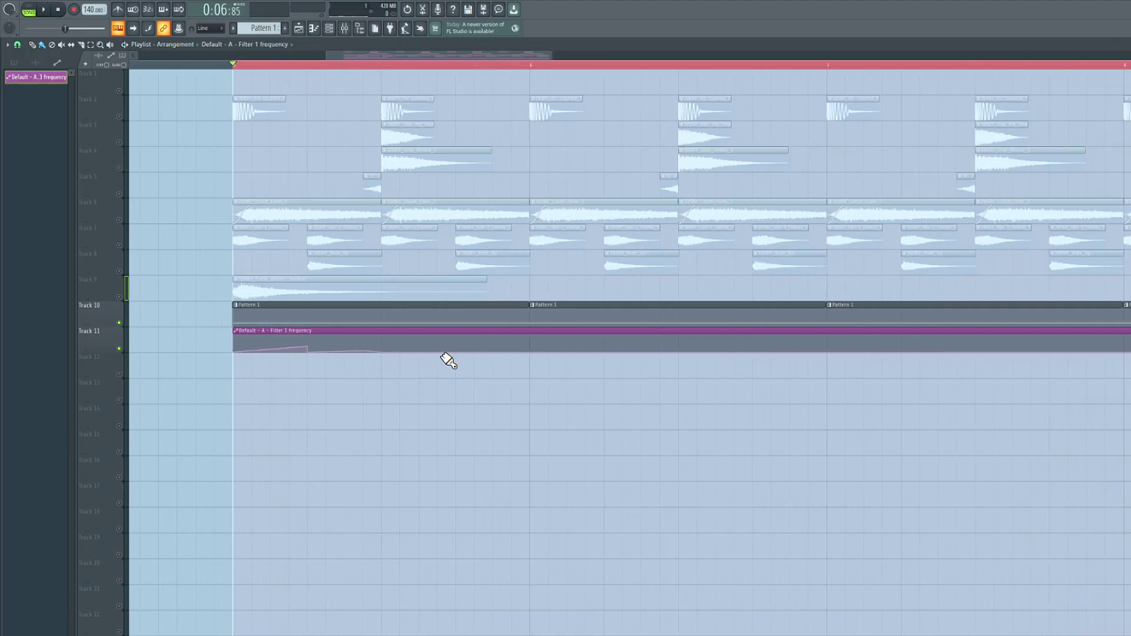
{"action": "left_click_drag", "start_coordinate": [897, 331], "coordinate": [415, 331]}
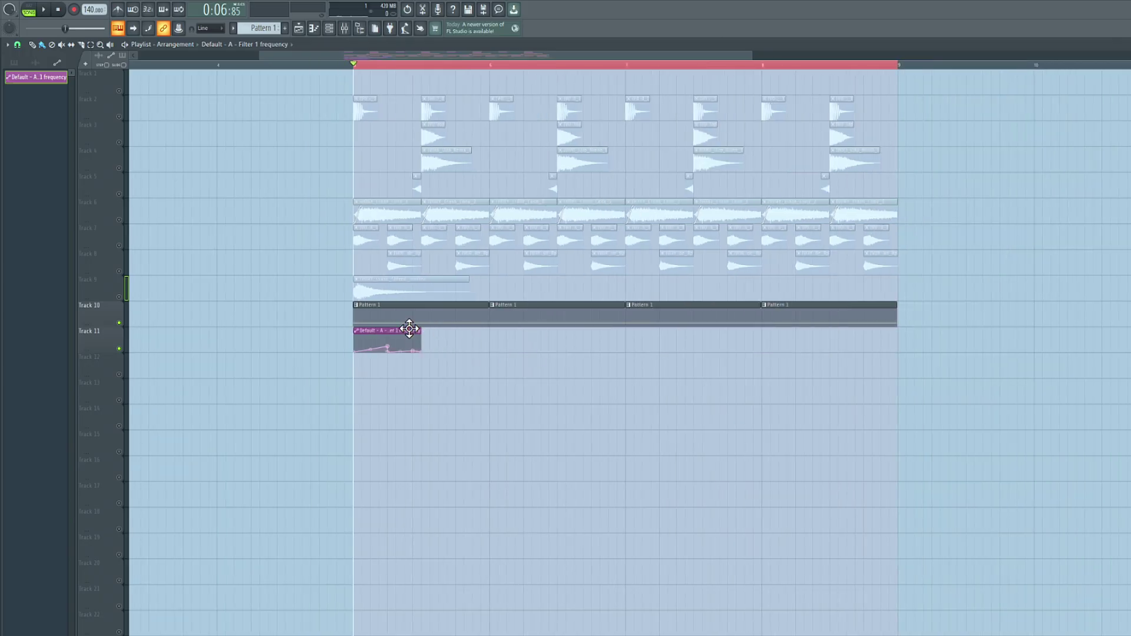
{"action": "left_click", "coordinate": [427, 331]}
{"action": "key", "text": "space"}
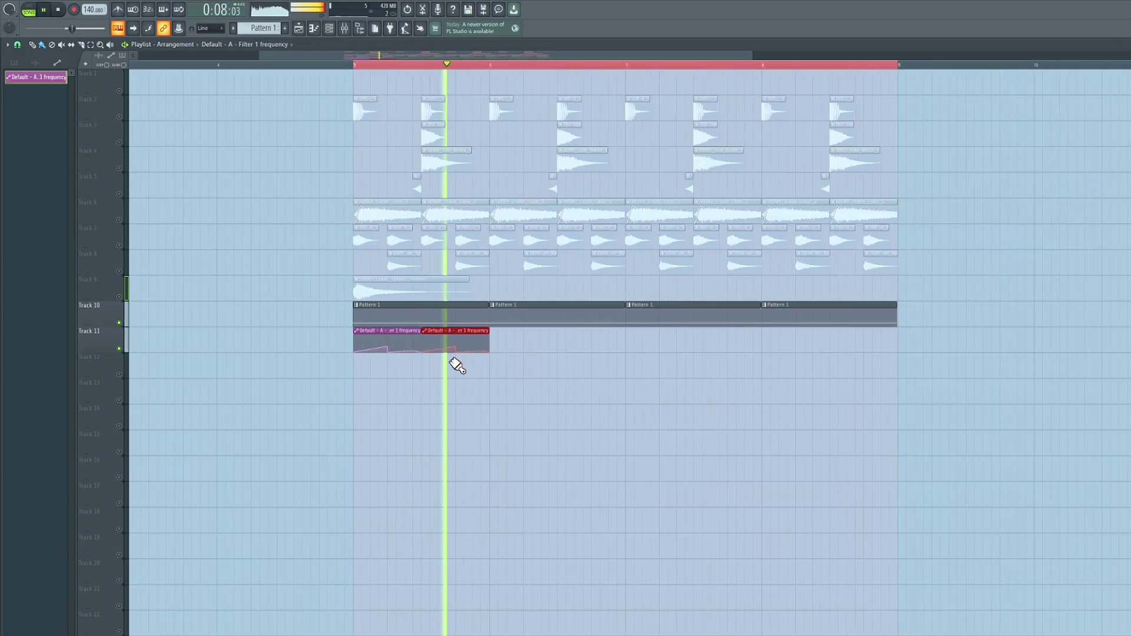
{"action": "key", "text": "space"}
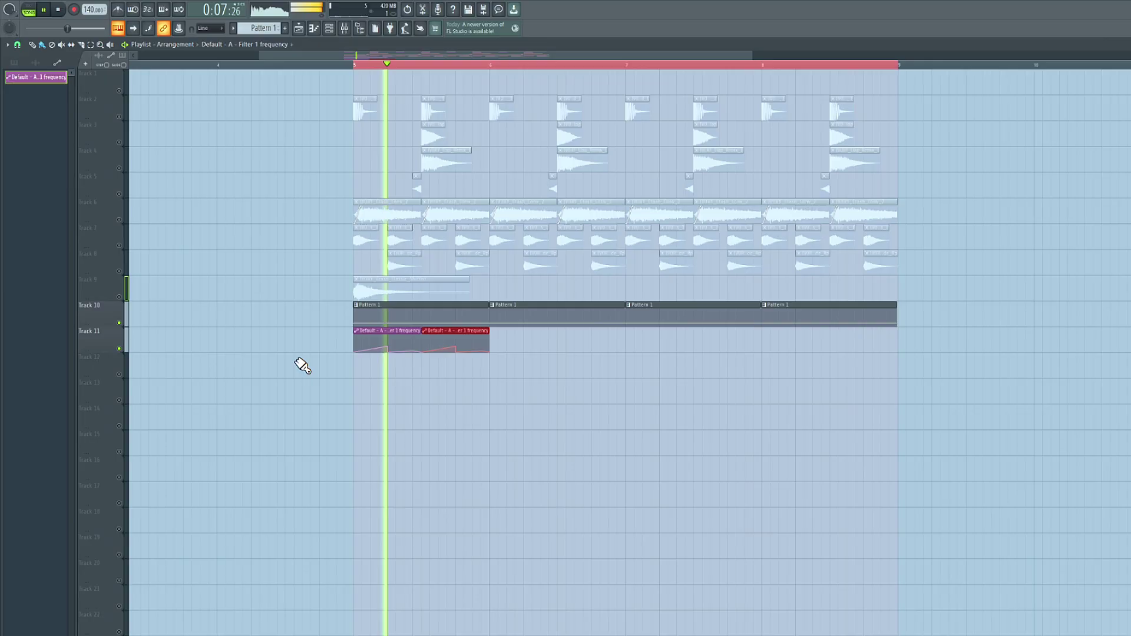
Try a much higher peak in the Filter 1 frequency automation, audition it and lower the peak again.
{"action": "left_click", "coordinate": [119, 348]}
{"action": "left_click", "coordinate": [120, 349]}
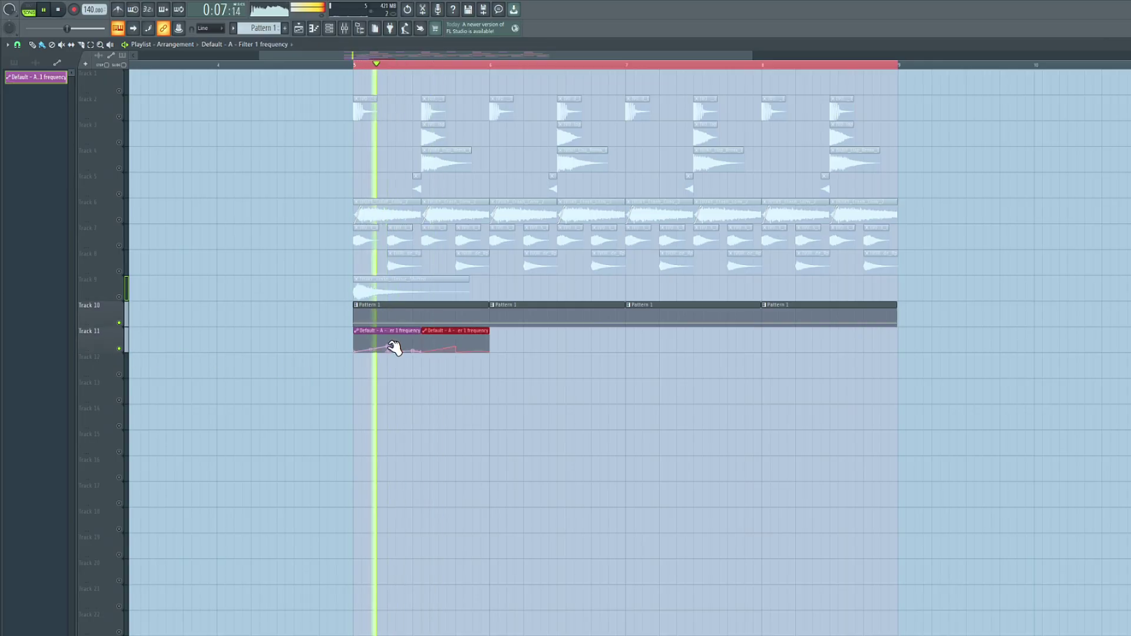
{"action": "left_click_drag", "start_coordinate": [388, 347], "coordinate": [389, 335]}
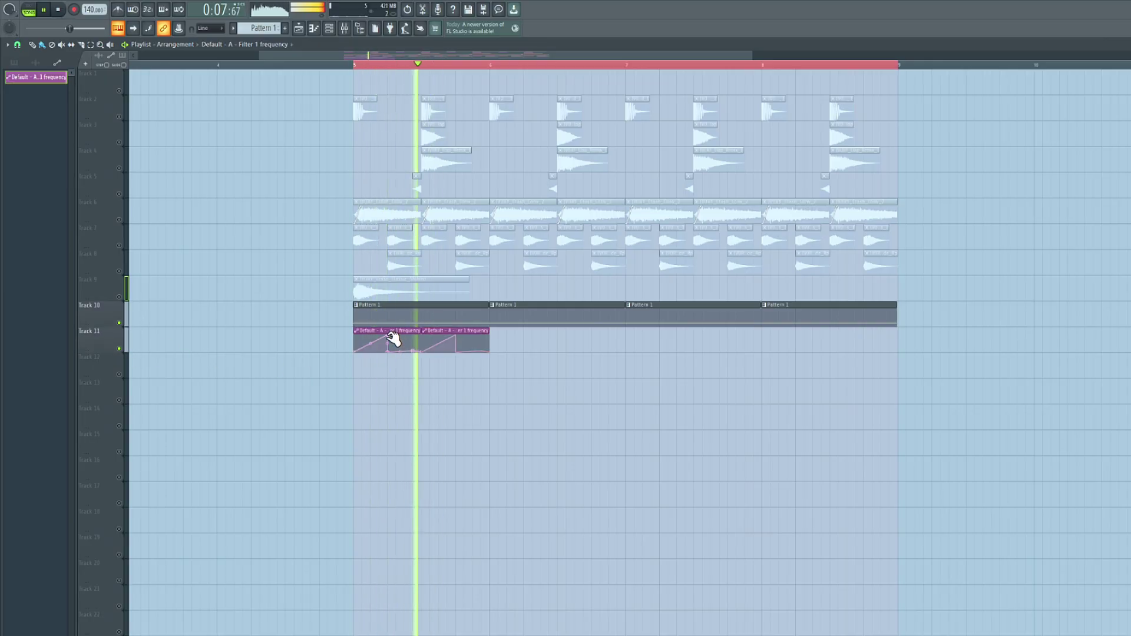
{"action": "key", "text": "space"}
{"action": "left_click_drag", "start_coordinate": [395, 337], "coordinate": [392, 349]}
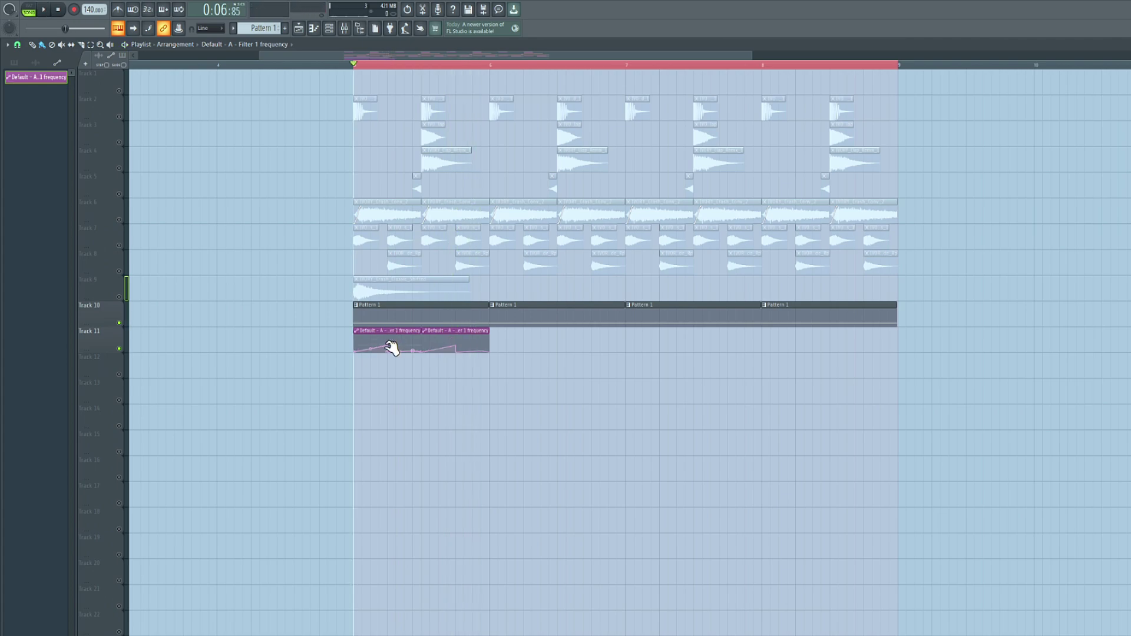
Filter the channels to Unsorted, open the Default Harmor and adjust the phaser's keyboard tracking during playback.
{"action": "left_click", "coordinate": [330, 30]}
{"action": "left_click", "coordinate": [64, 44]}
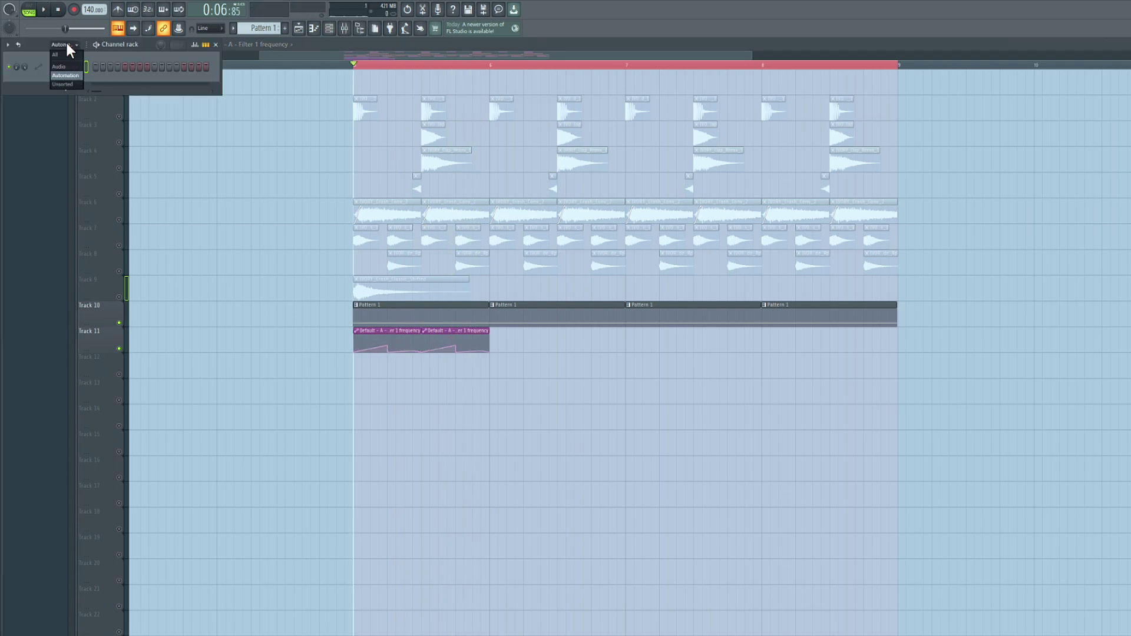
{"action": "left_click", "coordinate": [62, 84]}
{"action": "left_click", "coordinate": [65, 80]}
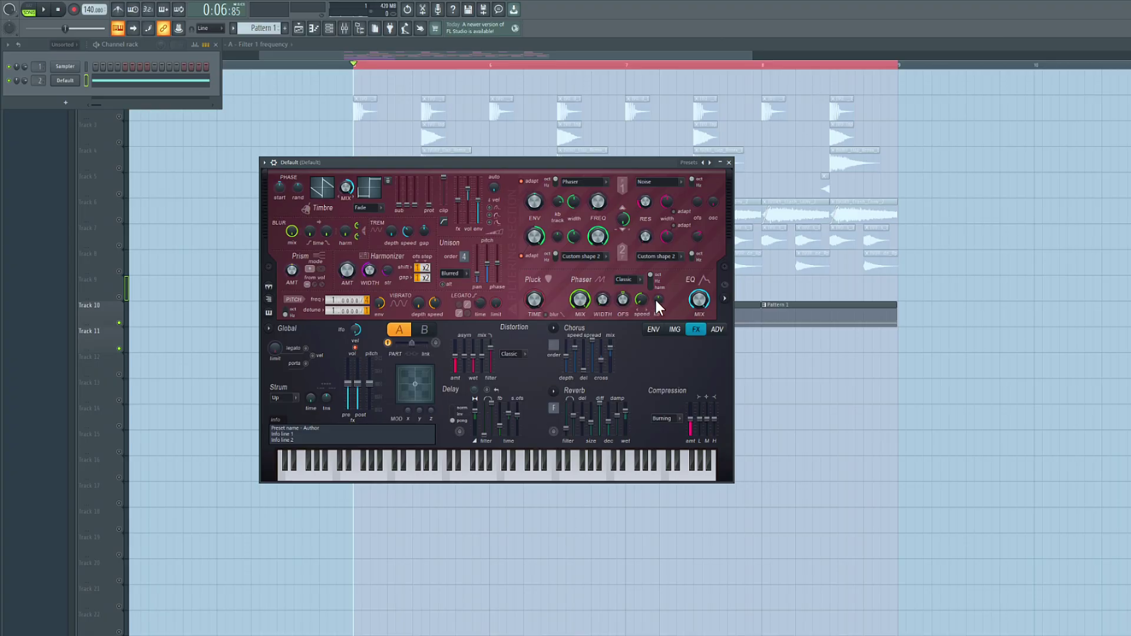
{"action": "key", "text": "space"}
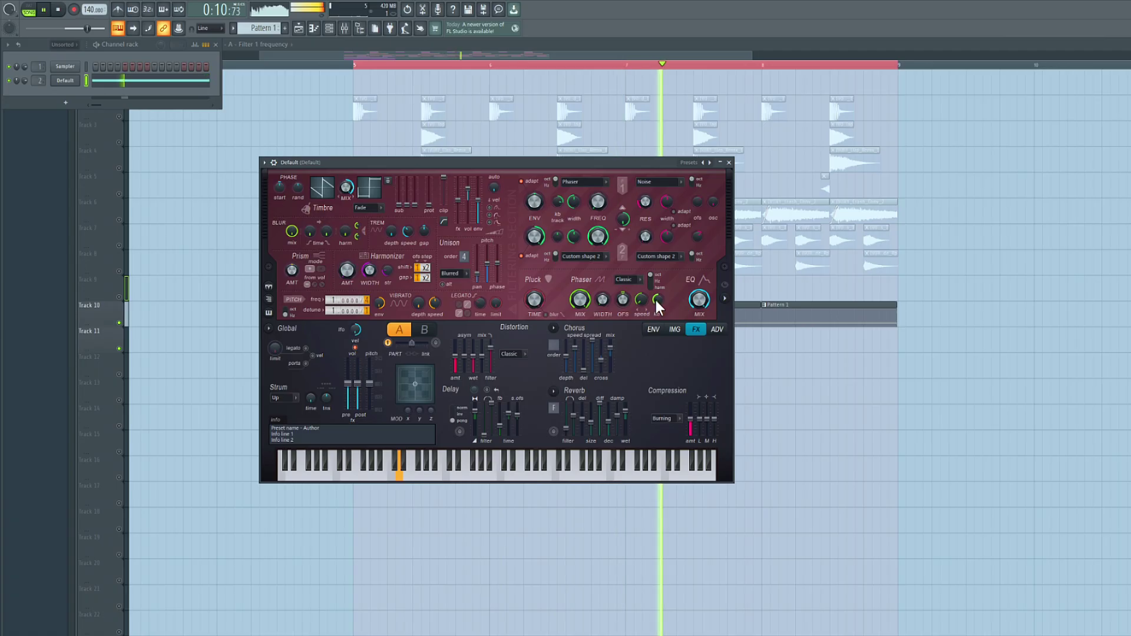
{"action": "key", "text": "space"}
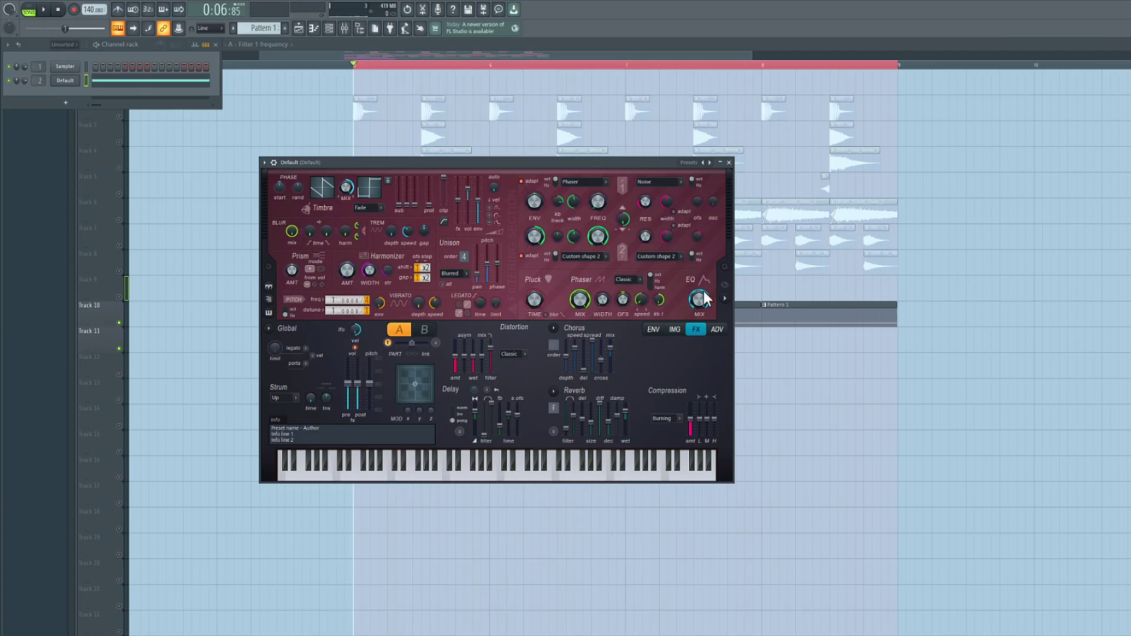
Close Harmor and create an automation clip for its Key to phaser offset on Track 12.
{"action": "left_click", "coordinate": [748, 299]}
{"action": "left_click", "coordinate": [0, 10]}
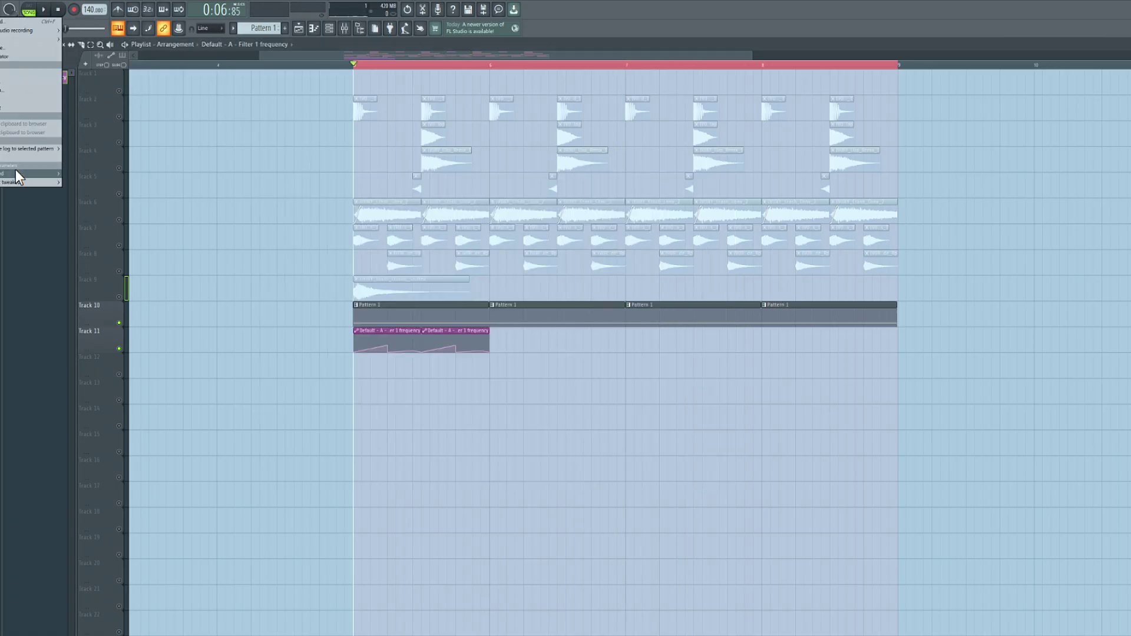
{"action": "mouse_move", "coordinate": [16, 171]}
{"action": "left_click", "coordinate": [100, 232]}
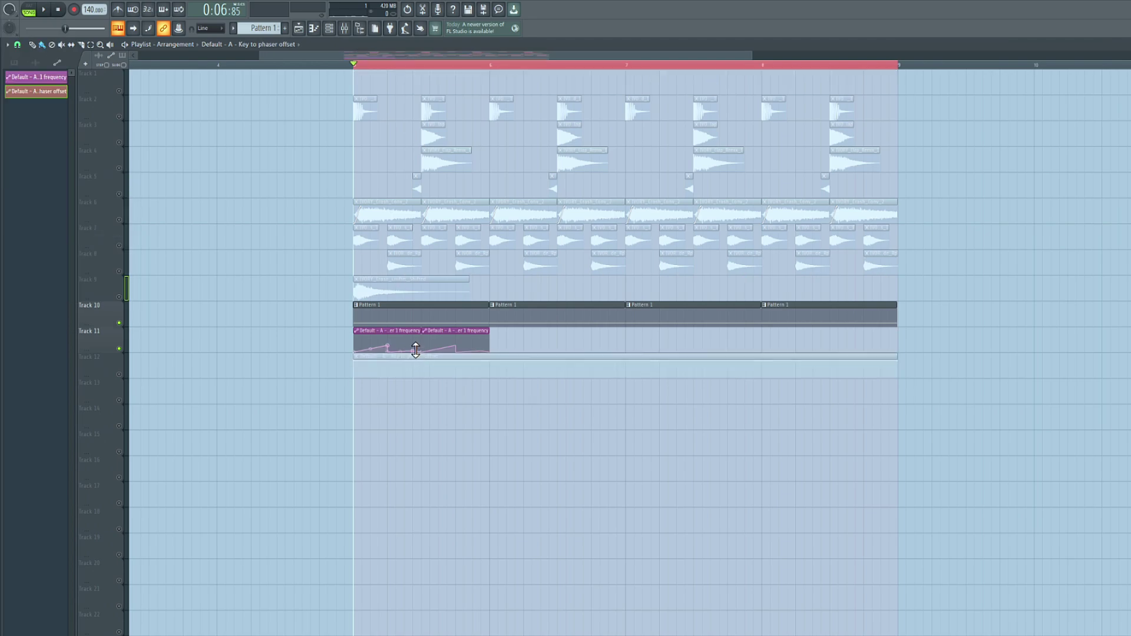
Enable Track 12 and shape the phaser offset automation to rise and fall back within bar 5's first beat, auditioning it.
{"action": "scroll", "coordinate": [389, 354], "scroll_direction": "up", "scroll_amount": 3}
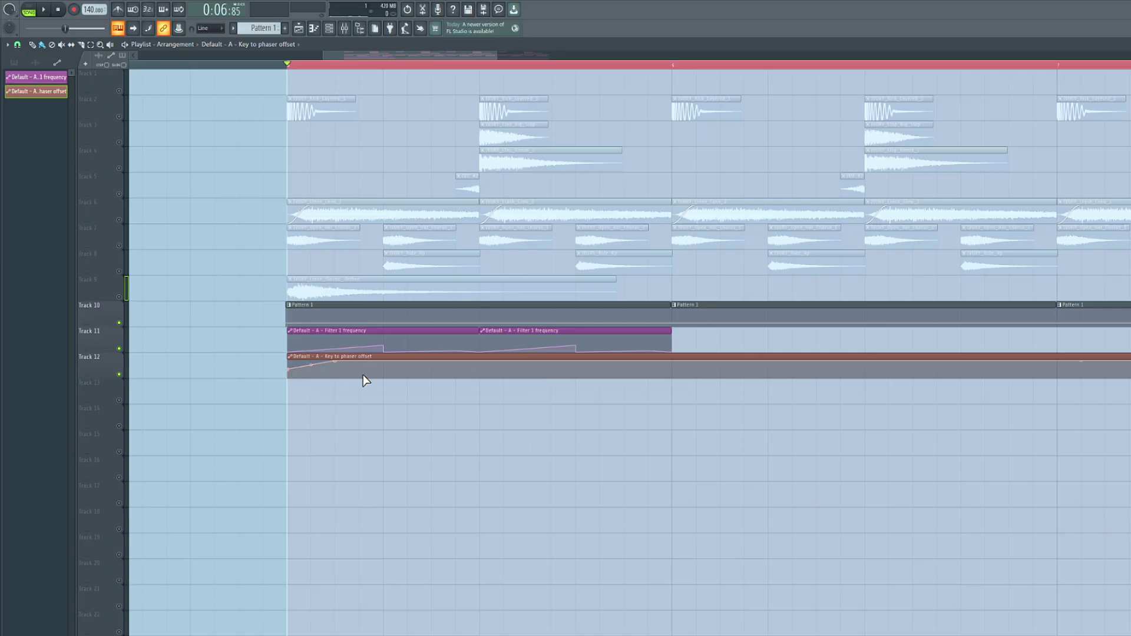
{"action": "left_click_drag", "start_coordinate": [363, 375], "coordinate": [347, 375]}
{"action": "key", "text": "space"}
{"action": "key", "text": "space"}
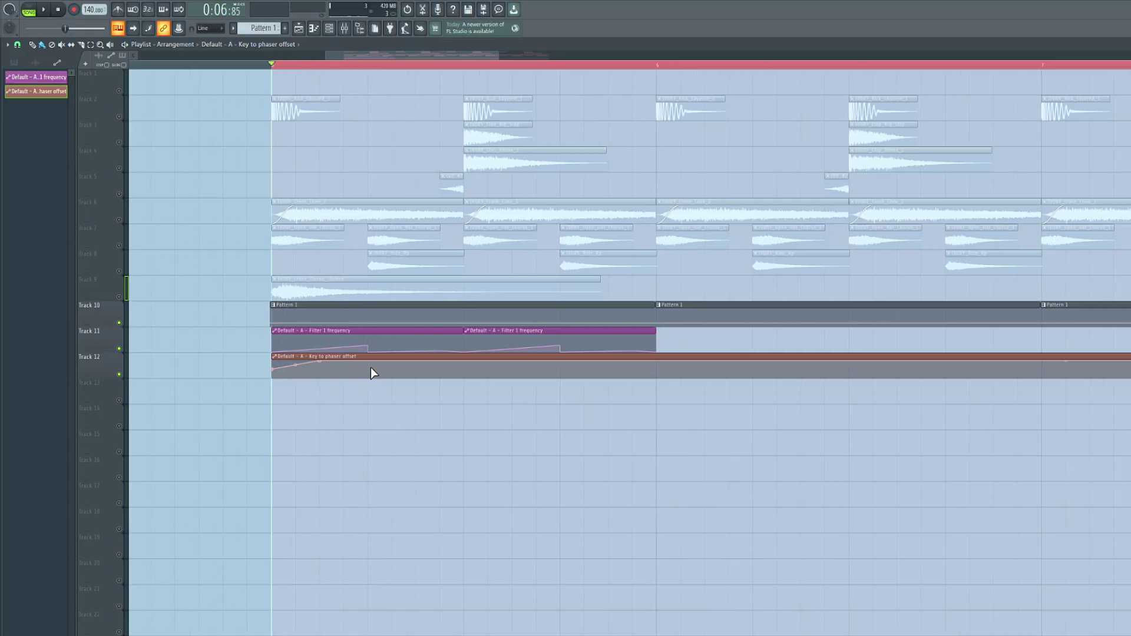
{"action": "right_click", "coordinate": [370, 367]}
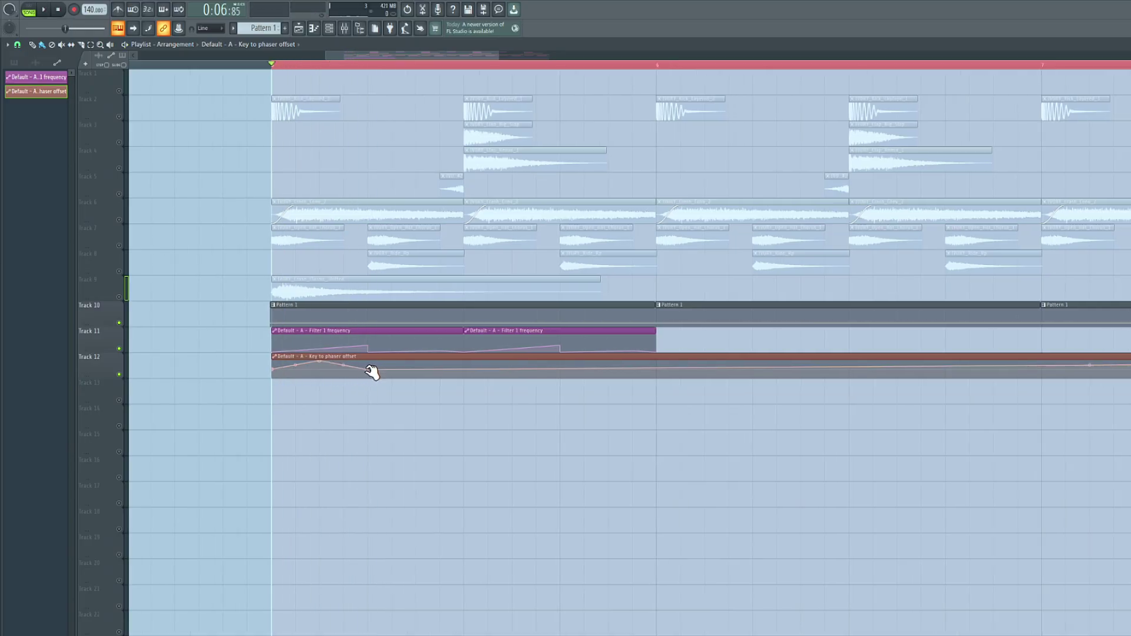
{"action": "left_click_drag", "start_coordinate": [372, 371], "coordinate": [371, 371]}
{"action": "key", "text": "space"}
Move the phaser offset automation's peak closer to the start of bar 5 and audition the faster rise.
{"action": "scroll", "coordinate": [383, 389], "scroll_direction": "down", "scroll_amount": 3}
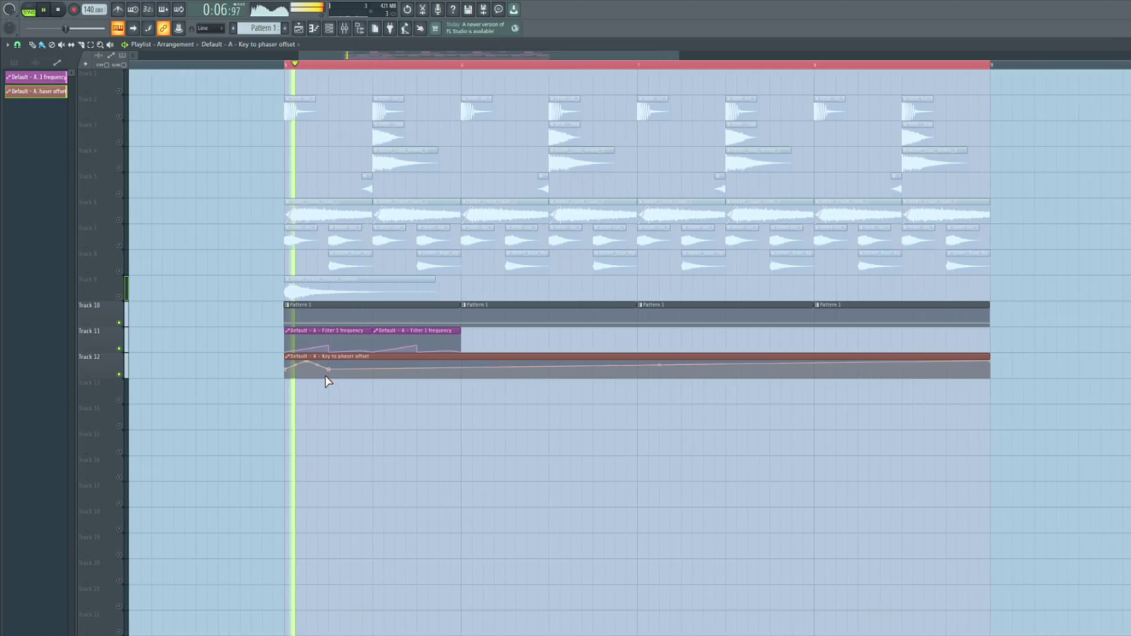
{"action": "key", "text": "space"}
{"action": "scroll", "coordinate": [330, 376], "scroll_direction": "up", "scroll_amount": 2}
{"action": "scroll", "coordinate": [319, 366], "scroll_direction": "down", "scroll_amount": 2}
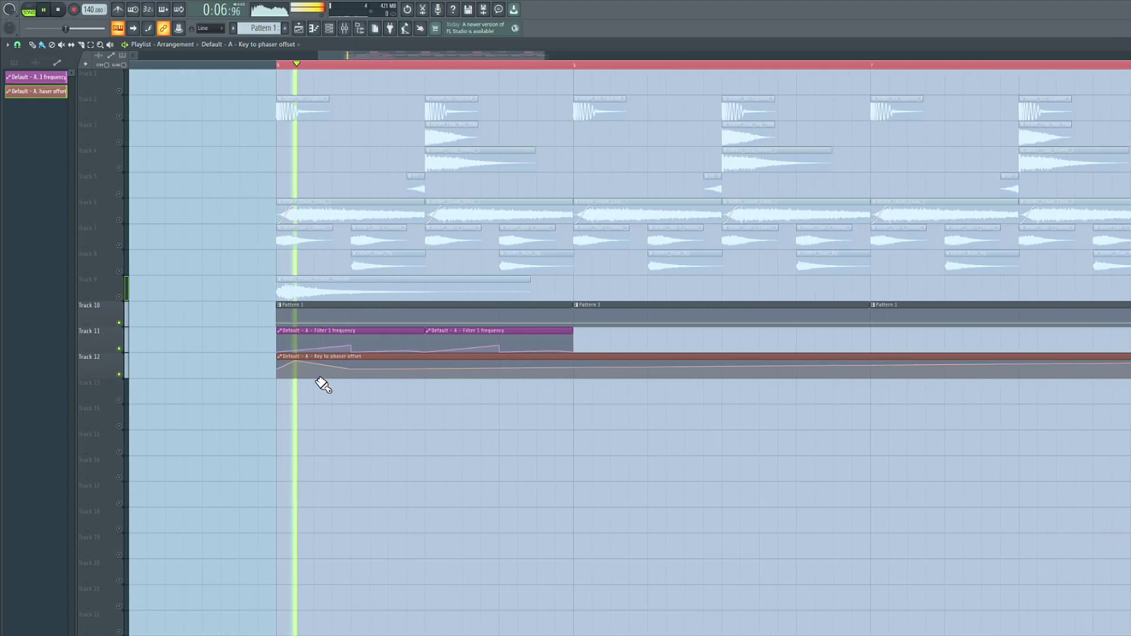
{"action": "key", "text": "space"}
{"action": "key", "text": "space"}
{"action": "key", "text": "space"}
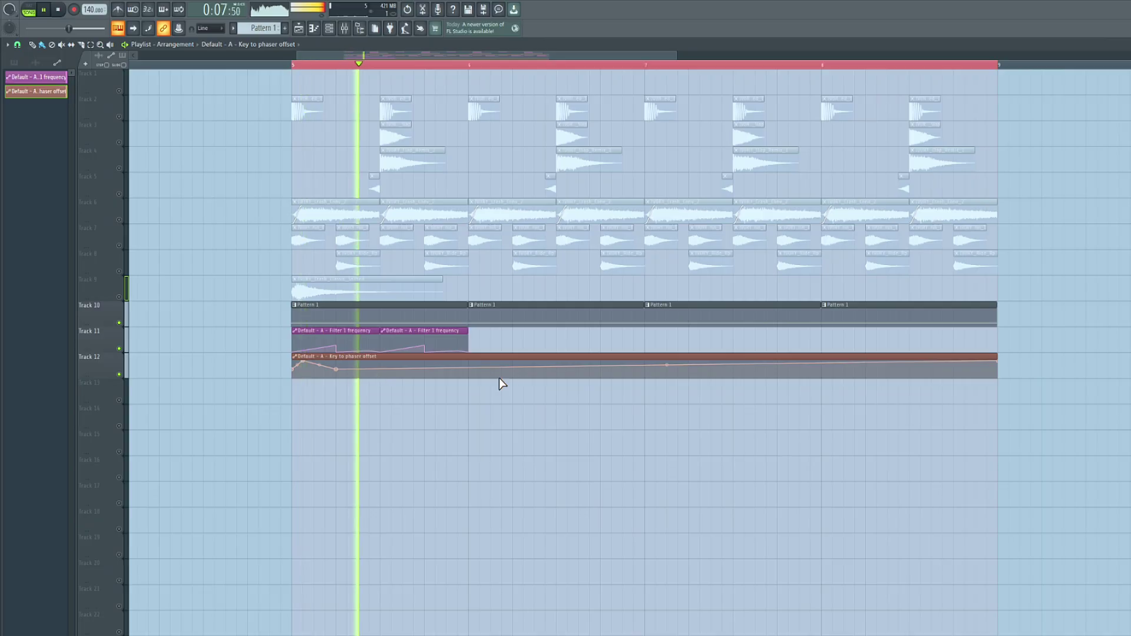
{"action": "key", "text": "space"}
Shorten the Key to phaser offset clip to one bar, ending at bar 6, and audition it with the bass.
{"action": "left_click_drag", "start_coordinate": [996, 357], "coordinate": [470, 372]}
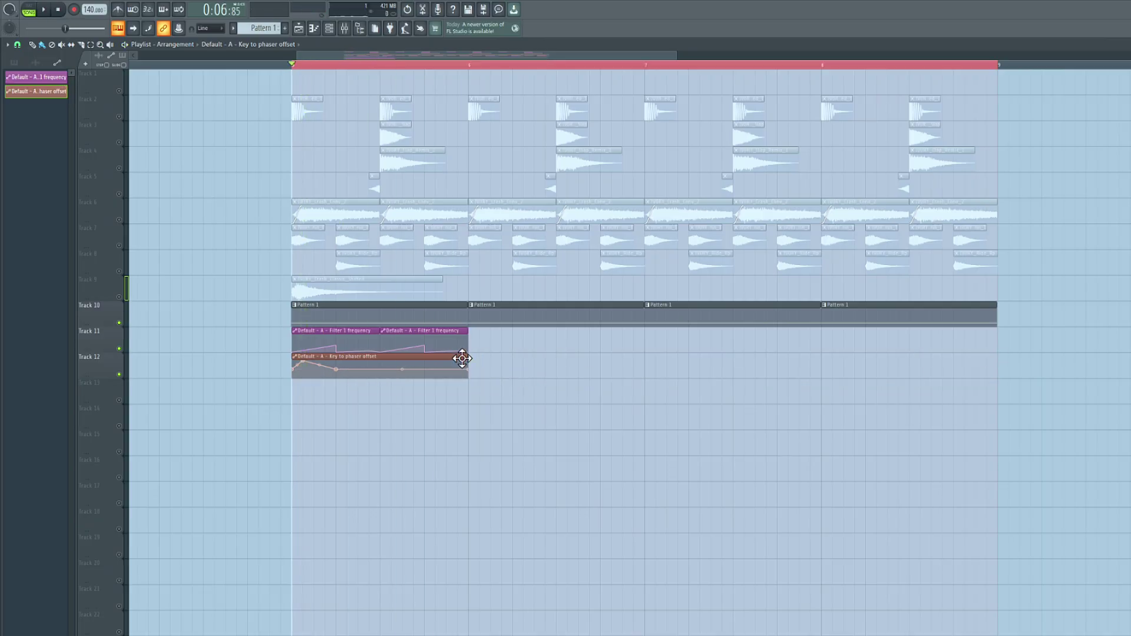
{"action": "key", "text": "space"}
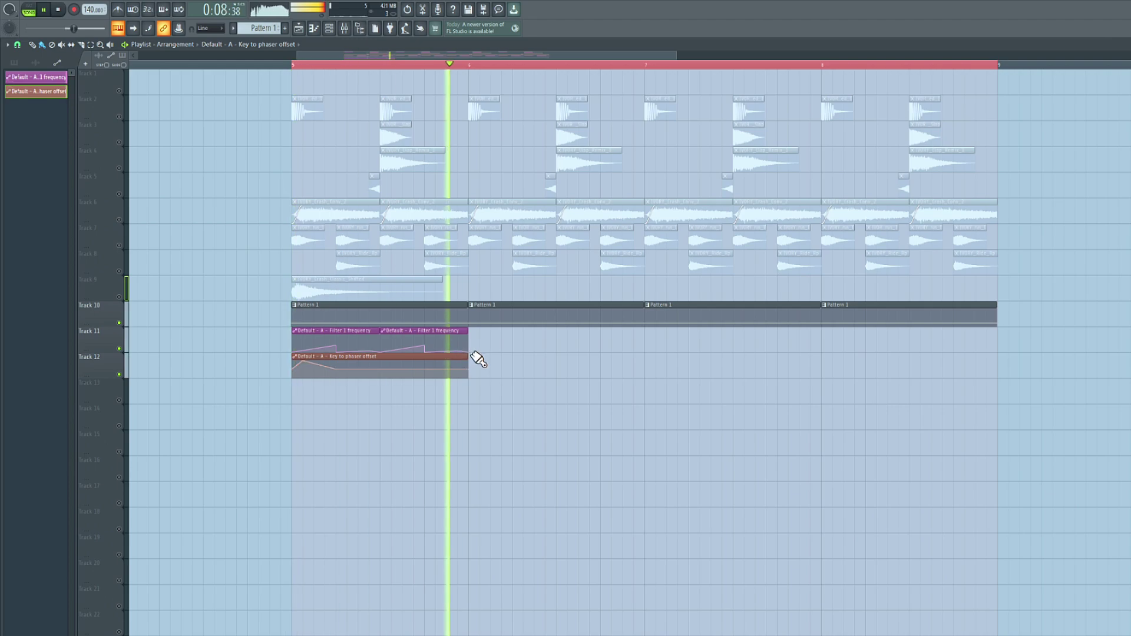
{"action": "key", "text": "space"}
{"action": "key", "text": "space"}
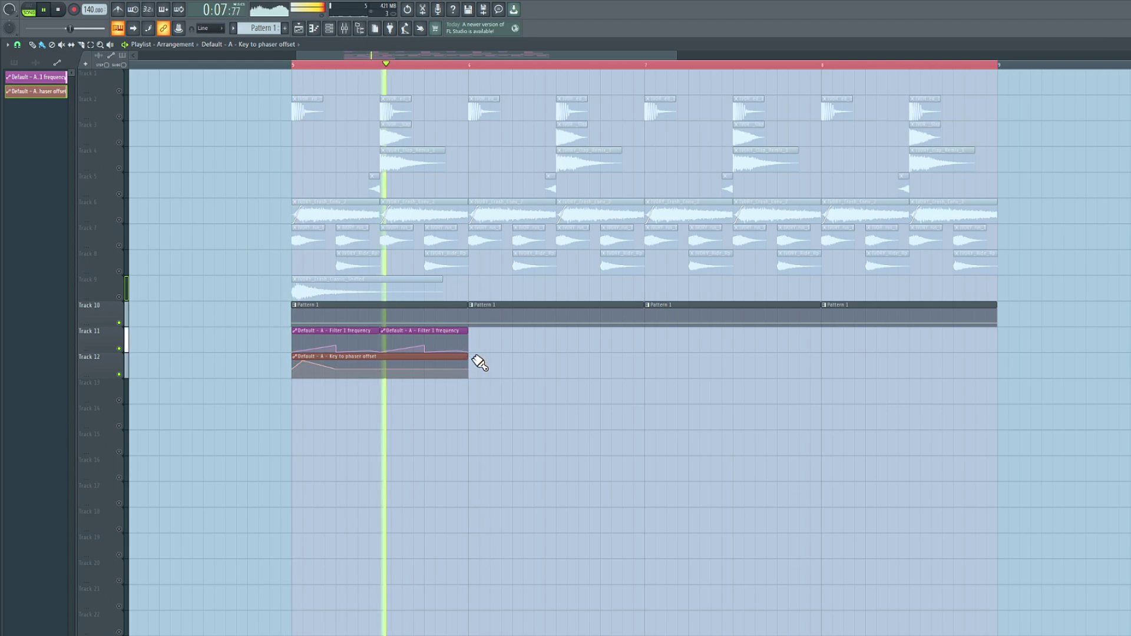
{"action": "key", "text": "space"}
Filter the channels to Unsorted, reopen the Default Harmor and adjust the phaser width during playback.
{"action": "left_click", "coordinate": [328, 30]}
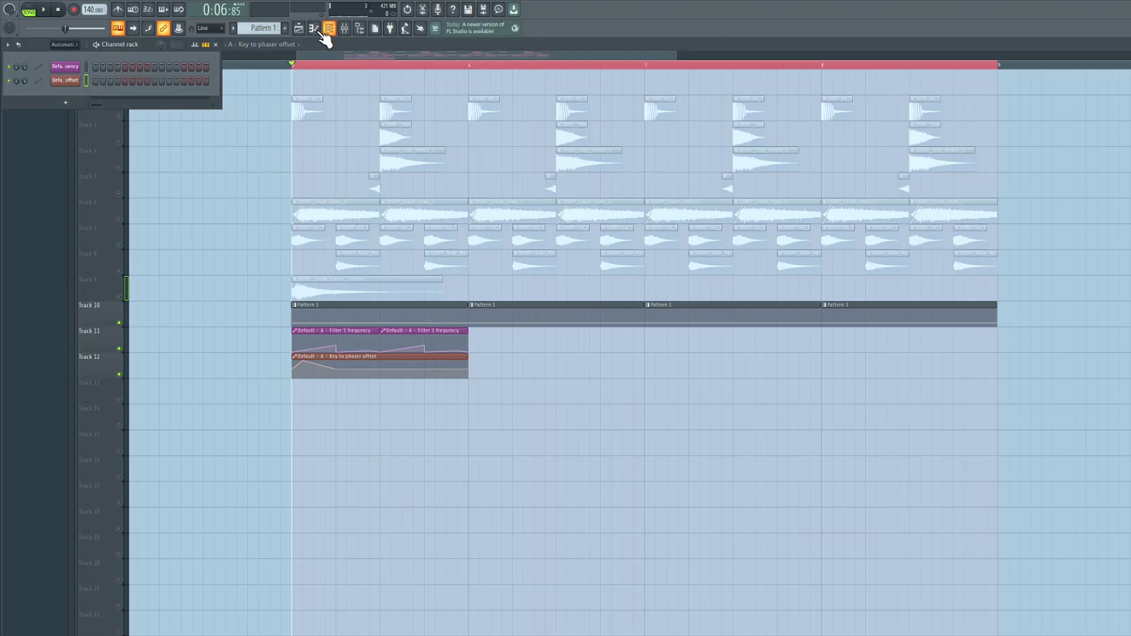
{"action": "left_click", "coordinate": [65, 84]}
{"action": "left_click", "coordinate": [65, 80]}
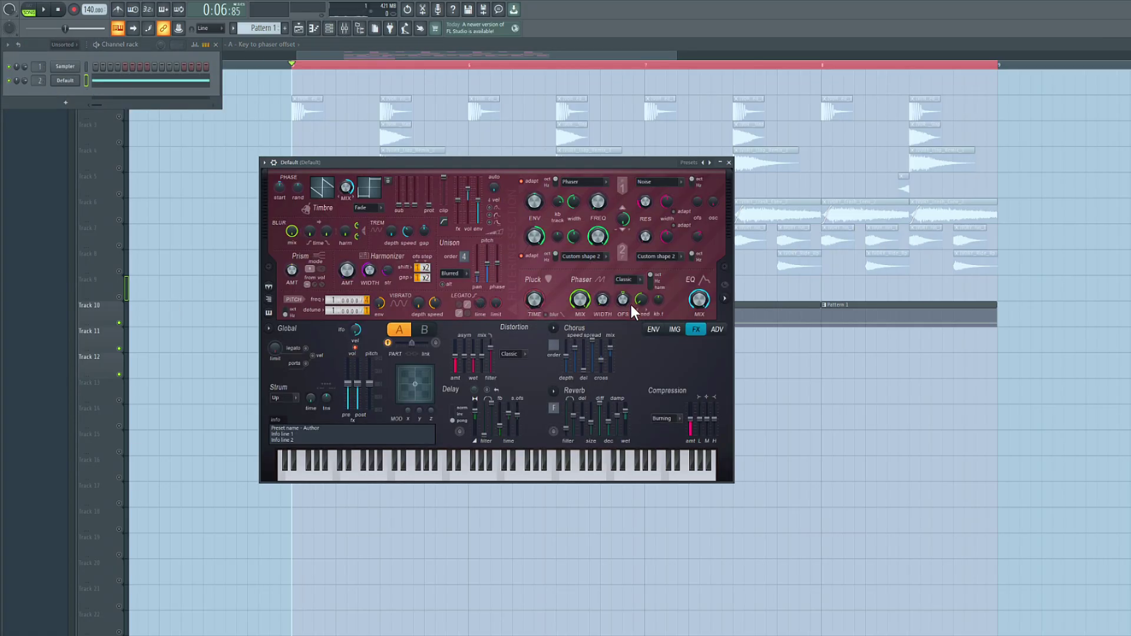
{"action": "key", "text": "space"}
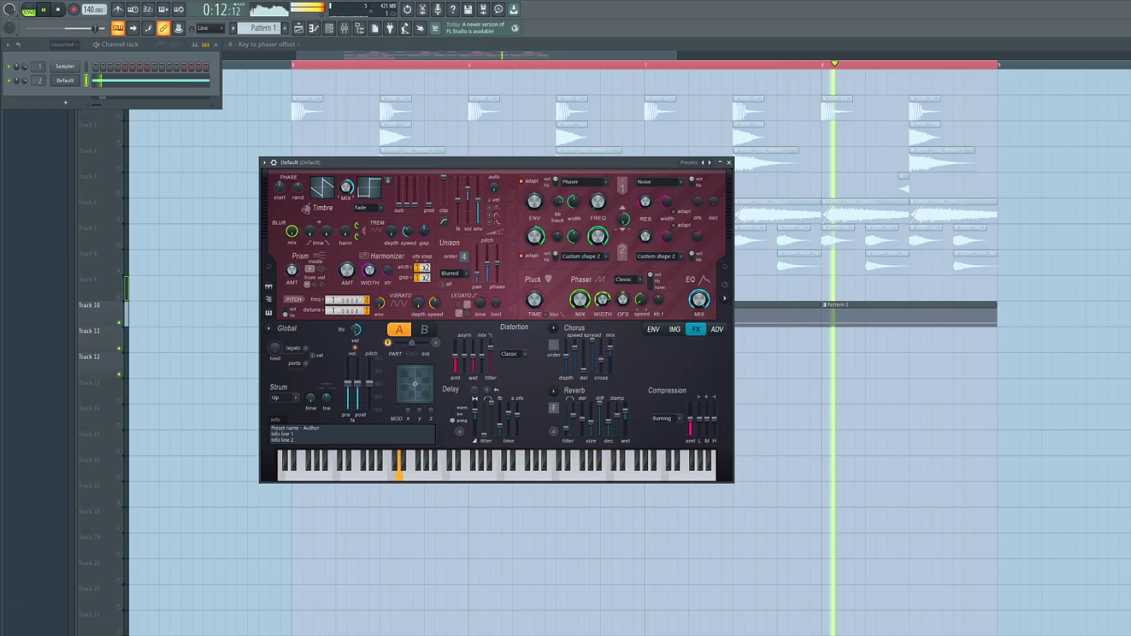
{"action": "key", "text": "space"}
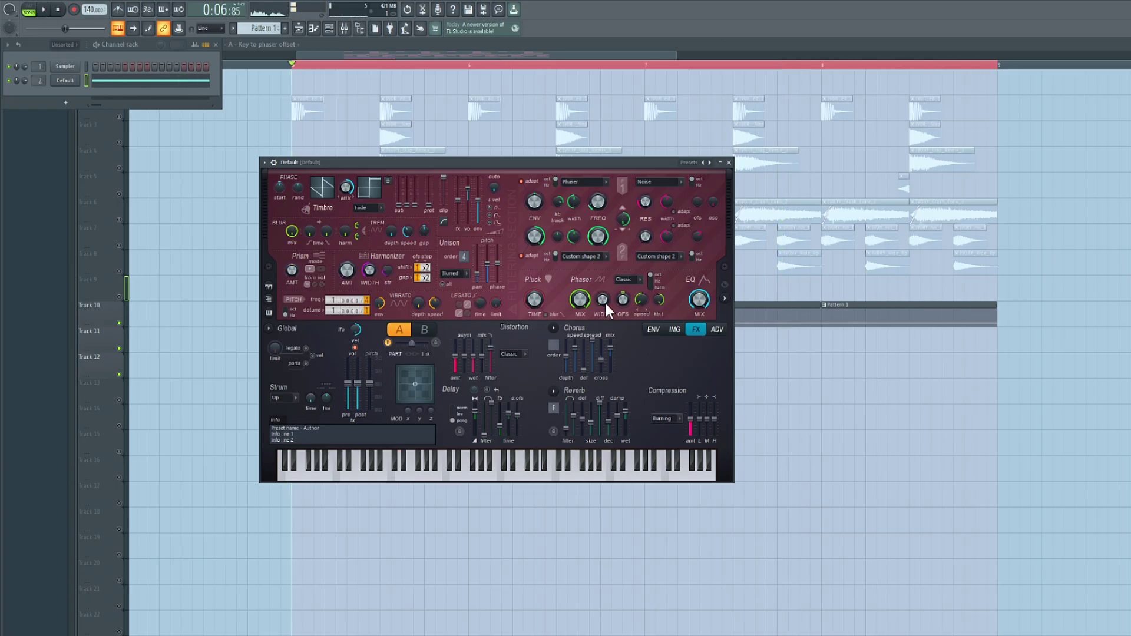
Create an automation clip for Harmor's Phaser width across the selected bars.
{"action": "left_click", "coordinate": [1, 9]}
{"action": "mouse_move", "coordinate": [10, 175]}
{"action": "left_click", "coordinate": [104, 235]}
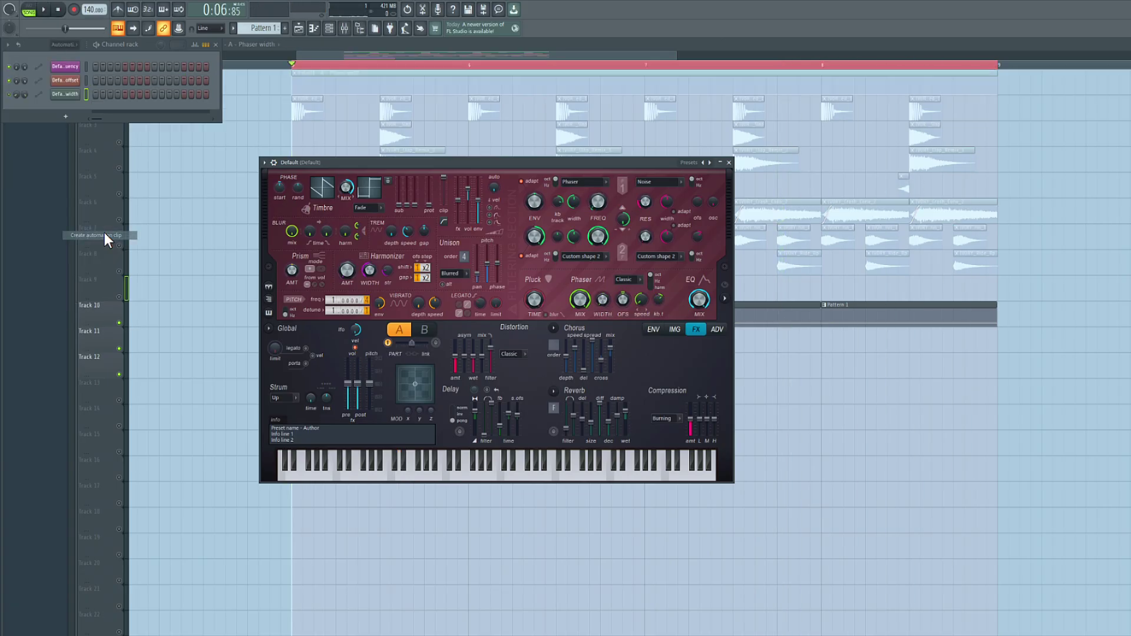
Place the Phaser width clip on Track 13, make its curve fall from maximum to minimum over bar 5's first beat, and audition it.
{"action": "left_click_drag", "start_coordinate": [371, 72], "coordinate": [371, 383]}
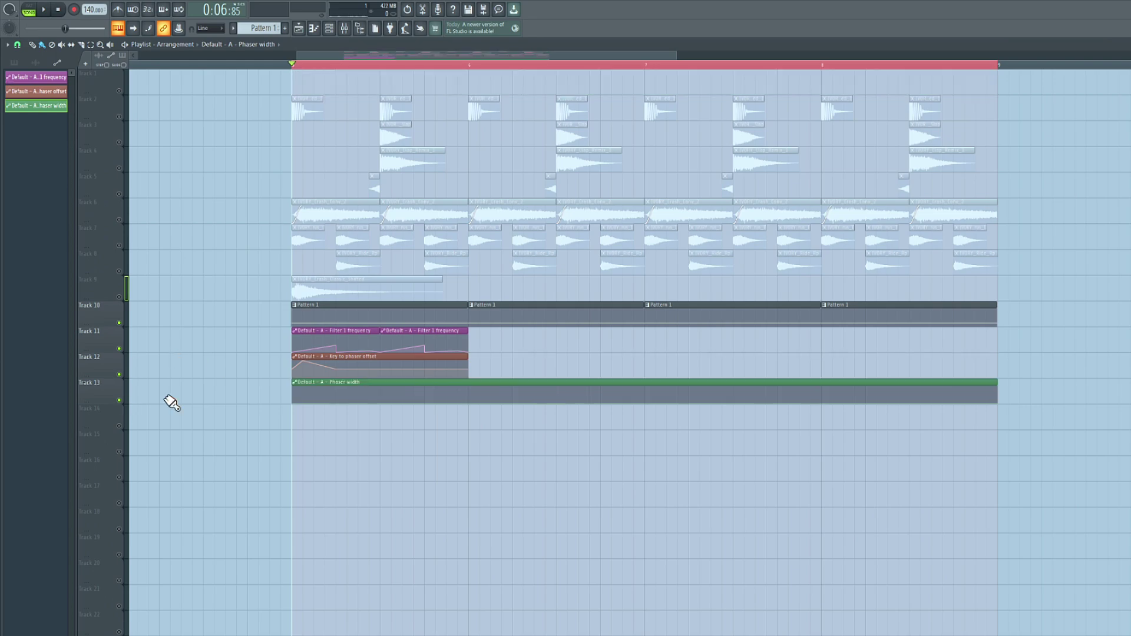
{"action": "scroll", "coordinate": [305, 408], "scroll_direction": "up", "scroll_amount": 1}
{"action": "left_click_drag", "start_coordinate": [295, 391], "coordinate": [350, 423]}
{"action": "key", "text": "space"}
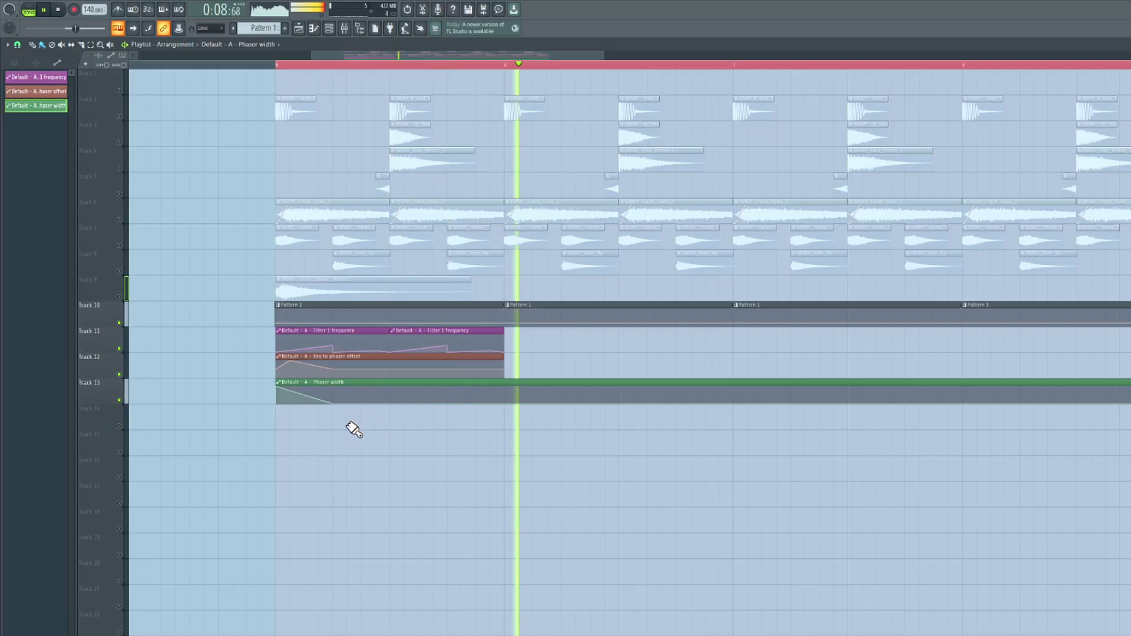
{"action": "key", "text": "space"}
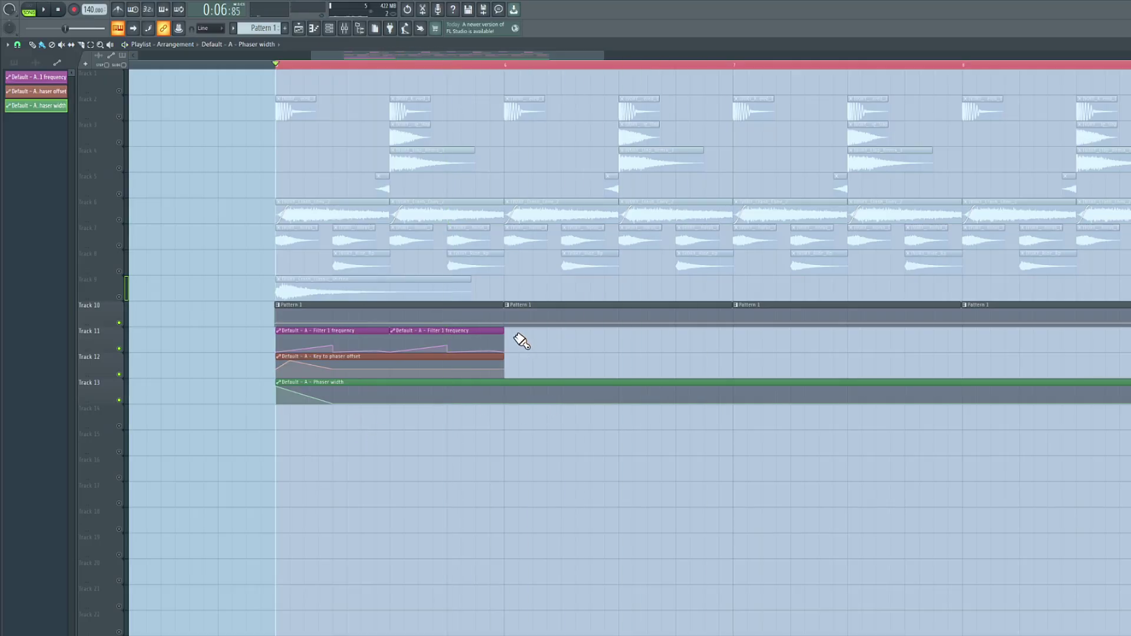
Duplicate bar 5's Filter 1 frequency and Key to phaser offset clips into bar 6 and clear the time selection.
{"action": "left_click_drag", "start_coordinate": [518, 336], "coordinate": [353, 362]}
{"action": "key", "text": "ctrl+b"}
{"action": "scroll", "coordinate": [648, 350], "scroll_direction": "down", "scroll_amount": 4}
{"action": "left_click_drag", "start_coordinate": [871, 334], "coordinate": [615, 331]}
{"action": "left_click", "coordinate": [471, 64]}
{"action": "key", "text": "ctrl+d"}
{"action": "scroll", "coordinate": [575, 265], "scroll_direction": "up", "scroll_amount": 4}
{"action": "left_click_drag", "start_coordinate": [576, 265], "coordinate": [523, 265]}
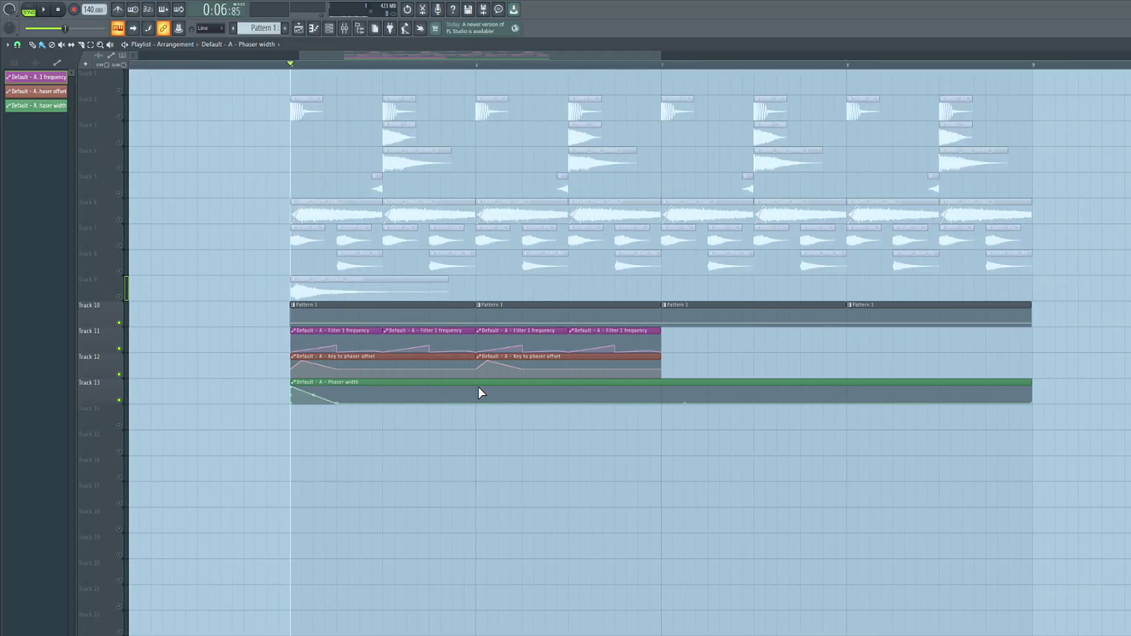
Shape a Phaser width peak at bar 7 with one-beat ramps on both sides and audition it.
{"action": "left_click_drag", "start_coordinate": [613, 402], "coordinate": [715, 419]}
{"action": "key", "text": "space"}
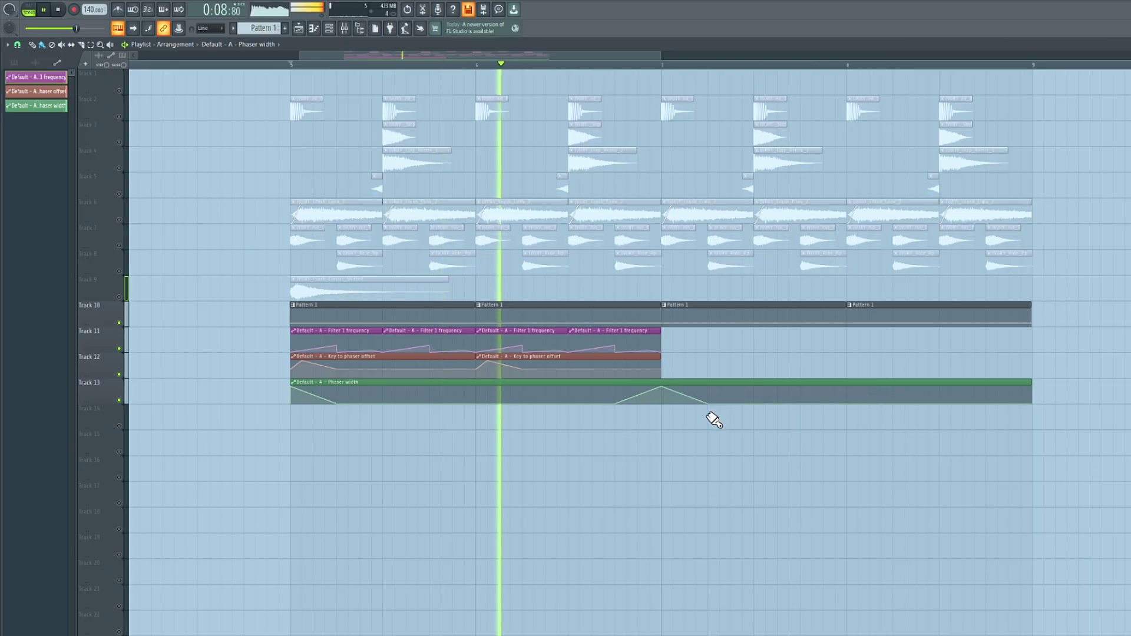
{"action": "key", "text": "space"}
Duplicate the filter frequency and phaser offset clips from bars 5 and 6 into bars 7 and 8, and play them back.
{"action": "left_click_drag", "start_coordinate": [678, 344], "coordinate": [357, 361]}
{"action": "key", "text": "ctrl+b"}
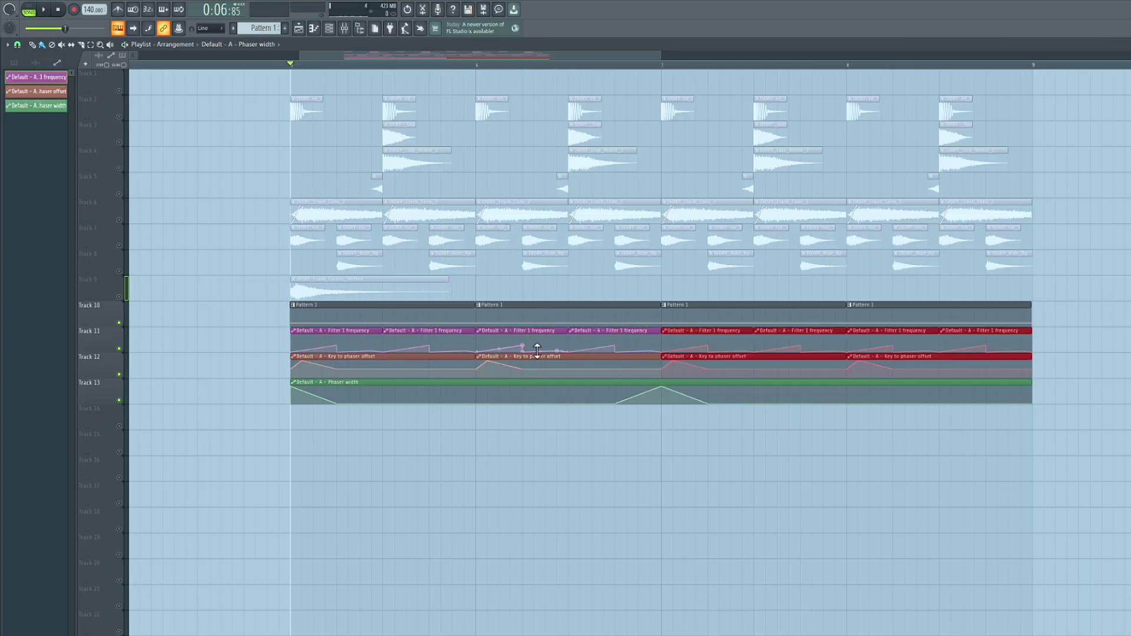
{"action": "key", "text": "space"}
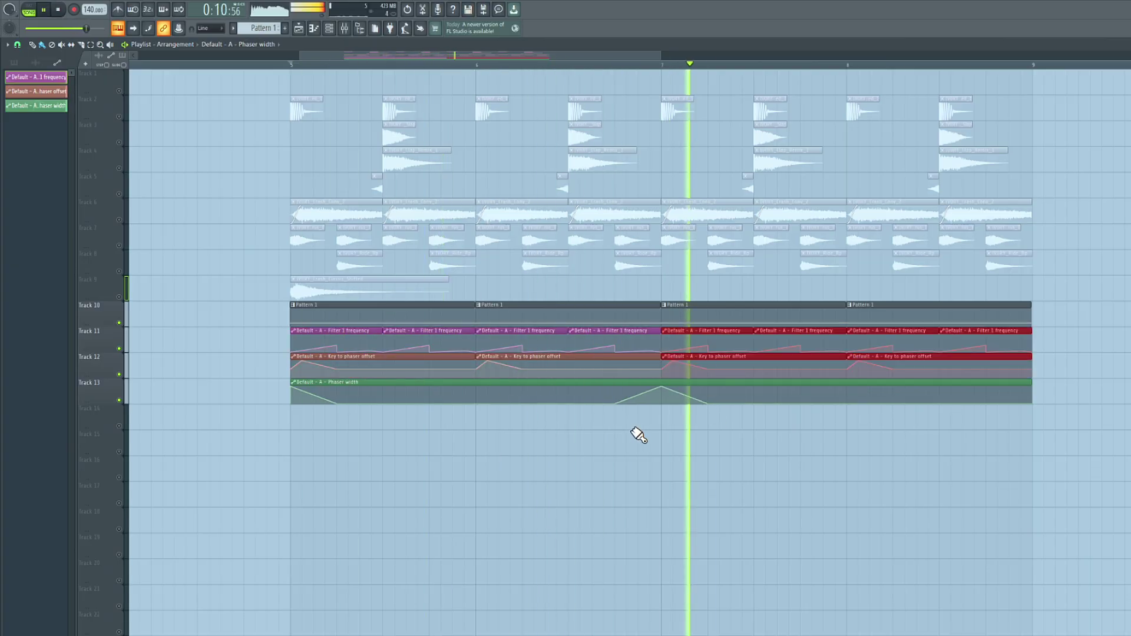
Make the Phaser width automation rise from minimum to maximum over bar 8's last beat, ending at bar 9.
{"action": "right_click", "coordinate": [986, 403]}
{"action": "left_click_drag", "start_coordinate": [1031, 403], "coordinate": [1032, 387]}
{"action": "key", "text": "space"}
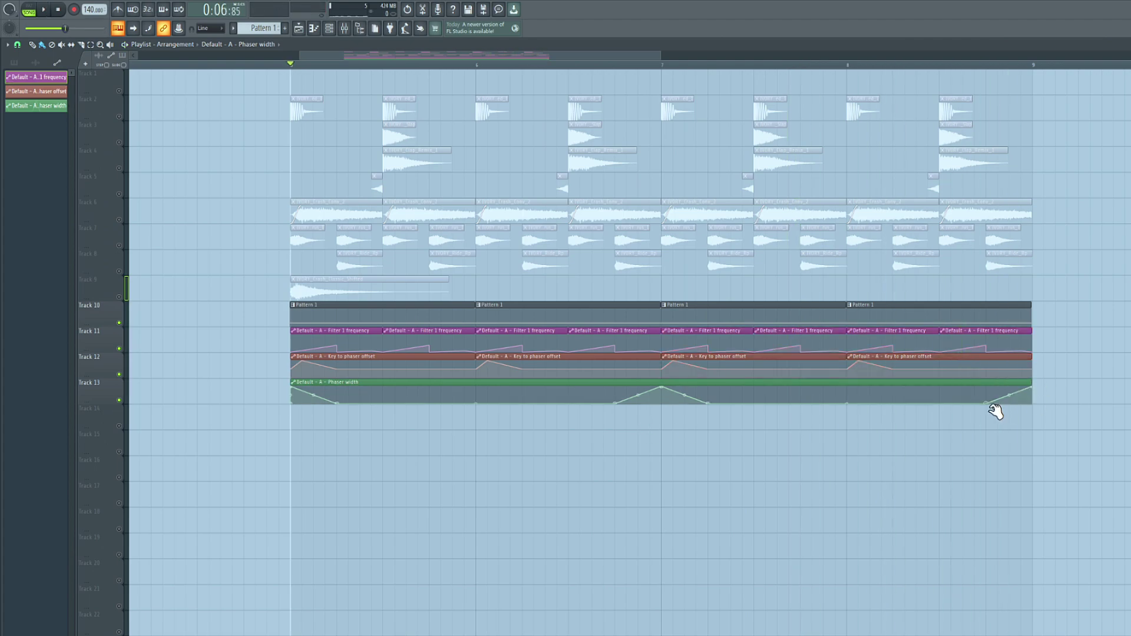
{"action": "scroll", "coordinate": [631, 415], "scroll_direction": "down", "scroll_amount": 2}
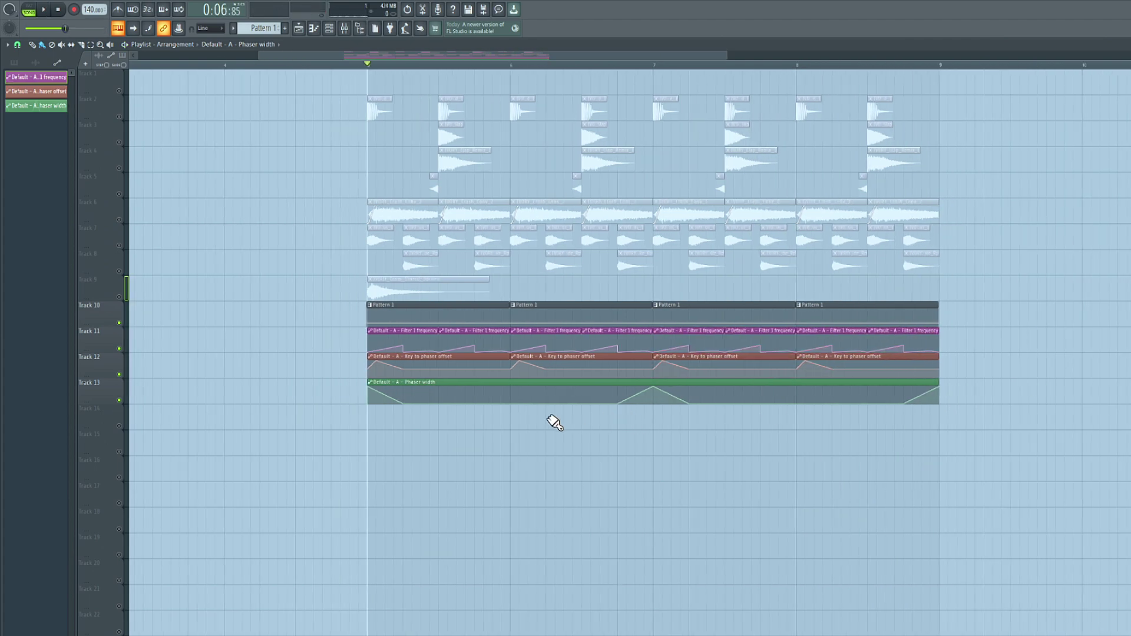
Reopen the Default Harmor, select the range from bar 5 to bar 9 and create an automation clip for its Freq multiplicator.
{"action": "left_click", "coordinate": [329, 28]}
{"action": "left_click", "coordinate": [66, 84]}
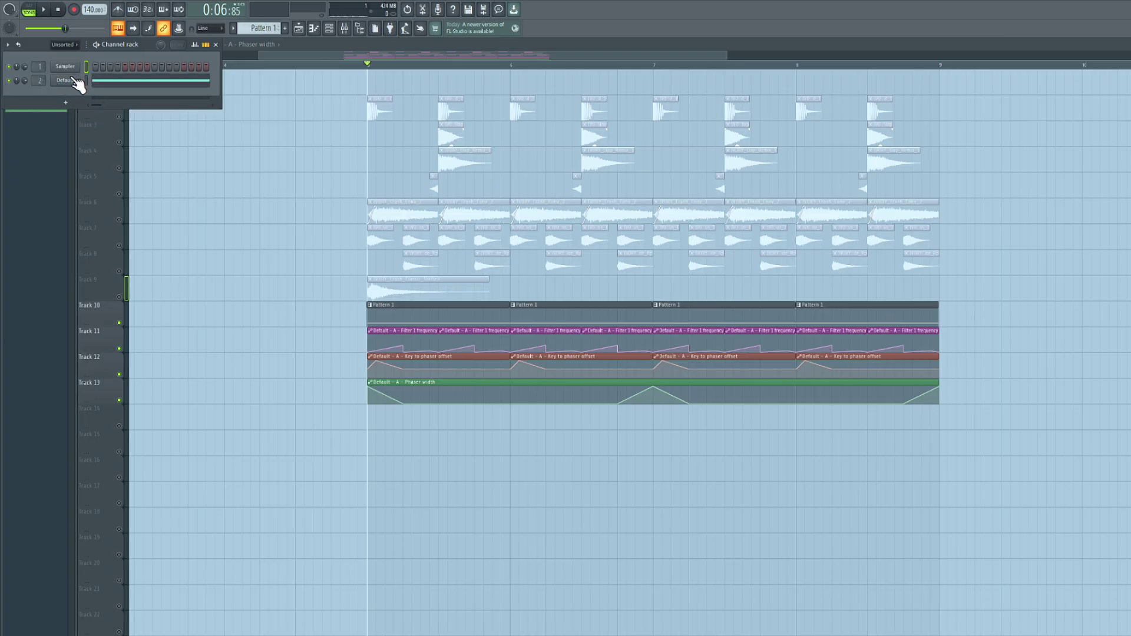
{"action": "left_click", "coordinate": [65, 80]}
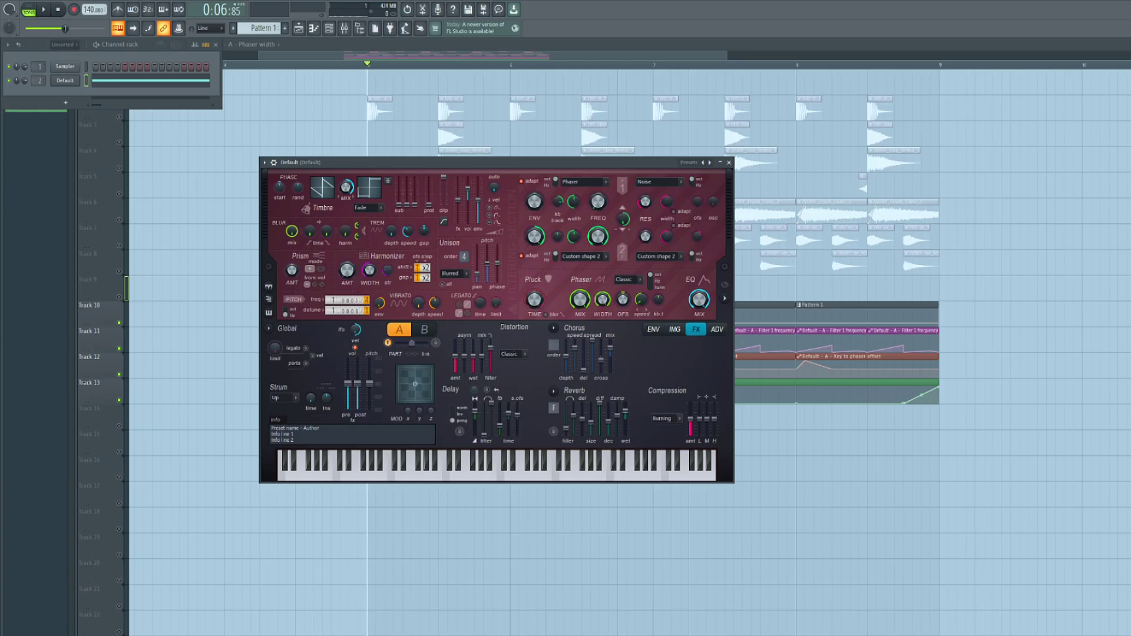
{"action": "left_click_drag", "start_coordinate": [368, 64], "coordinate": [946, 100]}
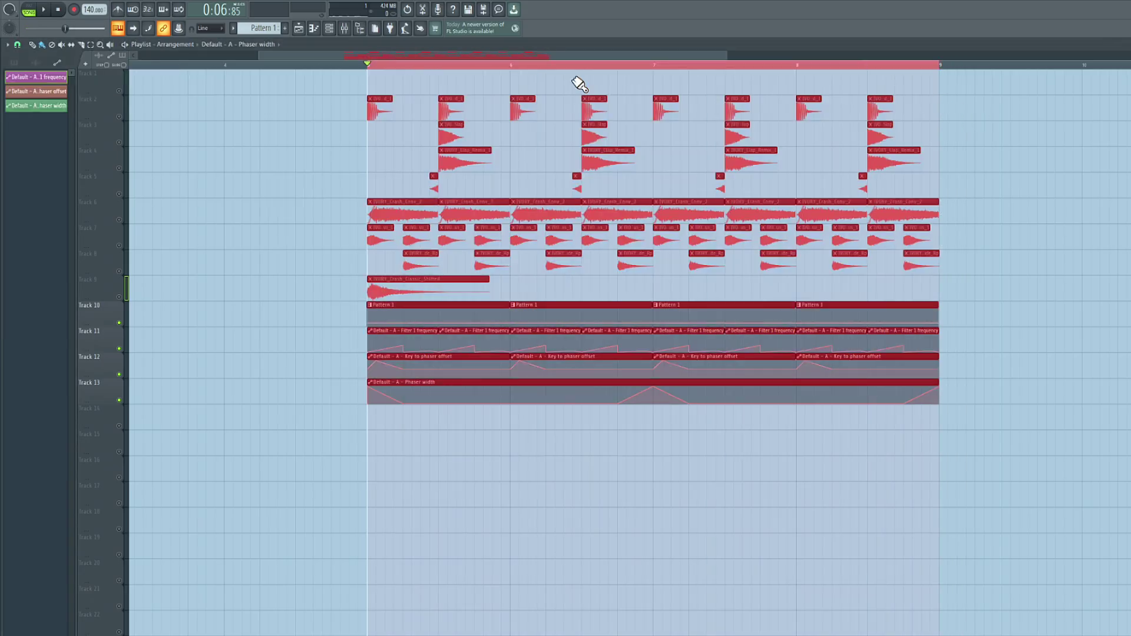
{"action": "left_click", "coordinate": [4, 12]}
{"action": "mouse_move", "coordinate": [9, 173]}
{"action": "left_click", "coordinate": [104, 236]}
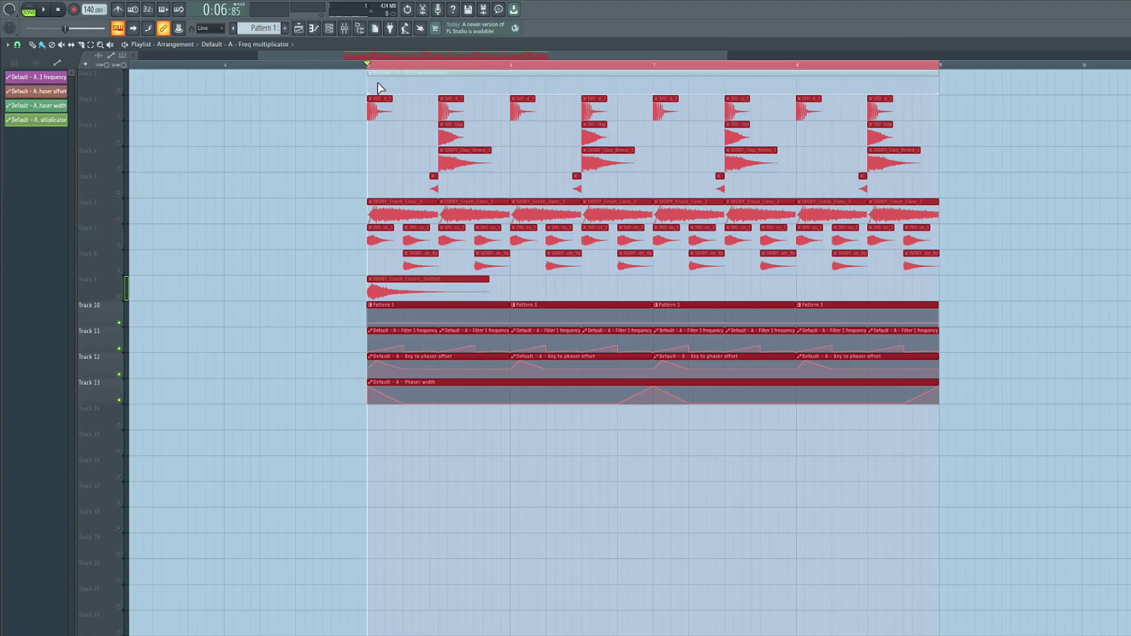
Place the Freq multiplicator clip on Track 14 and add points that make it fall slightly over the first half of bar 5.
{"action": "scroll", "coordinate": [366, 433], "scroll_direction": "up", "scroll_amount": 2}
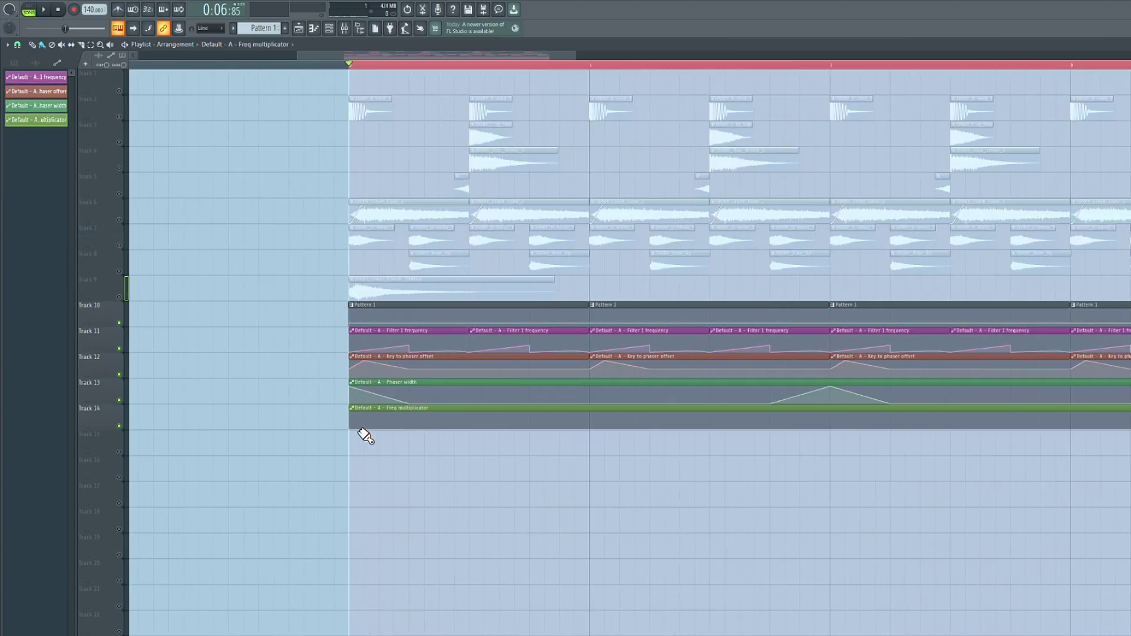
{"action": "key", "text": "space"}
{"action": "key", "text": "space"}
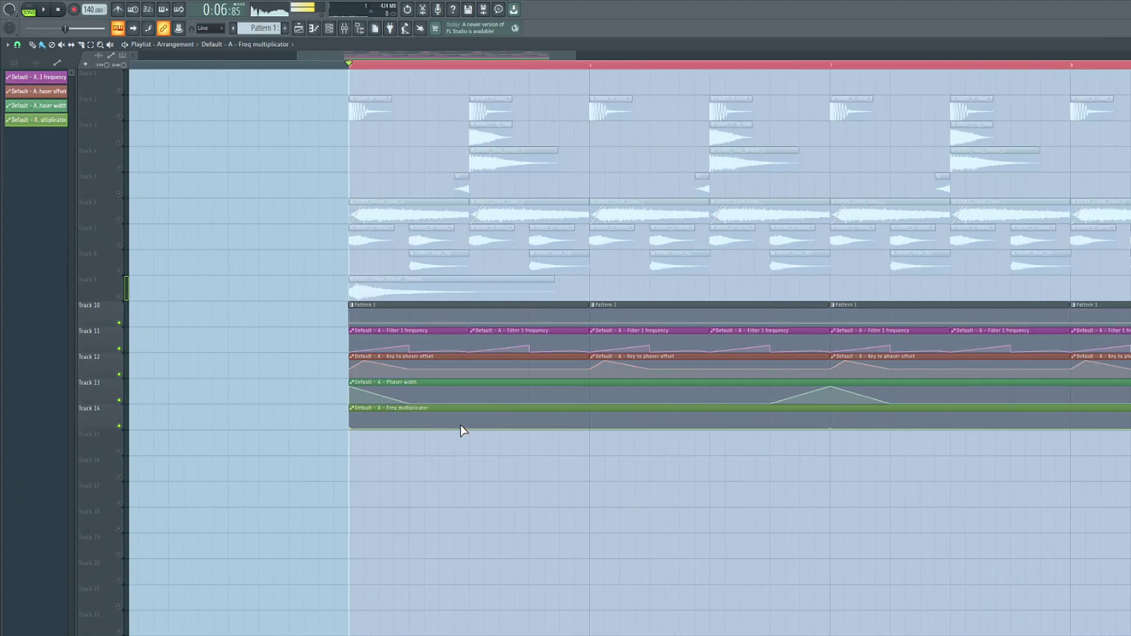
{"action": "right_click", "coordinate": [470, 429]}
{"action": "key", "text": "space"}
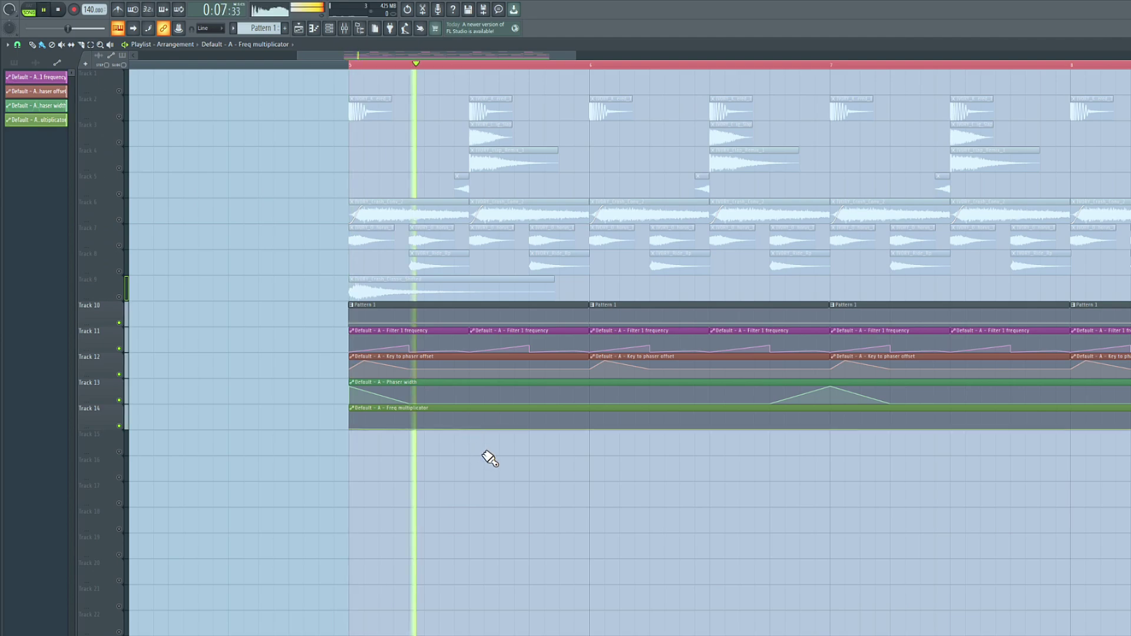
{"action": "key", "text": "space"}
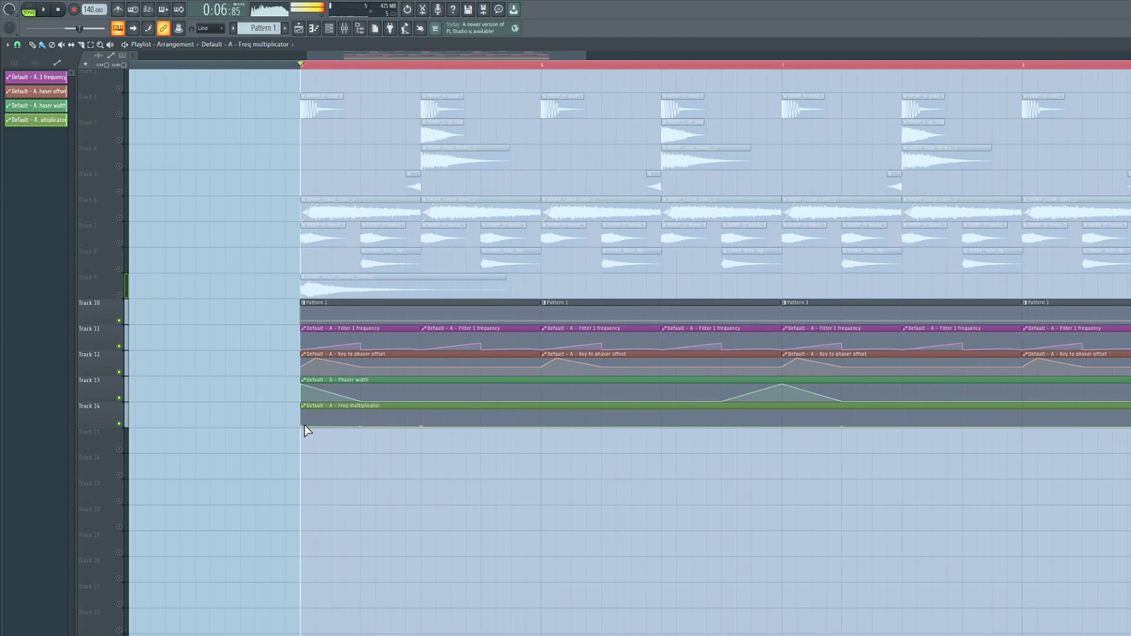
{"action": "key", "text": "space"}
{"action": "key", "text": "space"}
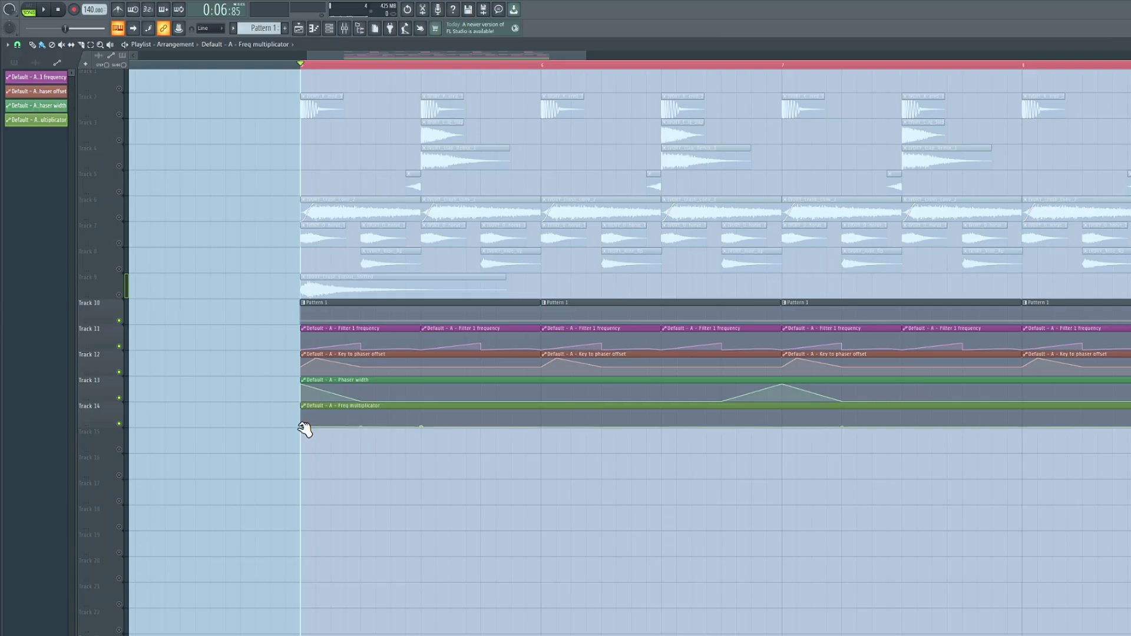
Add Freq multiplicator points in the second half of bar 8 that raise the curve slightly towards bar 9.
{"action": "scroll", "coordinate": [305, 429], "scroll_direction": "up", "scroll_amount": 5}
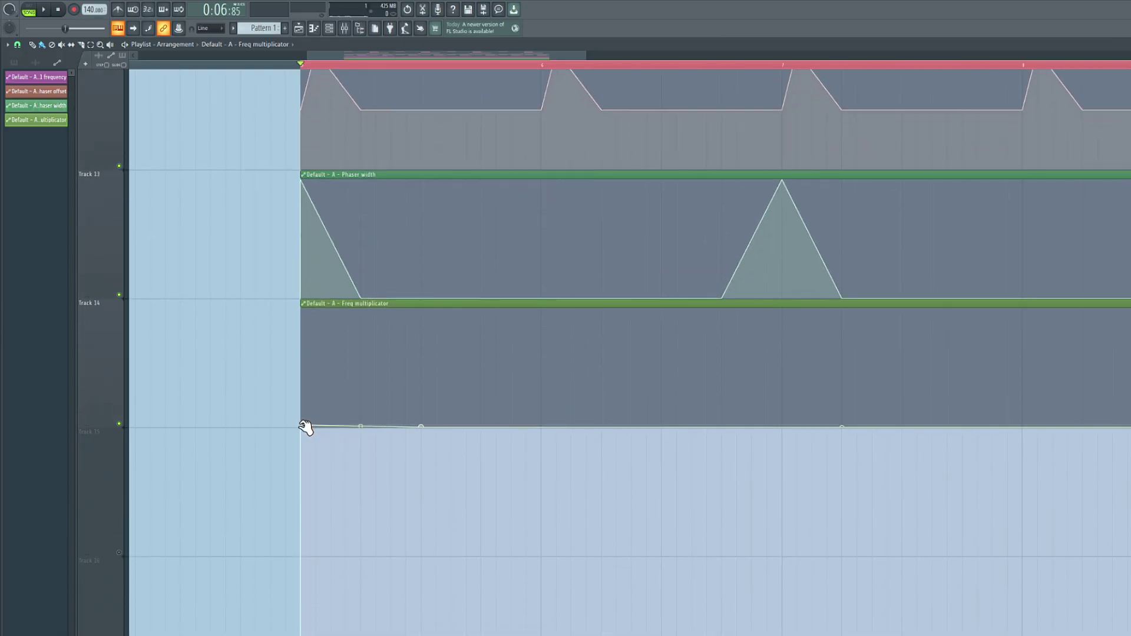
{"action": "key", "text": "space"}
{"action": "scroll", "coordinate": [365, 451], "scroll_direction": "up", "scroll_amount": 1}
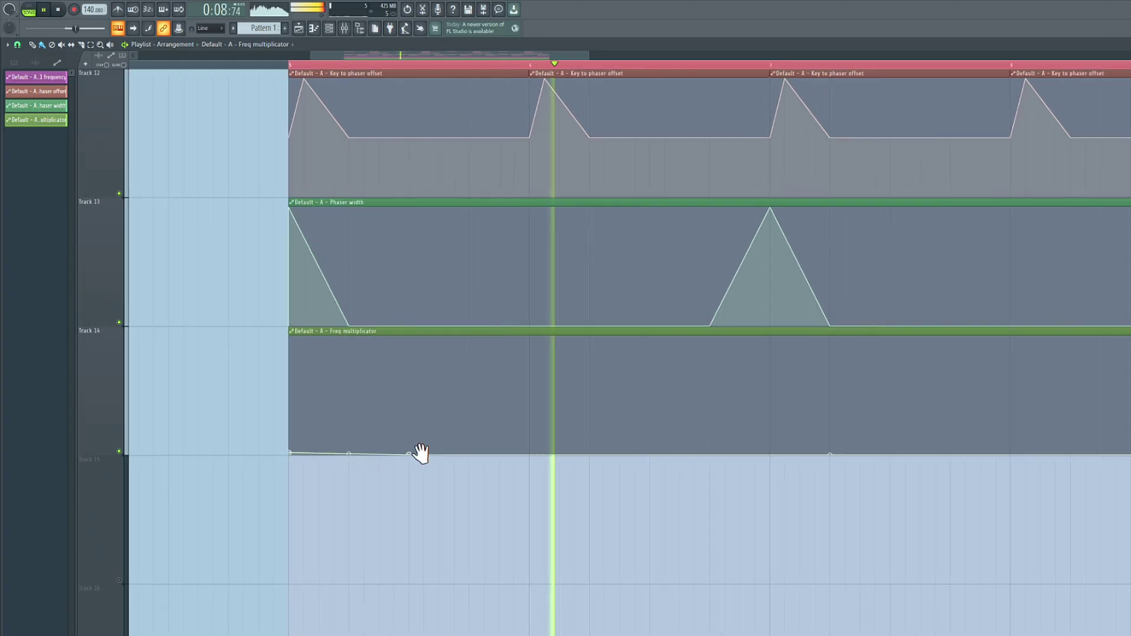
{"action": "left_click_drag", "start_coordinate": [421, 453], "coordinate": [377, 448]}
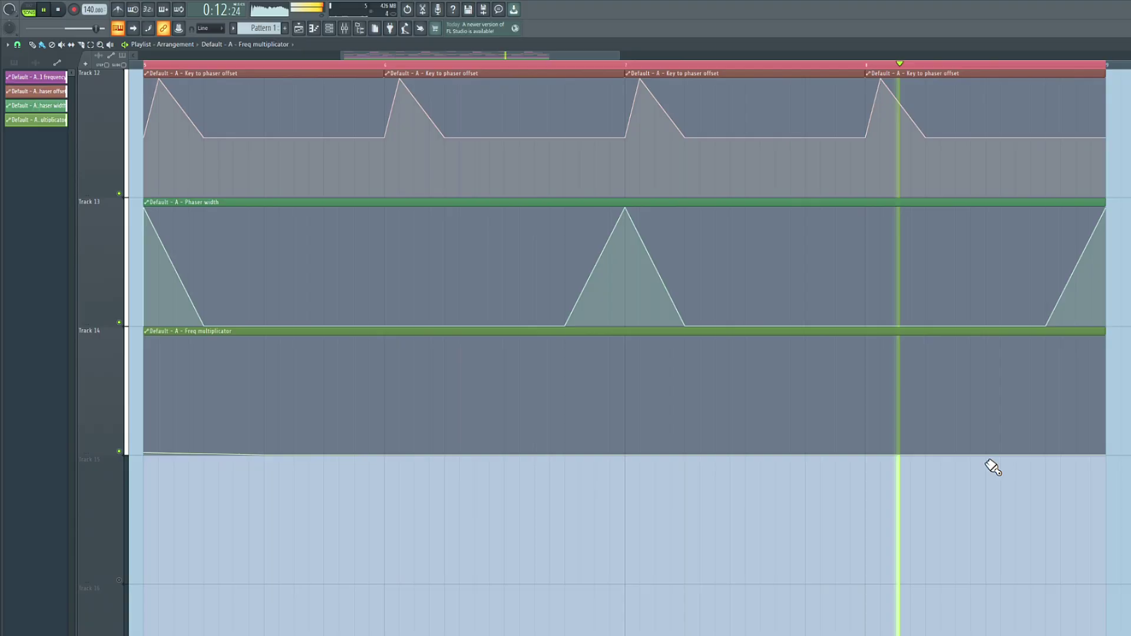
{"action": "key", "text": "space"}
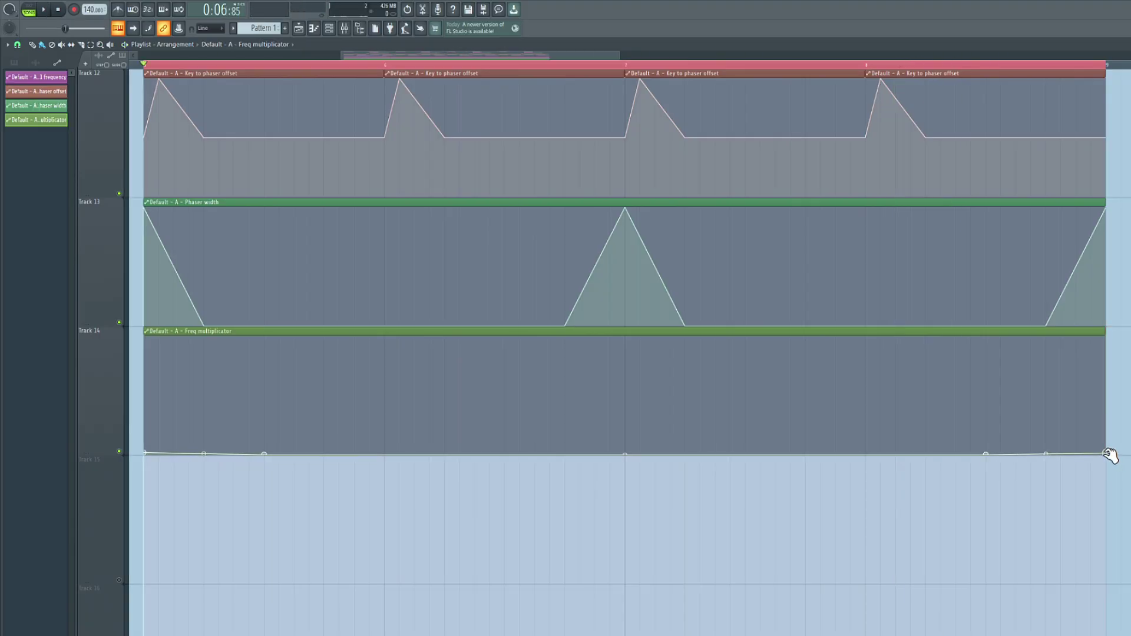
Play back the arrangement and review the four automation lanes across bars 5 to 8.
{"action": "key", "text": "space"}
{"action": "left_click_drag", "start_coordinate": [903, 440], "coordinate": [949, 493]}
{"action": "scroll", "coordinate": [949, 492], "scroll_direction": "down", "scroll_amount": 6}
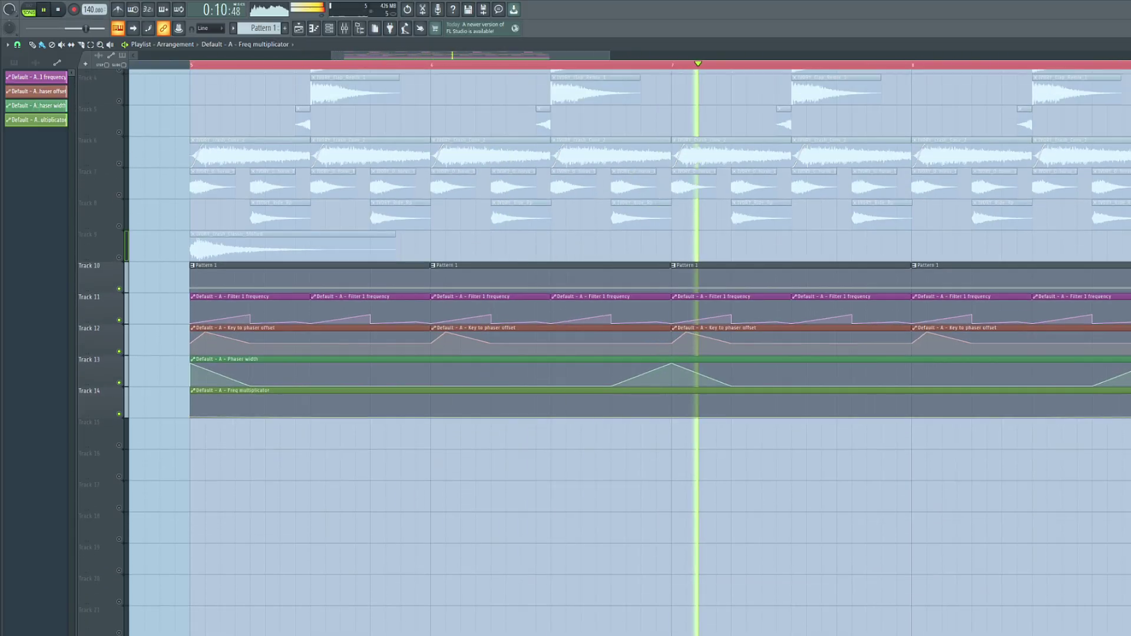
{"action": "scroll", "coordinate": [846, 413], "scroll_direction": "down", "scroll_amount": 1}
{"action": "left_click_drag", "start_coordinate": [846, 413], "coordinate": [882, 449]}
{"action": "scroll", "coordinate": [881, 450], "scroll_direction": "down", "scroll_amount": 1}
{"action": "key", "text": "space"}
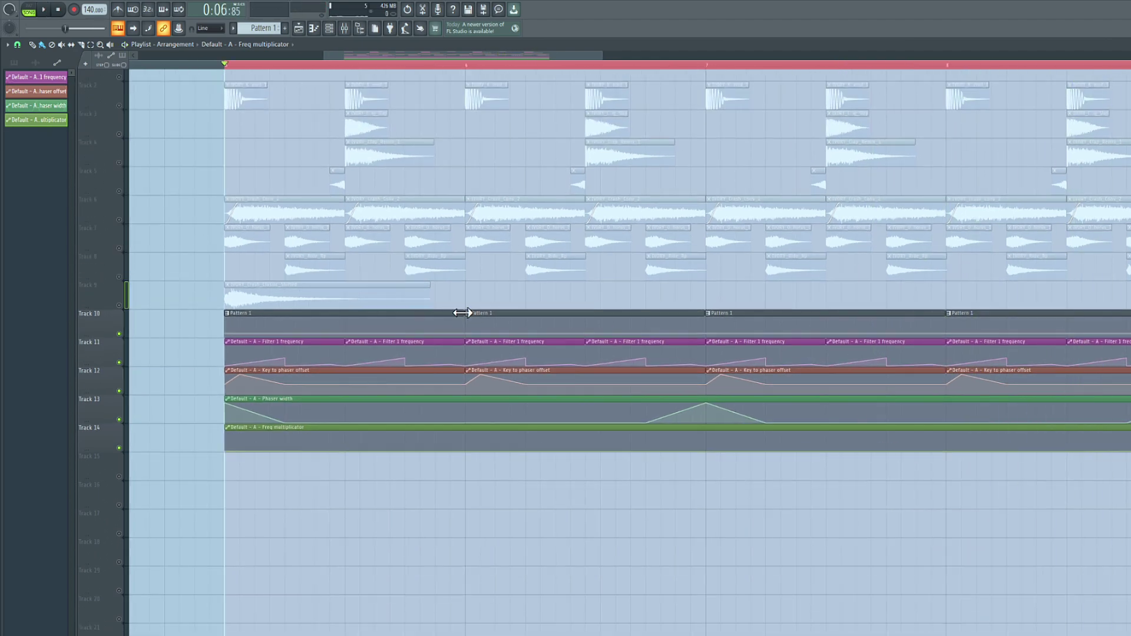
{"action": "scroll", "coordinate": [215, 316], "scroll_direction": "up", "scroll_amount": 1}
{"action": "scroll", "coordinate": [207, 293], "scroll_direction": "down", "scroll_amount": 3, "text": "ctrl"}
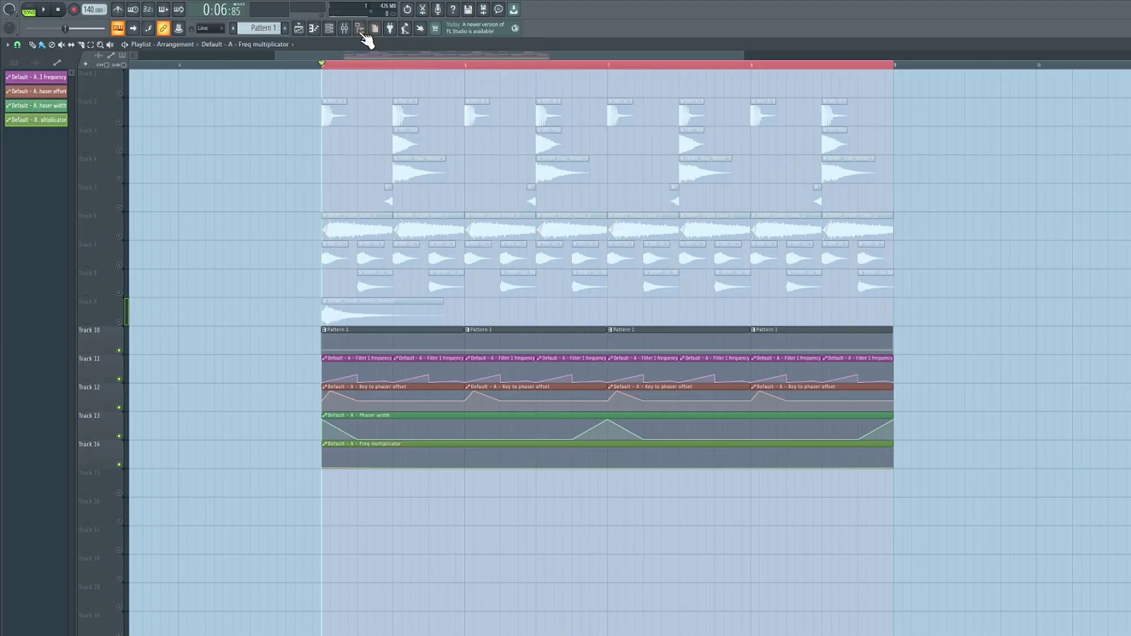
Open the mixer and add a new Harmor instrument to the Unsorted channels.
{"action": "left_click", "coordinate": [348, 30]}
{"action": "left_click", "coordinate": [330, 30]}
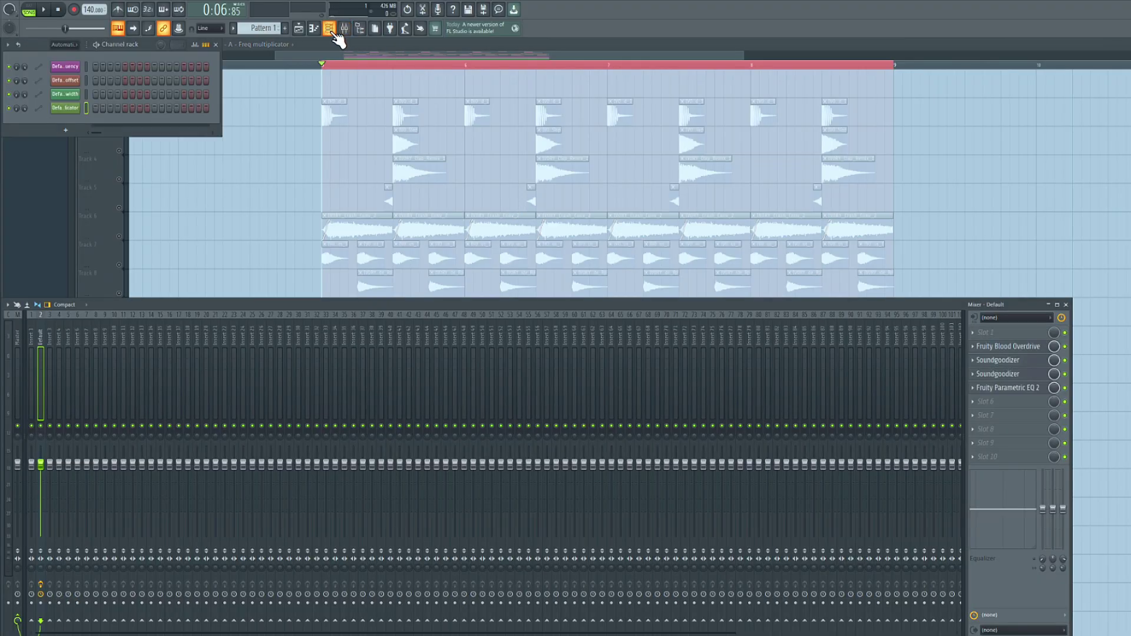
{"action": "left_click", "coordinate": [66, 83]}
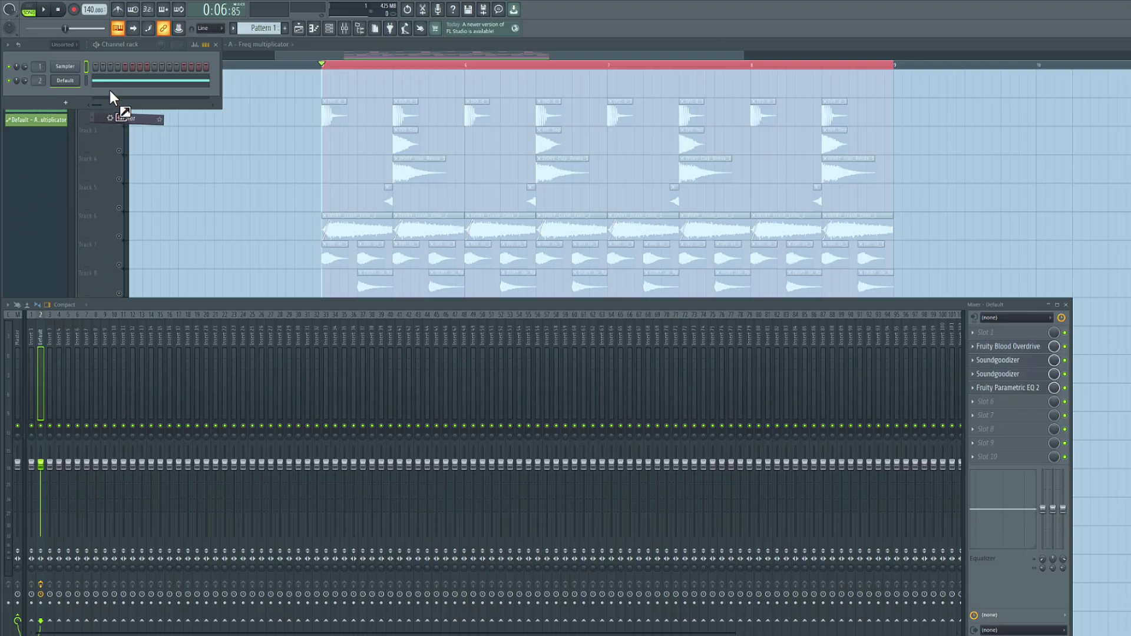
{"action": "left_click_drag", "start_coordinate": [110, 90], "coordinate": [109, 93]}
{"action": "left_click_drag", "start_coordinate": [260, 157], "coordinate": [383, 165]}
Load the Oldschool preset into the new Harmor, audition a few notes and close the plugin.
{"action": "left_click", "coordinate": [199, 162]}
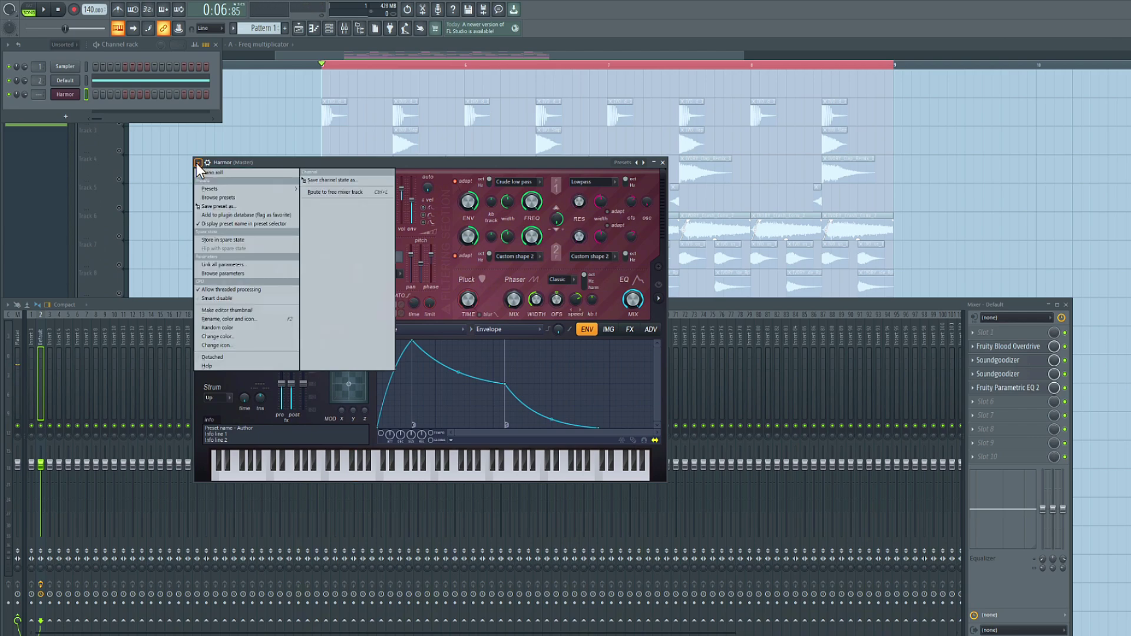
{"action": "mouse_move", "coordinate": [207, 189]}
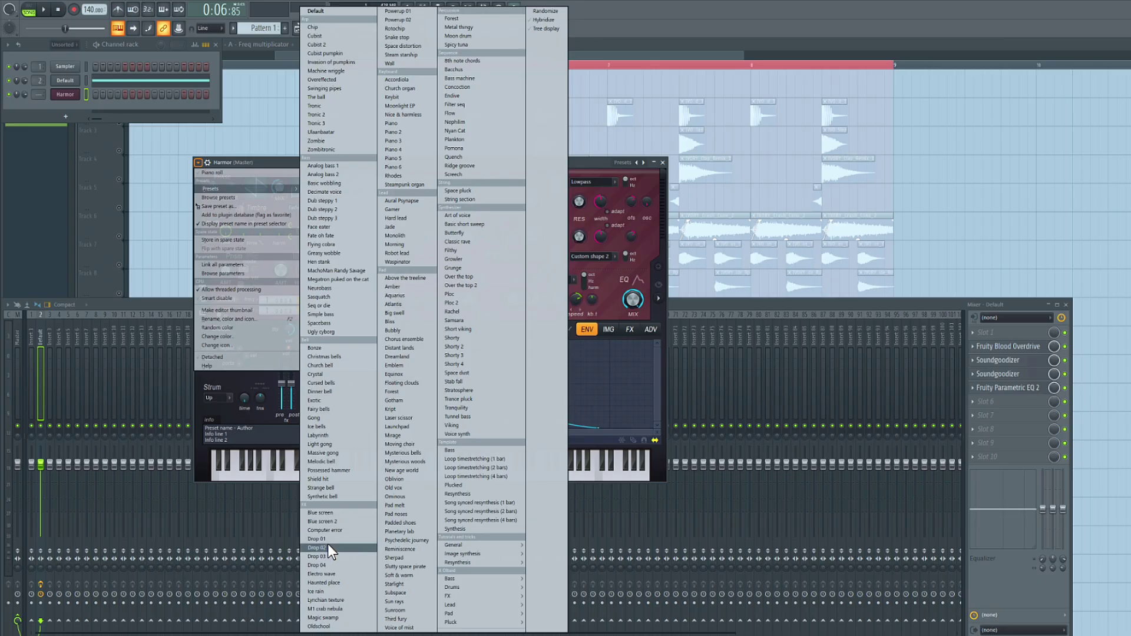
{"action": "left_click", "coordinate": [319, 626]}
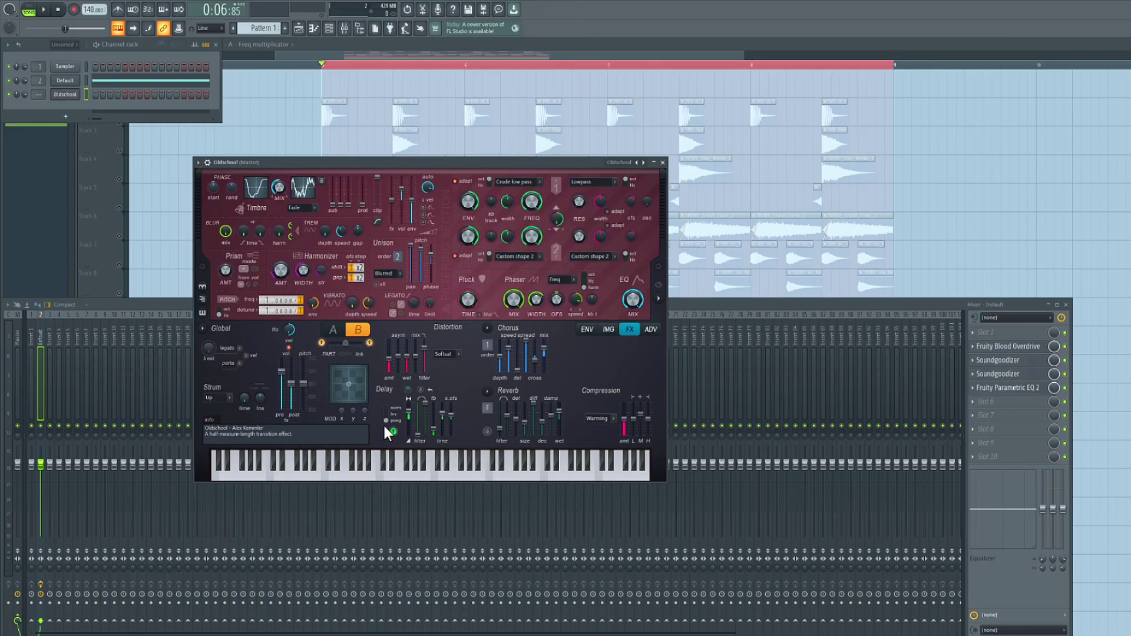
{"action": "key", "text": "c"}
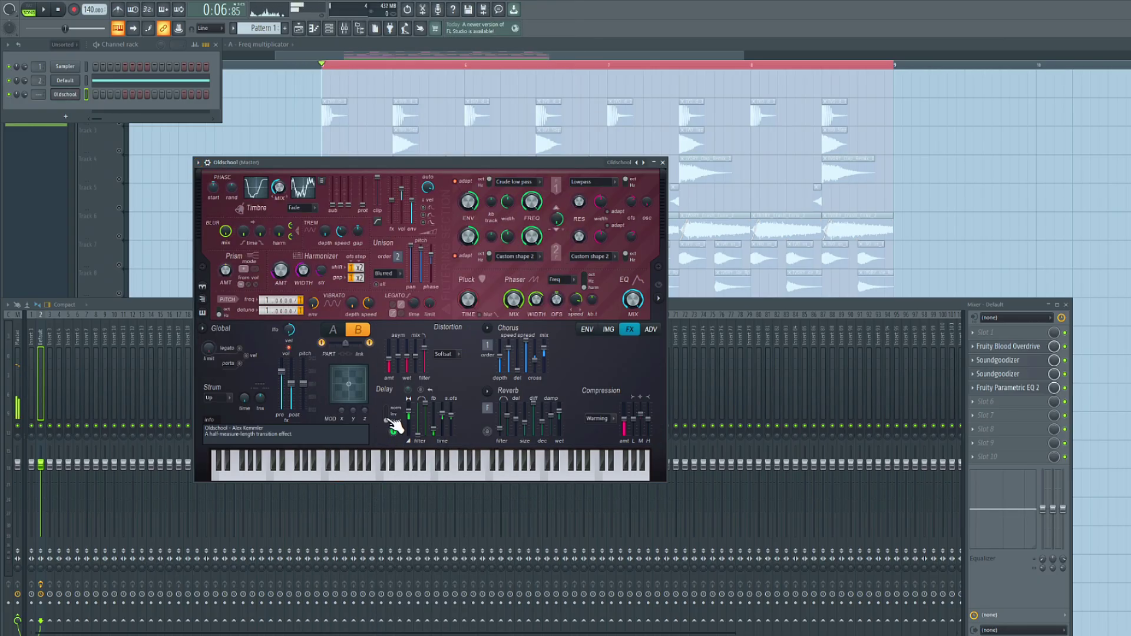
{"action": "key", "text": "z"}
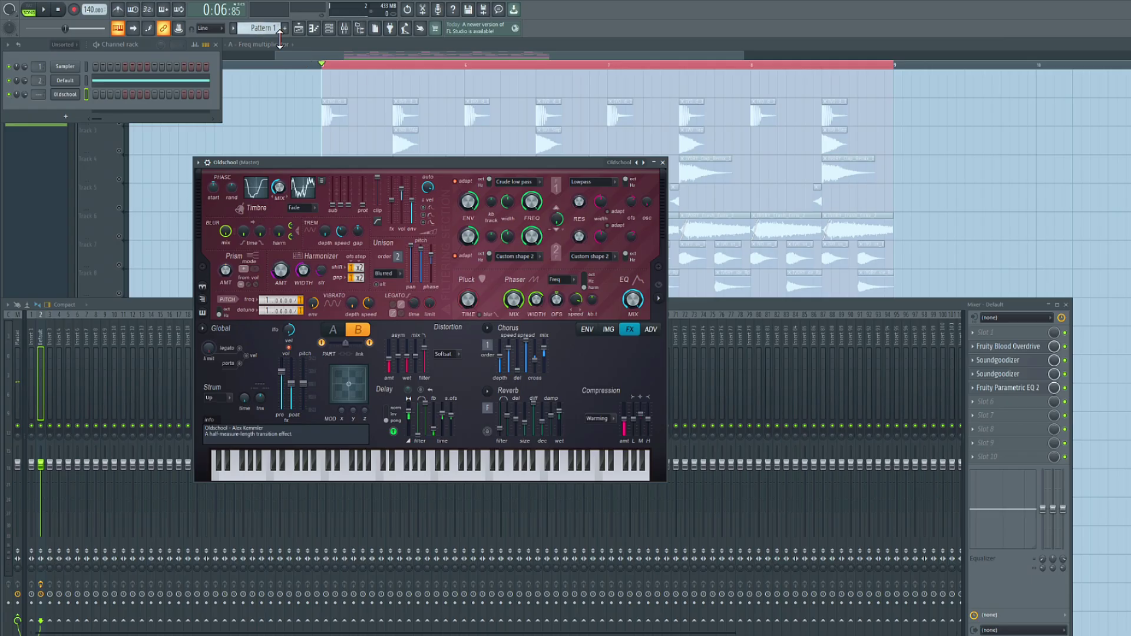
{"action": "right_click", "coordinate": [277, 186]}
{"action": "left_click", "coordinate": [286, 192]}
{"action": "key", "text": "x"}
{"action": "left_click", "coordinate": [662, 163]}
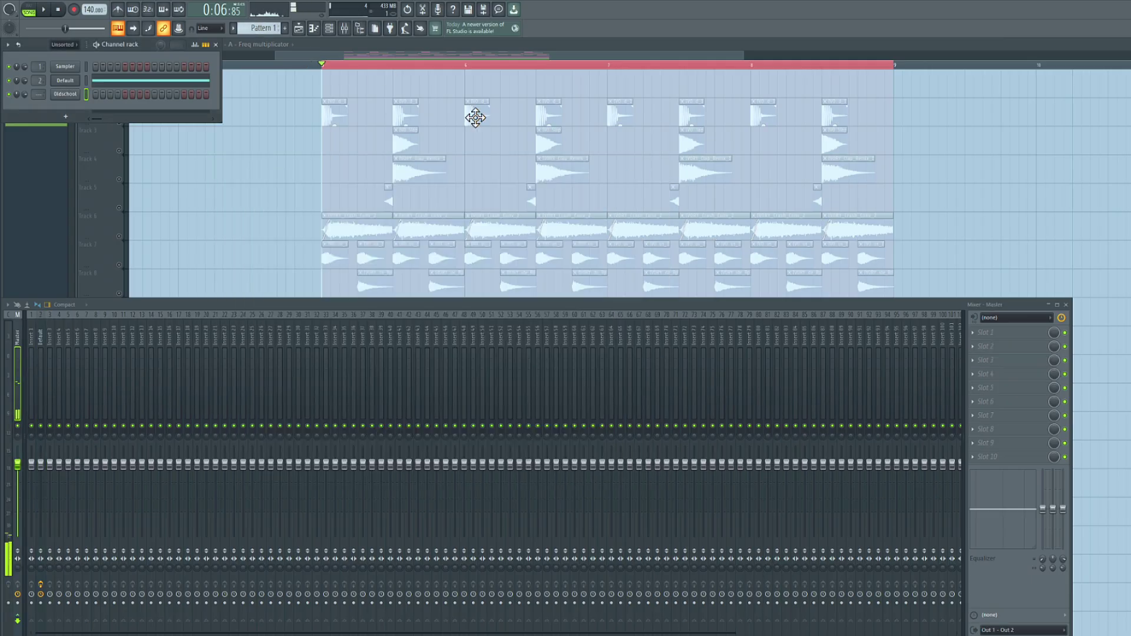
Switch to Pattern 2 and open the piano roll for the Oldschool channel.
{"action": "left_click_drag", "start_coordinate": [257, 28], "coordinate": [258, 21]}
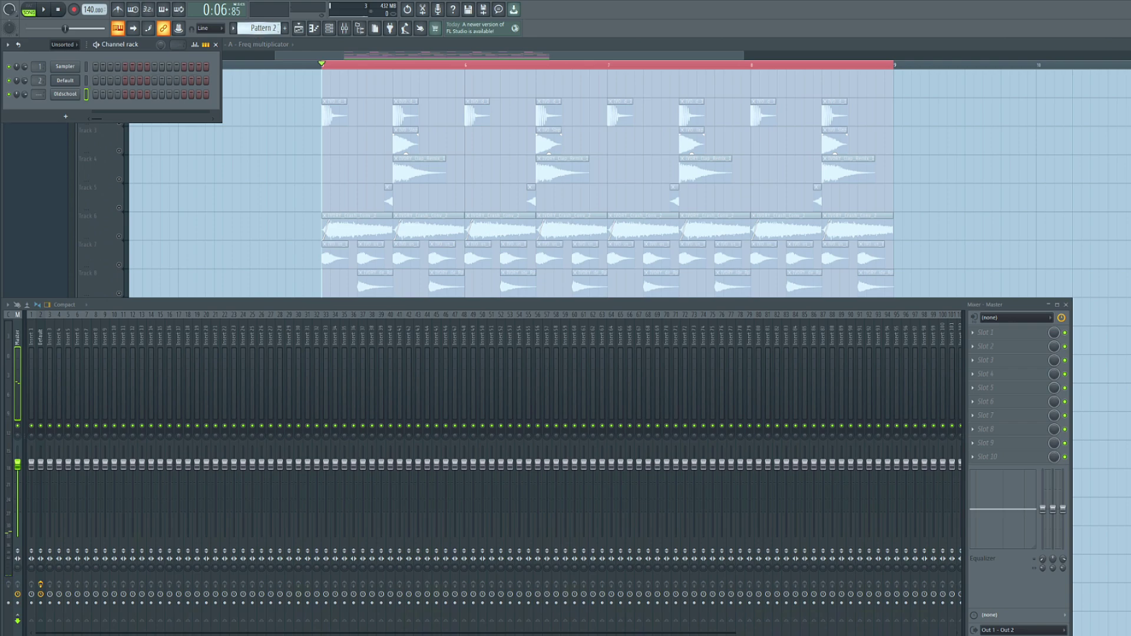
{"action": "right_click", "coordinate": [86, 96]}
{"action": "left_click", "coordinate": [94, 96]}
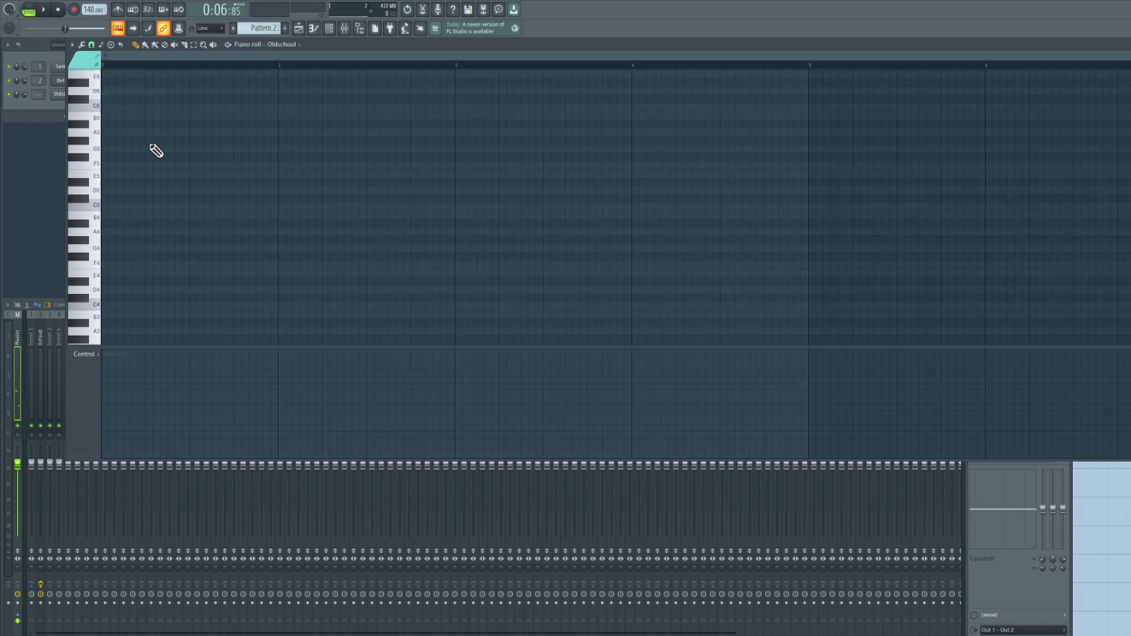
Add two one-beat D5 notes on beats 1 and 3 of the first bar in the Oldschool piano roll.
{"action": "left_click", "coordinate": [109, 190]}
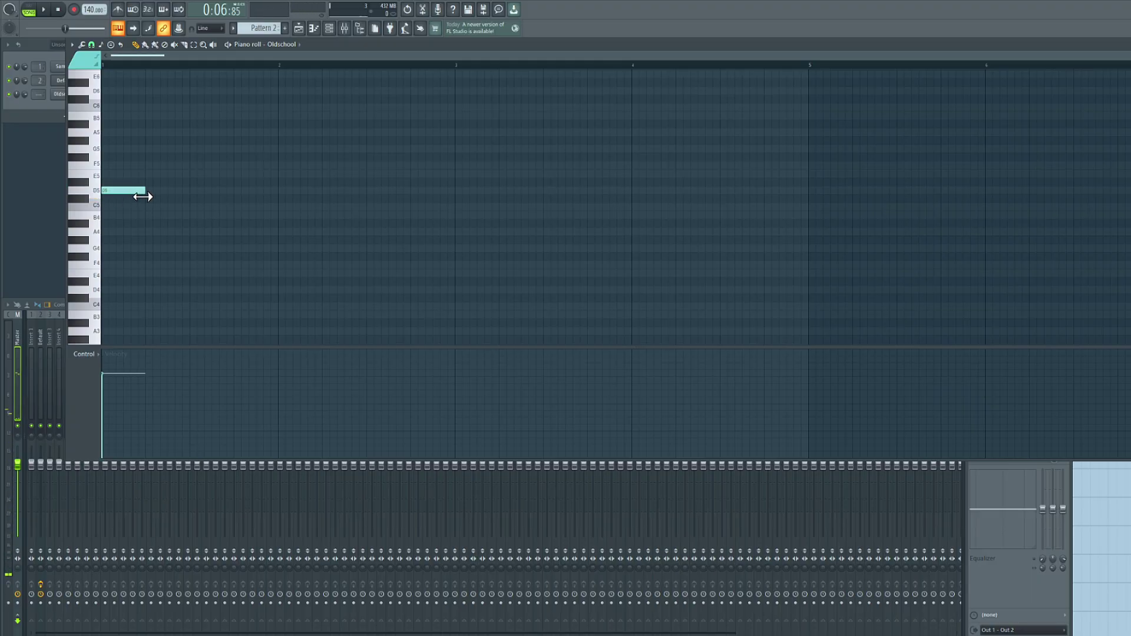
{"action": "left_click", "coordinate": [28, 10]}
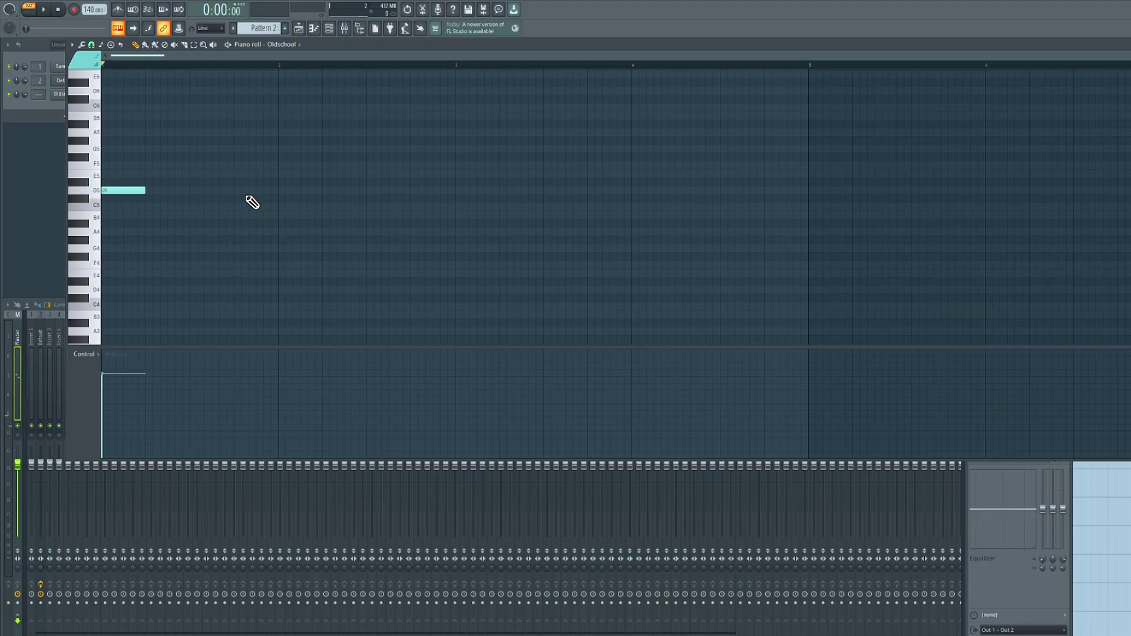
{"action": "key", "text": "space"}
{"action": "key", "text": "space"}
{"action": "left_click", "coordinate": [189, 189]}
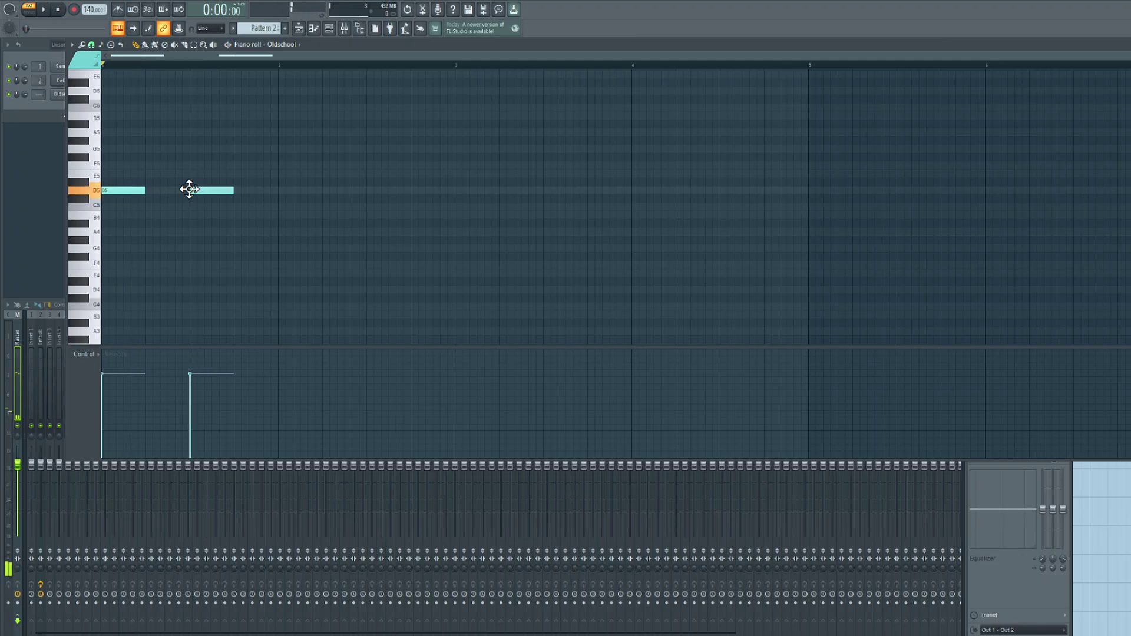
Place Pattern 2 on Track 15 in the playlist and repeat it across bars 5 to 8.
{"action": "left_click", "coordinate": [299, 28]}
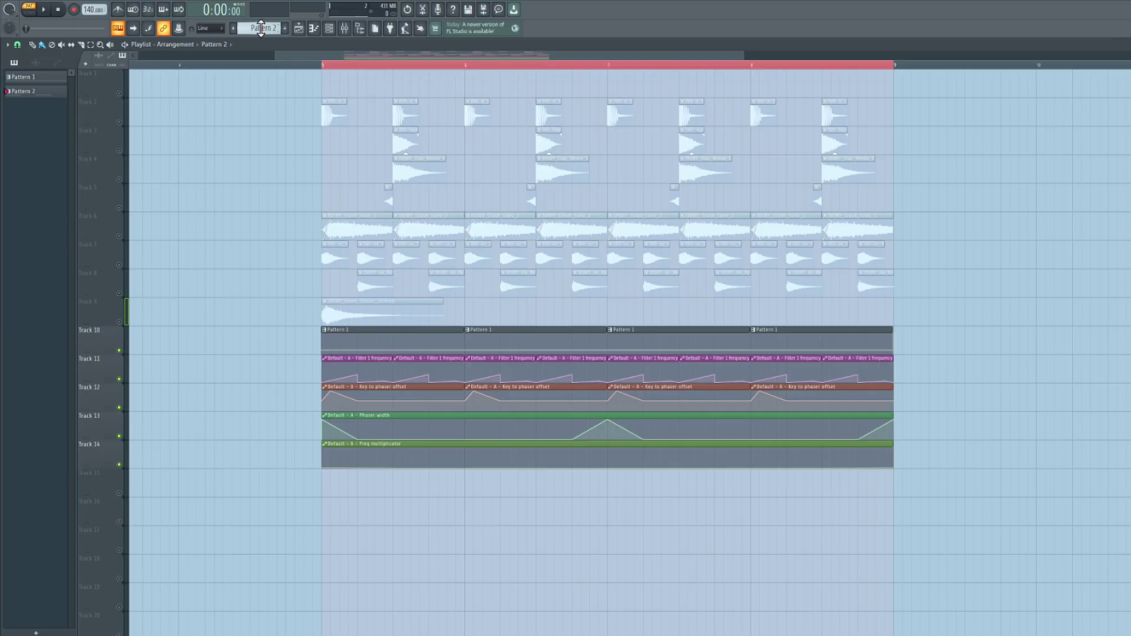
{"action": "left_click", "coordinate": [330, 484]}
{"action": "mouse_move", "coordinate": [475, 485]}
{"action": "left_mouse_down"}
{"action": "mouse_move", "coordinate": [798, 482]}
{"action": "mouse_move", "coordinate": [788, 479]}
{"action": "left_mouse_up"}
{"action": "left_click_drag", "start_coordinate": [619, 480], "coordinate": [586, 471]}
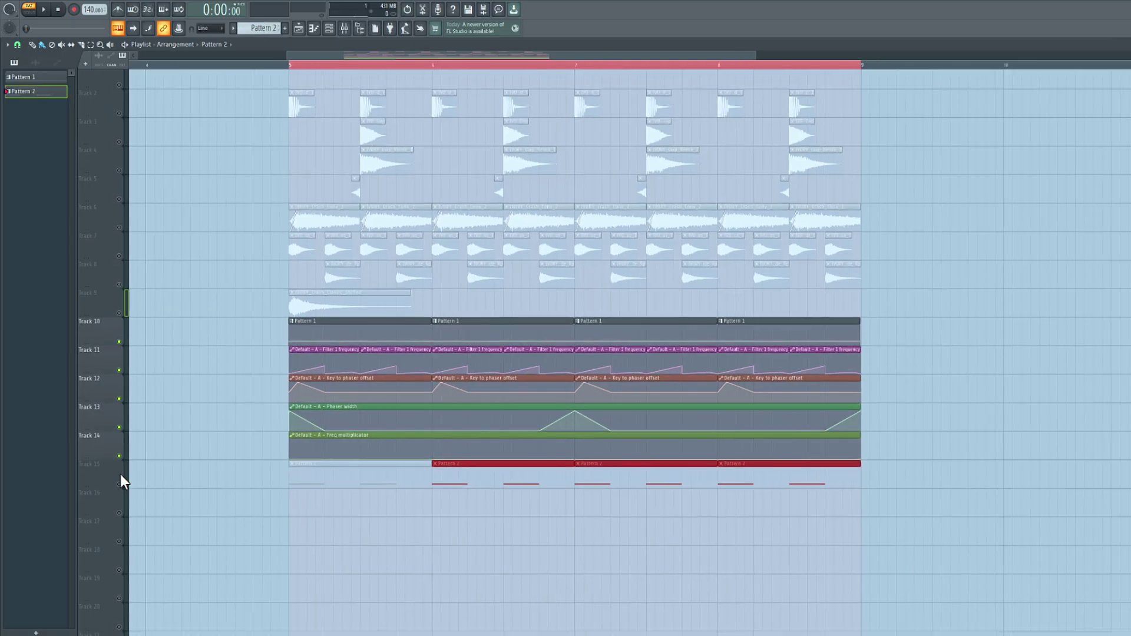
Solo Track 15 and play back the Pattern 2 clips alone.
{"action": "right_click", "coordinate": [121, 483]}
{"action": "right_click", "coordinate": [121, 483]}
{"action": "right_click", "coordinate": [121, 483]}
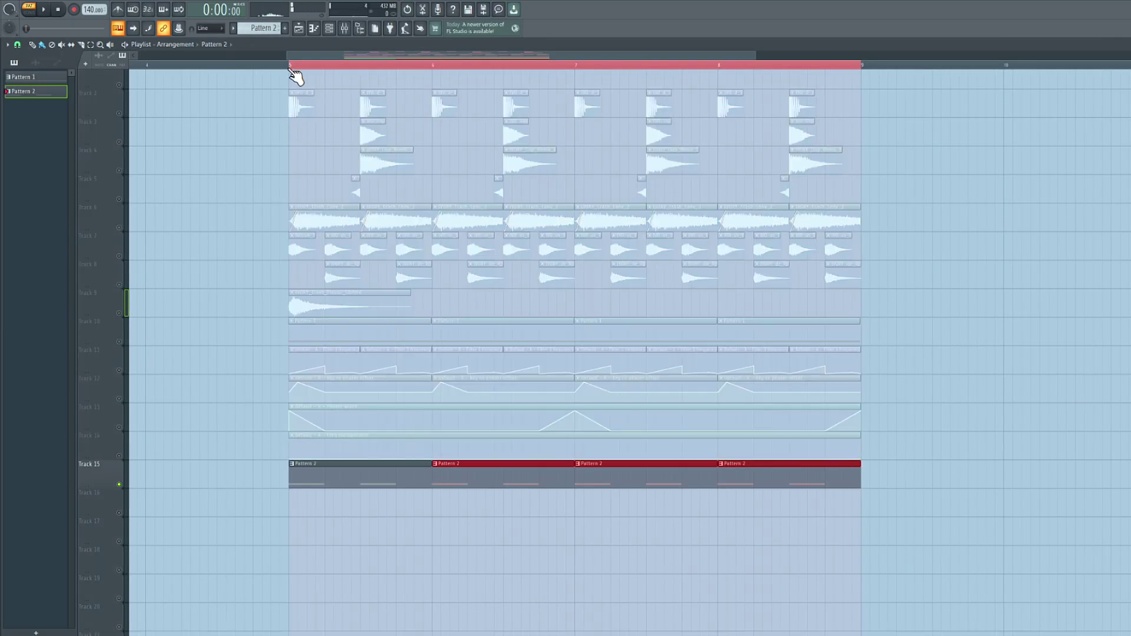
{"action": "key", "text": "space"}
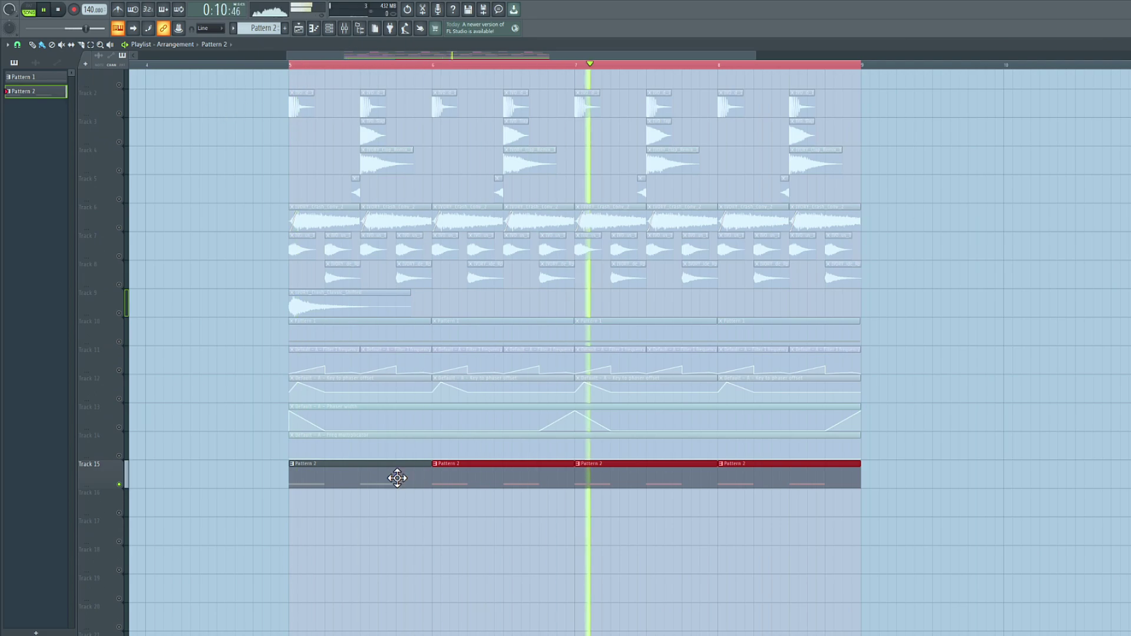
{"action": "key", "text": "space"}
Open Pattern 2's piano roll, shift both Oldschool notes to a higher pitch and close it.
{"action": "double_click", "coordinate": [379, 480]}
{"action": "key", "text": "ctrl+a"}
{"action": "scroll", "coordinate": [103, 236], "scroll_direction": "up", "scroll_amount": 2}
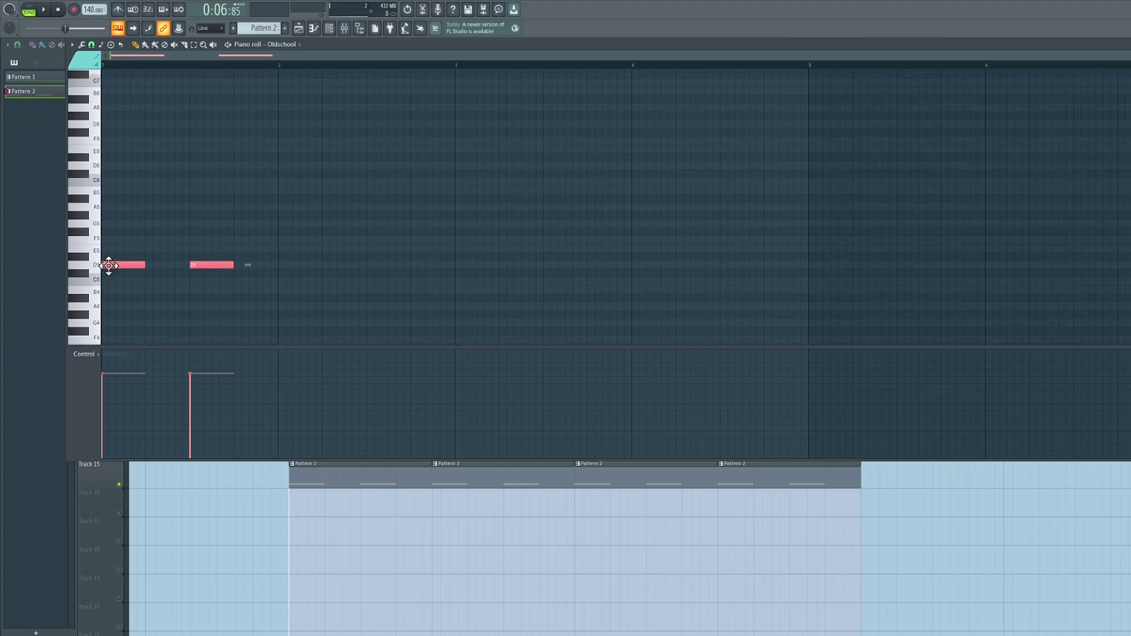
{"action": "left_click_drag", "start_coordinate": [109, 265], "coordinate": [91, 250]}
{"action": "scroll", "coordinate": [153, 243], "scroll_direction": "down", "scroll_amount": 1}
{"action": "right_click", "coordinate": [313, 518]}
Open the mixer and channel rack and route the Oldschool channel to mixer insert 3.
{"action": "left_click", "coordinate": [345, 28]}
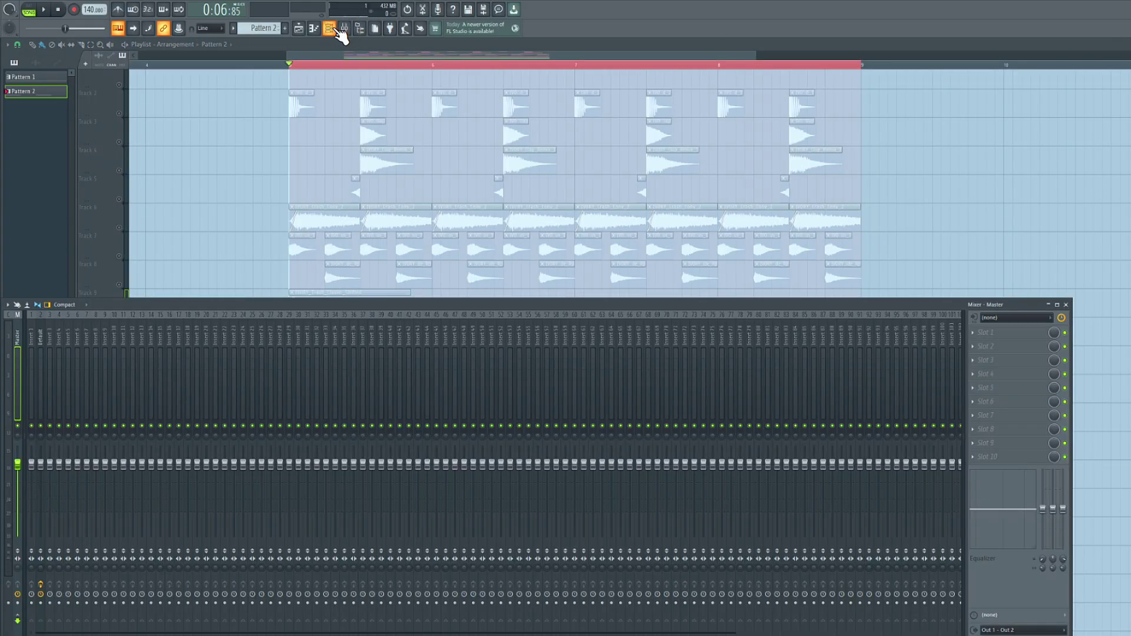
{"action": "left_click", "coordinate": [329, 29]}
{"action": "left_click", "coordinate": [48, 385]}
{"action": "right_click", "coordinate": [47, 386]}
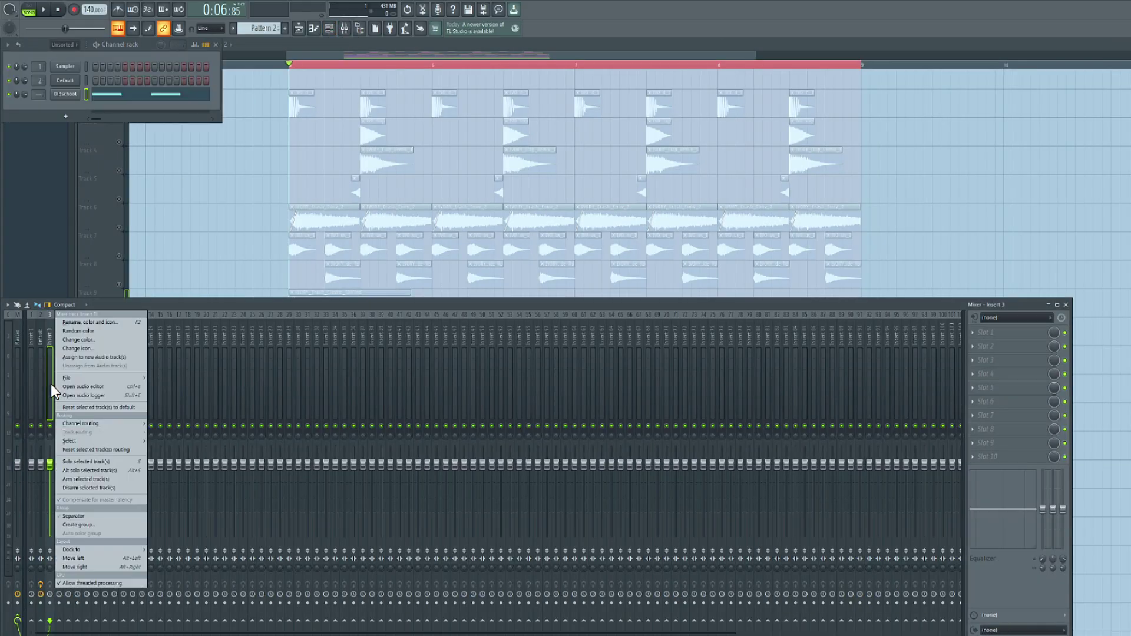
{"action": "mouse_move", "coordinate": [87, 422]}
{"action": "left_click", "coordinate": [172, 423]}
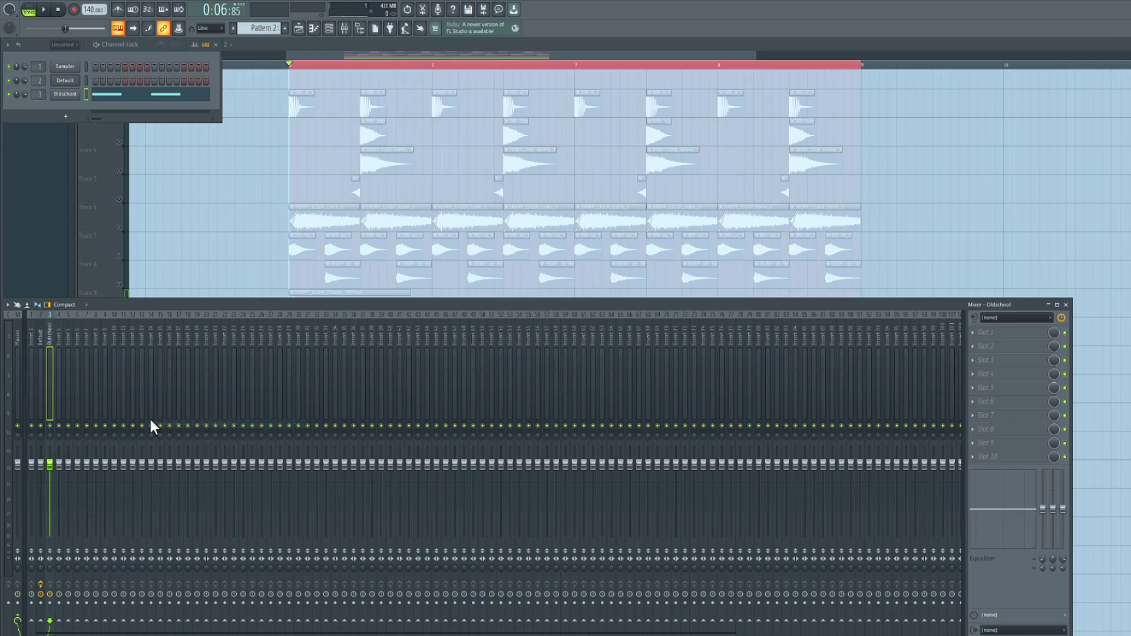
Cut the lows fully in the Oldschool mixer track's equalizer while auditioning the sound.
{"action": "key", "text": "space"}
{"action": "key", "text": "space"}
{"action": "left_click_drag", "start_coordinate": [1044, 509], "coordinate": [977, 519]}
{"action": "key", "text": "space"}
{"action": "key", "text": "space"}
{"action": "key", "text": "space"}
{"action": "key", "text": "space"}
{"action": "key", "text": "space"}
Slightly lower the high band of the Oldschool mixer track's equalizer and audition the change.
{"action": "left_click_drag", "start_coordinate": [1063, 509], "coordinate": [1019, 522]}
{"action": "key", "text": "space"}
{"action": "key", "text": "space"}
{"action": "key", "text": "space"}
{"action": "key", "text": "space"}
{"action": "key", "text": "space"}
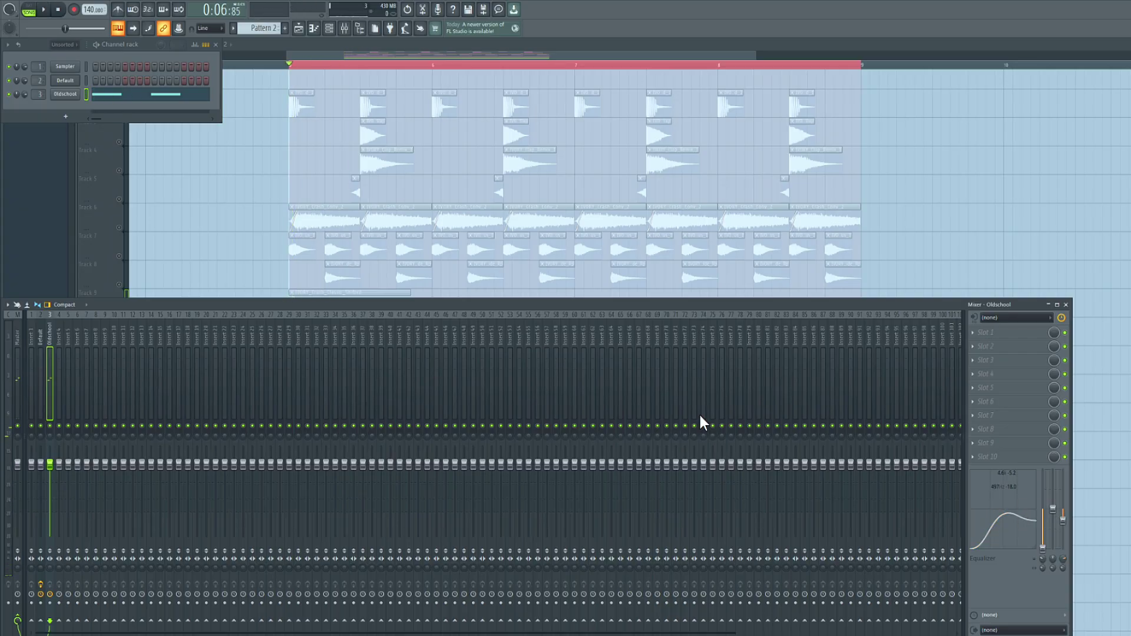
Return to the playlist, re-enable all tracks and play the full arrangement with the Oldschool part.
{"action": "left_click", "coordinate": [432, 266]}
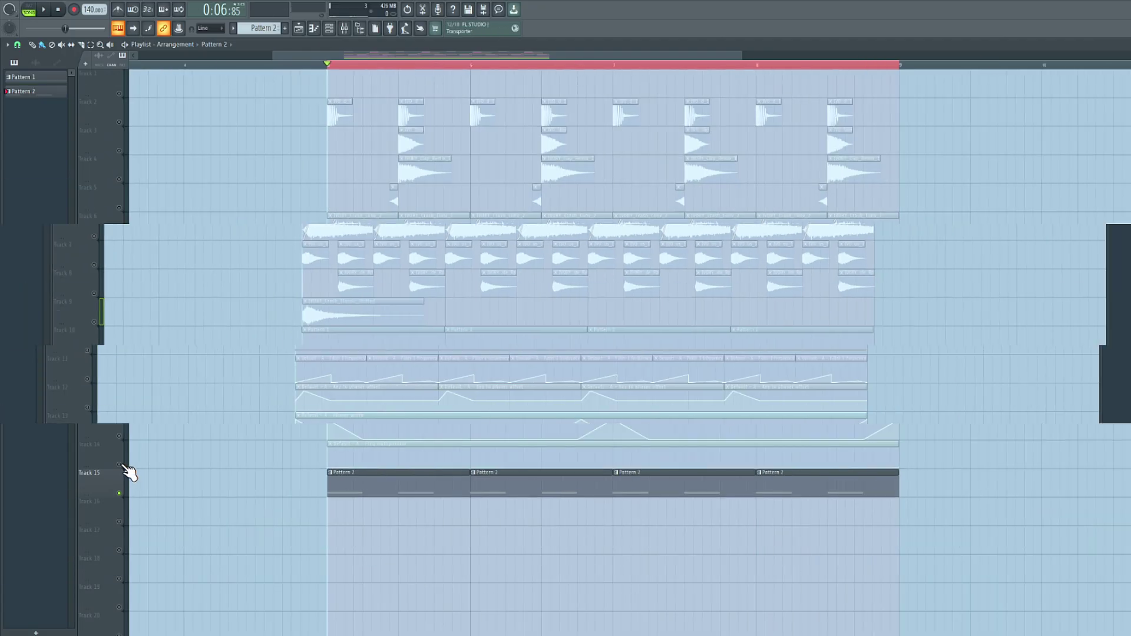
{"action": "key", "text": "space"}
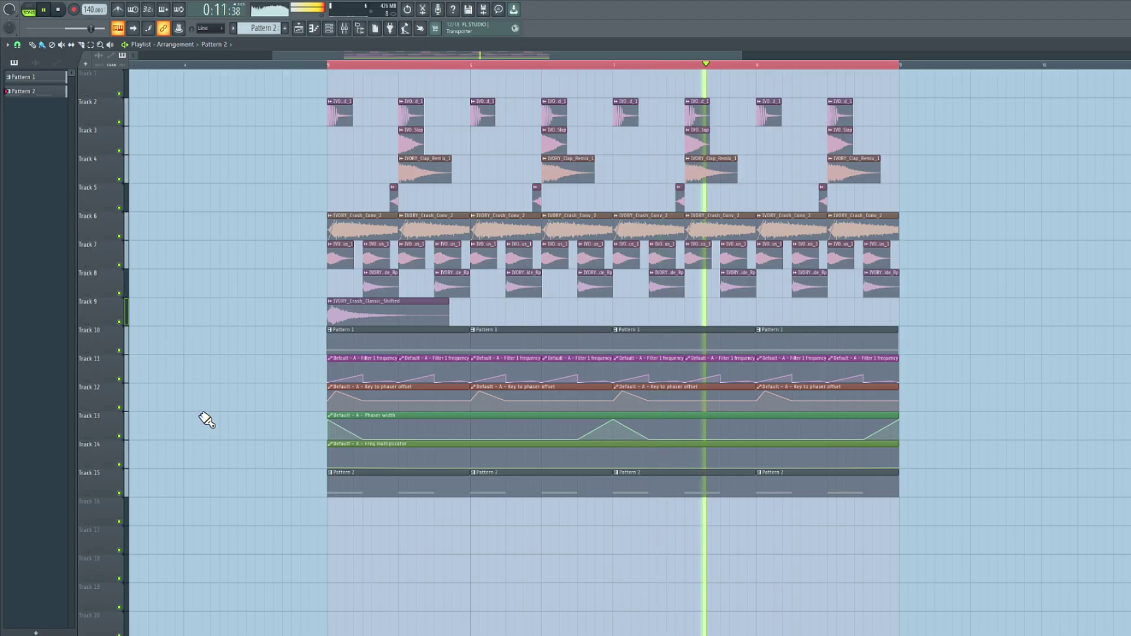
{"action": "key", "text": "space"}
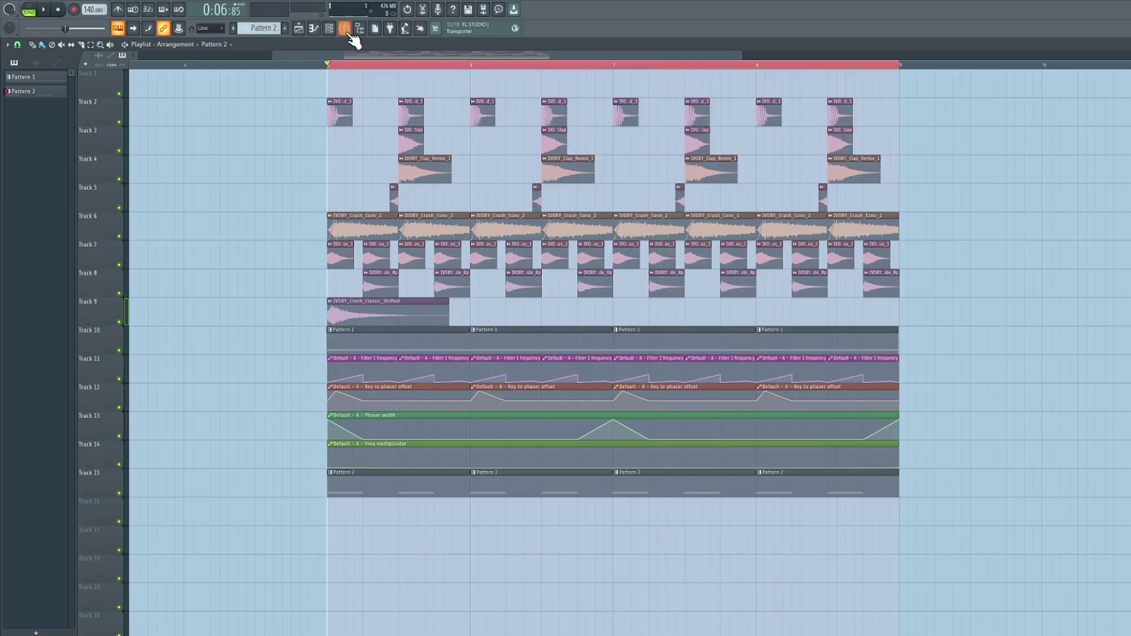
Rename mixer Insert 1 as SIDECHAIN and give it the Powder Blue colour #A7E0E2.
{"action": "left_click", "coordinate": [345, 29]}
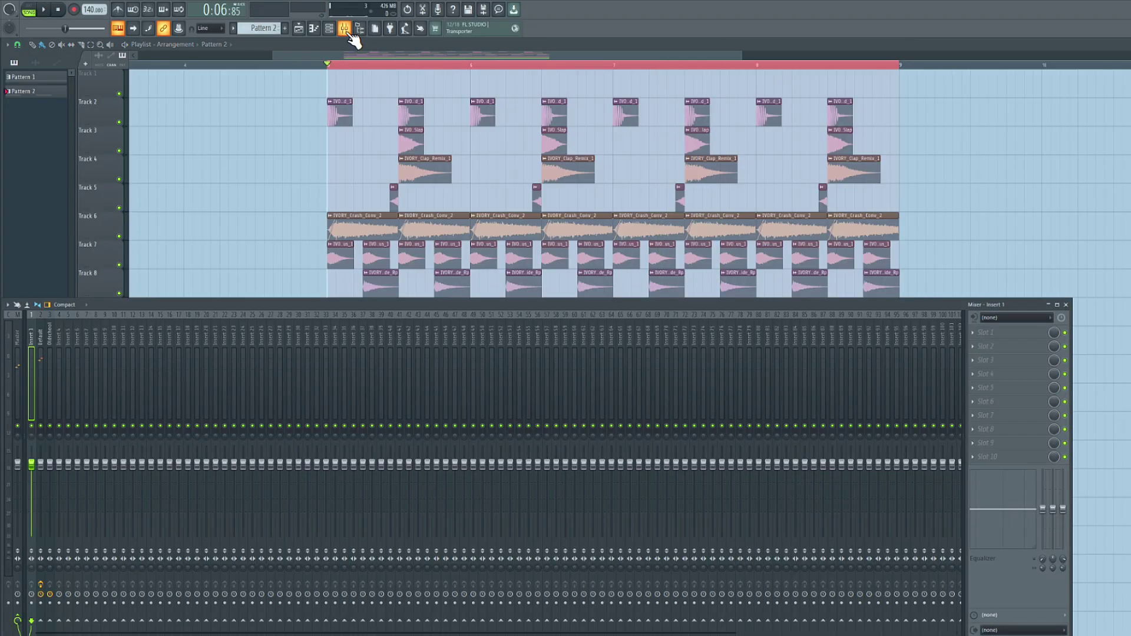
{"action": "right_click", "coordinate": [32, 373]}
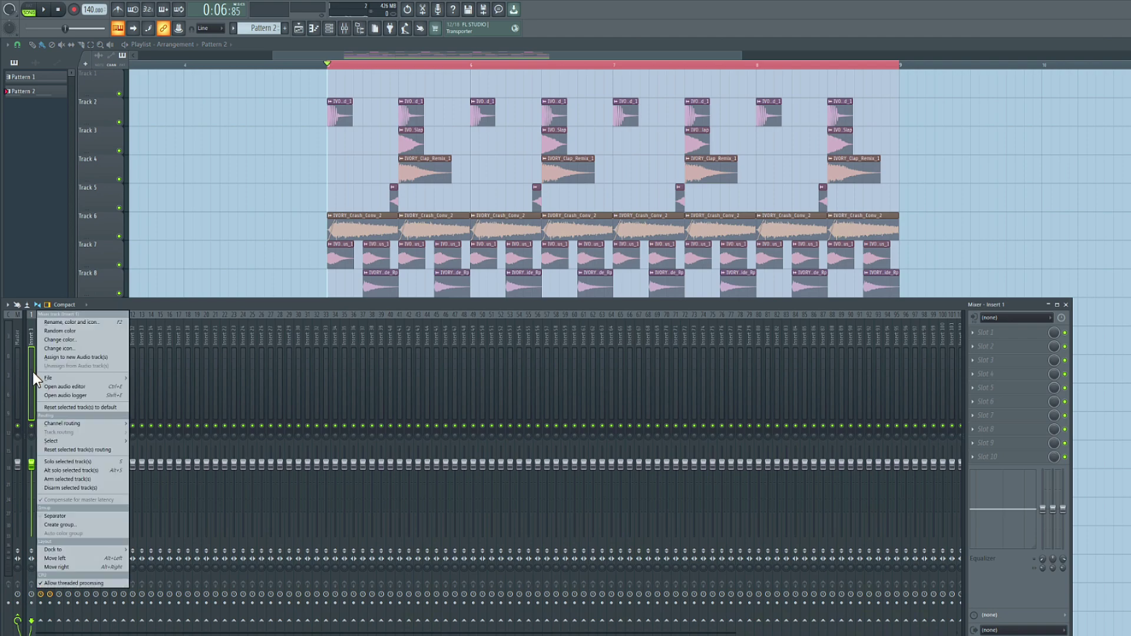
{"action": "left_click", "coordinate": [58, 322]}
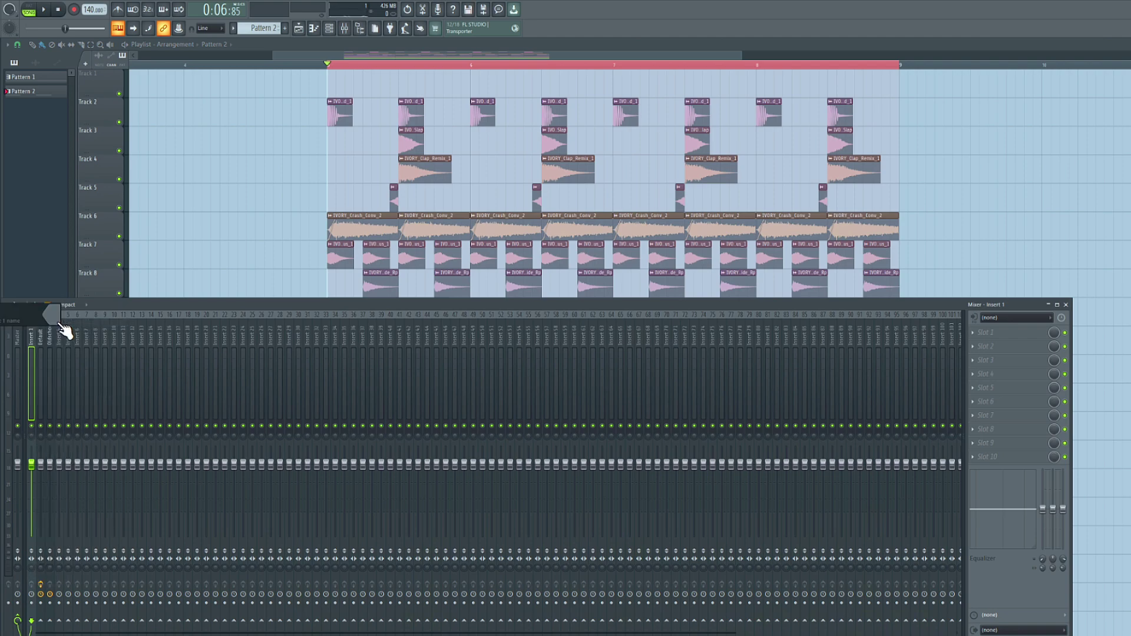
{"action": "left_click", "coordinate": [62, 324]}
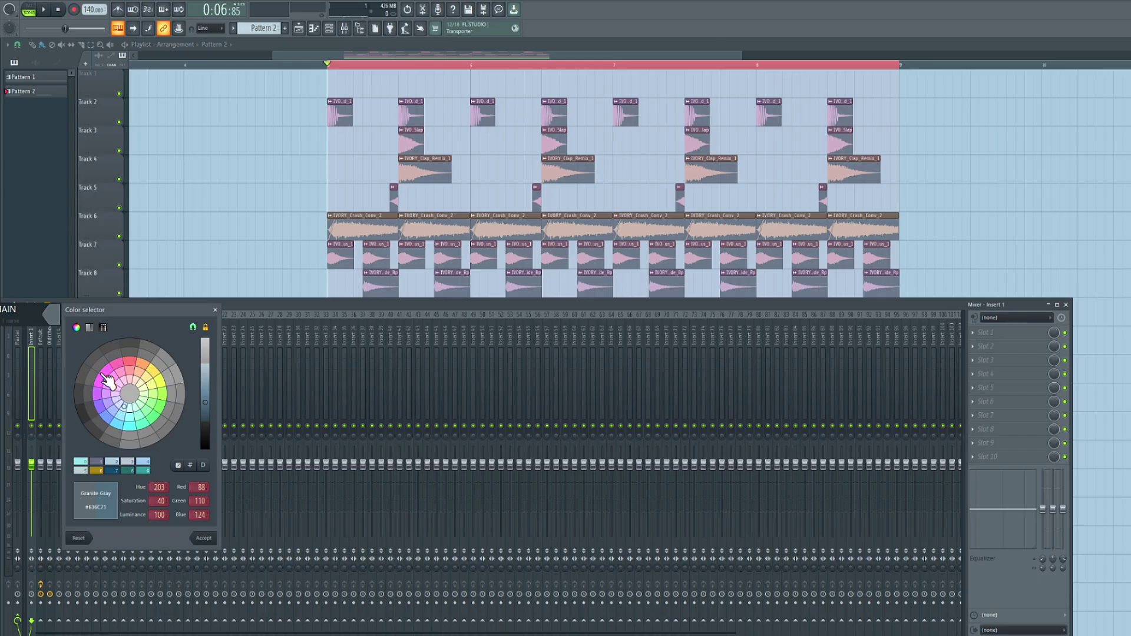
{"action": "left_click", "coordinate": [129, 424]}
{"action": "left_click_drag", "start_coordinate": [205, 402], "coordinate": [205, 367]}
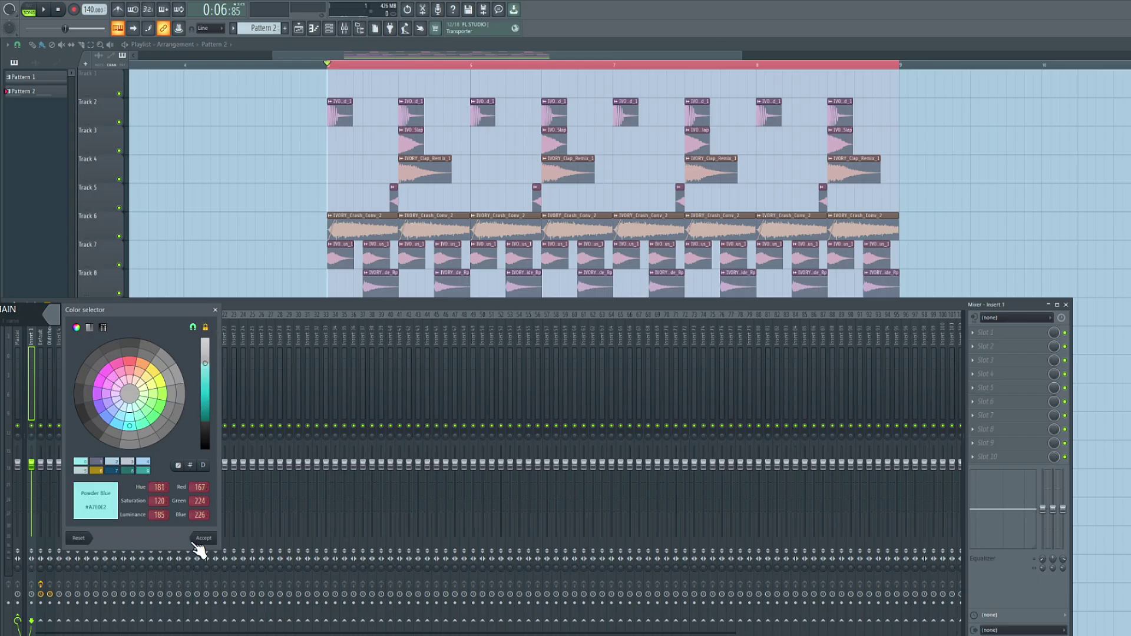
{"action": "left_click", "coordinate": [198, 539]}
{"action": "key", "text": "Return"}
Route the Default and Oldschool mixer tracks to the SIDECHAIN track only.
{"action": "left_click", "coordinate": [40, 386]}
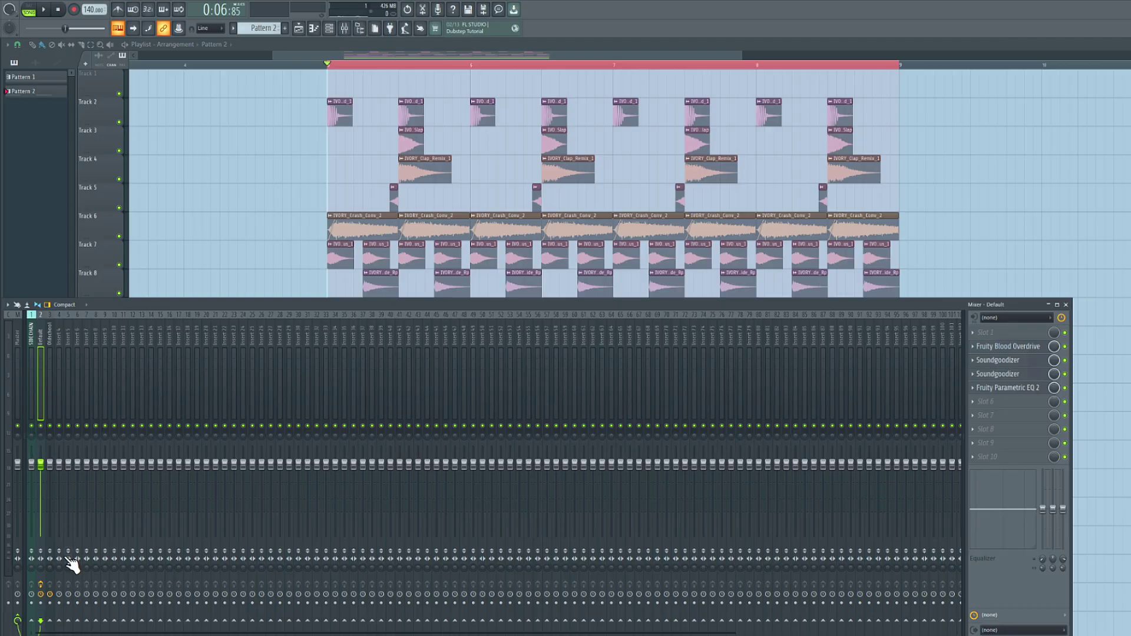
{"action": "right_click", "coordinate": [31, 621]}
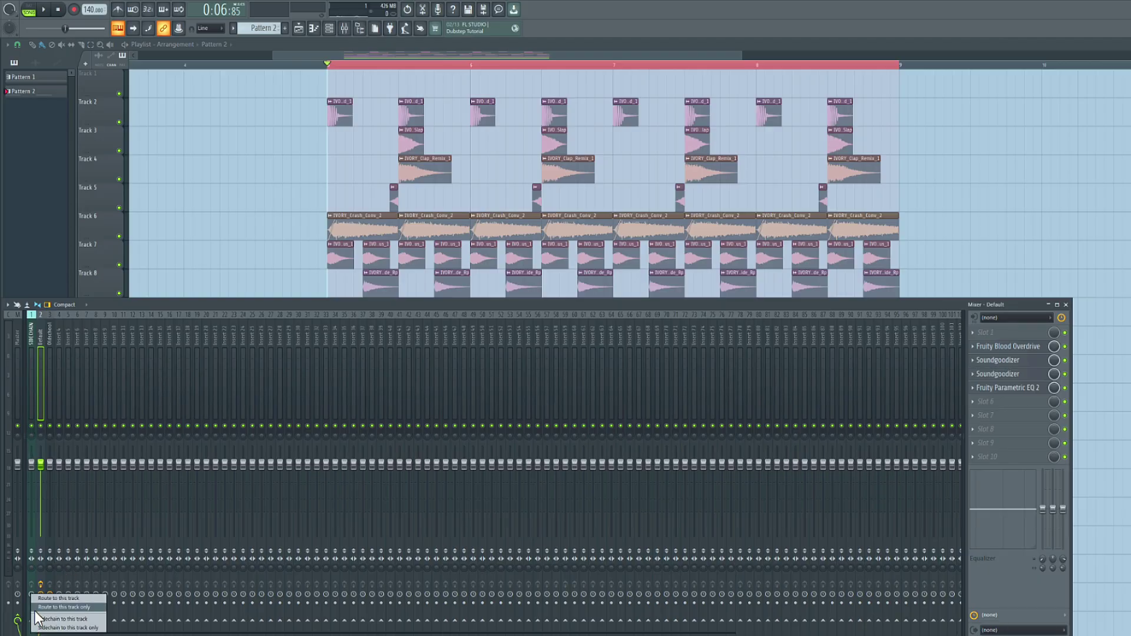
{"action": "left_click", "coordinate": [36, 609]}
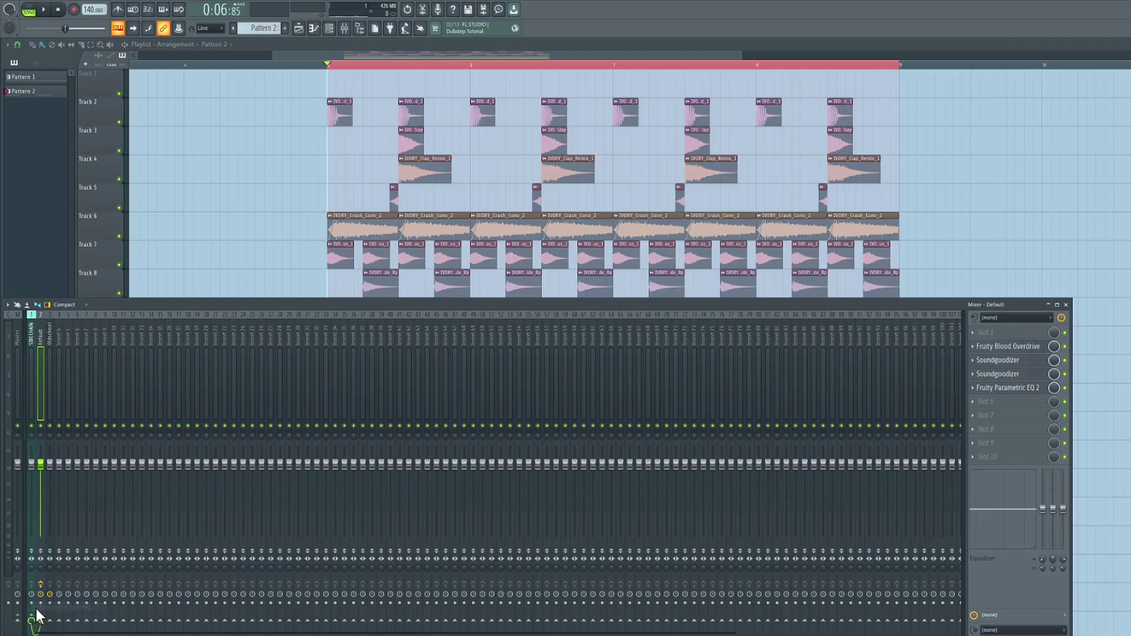
{"action": "left_click", "coordinate": [50, 403]}
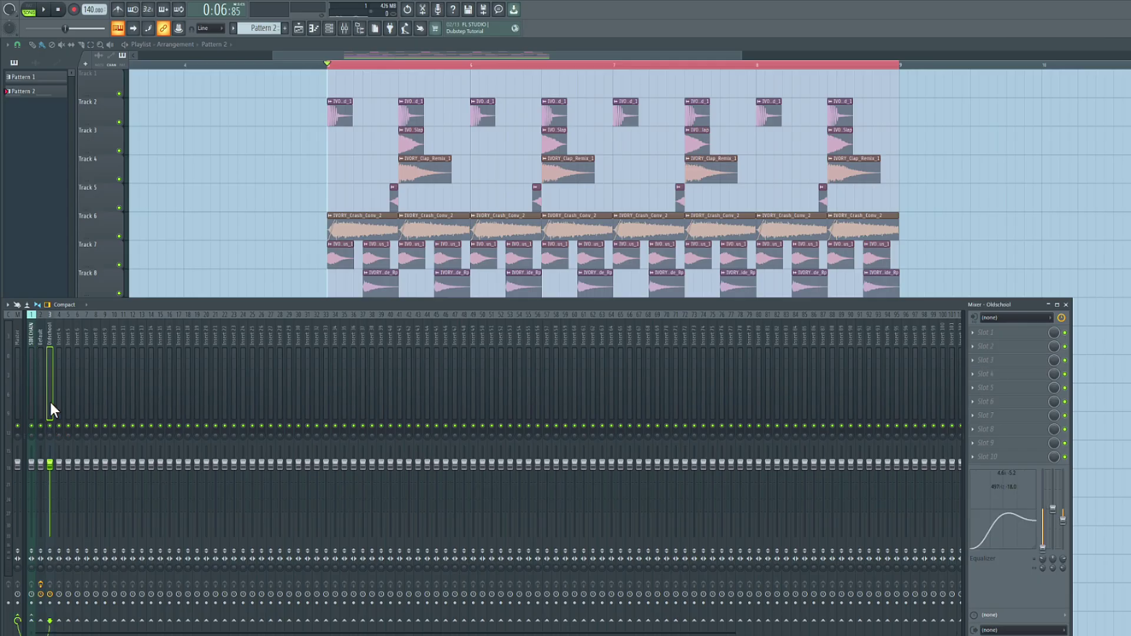
{"action": "right_click", "coordinate": [31, 621]}
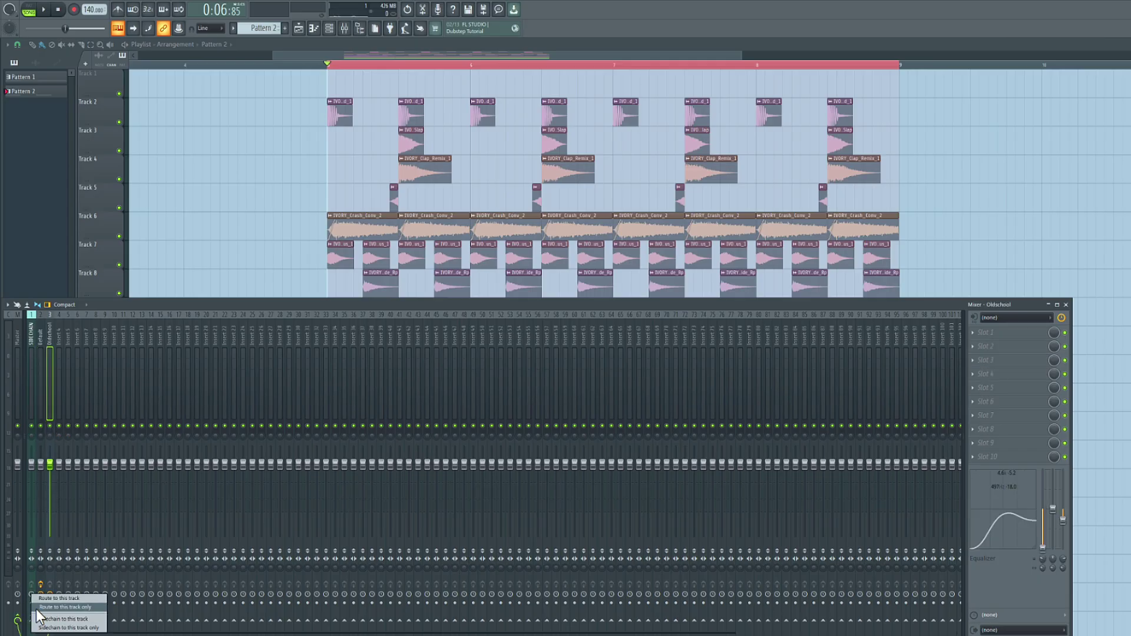
{"action": "left_click", "coordinate": [36, 609]}
Add Fruity Balance to the first effect slot of the SIDECHAIN mixer track.
{"action": "left_click", "coordinate": [32, 383]}
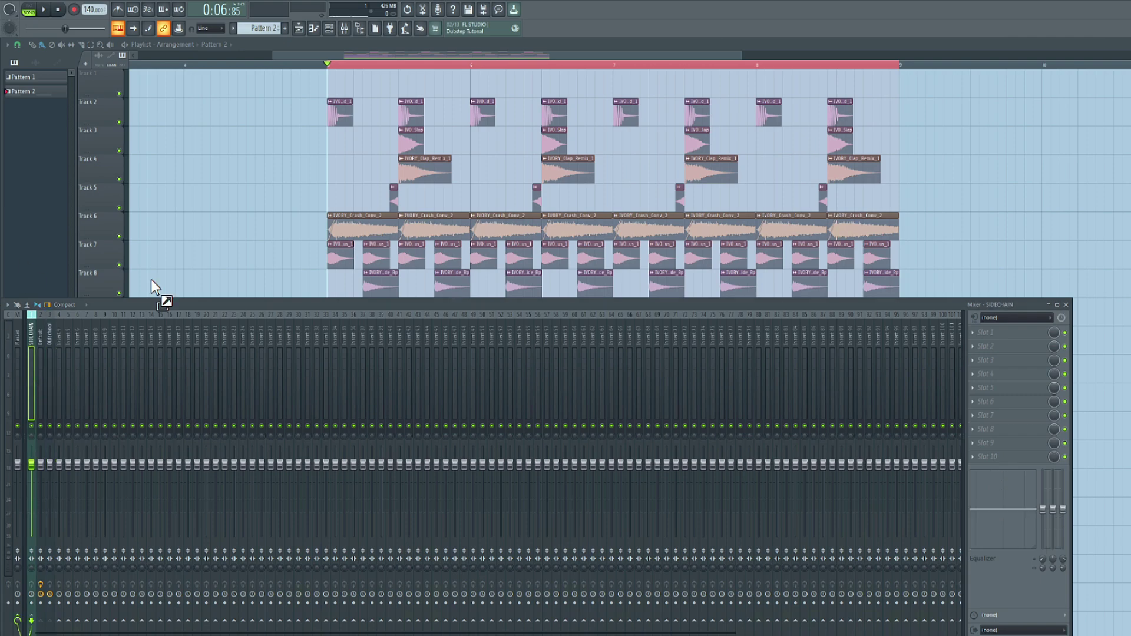
{"action": "left_click_drag", "start_coordinate": [151, 280], "coordinate": [1007, 334]}
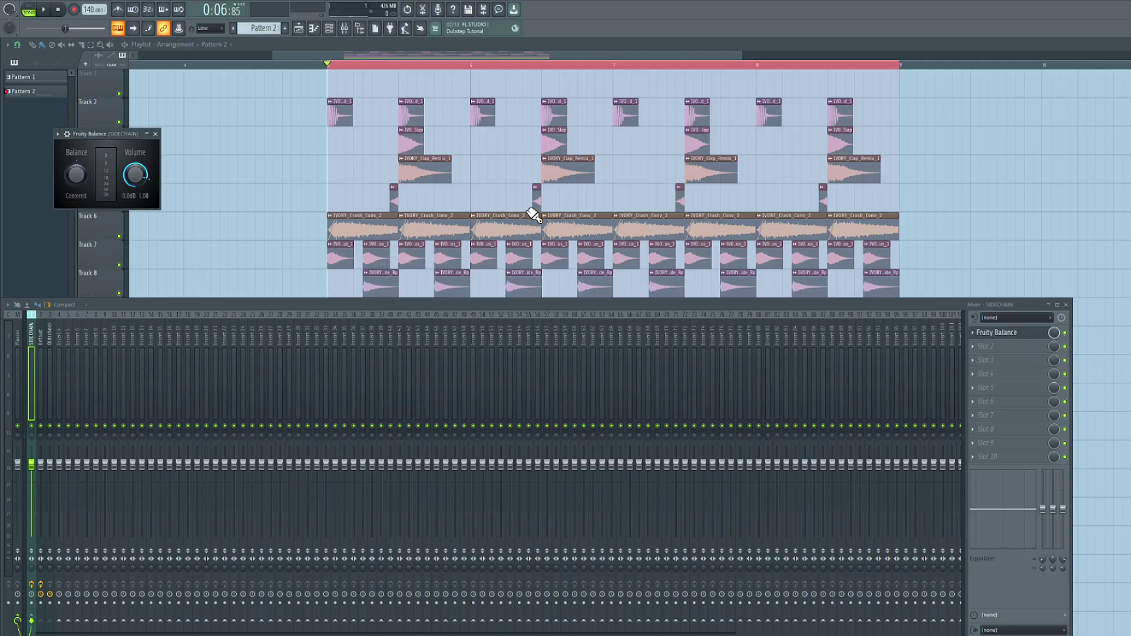
{"action": "left_click_drag", "start_coordinate": [98, 134], "coordinate": [251, 187]}
Limit the playlist time selection to the first half of bar 5 and create an automation clip there for Fruity Balance's volume.
{"action": "left_click_drag", "start_coordinate": [884, 77], "coordinate": [457, 80]}
{"action": "scroll", "coordinate": [366, 95], "scroll_direction": "up", "scroll_amount": 2}
{"action": "left_click", "coordinate": [344, 28]}
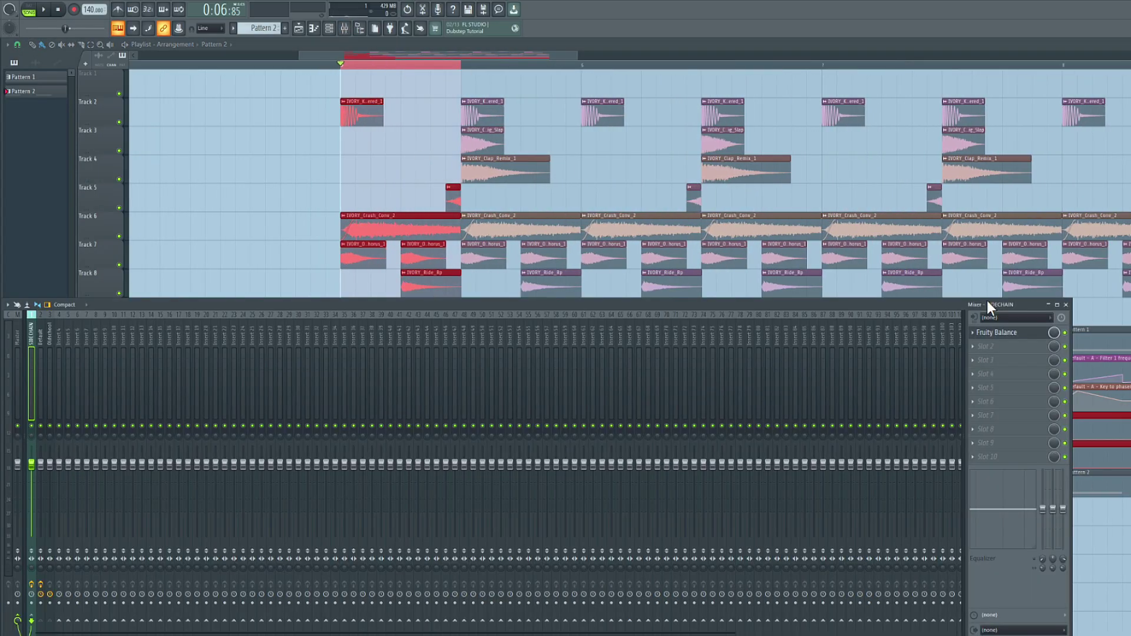
{"action": "left_click", "coordinate": [1003, 333]}
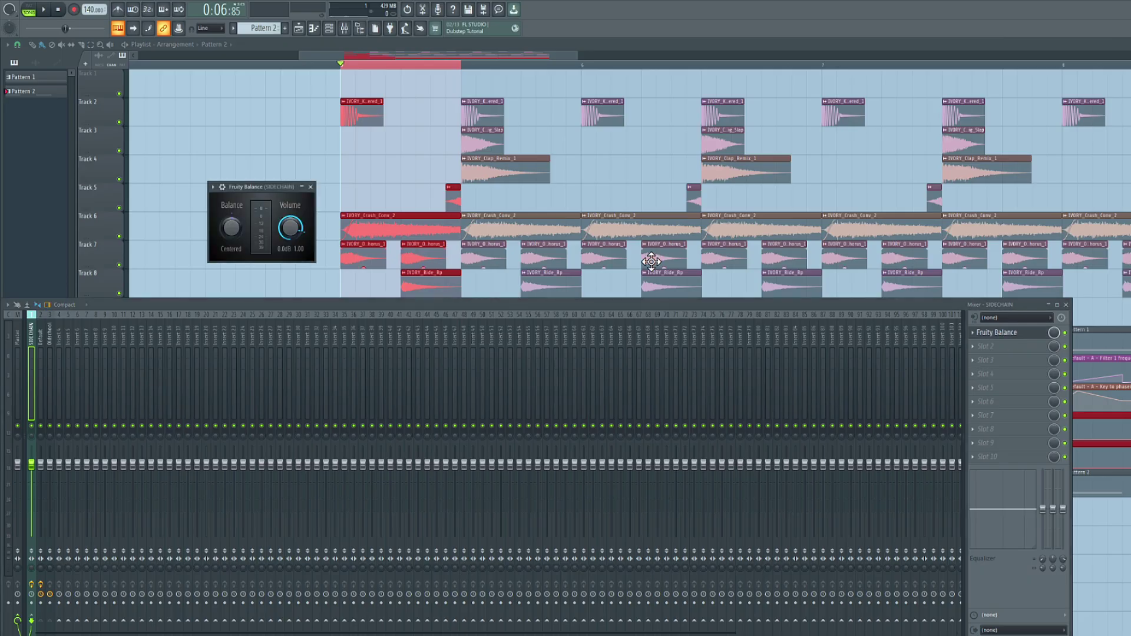
{"action": "right_click", "coordinate": [289, 231]}
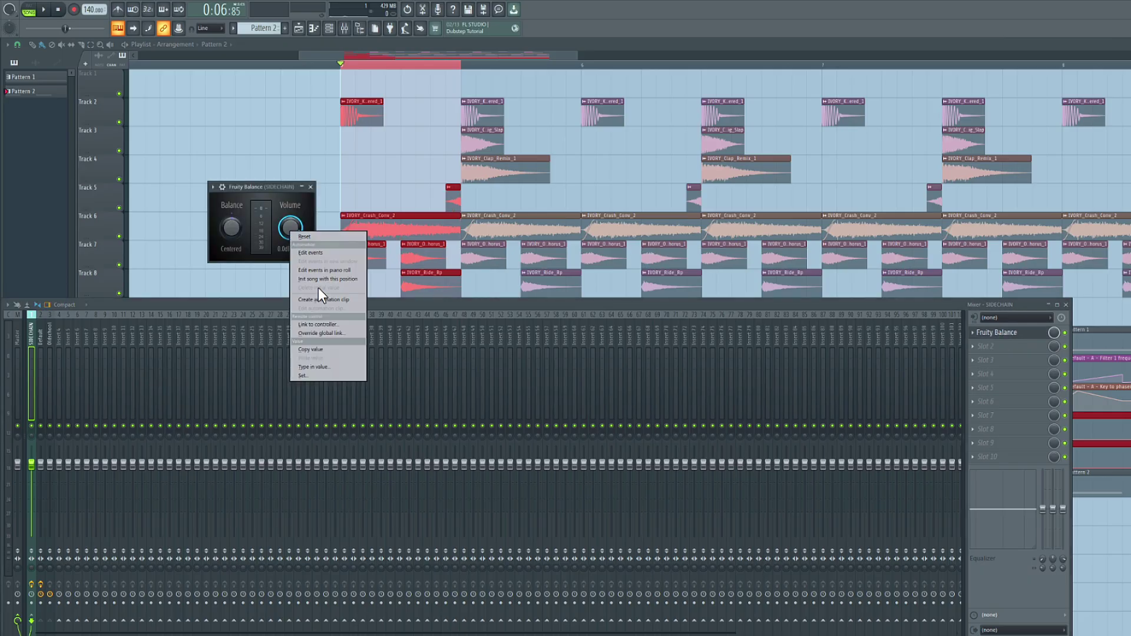
{"action": "left_click", "coordinate": [328, 304]}
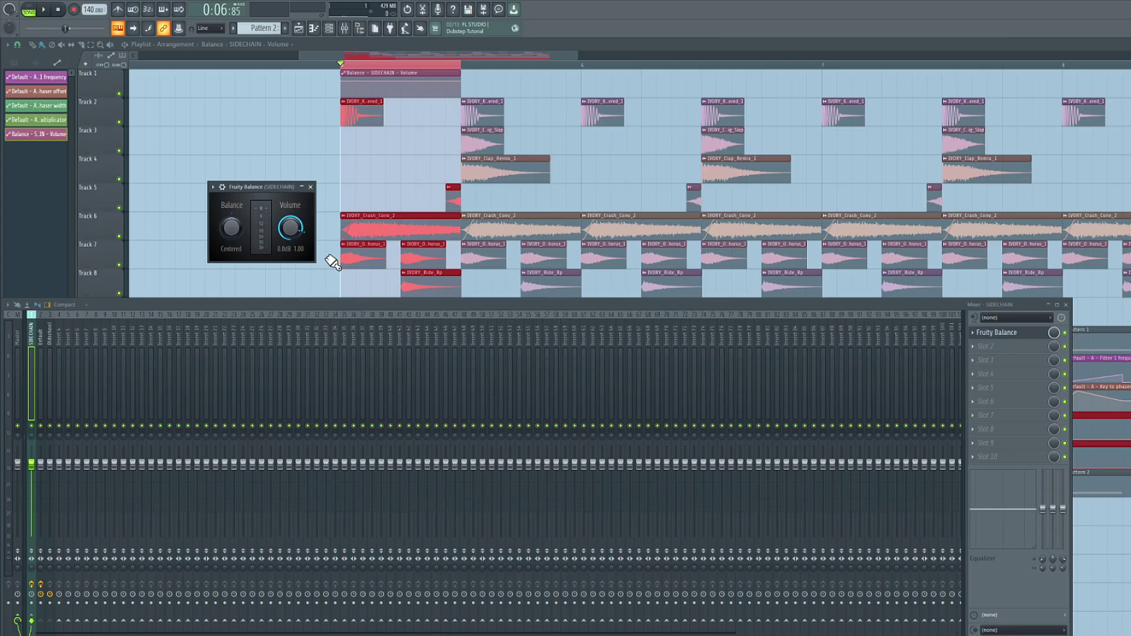
{"action": "left_click", "coordinate": [311, 188]}
{"action": "key", "text": "F9"}
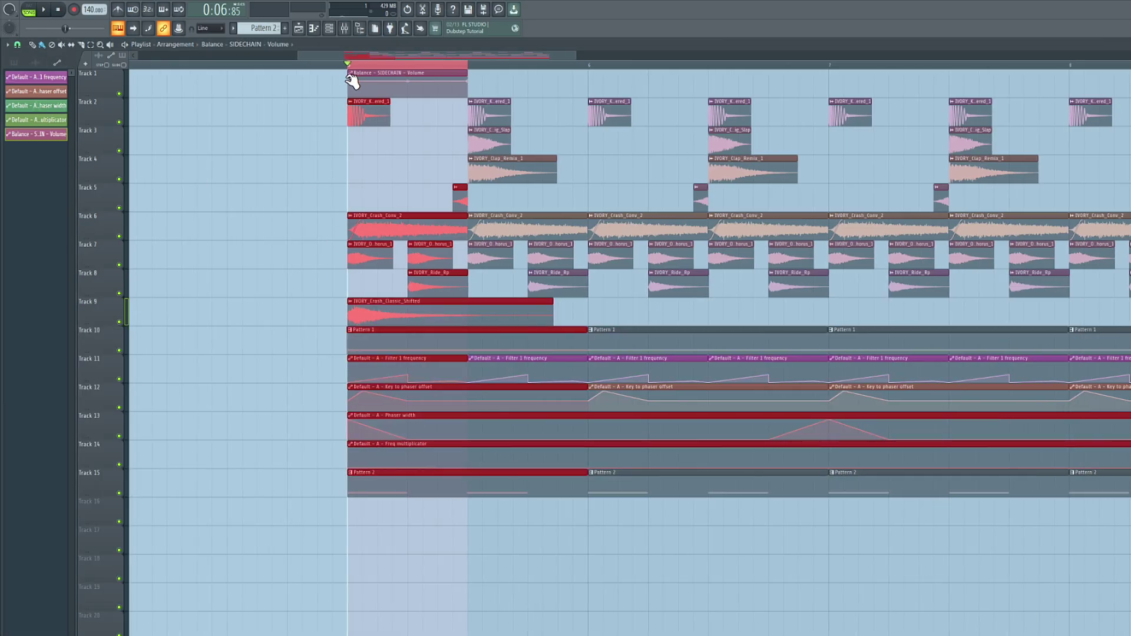
Lower the starting point of the SIDECHAIN volume clip to zero and copy the value of its end point.
{"action": "left_click_drag", "start_coordinate": [353, 81], "coordinate": [354, 111]}
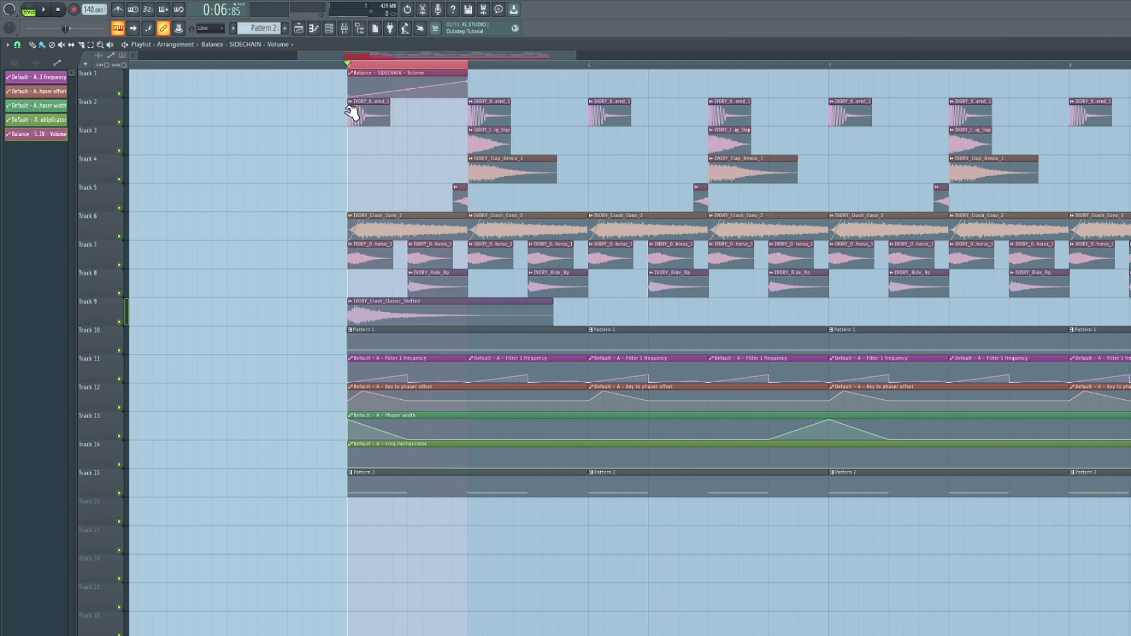
{"action": "right_click", "coordinate": [468, 82]}
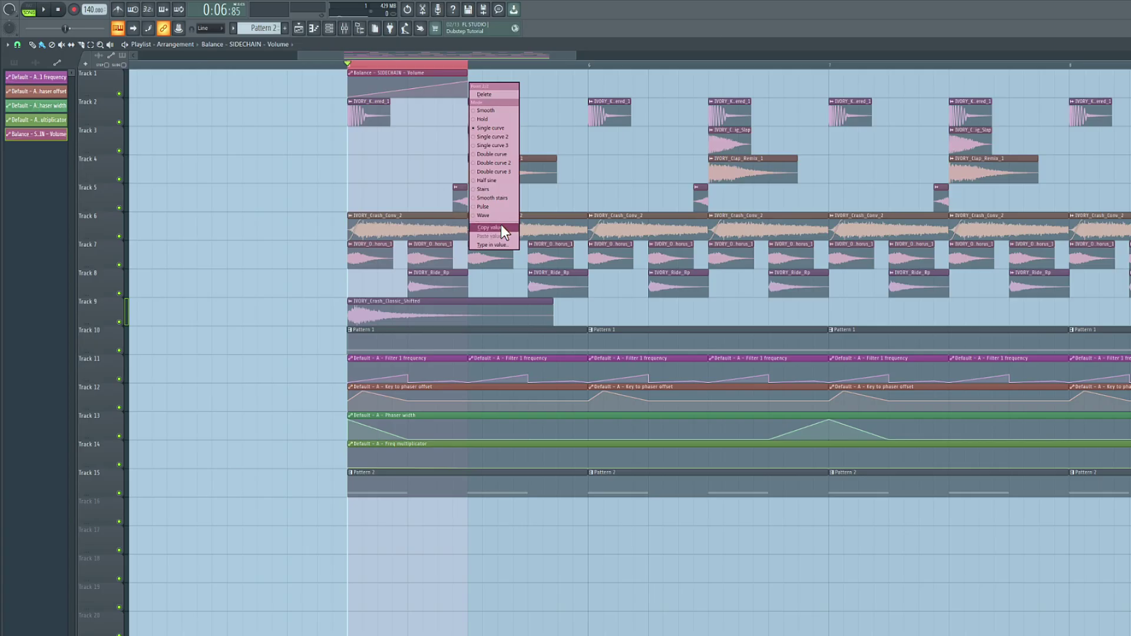
{"action": "left_click", "coordinate": [501, 227]}
Paste the copied 80% value as the maximum of the SIDECHAIN volume automation clip and raise its end point to full.
{"action": "double_click", "coordinate": [446, 72]}
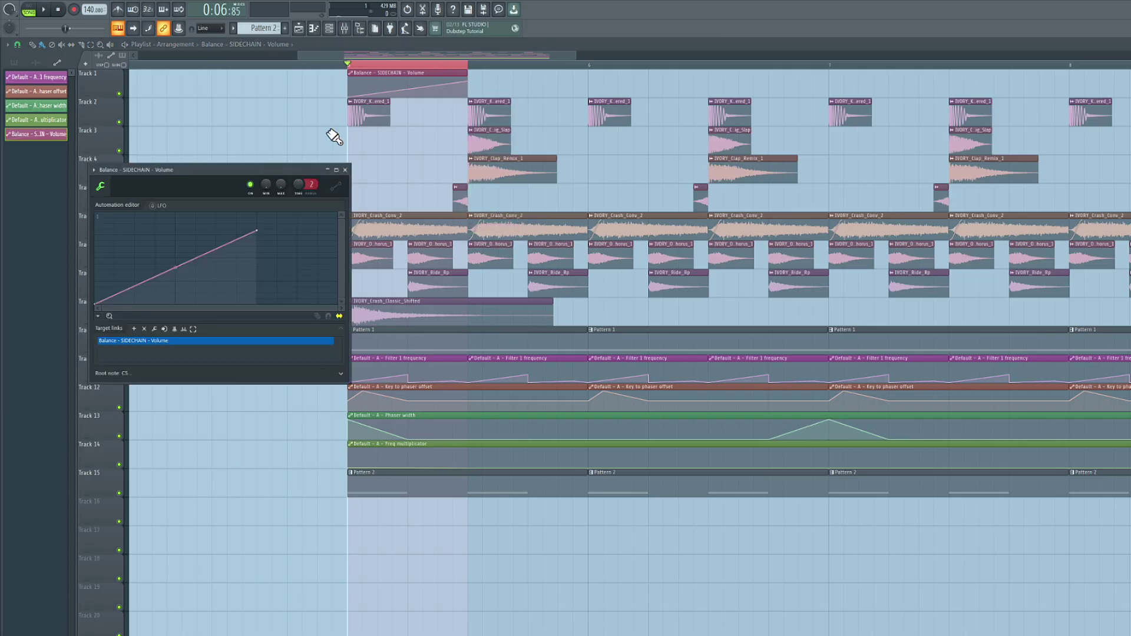
{"action": "left_click_drag", "start_coordinate": [291, 172], "coordinate": [466, 185]}
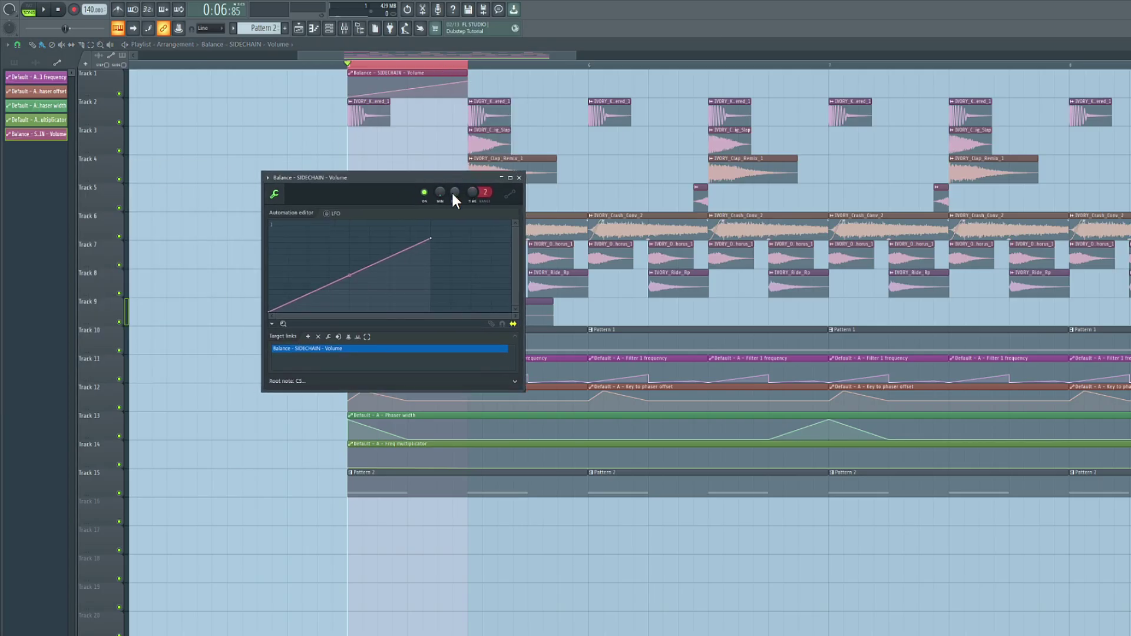
{"action": "right_click", "coordinate": [454, 191]}
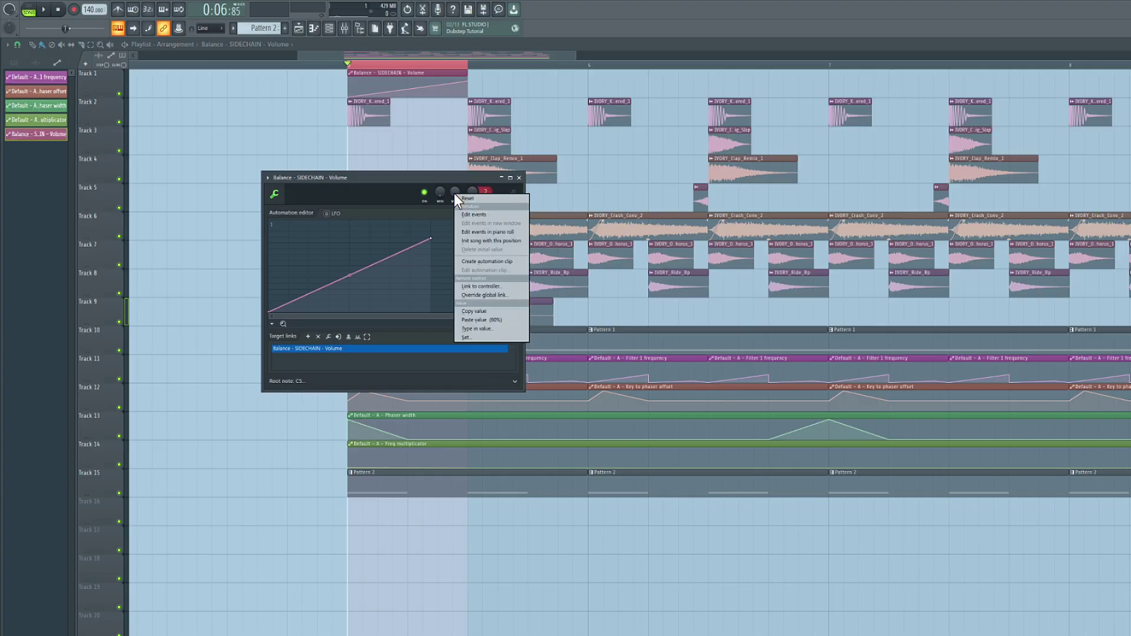
{"action": "left_click", "coordinate": [478, 319]}
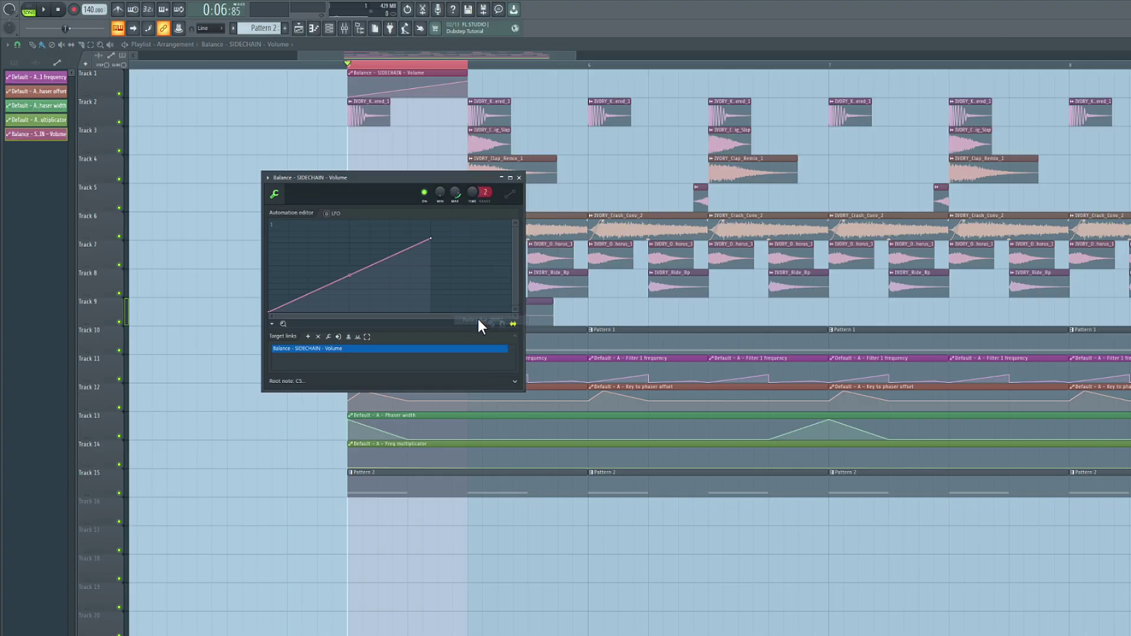
{"action": "left_click", "coordinate": [519, 178]}
{"action": "left_click_drag", "start_coordinate": [472, 84], "coordinate": [472, 72]}
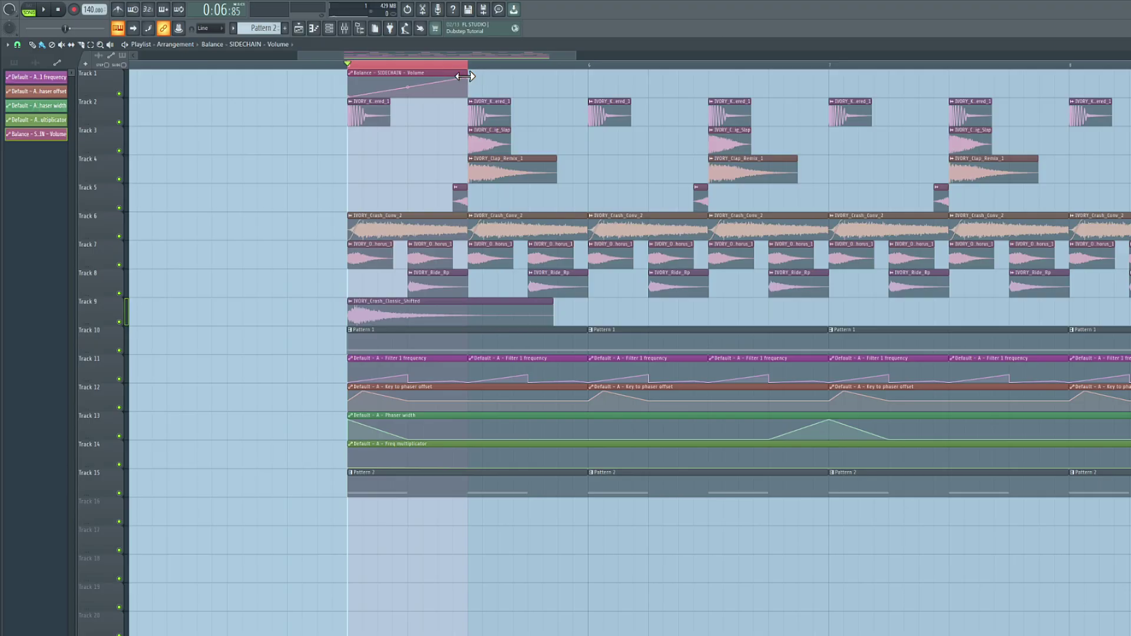
Add a full-level point midway through the SIDECHAIN volume clip and give the rise into it a steep S-shaped curve.
{"action": "left_click_drag", "start_coordinate": [416, 94], "coordinate": [419, 74]}
{"action": "right_click", "coordinate": [412, 81]}
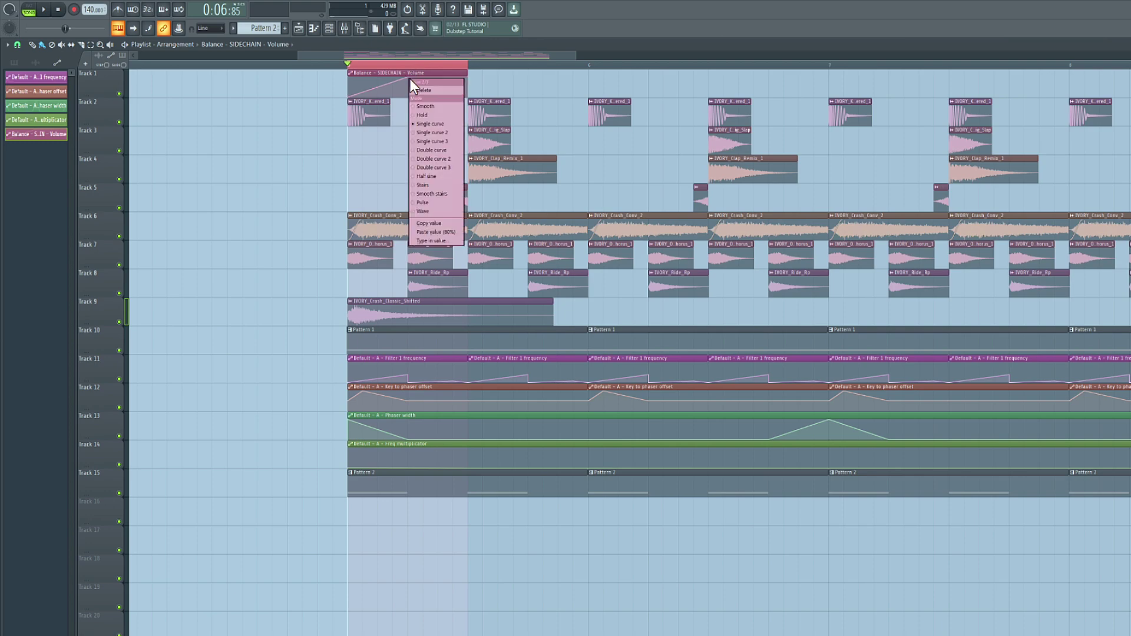
{"action": "left_click", "coordinate": [434, 146]}
{"action": "left_click_drag", "start_coordinate": [378, 87], "coordinate": [378, 86]}
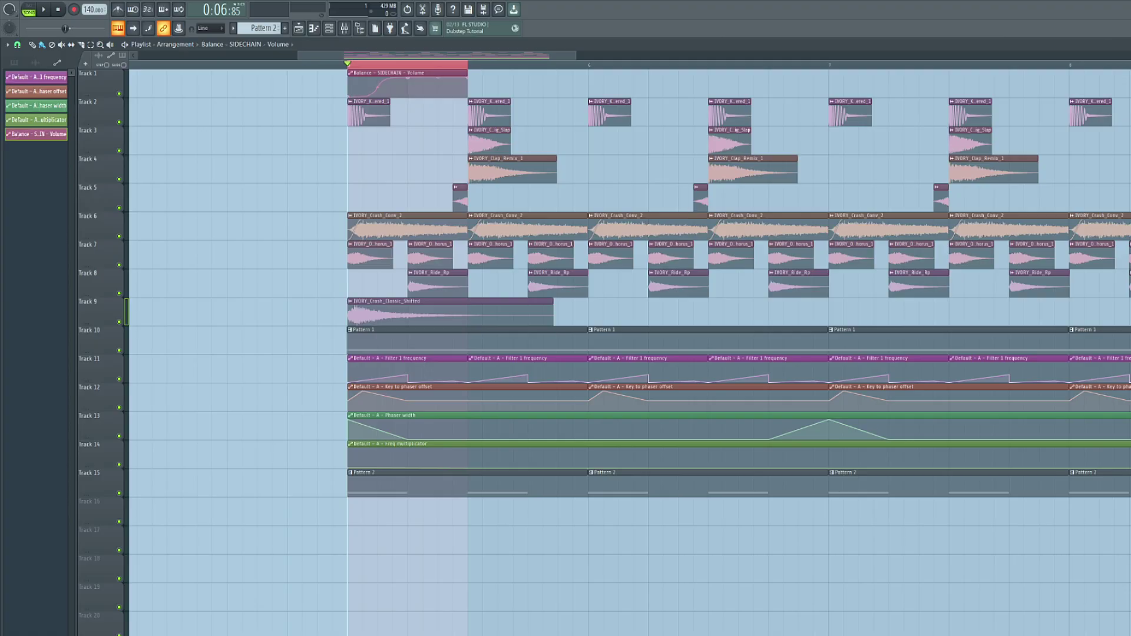
Solo Tracks 1, 10 and 15 and play the two synth patterns with the SIDECHAIN volume clip.
{"action": "scroll", "coordinate": [346, 124], "scroll_direction": "right", "scroll_amount": 1}
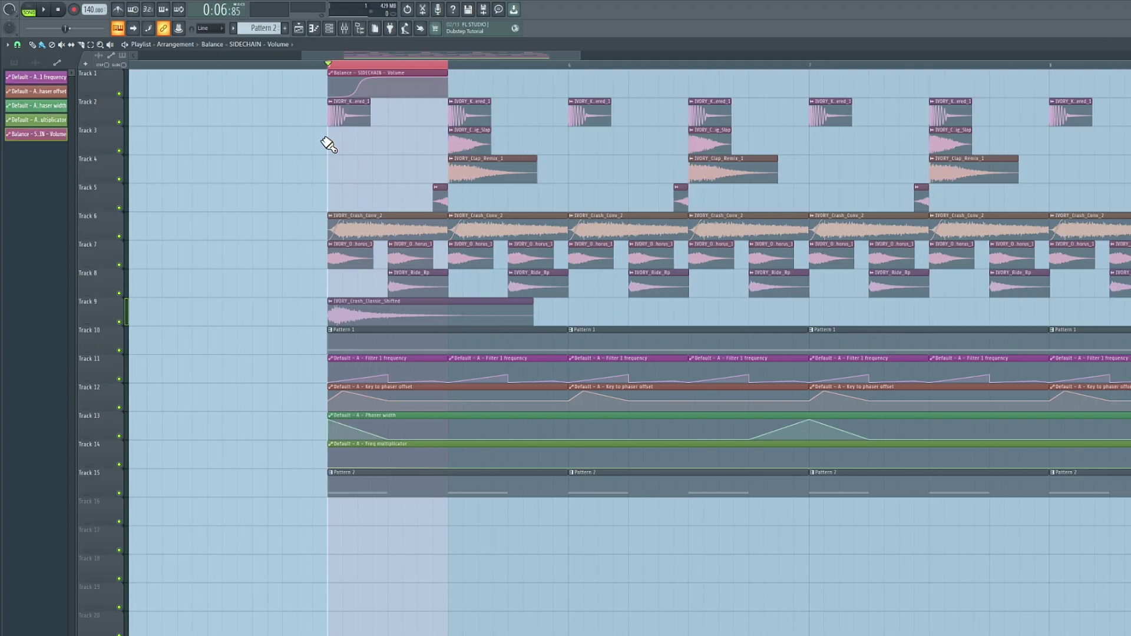
{"action": "right_click", "coordinate": [119, 351]}
{"action": "left_click", "coordinate": [119, 493]}
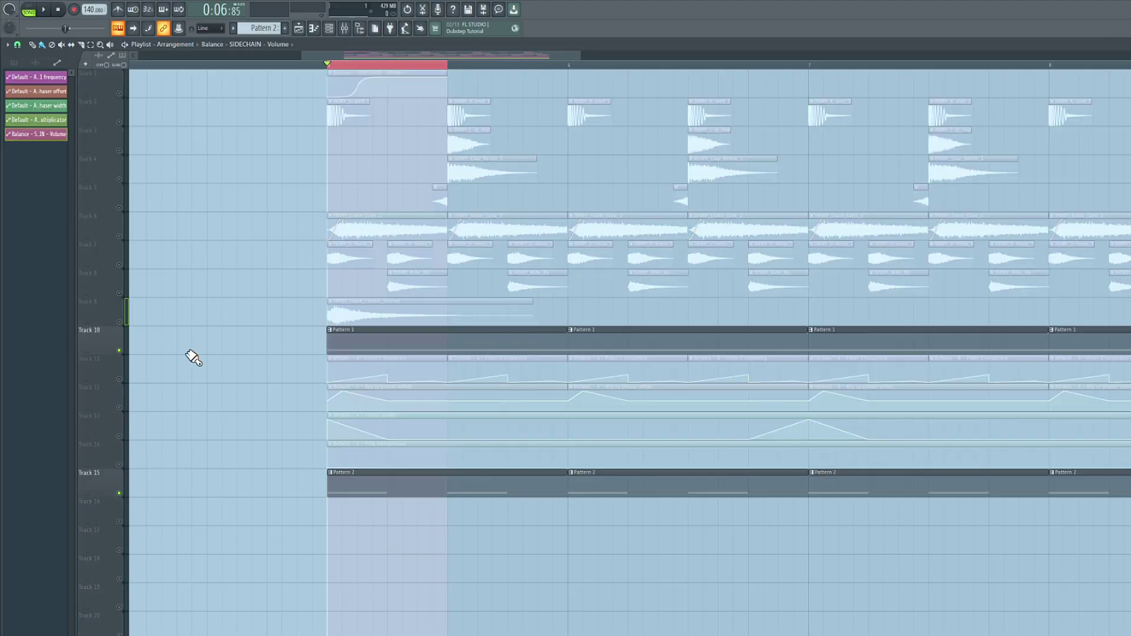
{"action": "left_click", "coordinate": [119, 94]}
{"action": "key", "text": "space"}
{"action": "key", "text": "space"}
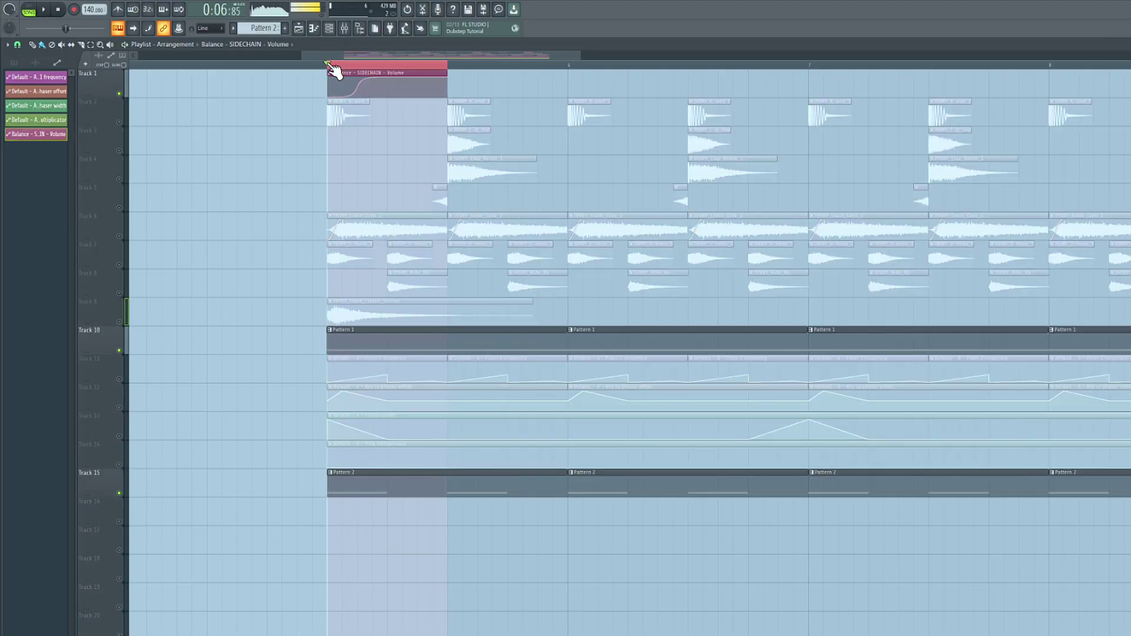
{"action": "key", "text": "space"}
{"action": "key", "text": "space"}
Clear the time selection, repeat the SIDECHAIN volume clip along Track 1 through the end of bar 8, and audition it.
{"action": "key", "text": "ctrl+d"}
{"action": "scroll", "coordinate": [409, 145], "scroll_direction": "right", "scroll_amount": 1}
{"action": "scroll", "coordinate": [375, 133], "scroll_direction": "down", "scroll_amount": 2}
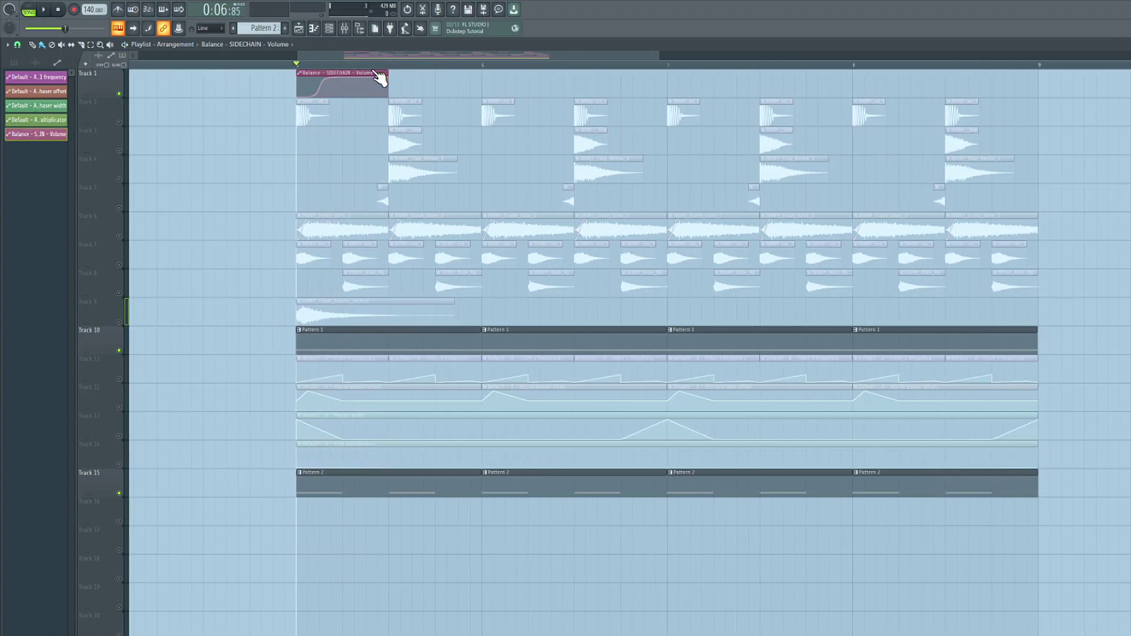
{"action": "left_click_drag", "start_coordinate": [397, 82], "coordinate": [1058, 82]}
{"action": "key", "text": "space"}
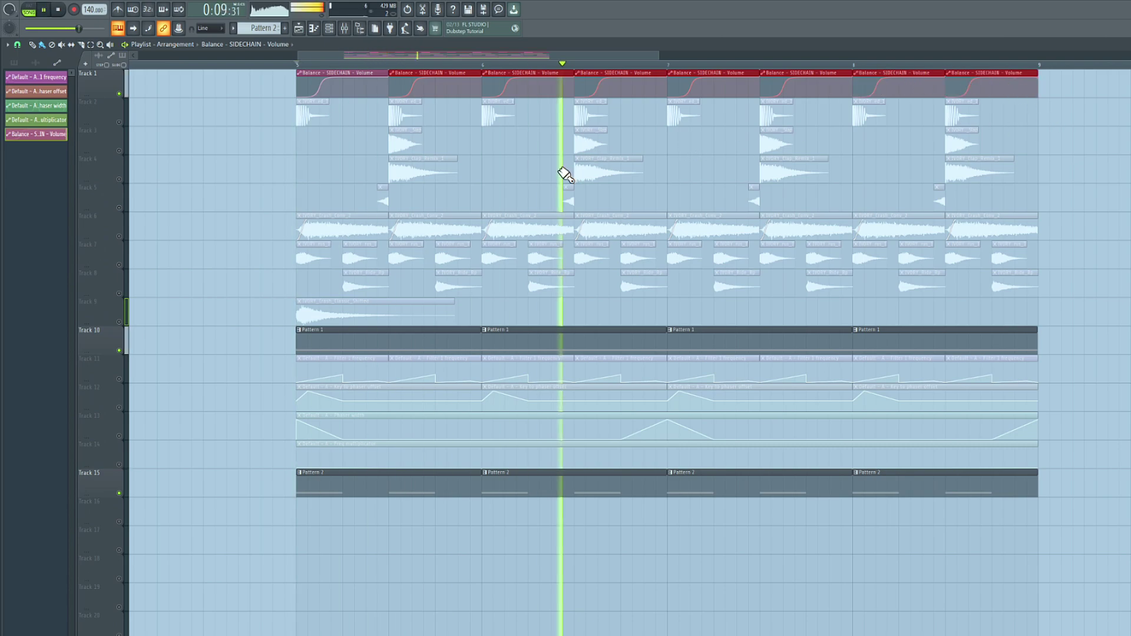
{"action": "key", "text": "space"}
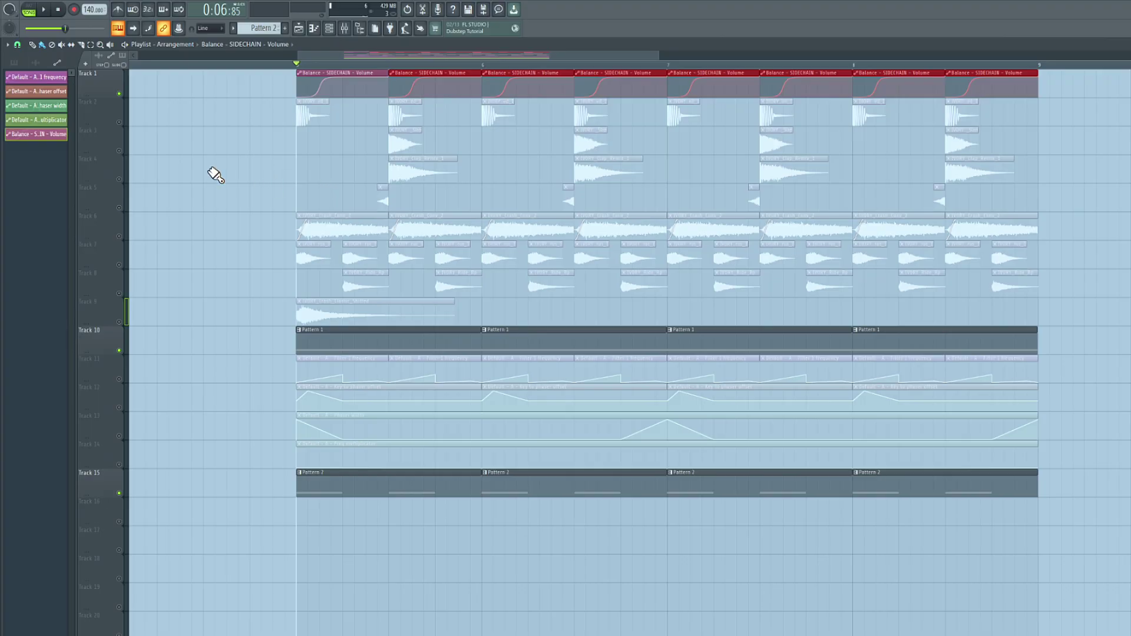
Bring all playlist tracks back in and play the sidechained synths together with the drums.
{"action": "right_click", "coordinate": [119, 122]}
{"action": "right_click", "coordinate": [120, 123]}
{"action": "key", "text": "space"}
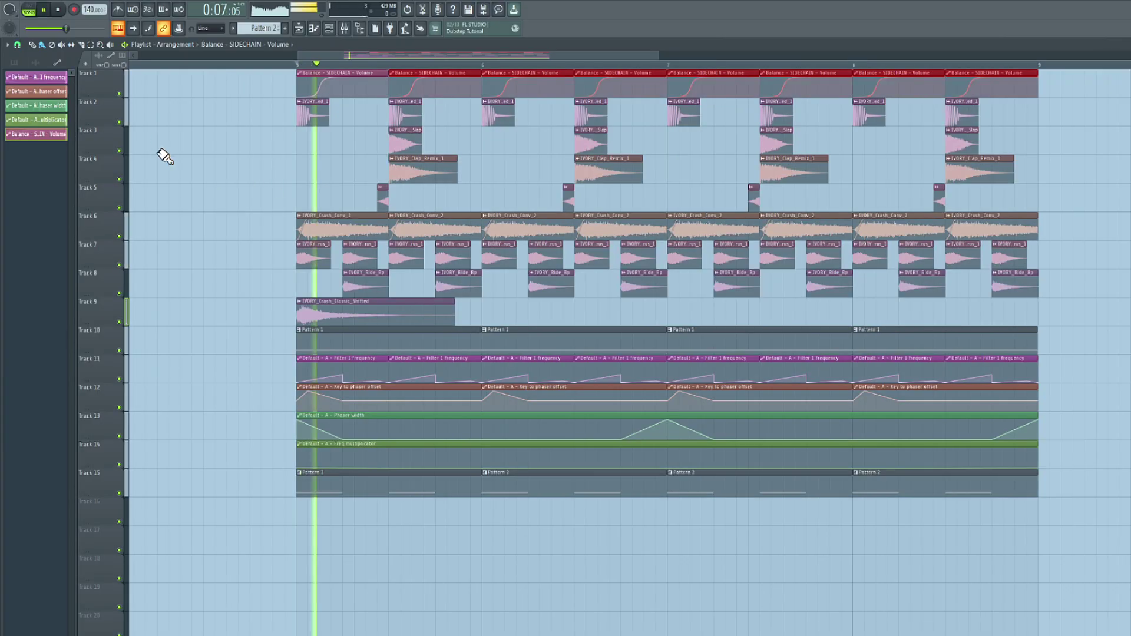
{"action": "scroll", "coordinate": [236, 145], "scroll_direction": "up", "scroll_amount": 2}
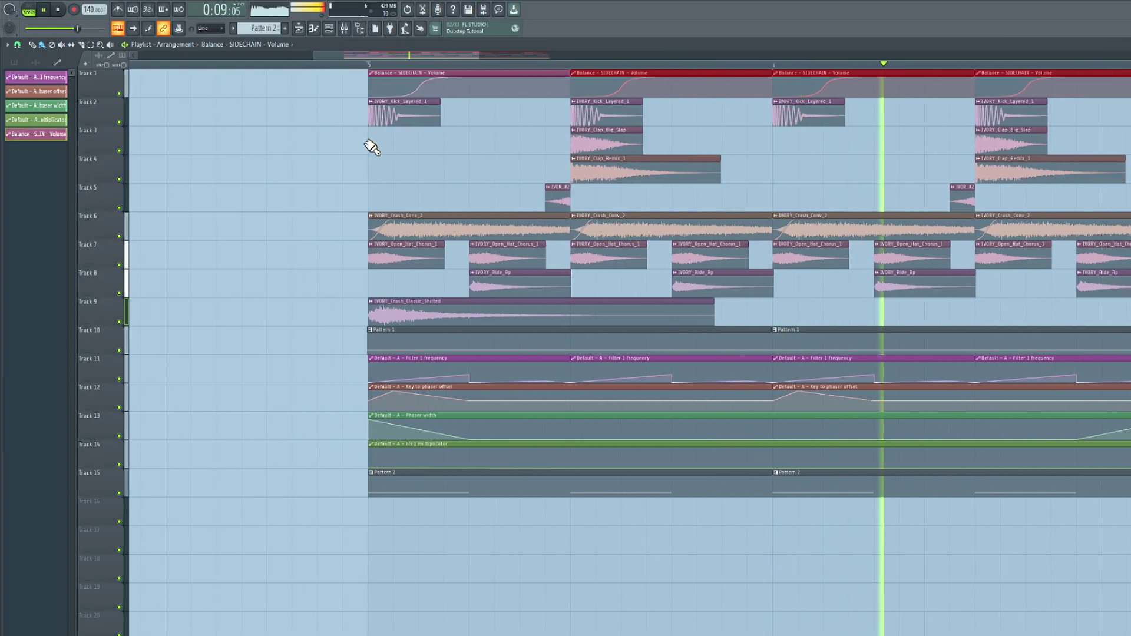
Make the SIDECHAIN volume curve rise earlier after each kick and replay the full arrangement.
{"action": "key", "text": "space"}
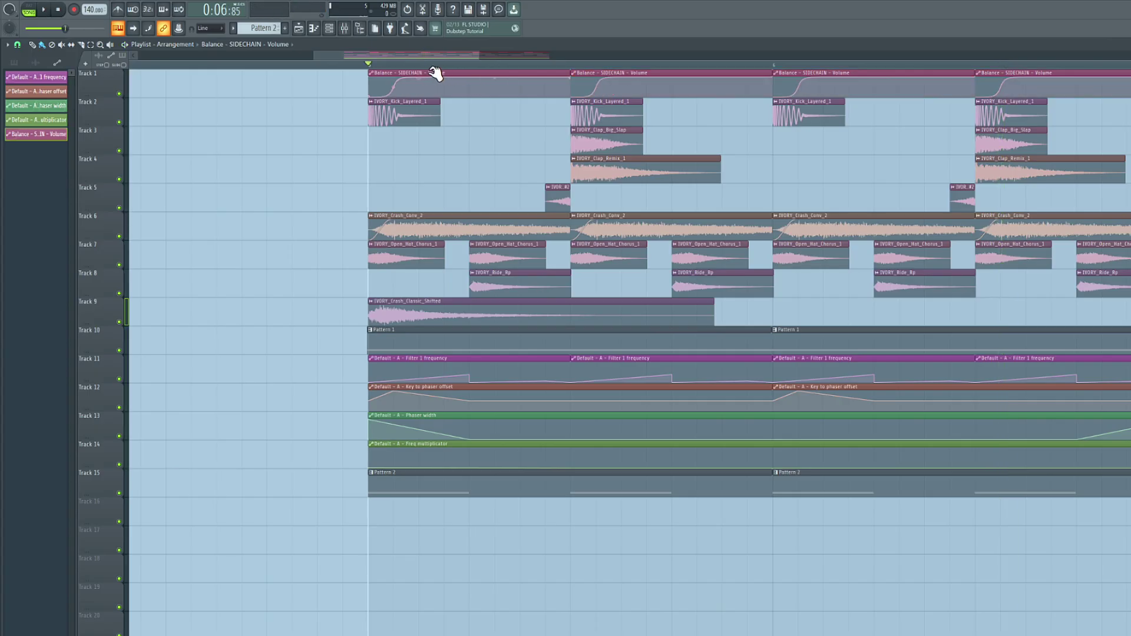
{"action": "key", "text": "space"}
{"action": "scroll", "coordinate": [218, 189], "scroll_direction": "down", "scroll_amount": 2}
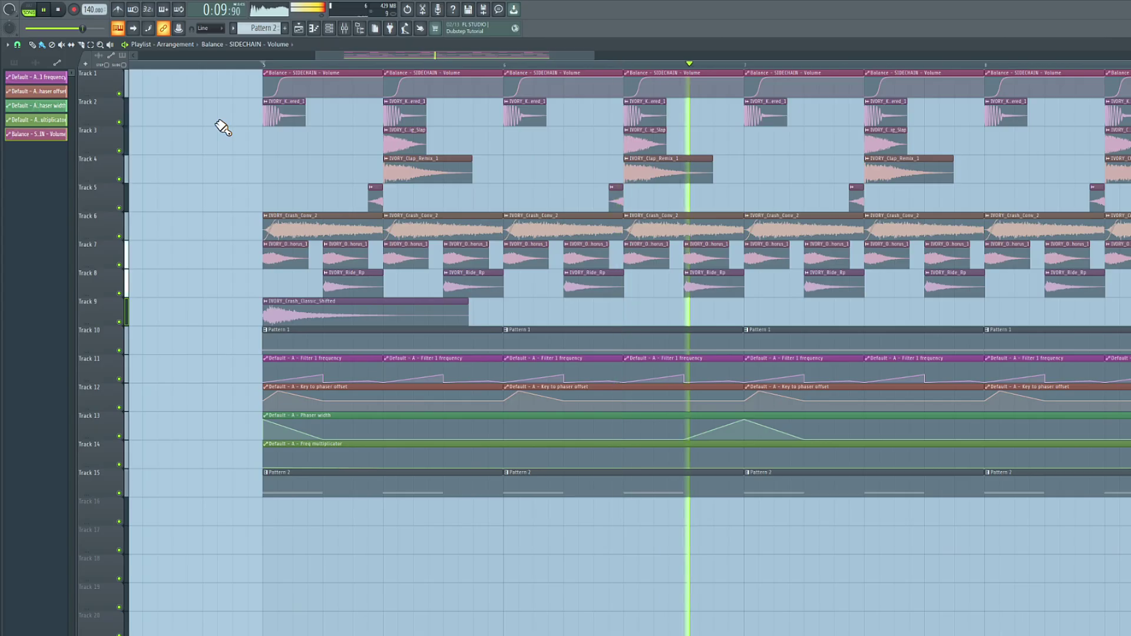
{"action": "scroll", "coordinate": [228, 139], "scroll_direction": "down", "scroll_amount": 3}
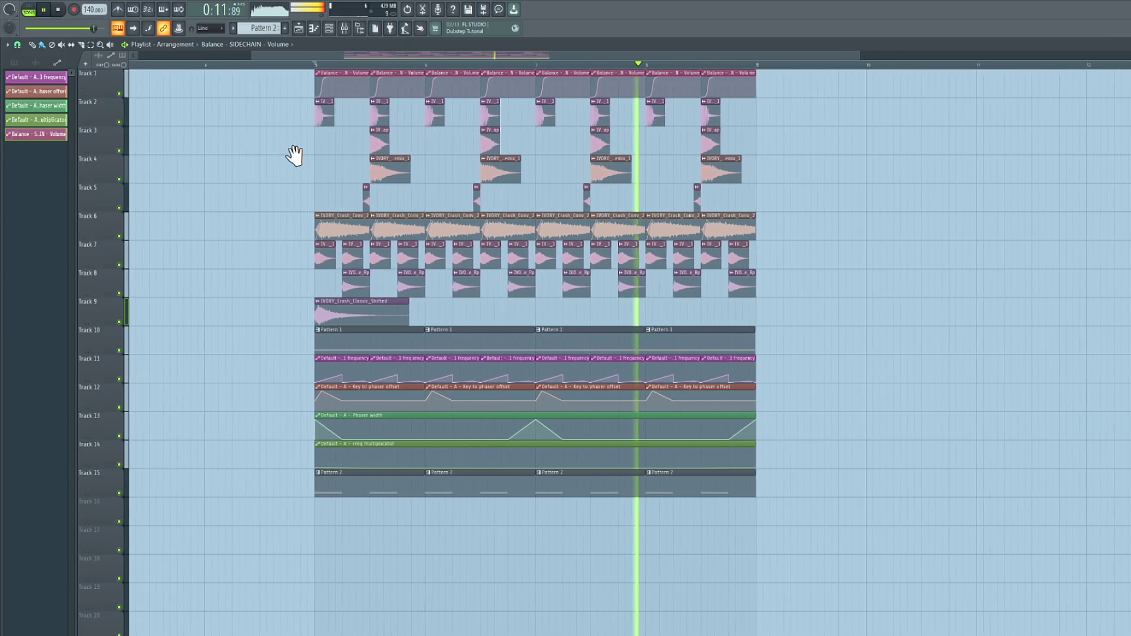
{"action": "key", "text": "space"}
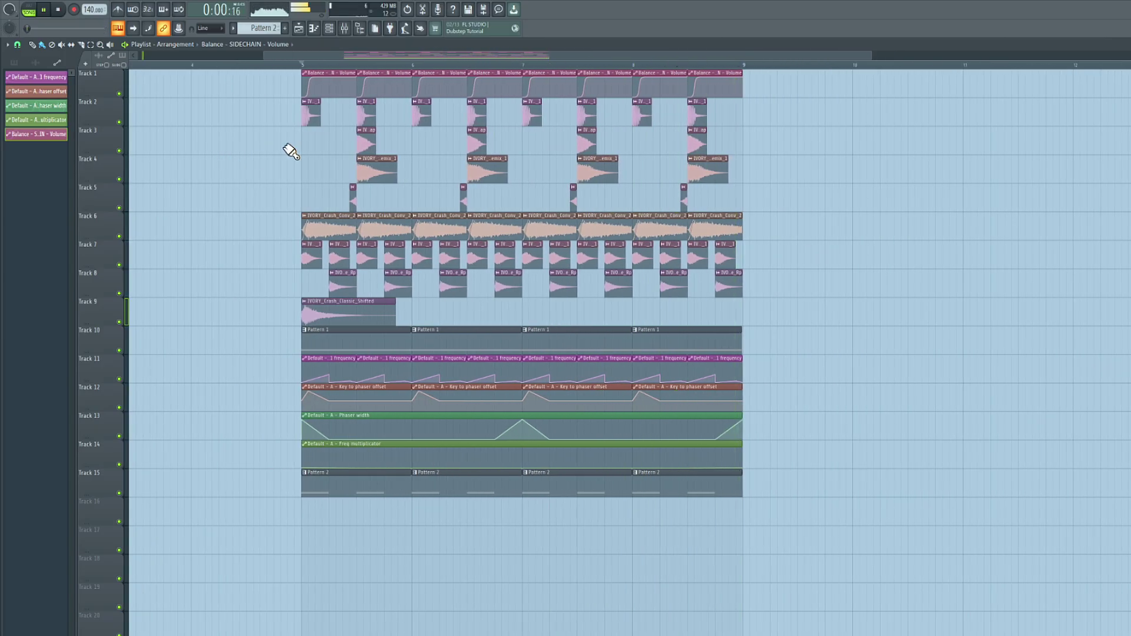
{"action": "scroll", "coordinate": [275, 154], "scroll_direction": "up", "scroll_amount": 3}
{"action": "scroll", "coordinate": [268, 162], "scroll_direction": "down", "scroll_amount": 1}
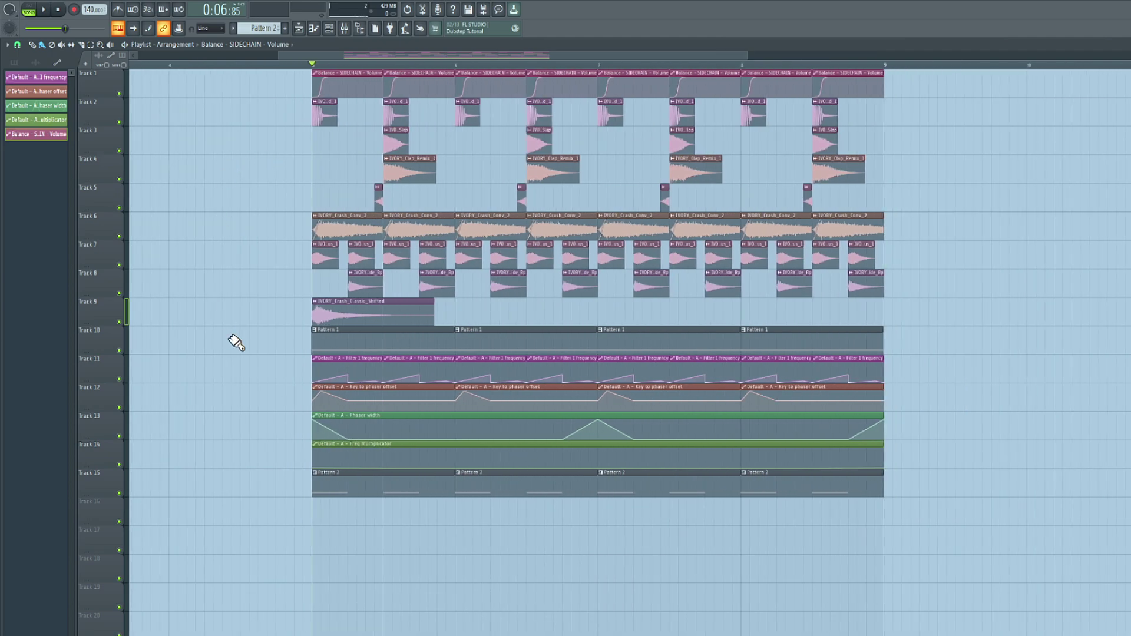
Solo the Pattern 1 track (Track 10) together with its automation tracks 11 to 14.
{"action": "left_click", "coordinate": [120, 352], "text": "ctrl"}
{"action": "left_click", "coordinate": [120, 379]}
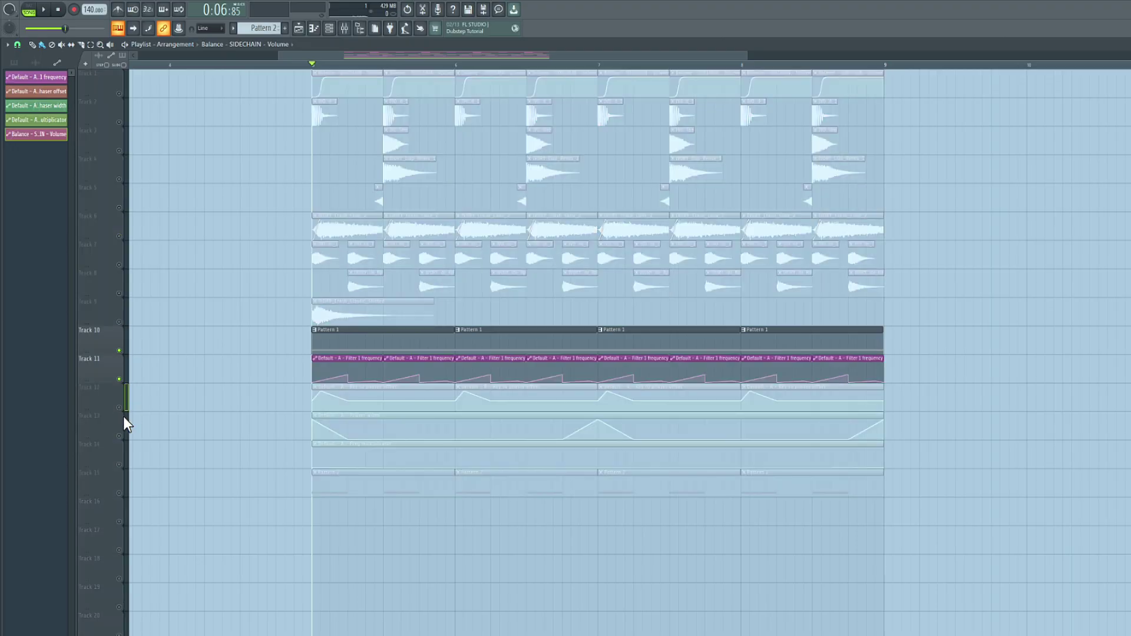
{"action": "left_click", "coordinate": [120, 419]}
{"action": "left_click", "coordinate": [119, 407]}
{"action": "left_click", "coordinate": [119, 465]}
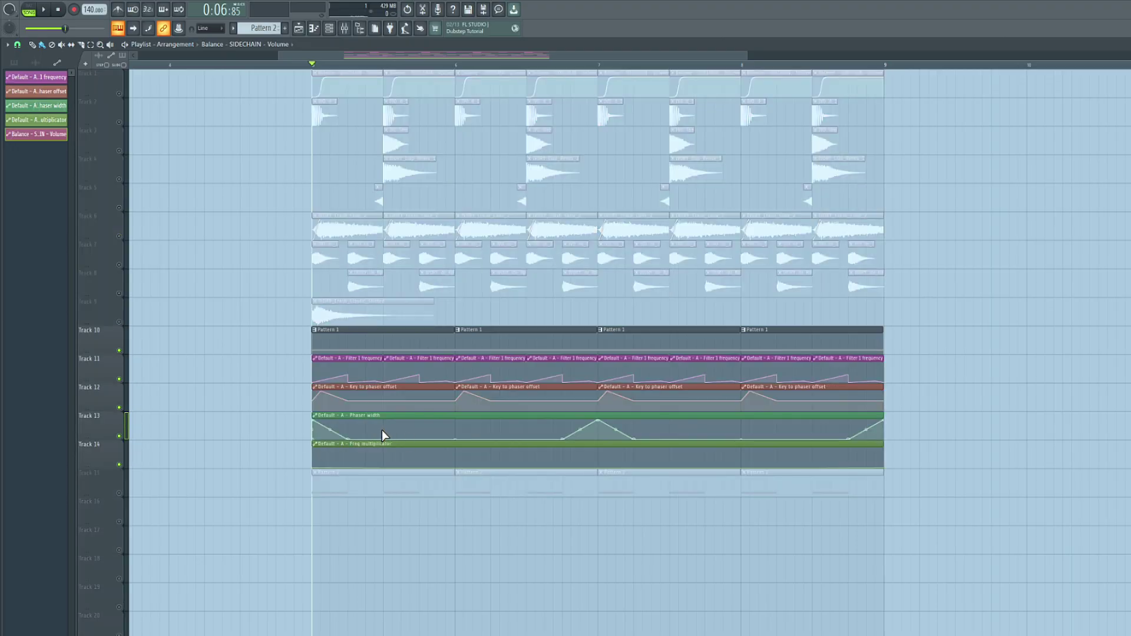
Try a raised point in the Phaser width clip at the middle of bar 5, play it, and pull it back down.
{"action": "left_click_drag", "start_coordinate": [383, 434], "coordinate": [387, 433]}
{"action": "key", "text": "space"}
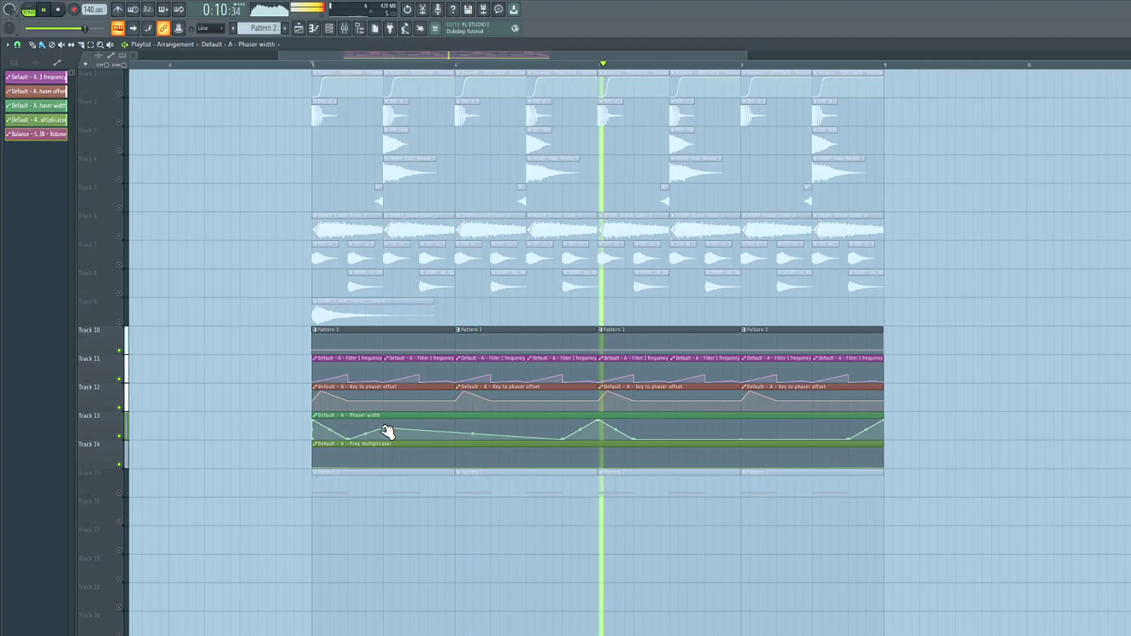
{"action": "key", "text": "space"}
{"action": "left_click_drag", "start_coordinate": [385, 431], "coordinate": [388, 444]}
Try a second peak at mid-bar in the Key to phaser offset clip, audition it, and remove the added point.
{"action": "key", "text": "space"}
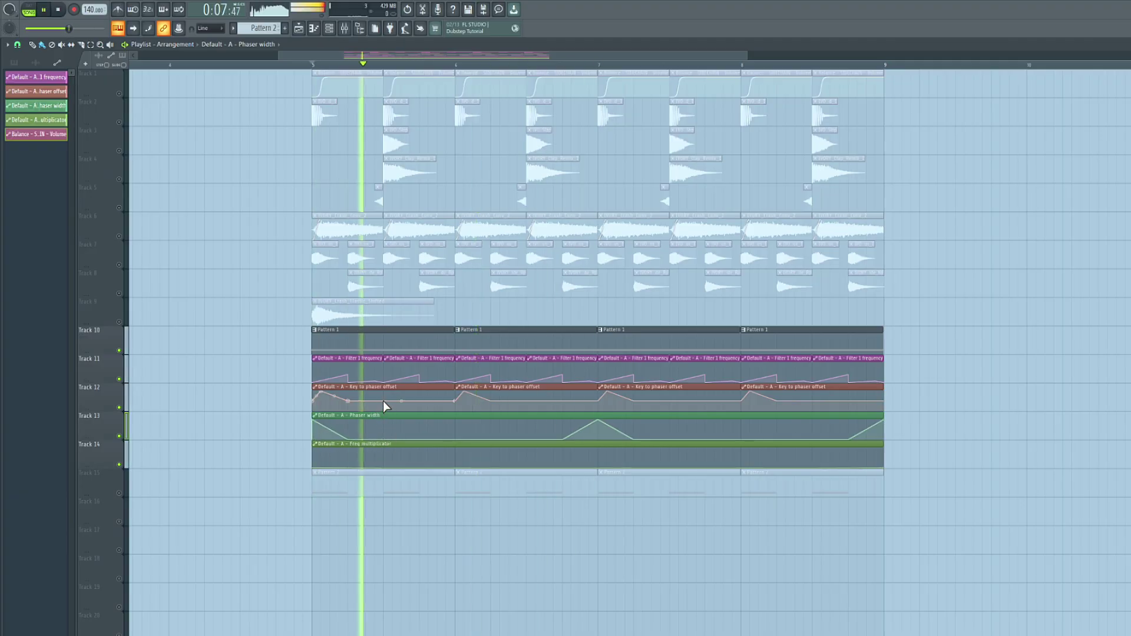
{"action": "key", "text": "space"}
{"action": "right_click", "coordinate": [392, 391]}
{"action": "key", "text": "space"}
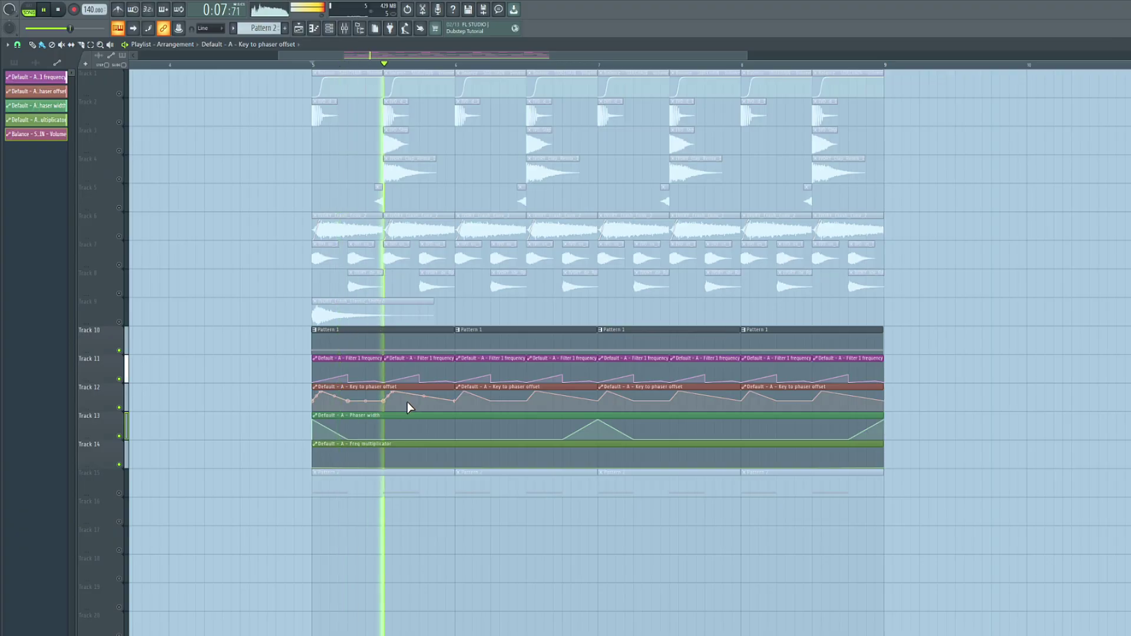
{"action": "left_click_drag", "start_coordinate": [397, 395], "coordinate": [397, 409]}
{"action": "right_click", "coordinate": [395, 410]}
{"action": "left_click", "coordinate": [407, 426]}
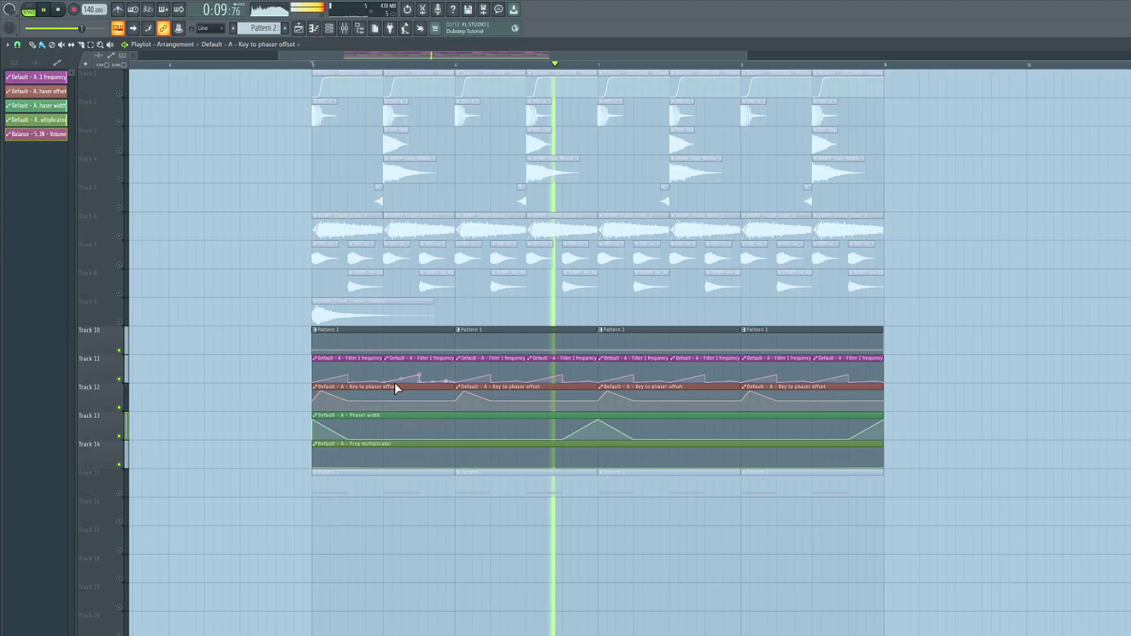
Raise a taller second peak near the end of the Filter 1 frequency clip and play it with all tracks audible.
{"action": "left_click_drag", "start_coordinate": [376, 382], "coordinate": [379, 364]}
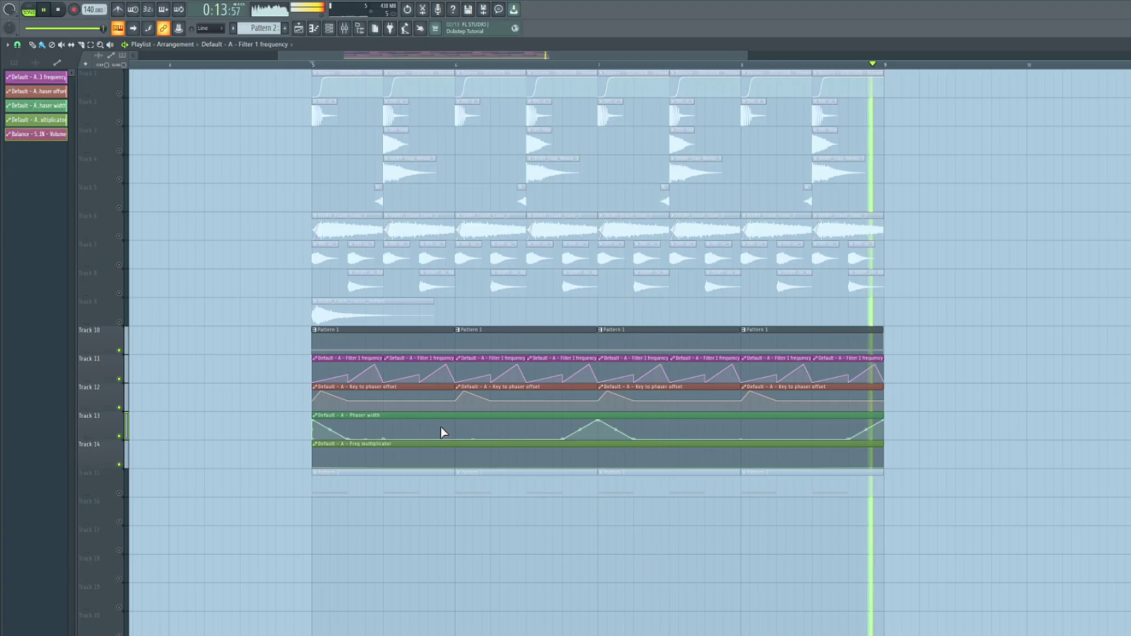
{"action": "key", "text": "space"}
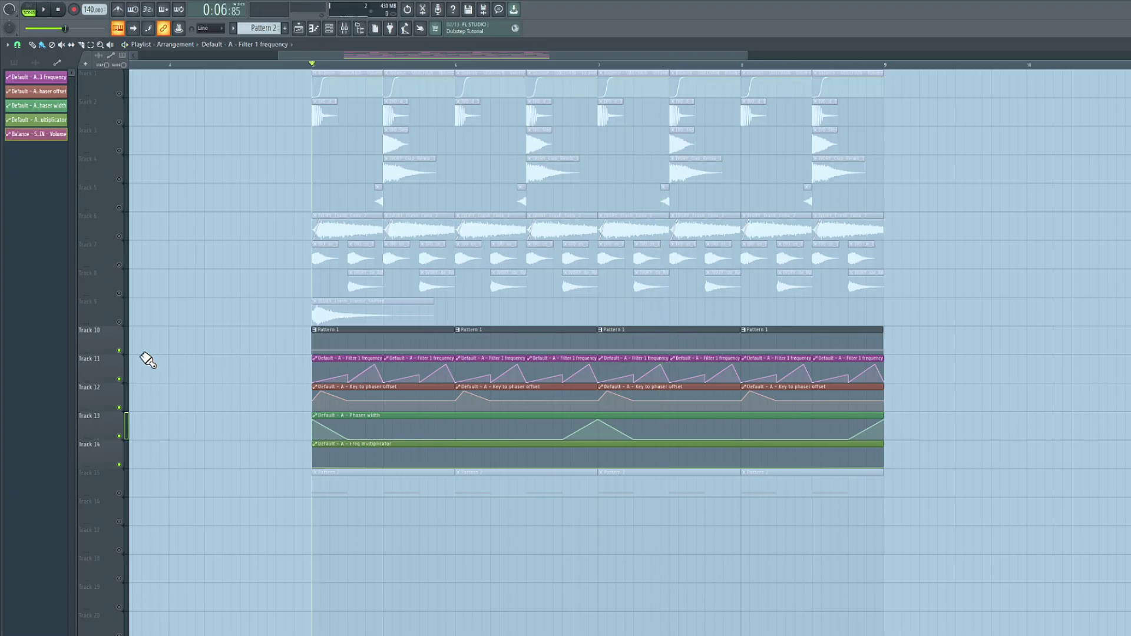
{"action": "right_click", "coordinate": [120, 351]}
{"action": "key", "text": "space"}
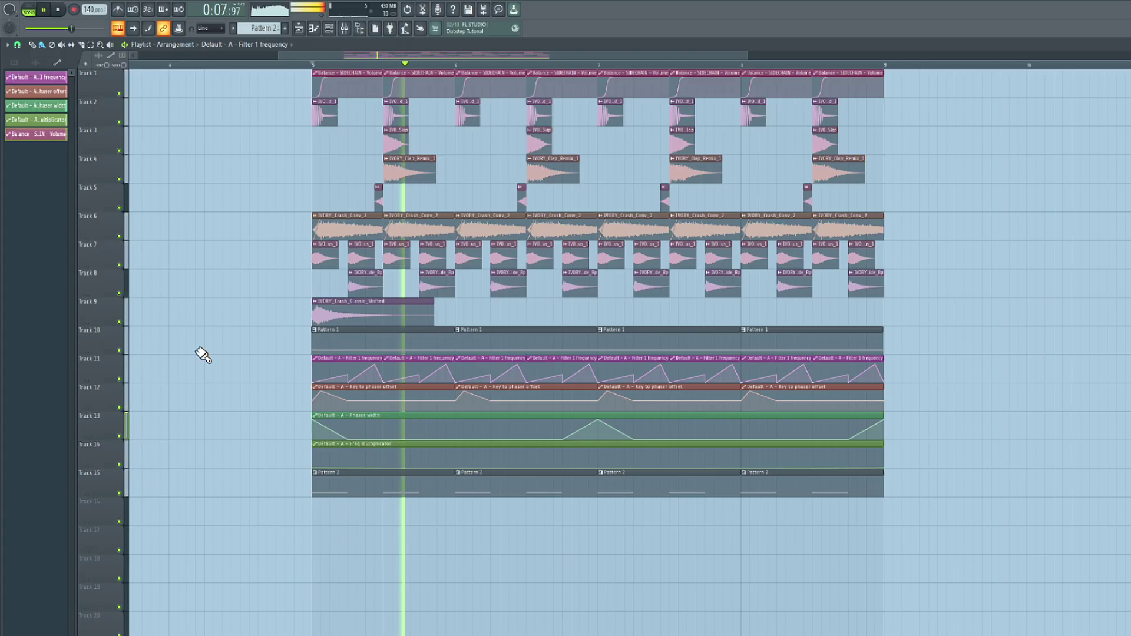